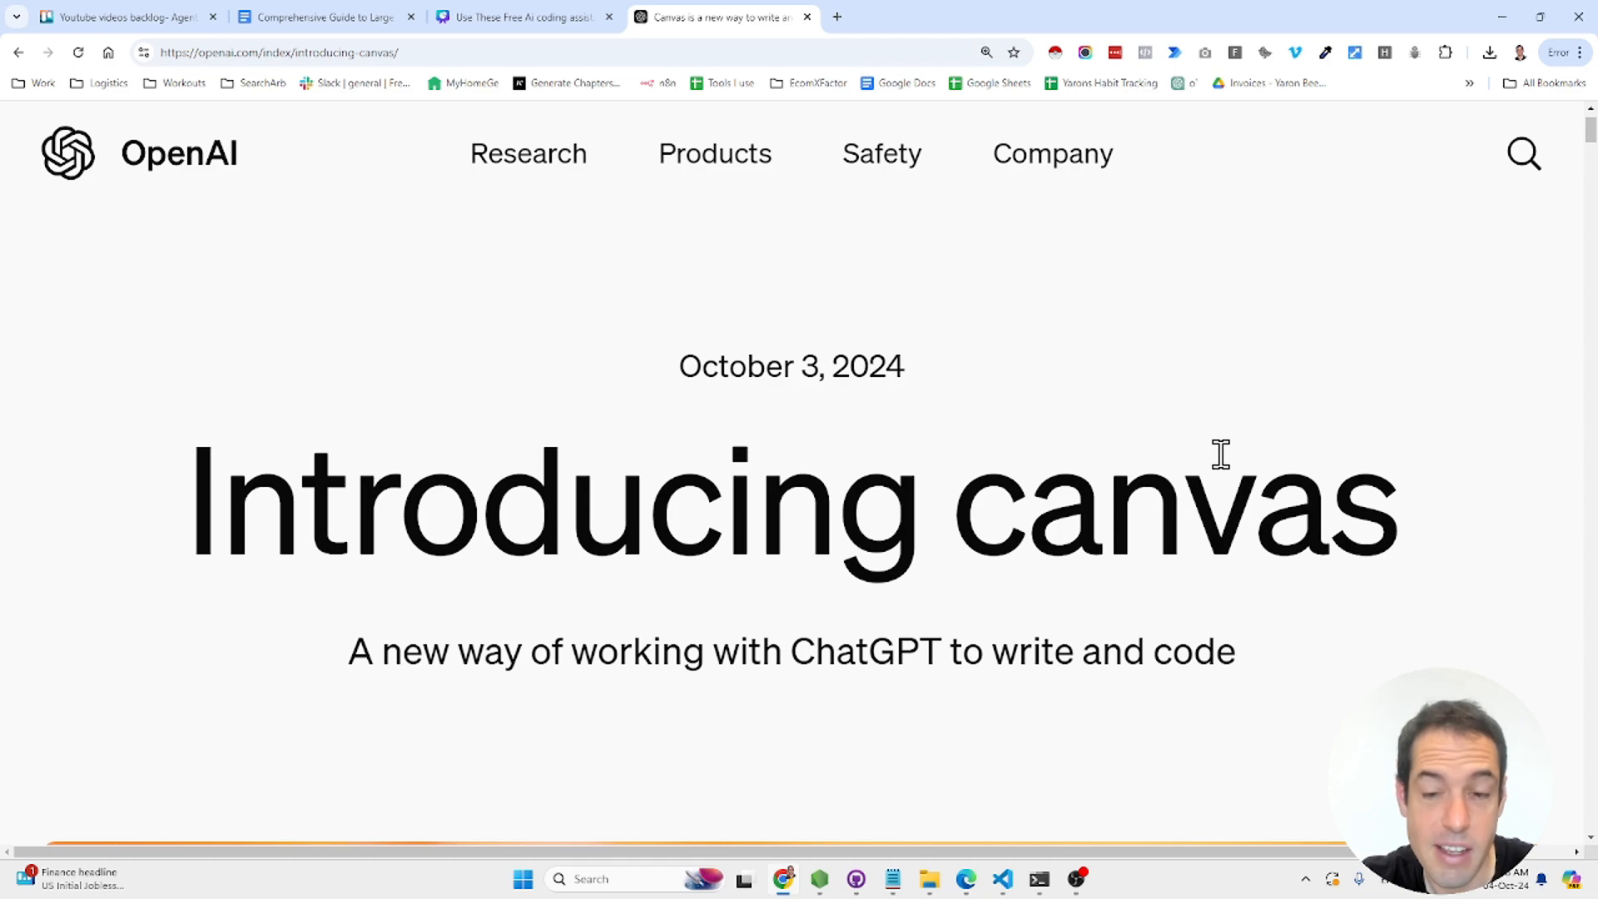
- Scroll the Introducing canvas article to its writing shortcuts list and zoom the page out to 175%
scroll(1237, 463, "down", 15)
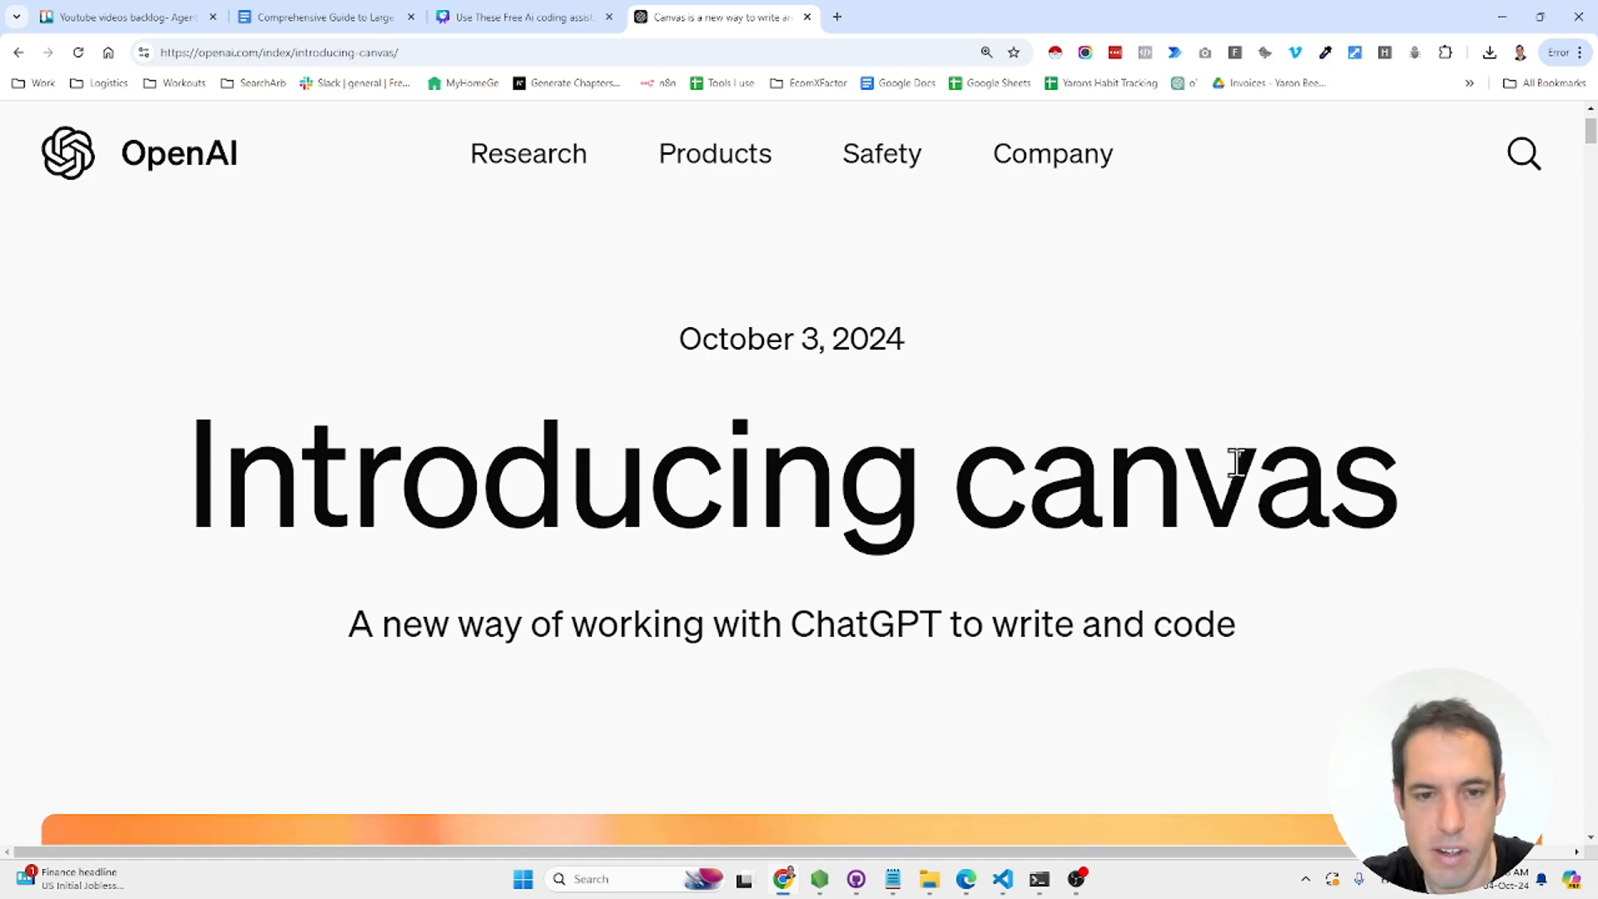
scroll(1237, 463, "down", 15)
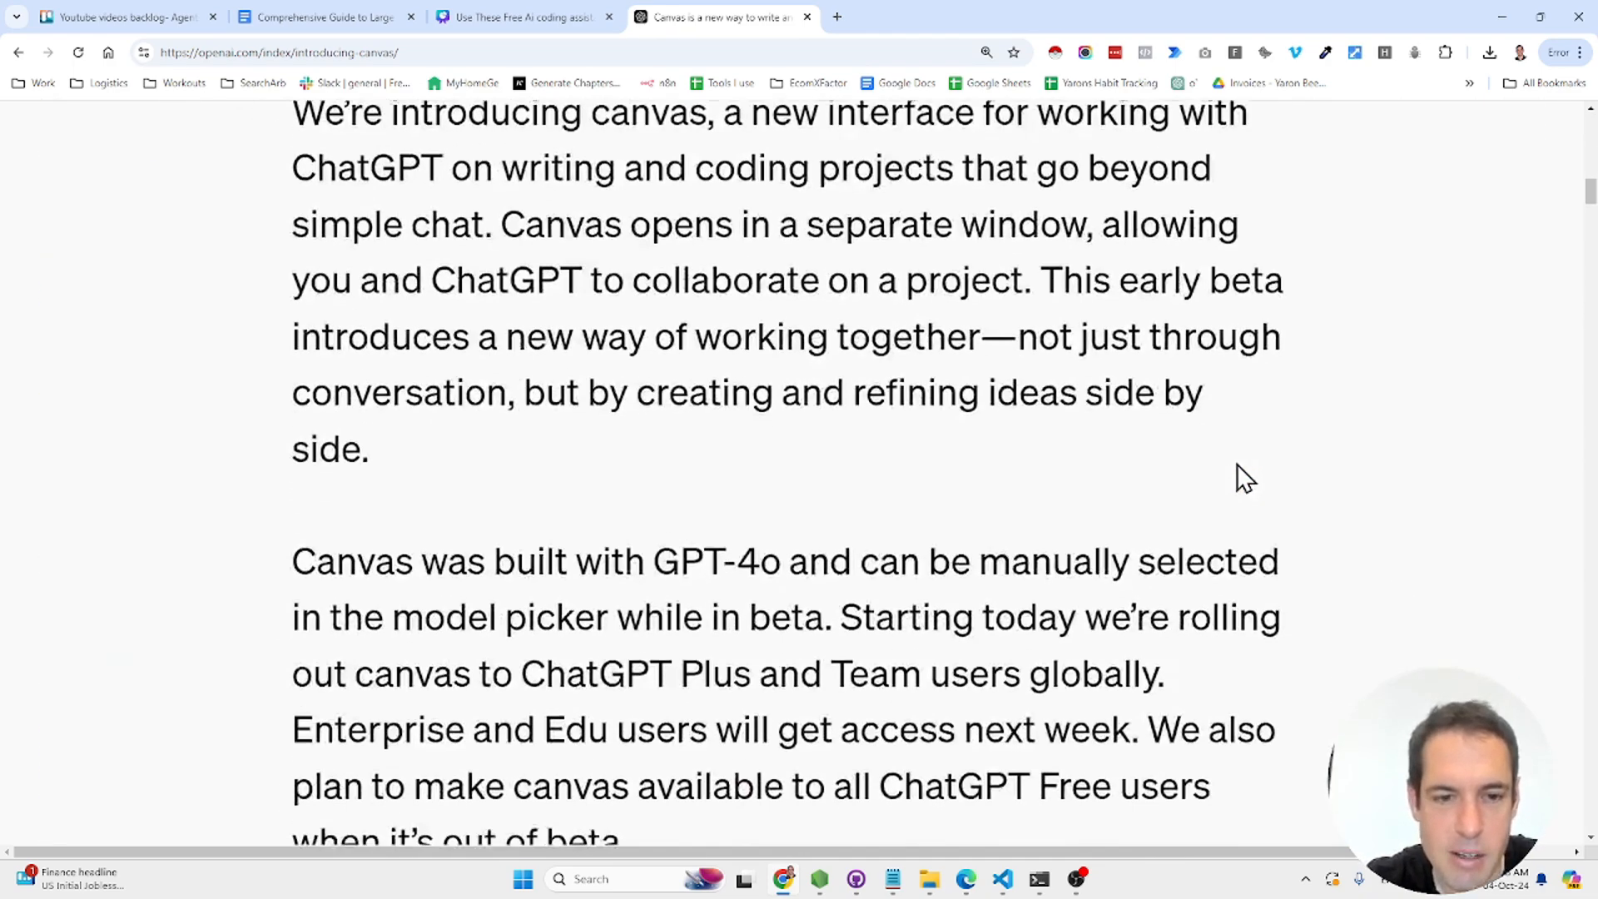
scroll(1237, 463, "down", 14)
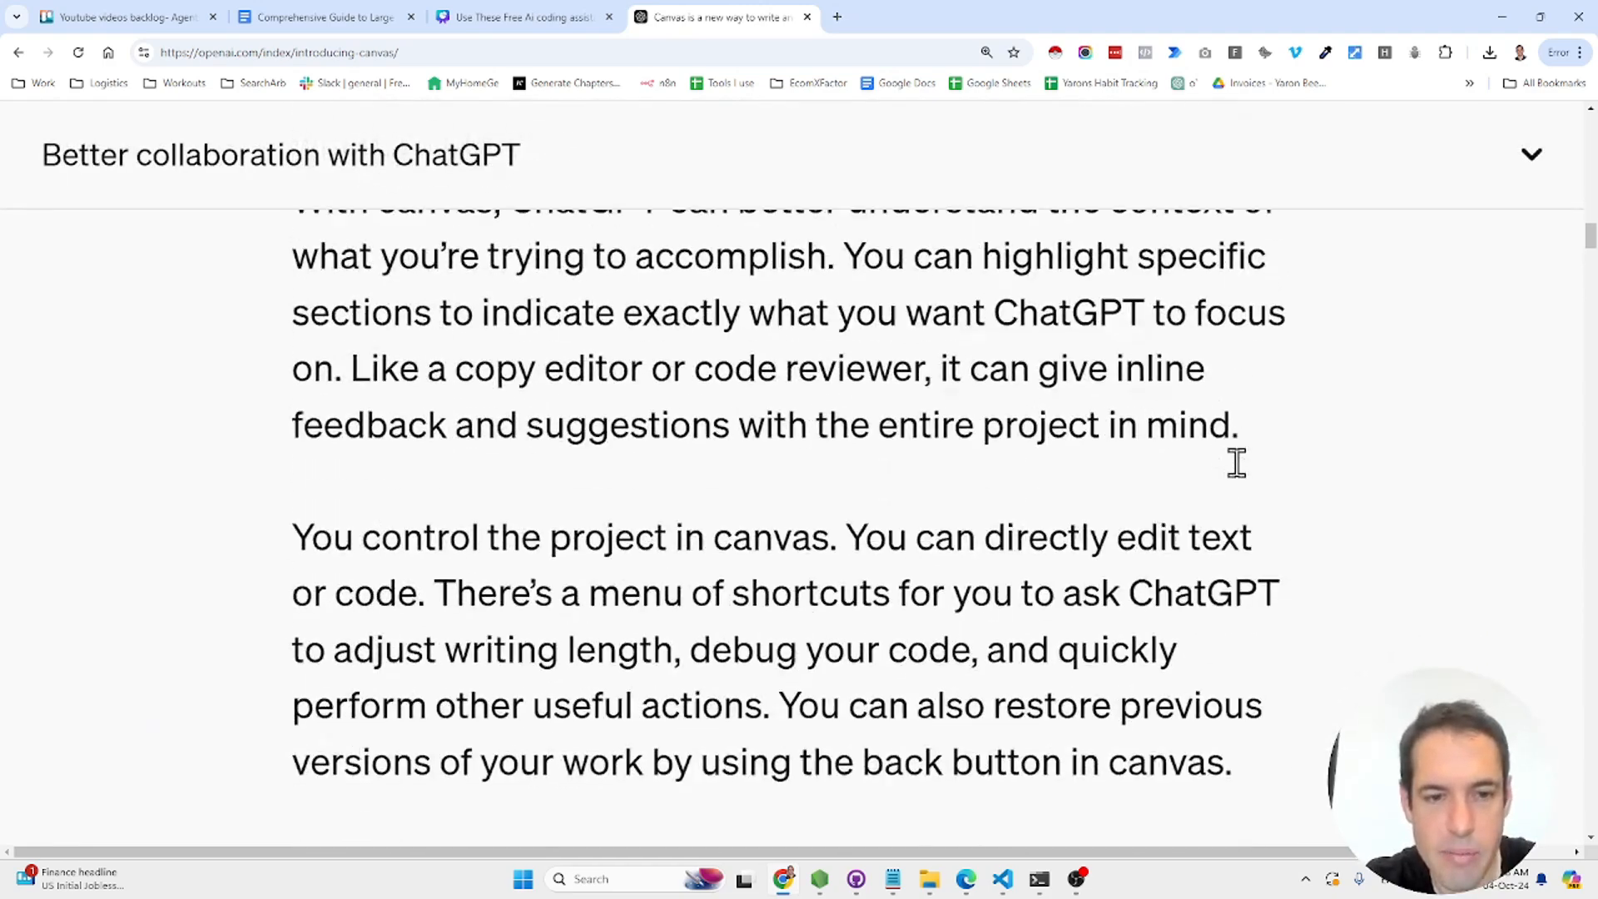
key("ctrl+minus")
key("ctrl+minus")
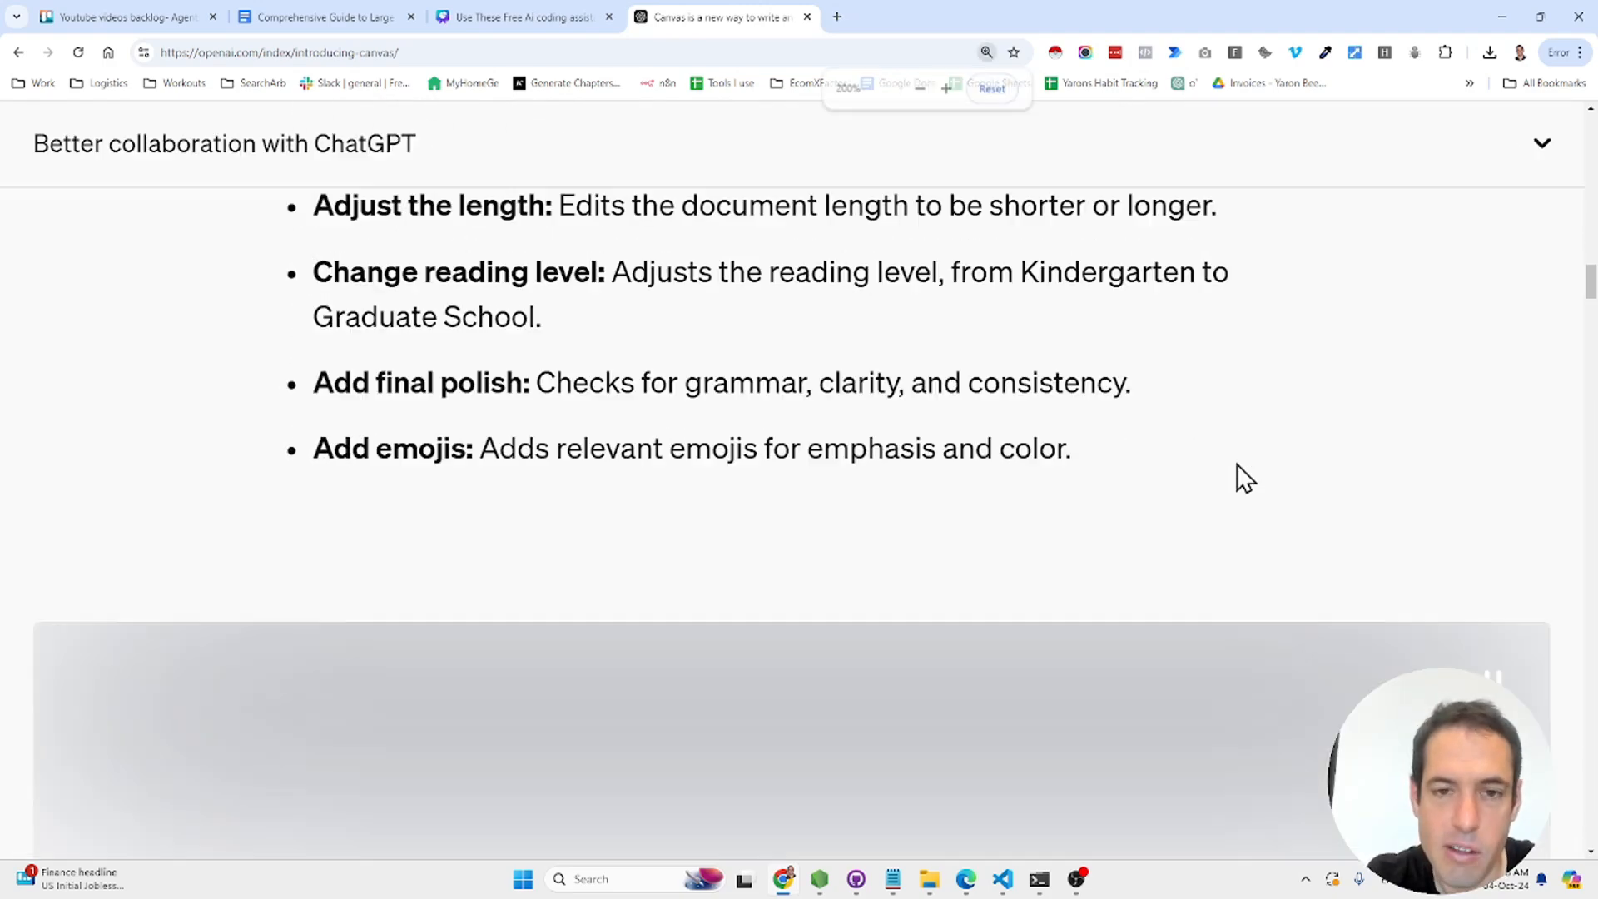
scroll(1237, 463, "up", 1)
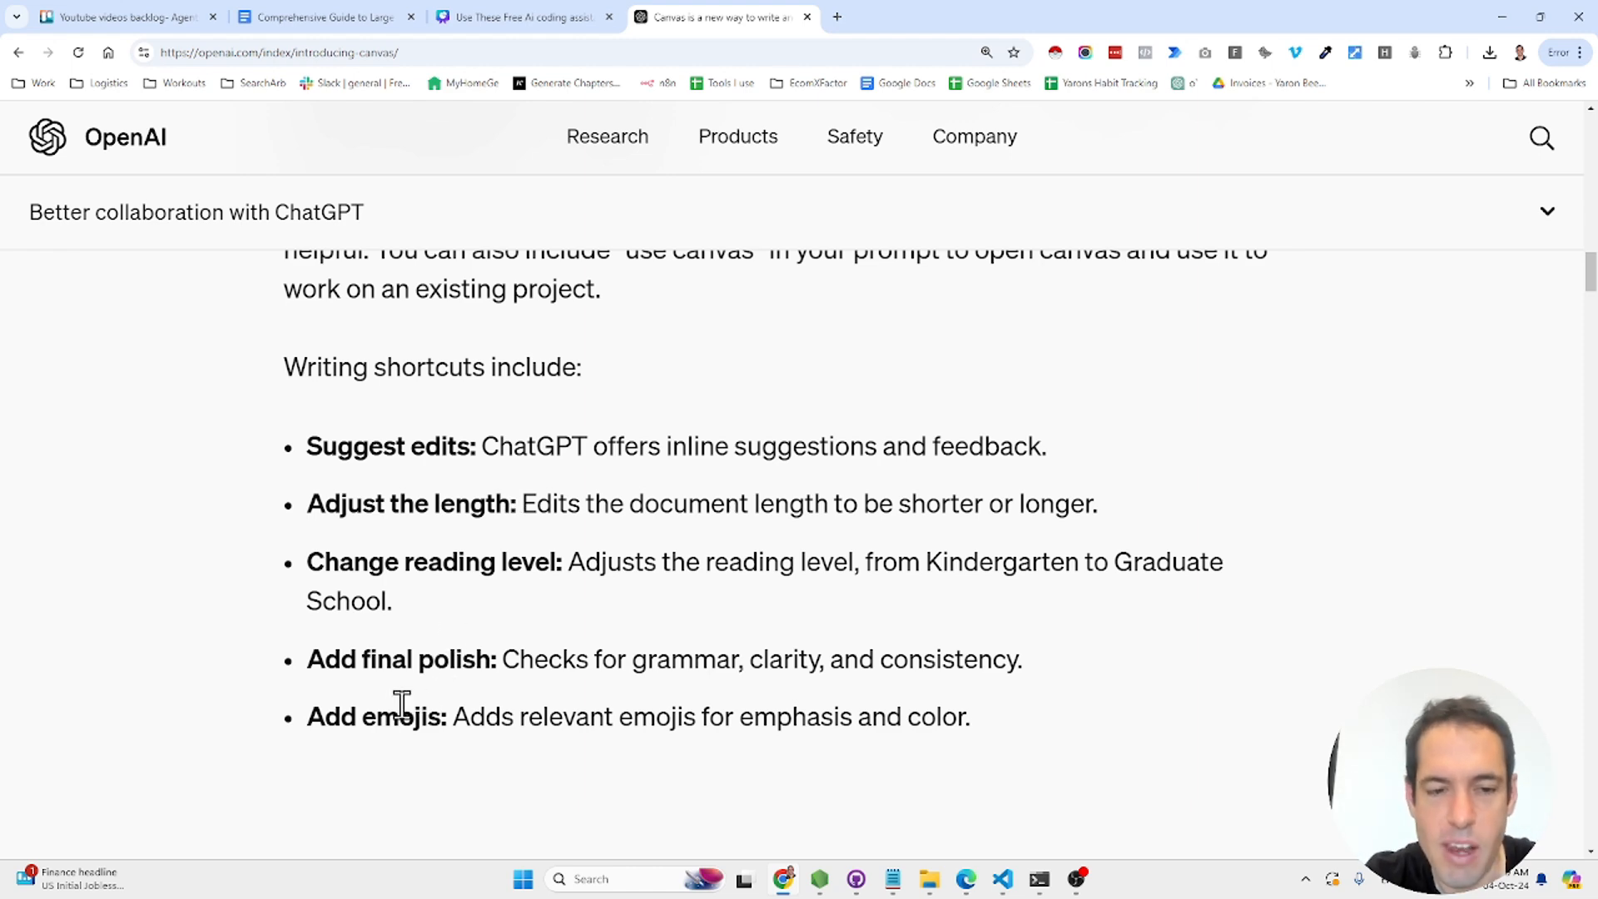
- Scroll past the demo video, Coding in canvas list and training charts to the What's next heading
scroll(406, 714, "down", 2)
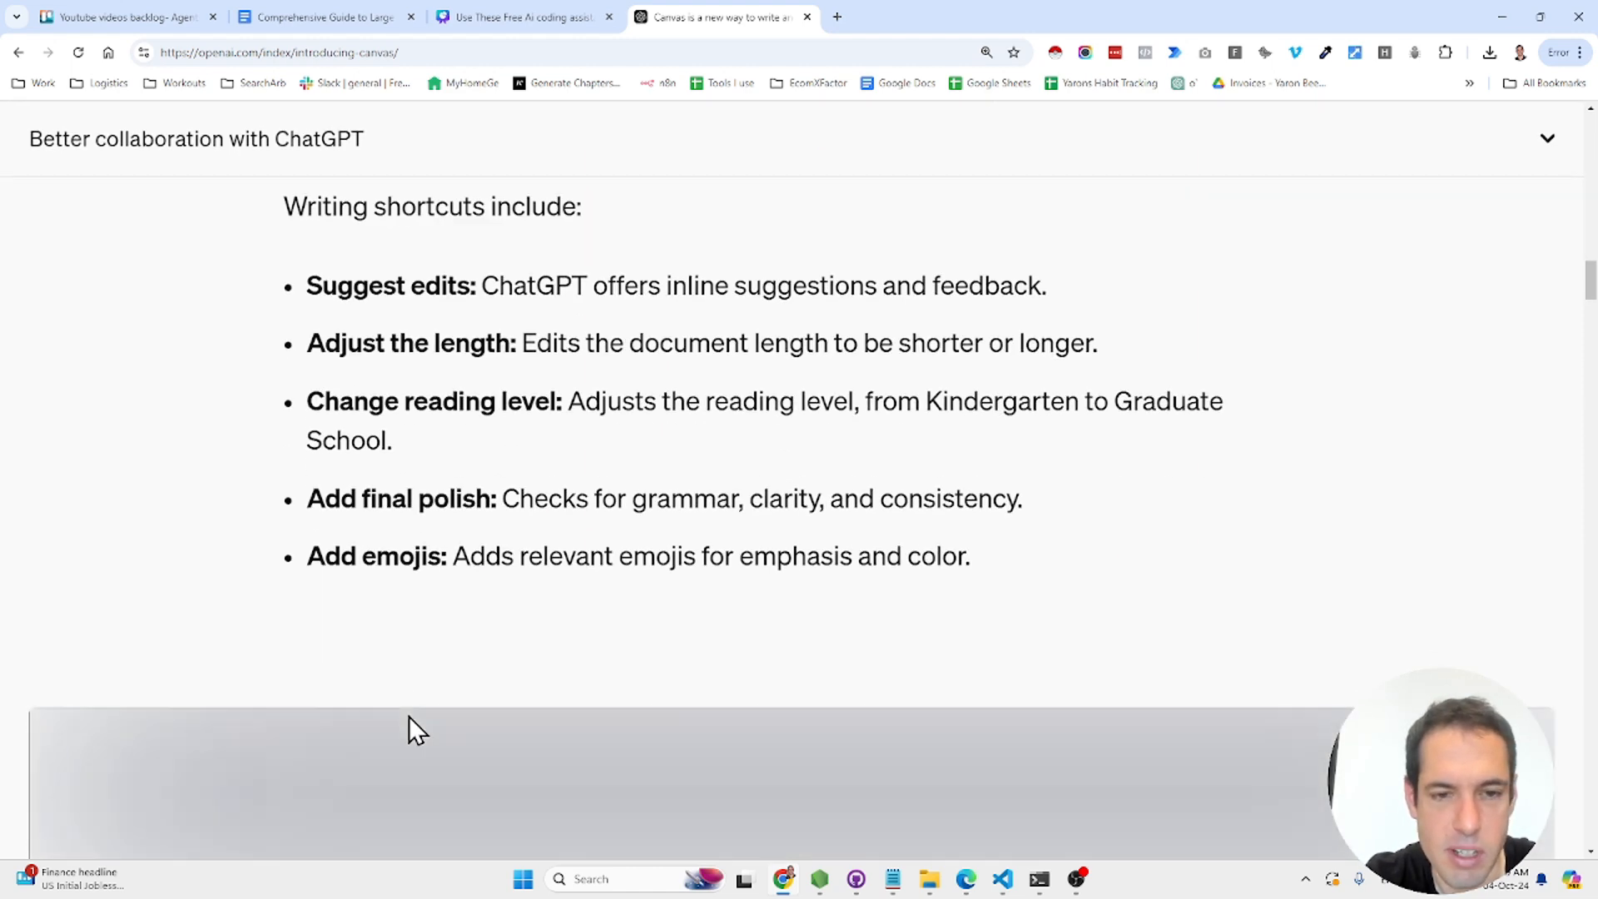
scroll(408, 716, "down", 3)
scroll(408, 716, "up", 3)
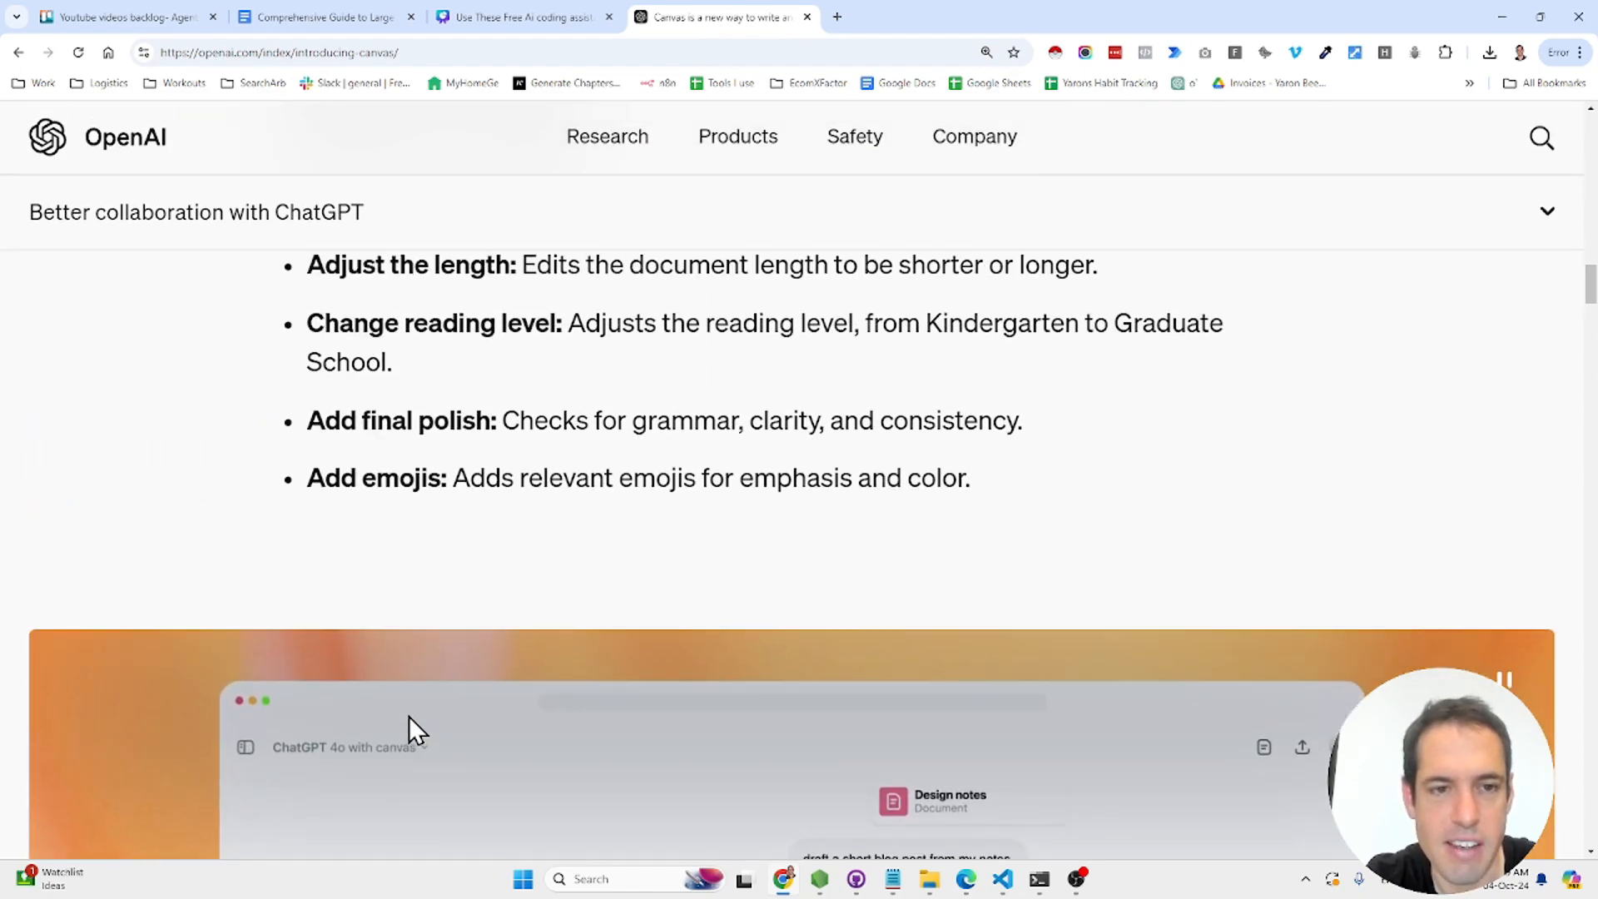
scroll(408, 716, "down", 4)
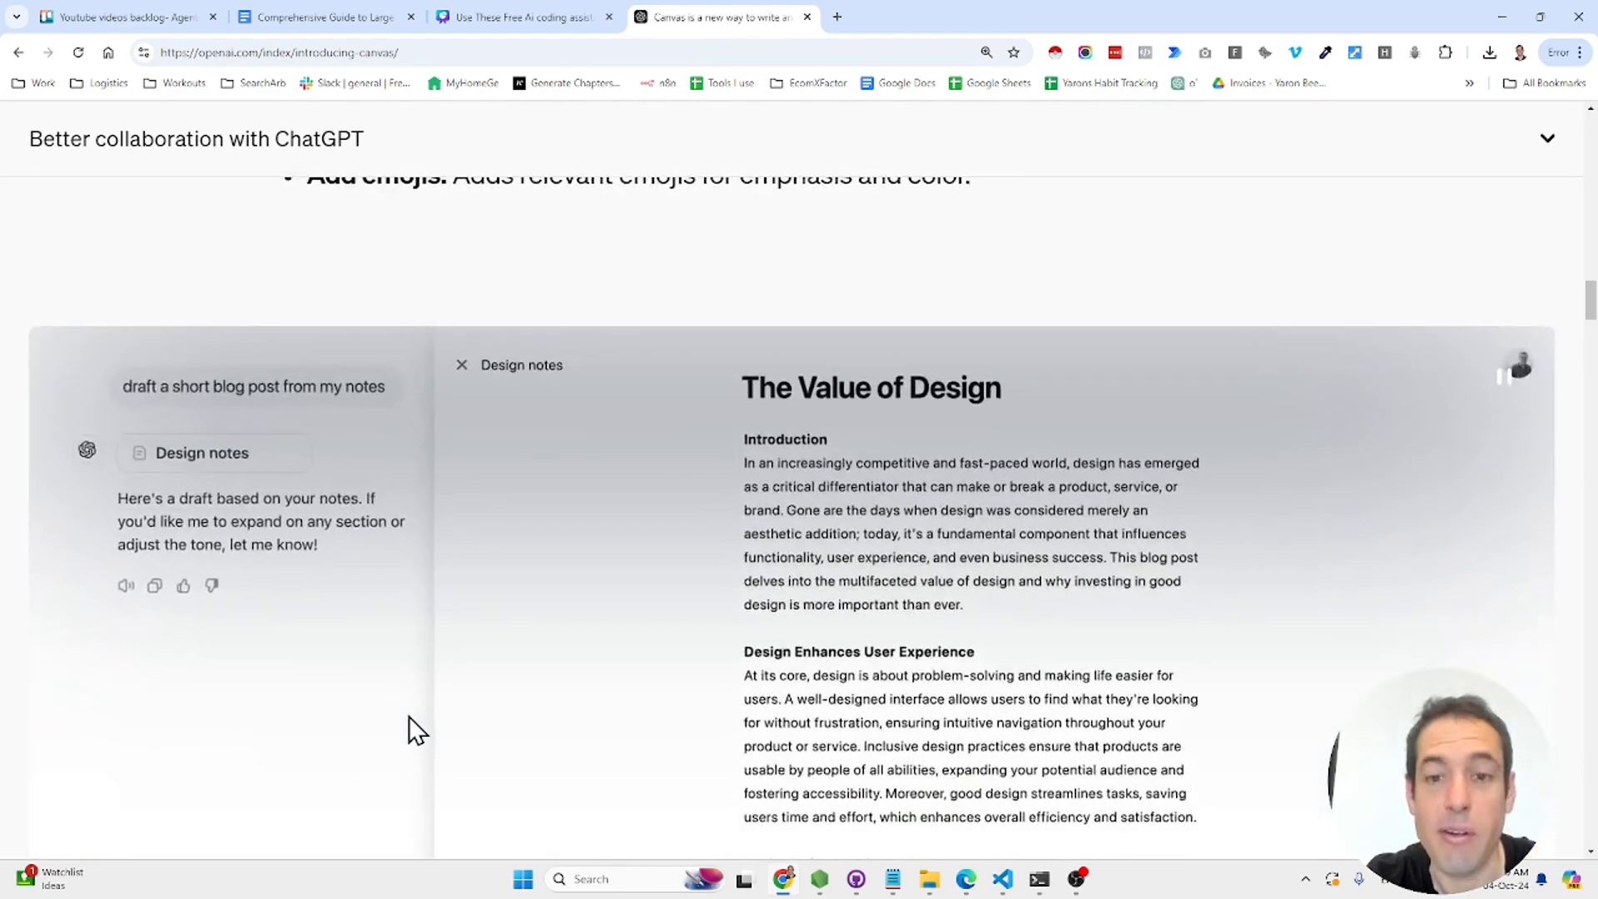
scroll(408, 716, "down", 4)
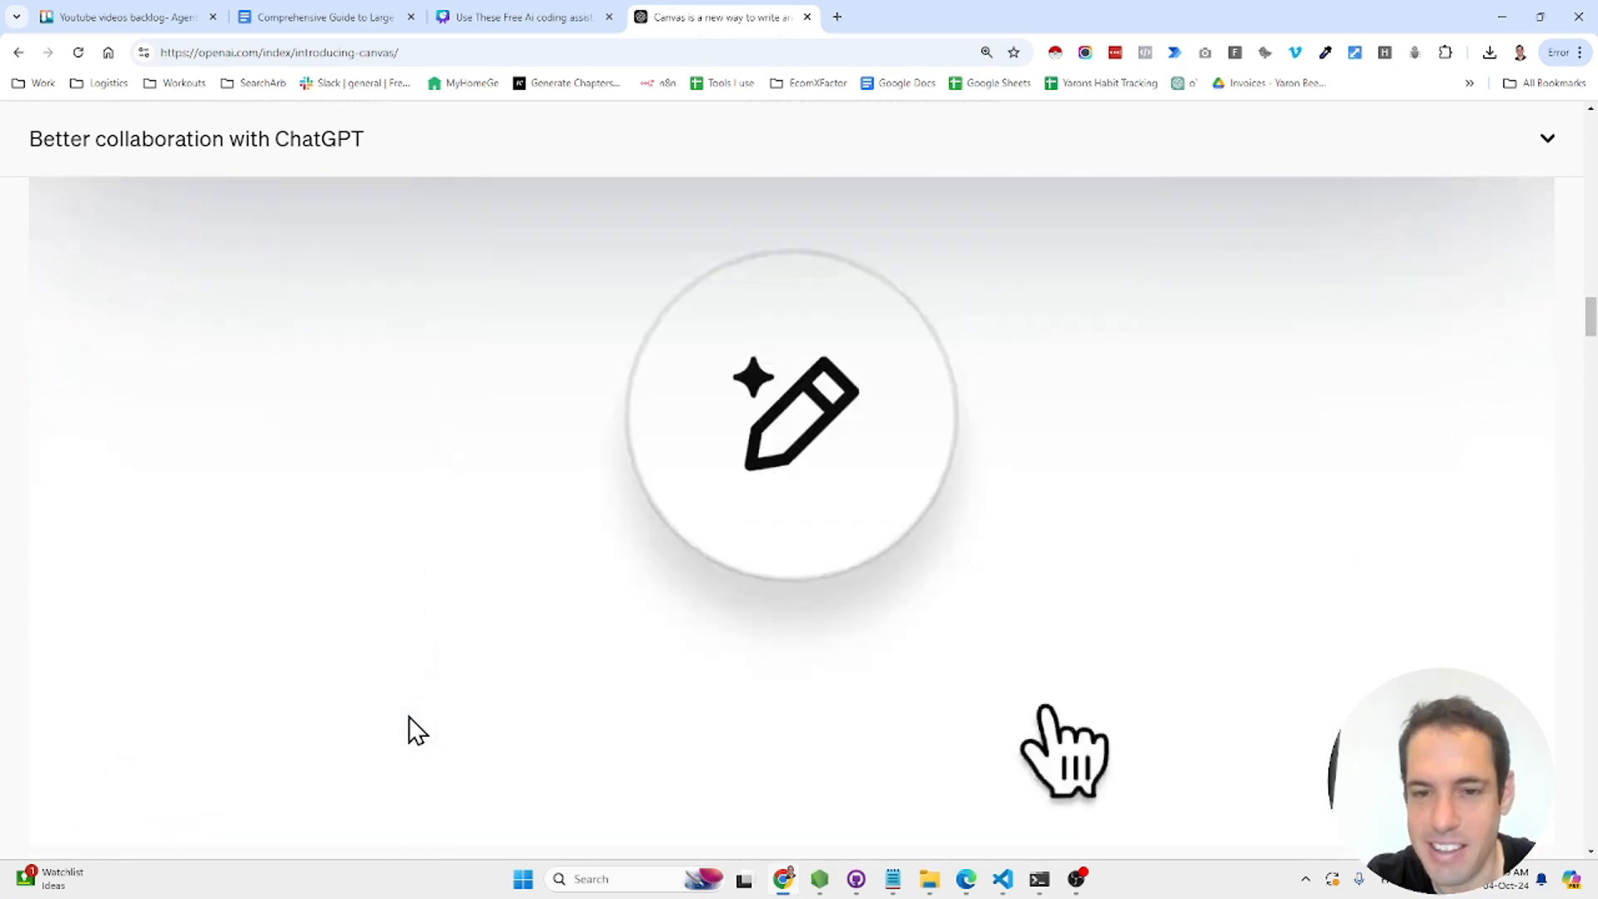
scroll(408, 716, "down", 10)
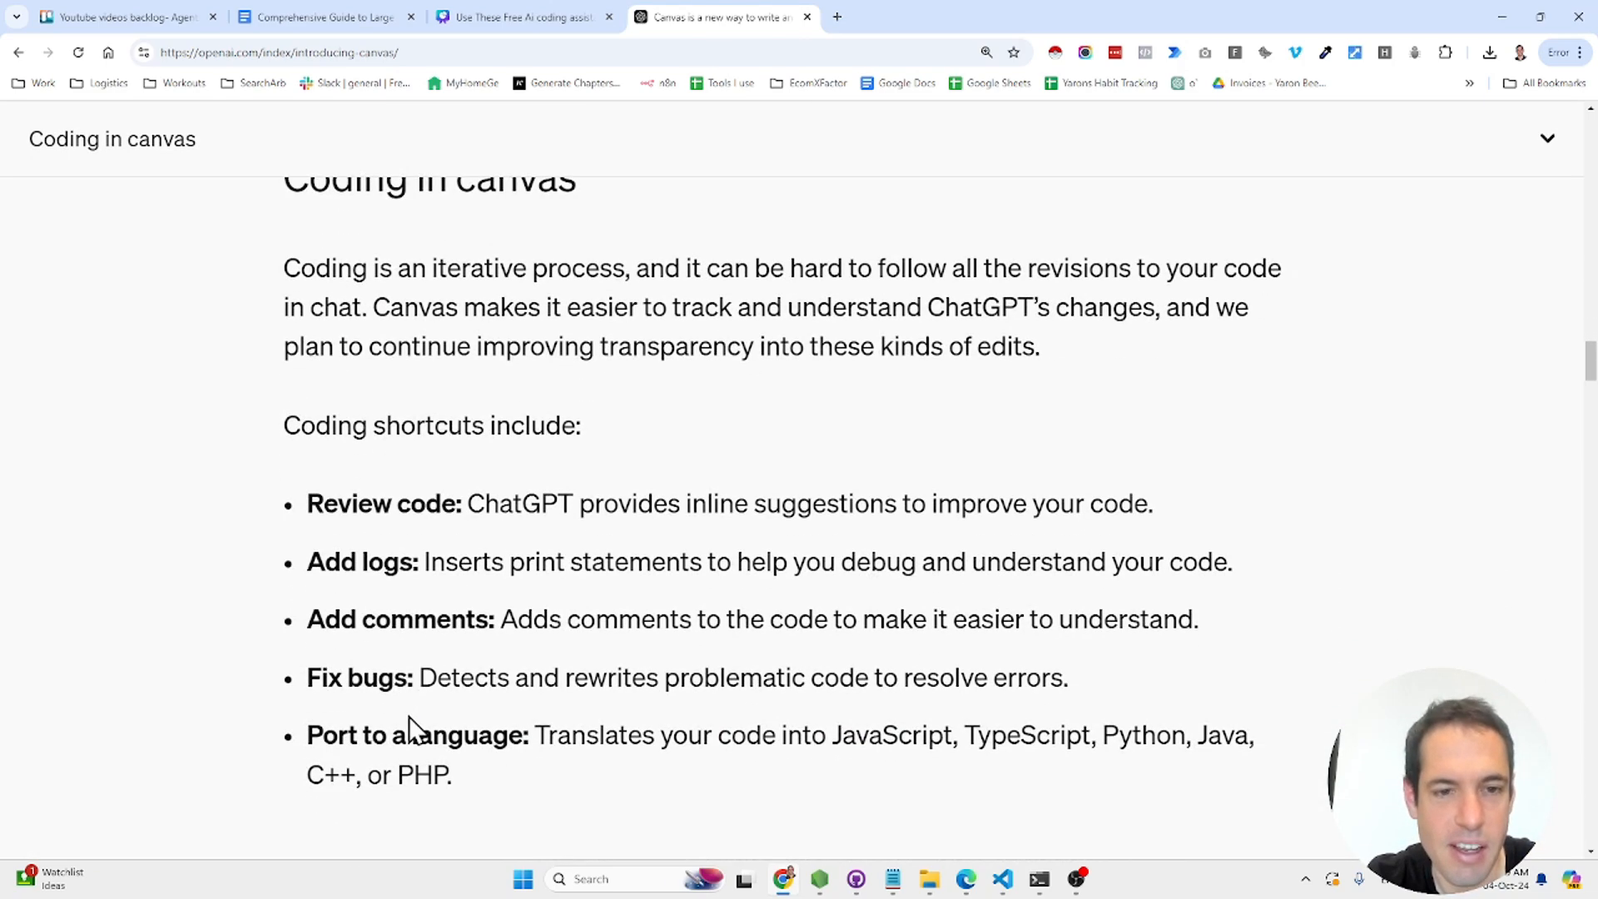
scroll(408, 715, "up", 12)
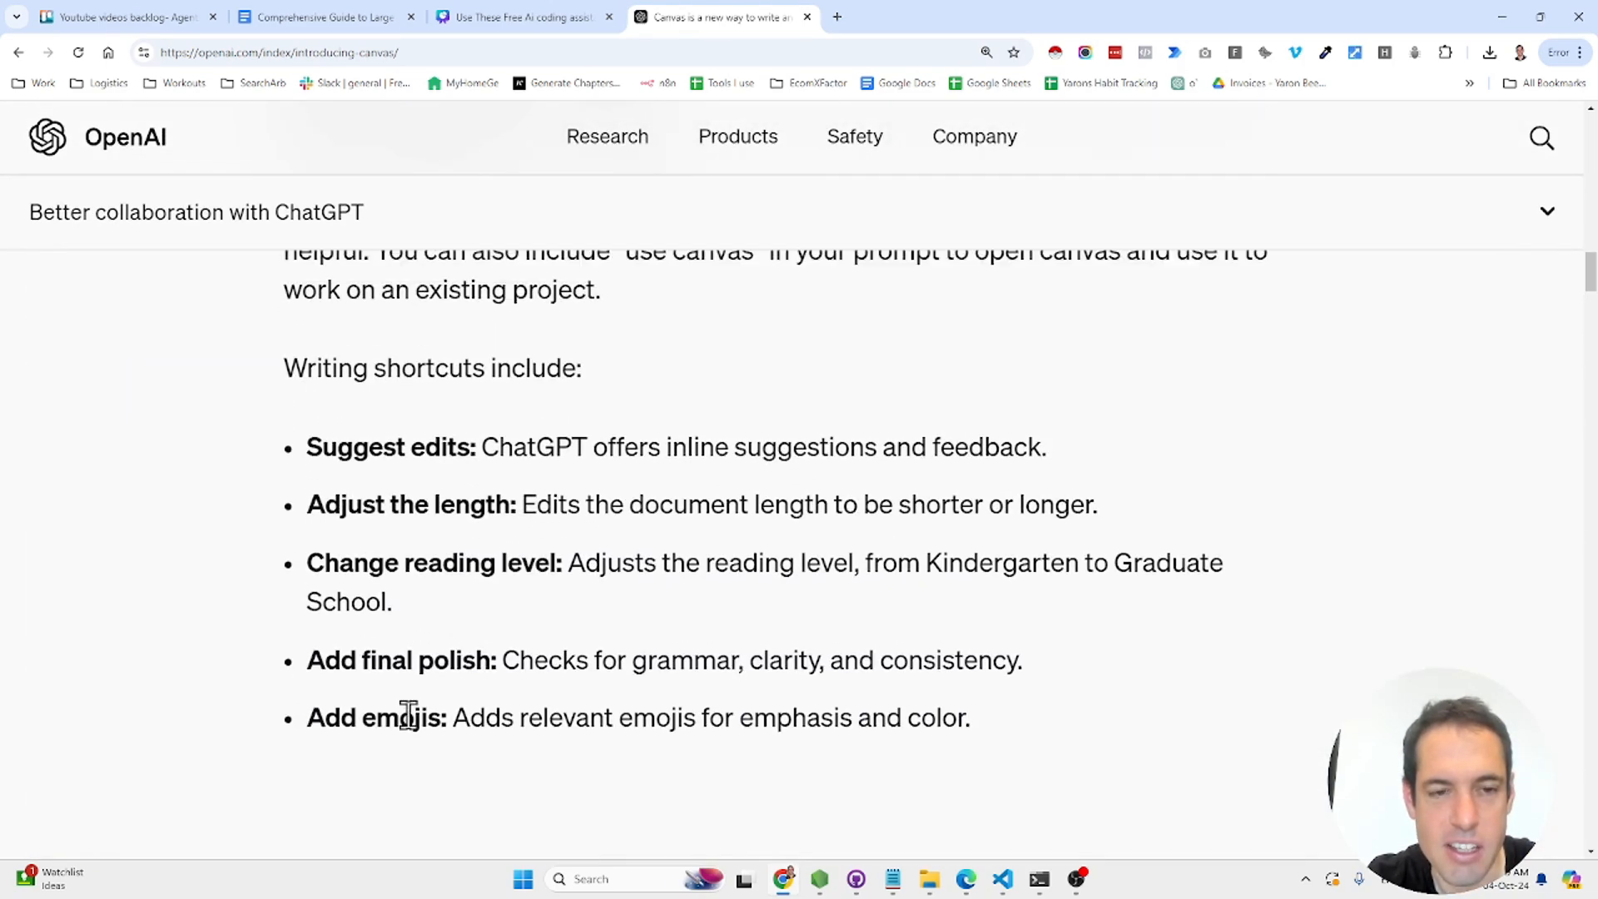
scroll(407, 716, "down", 6)
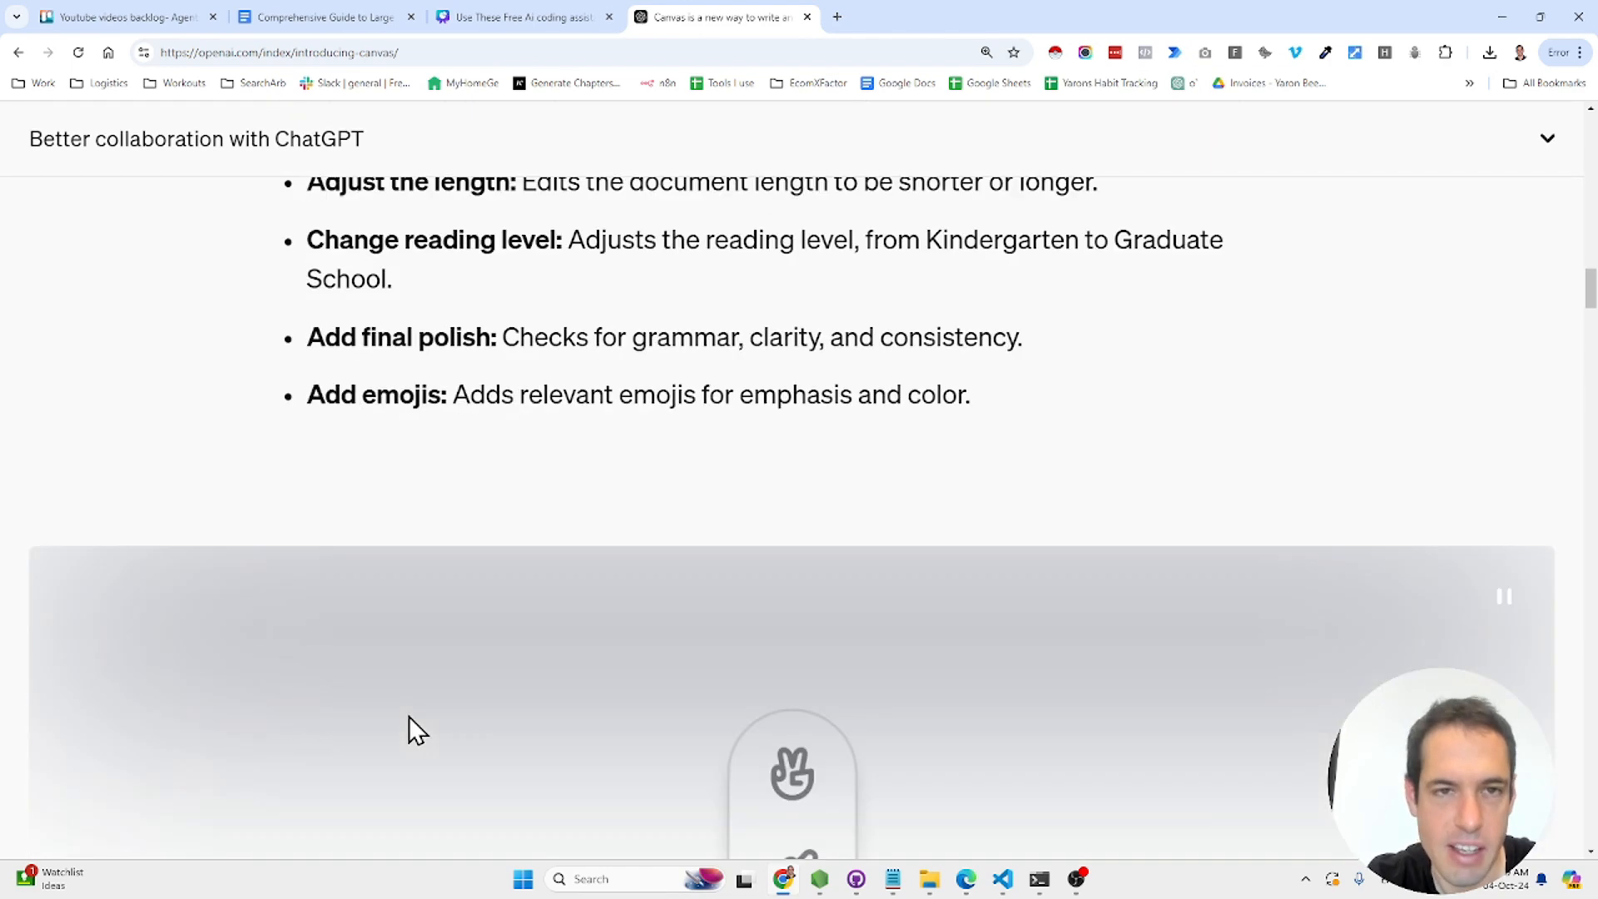
scroll(408, 716, "down", 12)
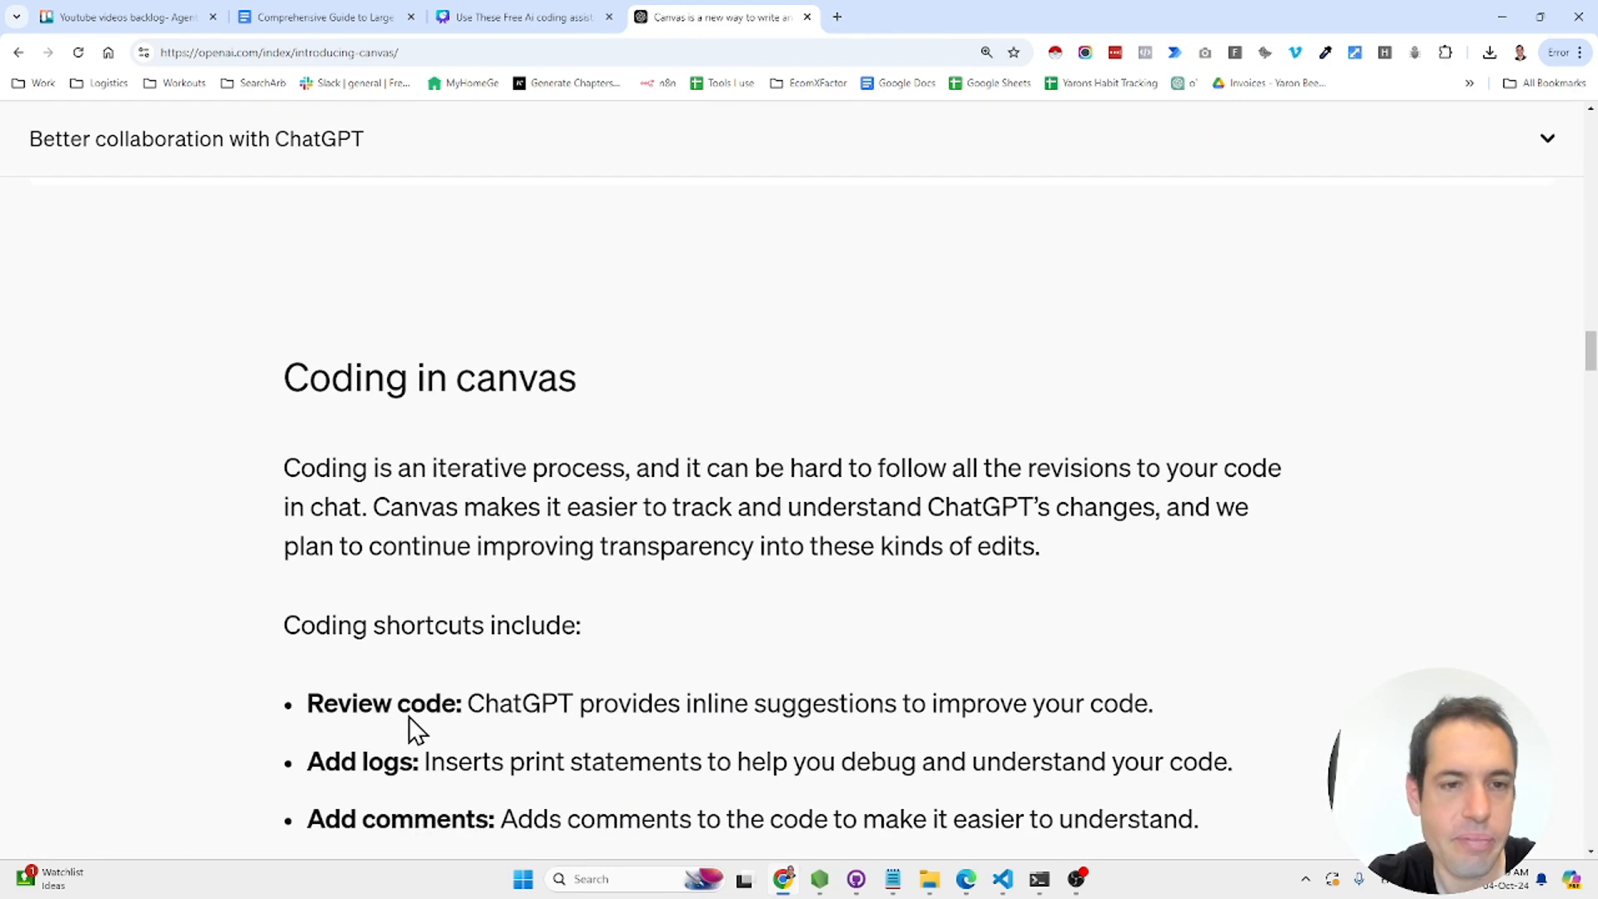
scroll(408, 714, "down", 2)
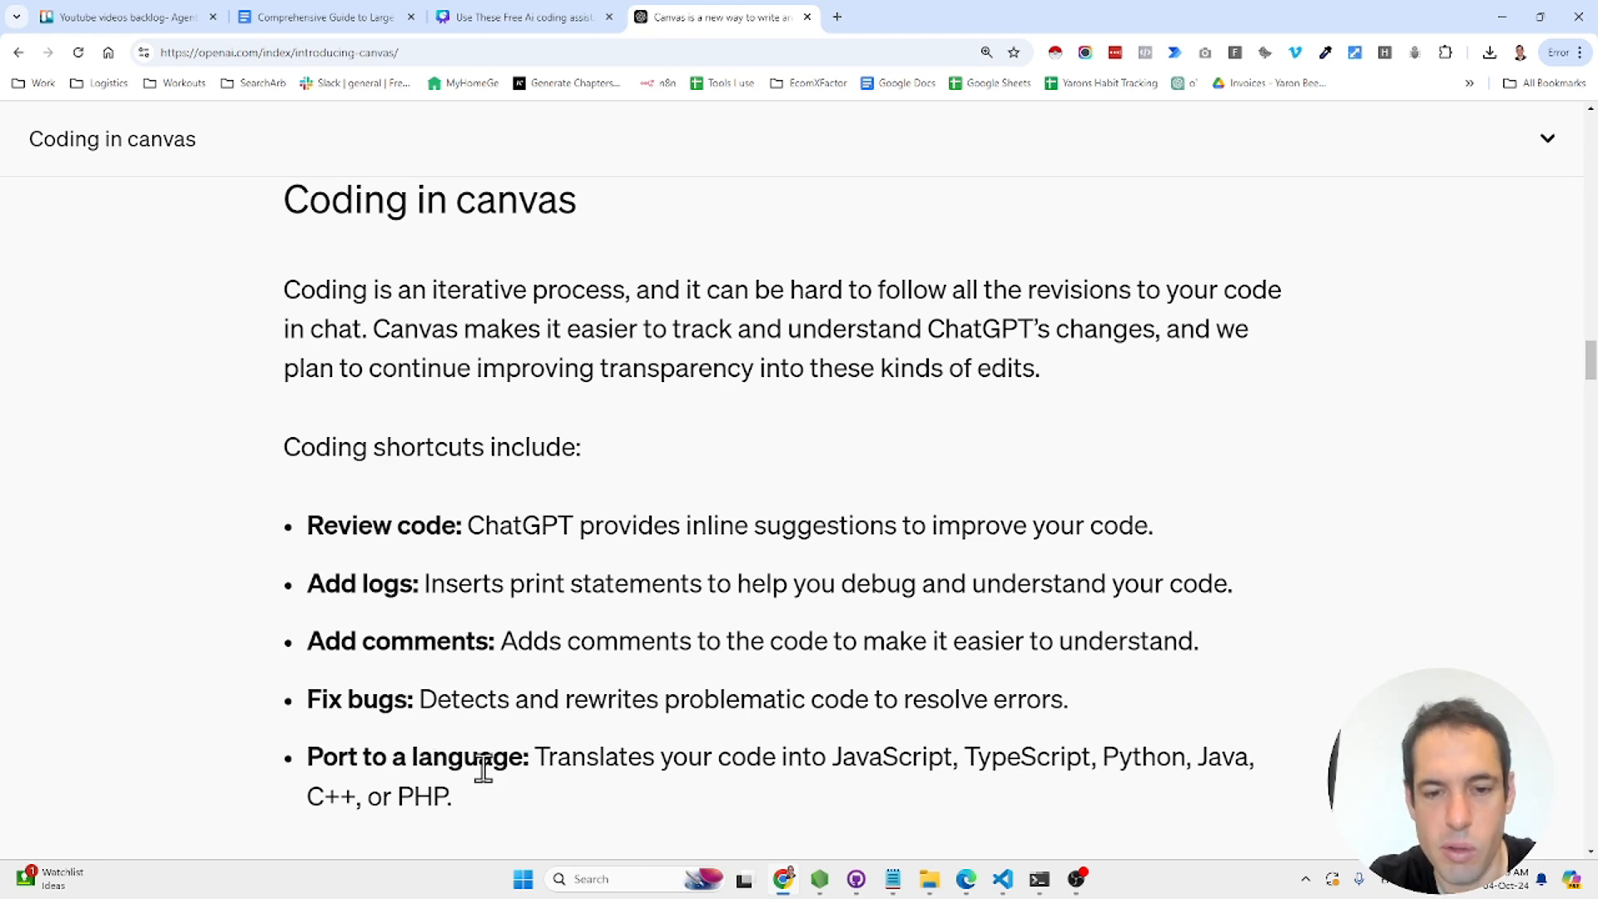
scroll(483, 769, "down", 10)
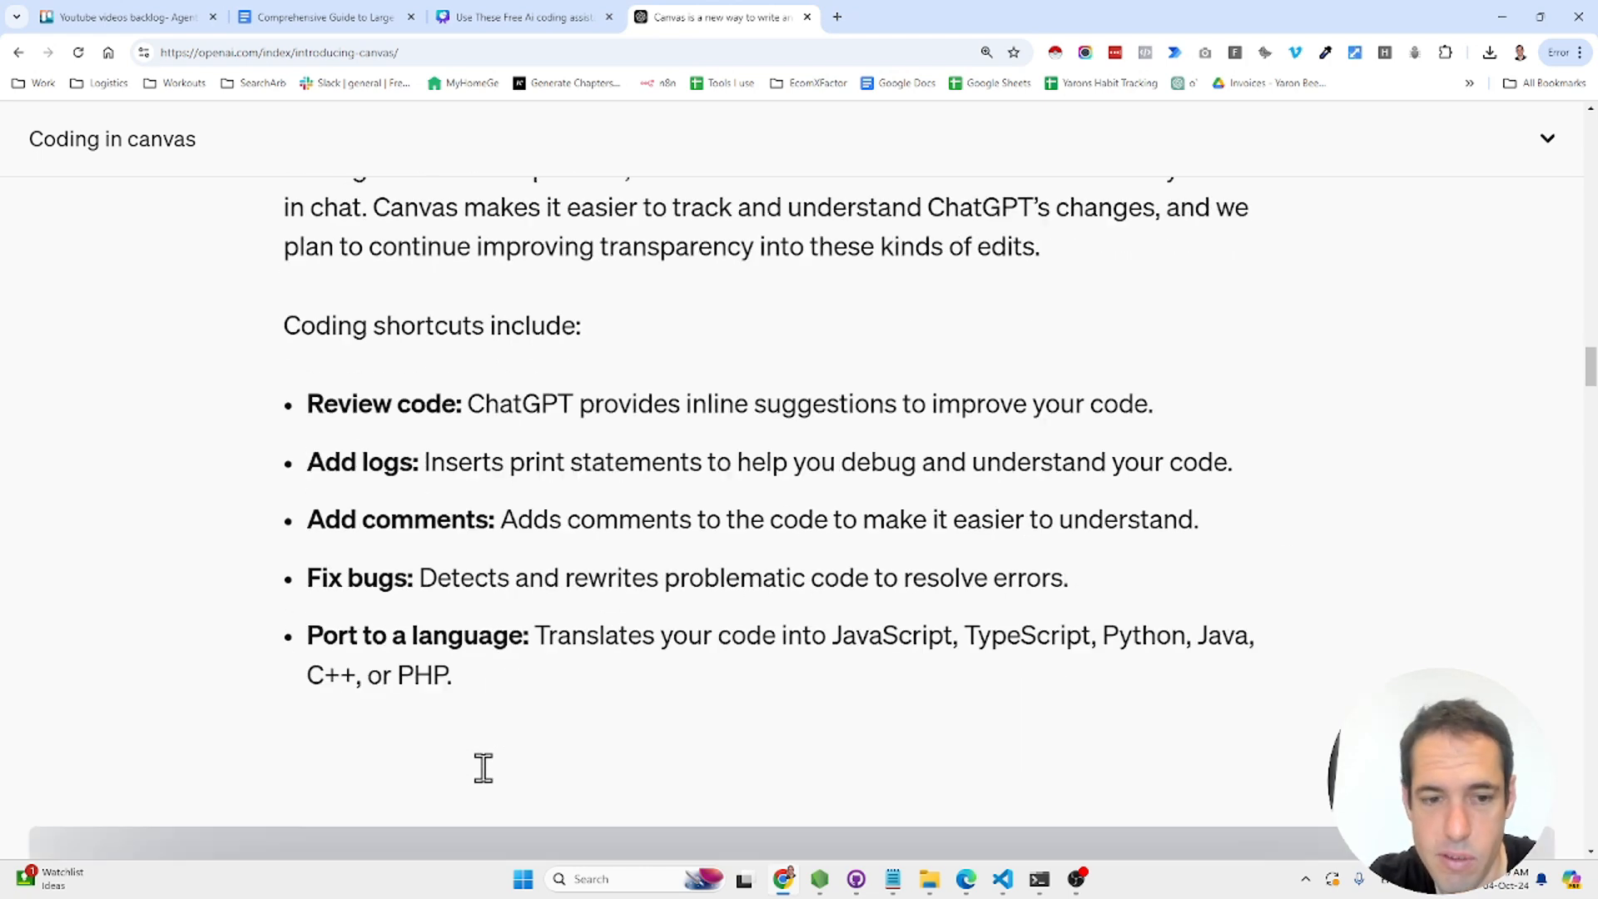
scroll(483, 769, "down", 20)
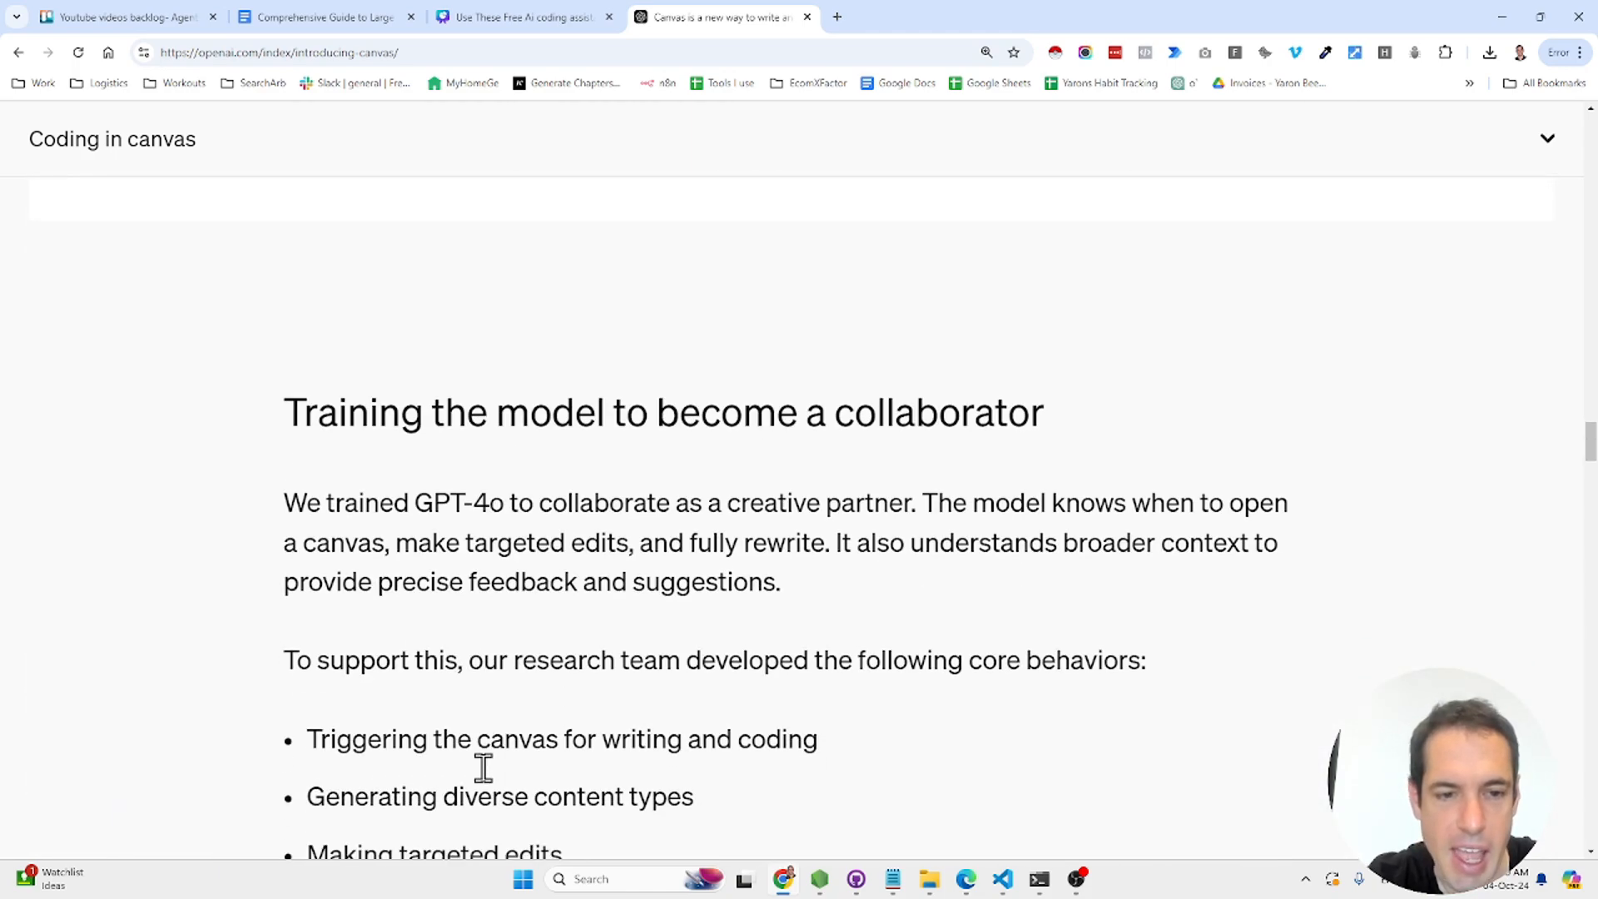
scroll(483, 768, "up", 3)
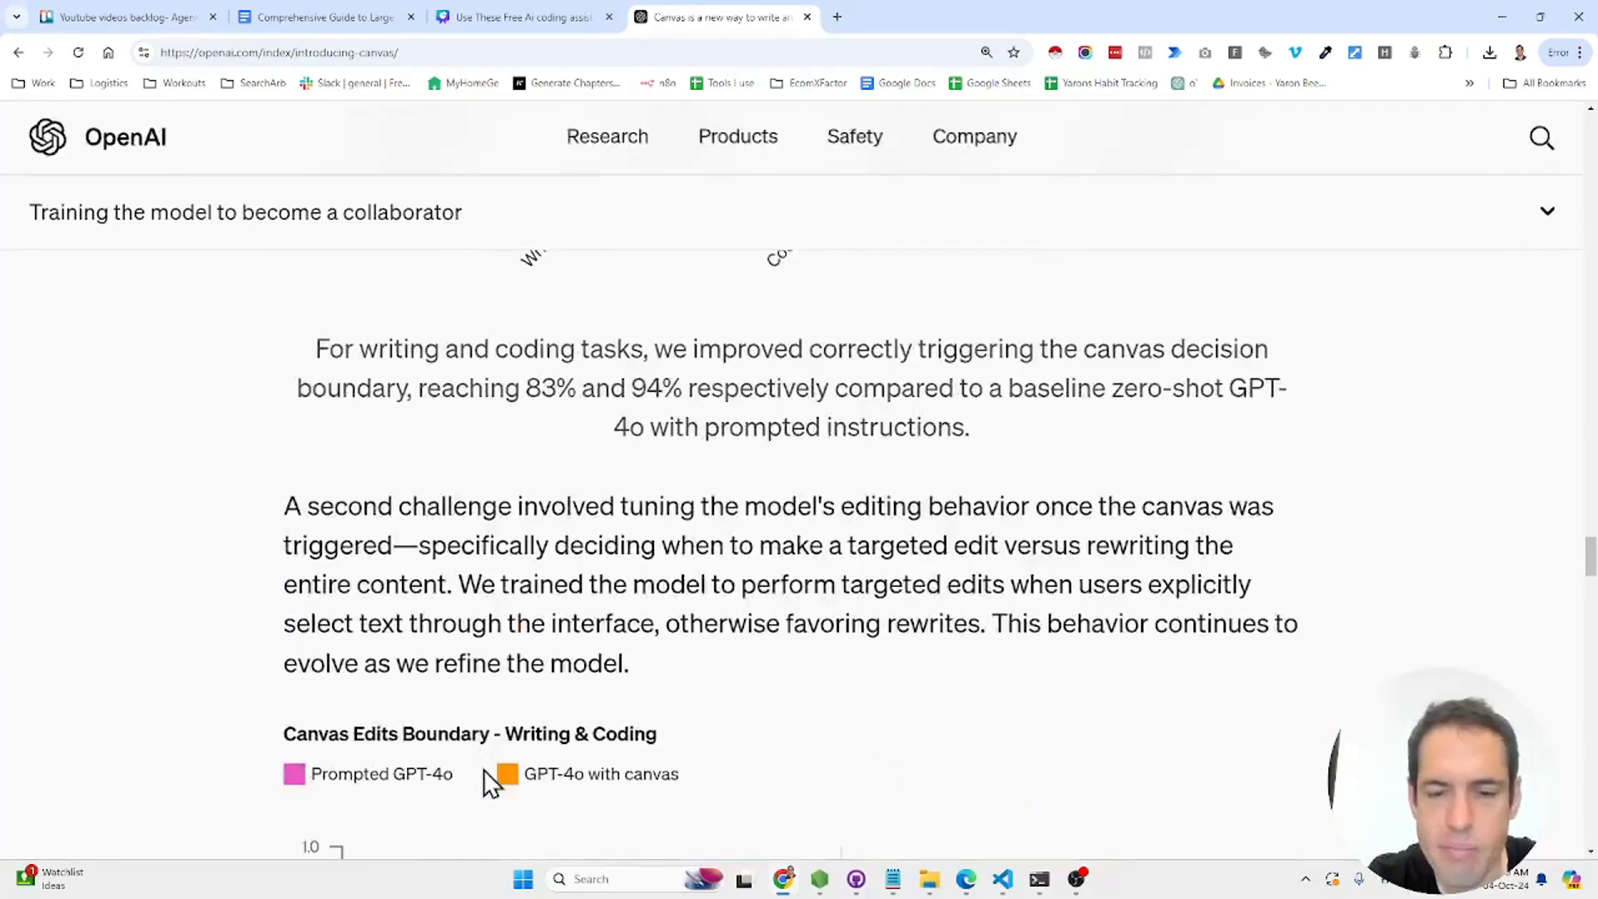
scroll(483, 769, "down", 15)
scroll(482, 769, "down", 12)
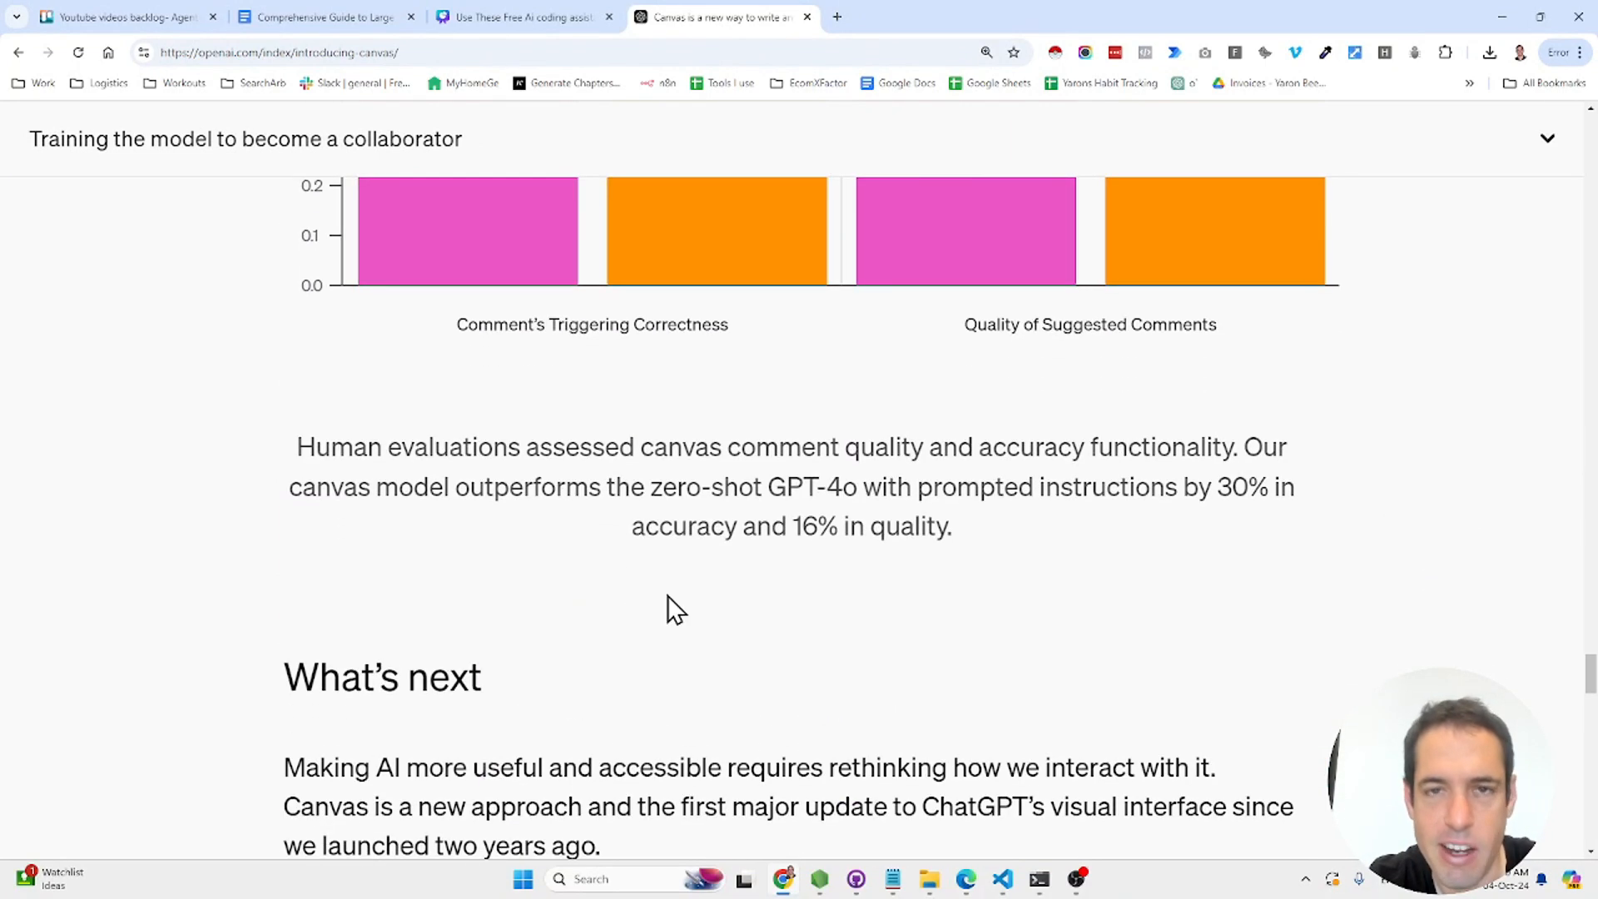
- Load chatgpt.com in a new browser tab and switch the model to GPT-4o with canvas
left_click(838, 15)
type("chatgpt.com")
key("Return")
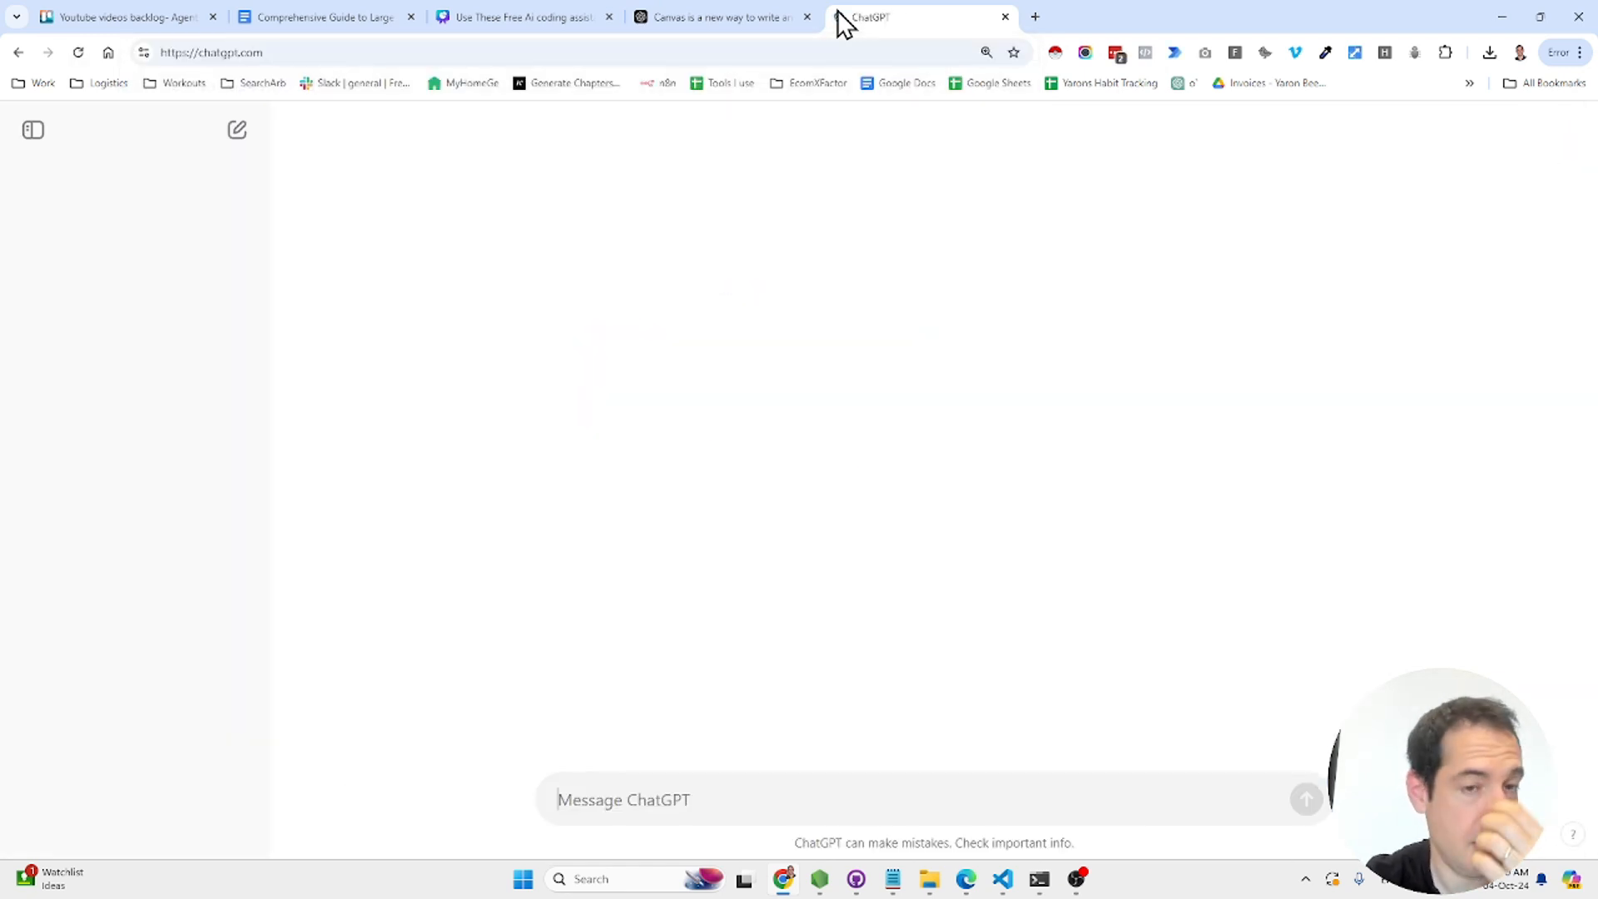
left_click(410, 133)
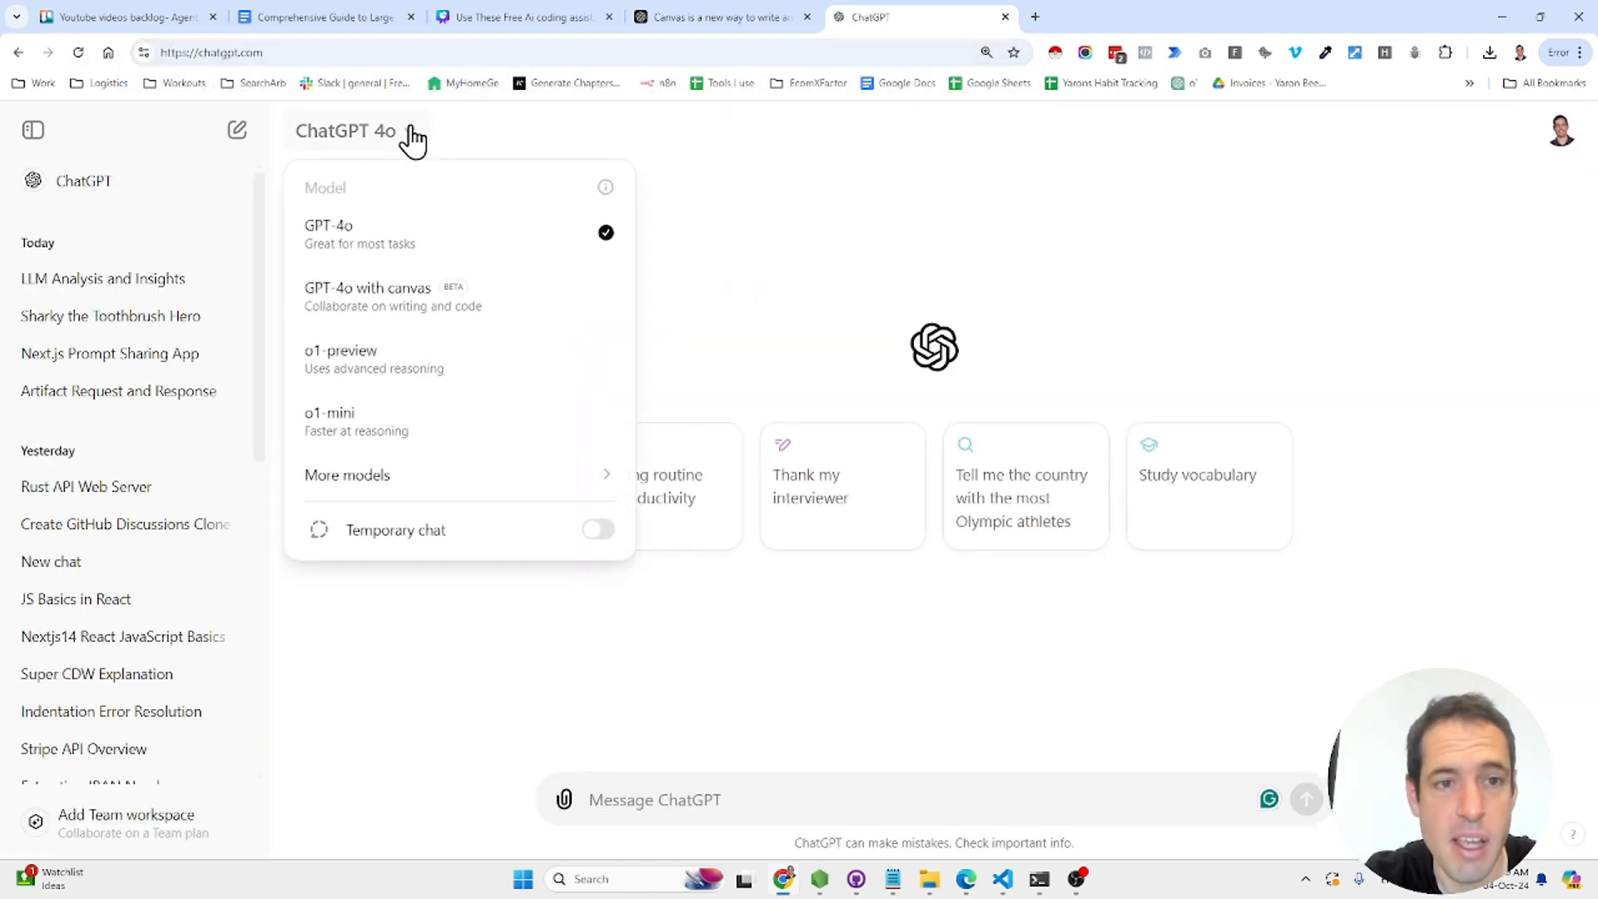
left_click(480, 318)
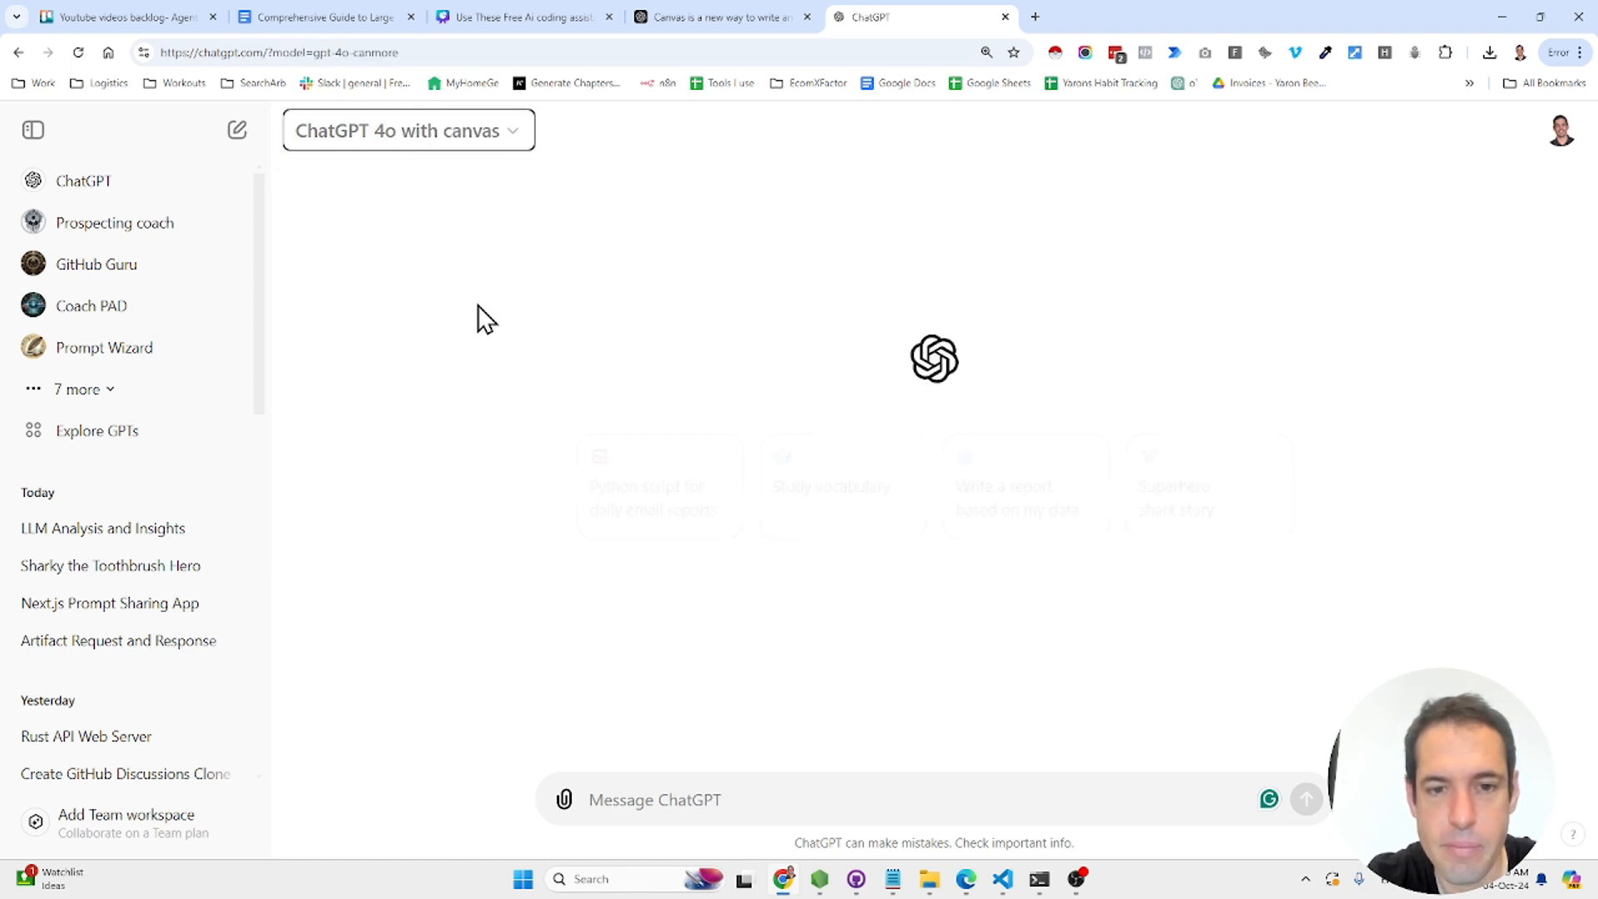
- Send a request for a Node.js 14 prompt-saving and sharing web app with sorting, search, PostgreSQL, shadcn and no auth
left_click(765, 801)
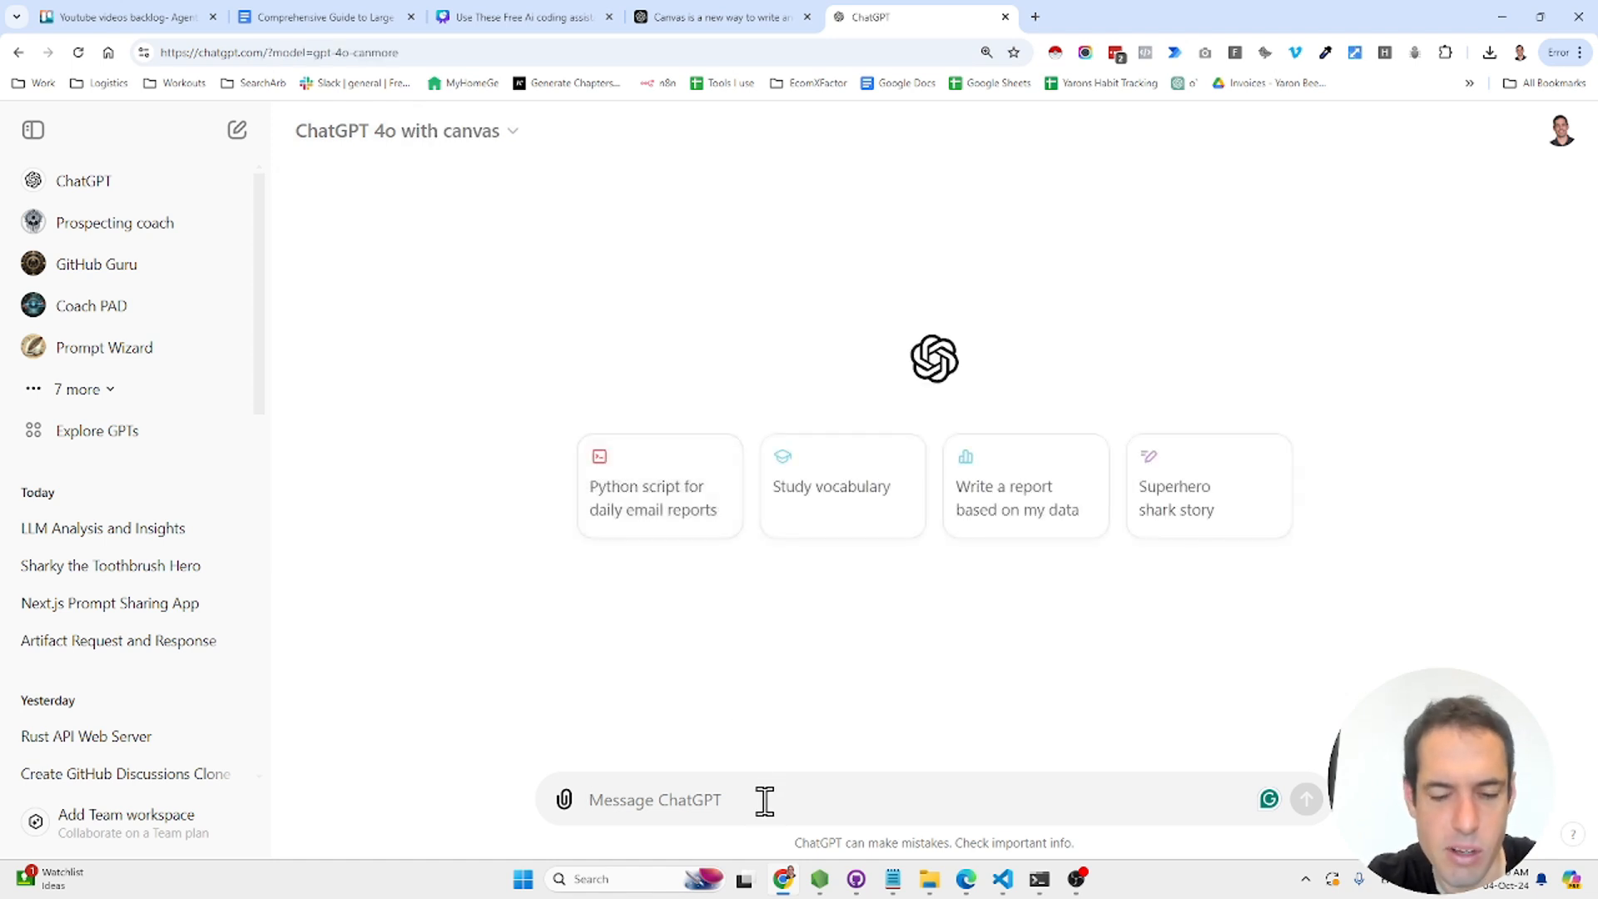
type("Help me write a gian")
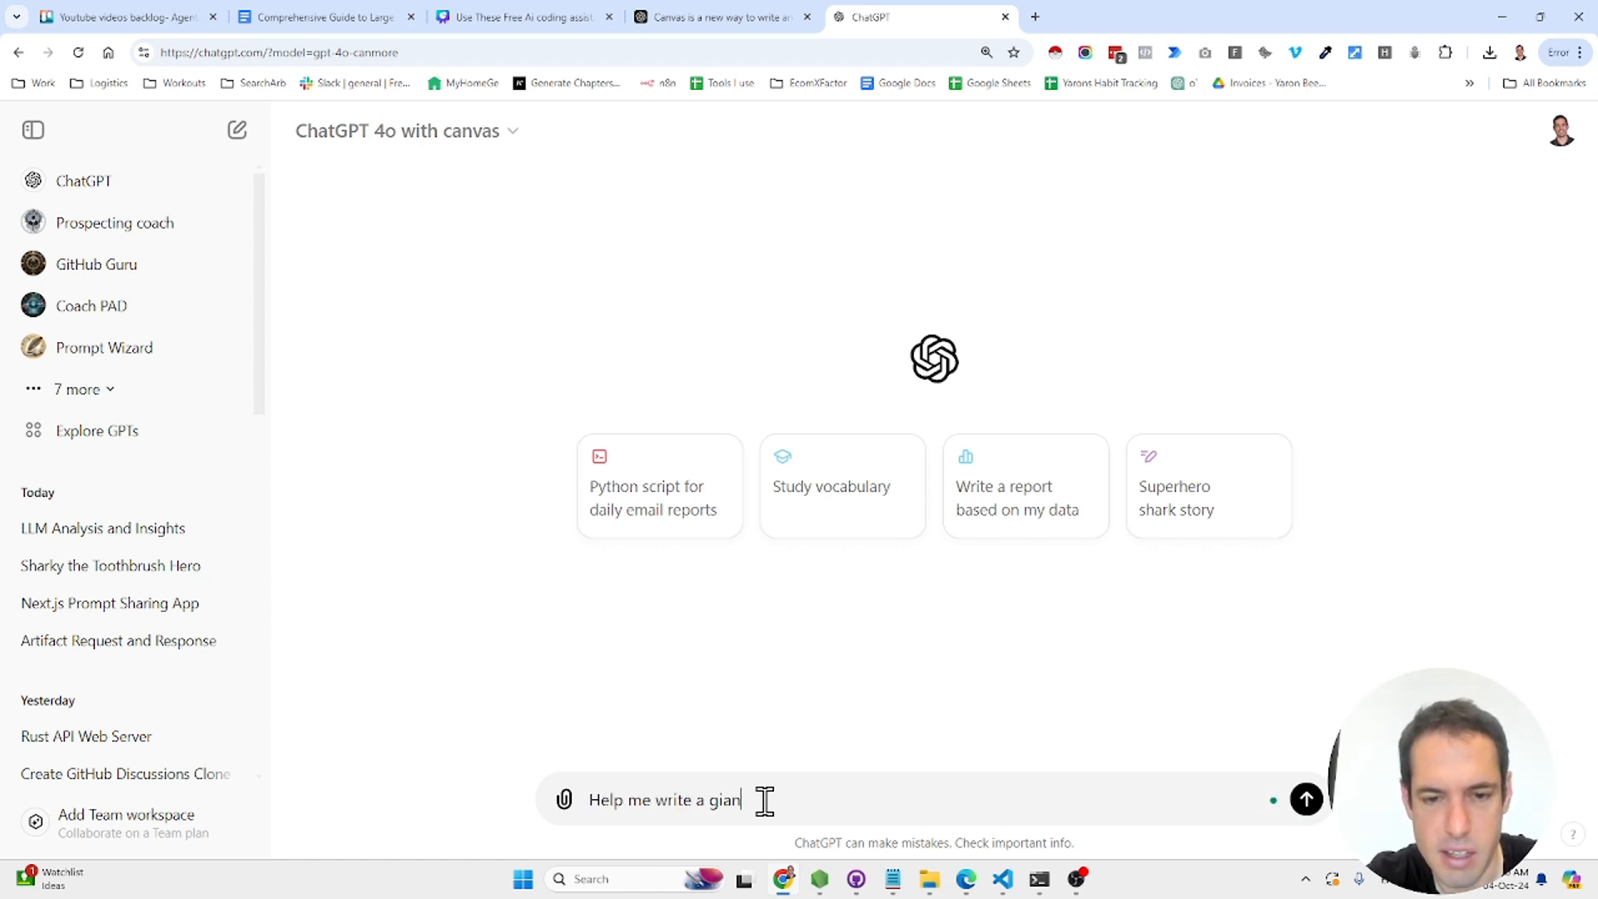
type("t nodejs 14 web")
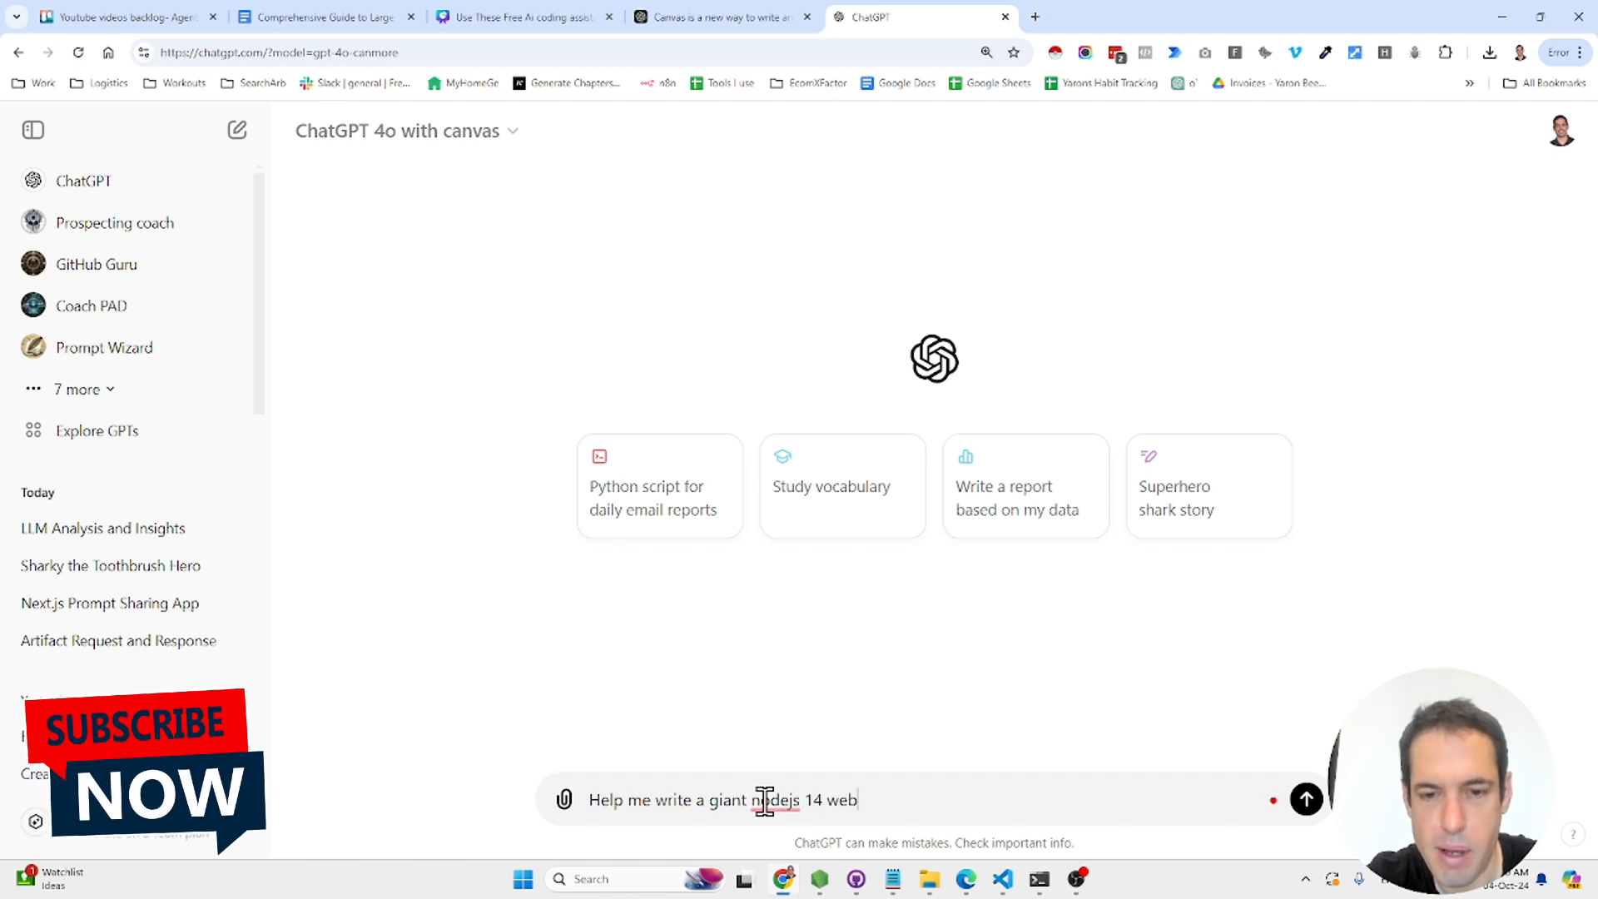
type("app that will")
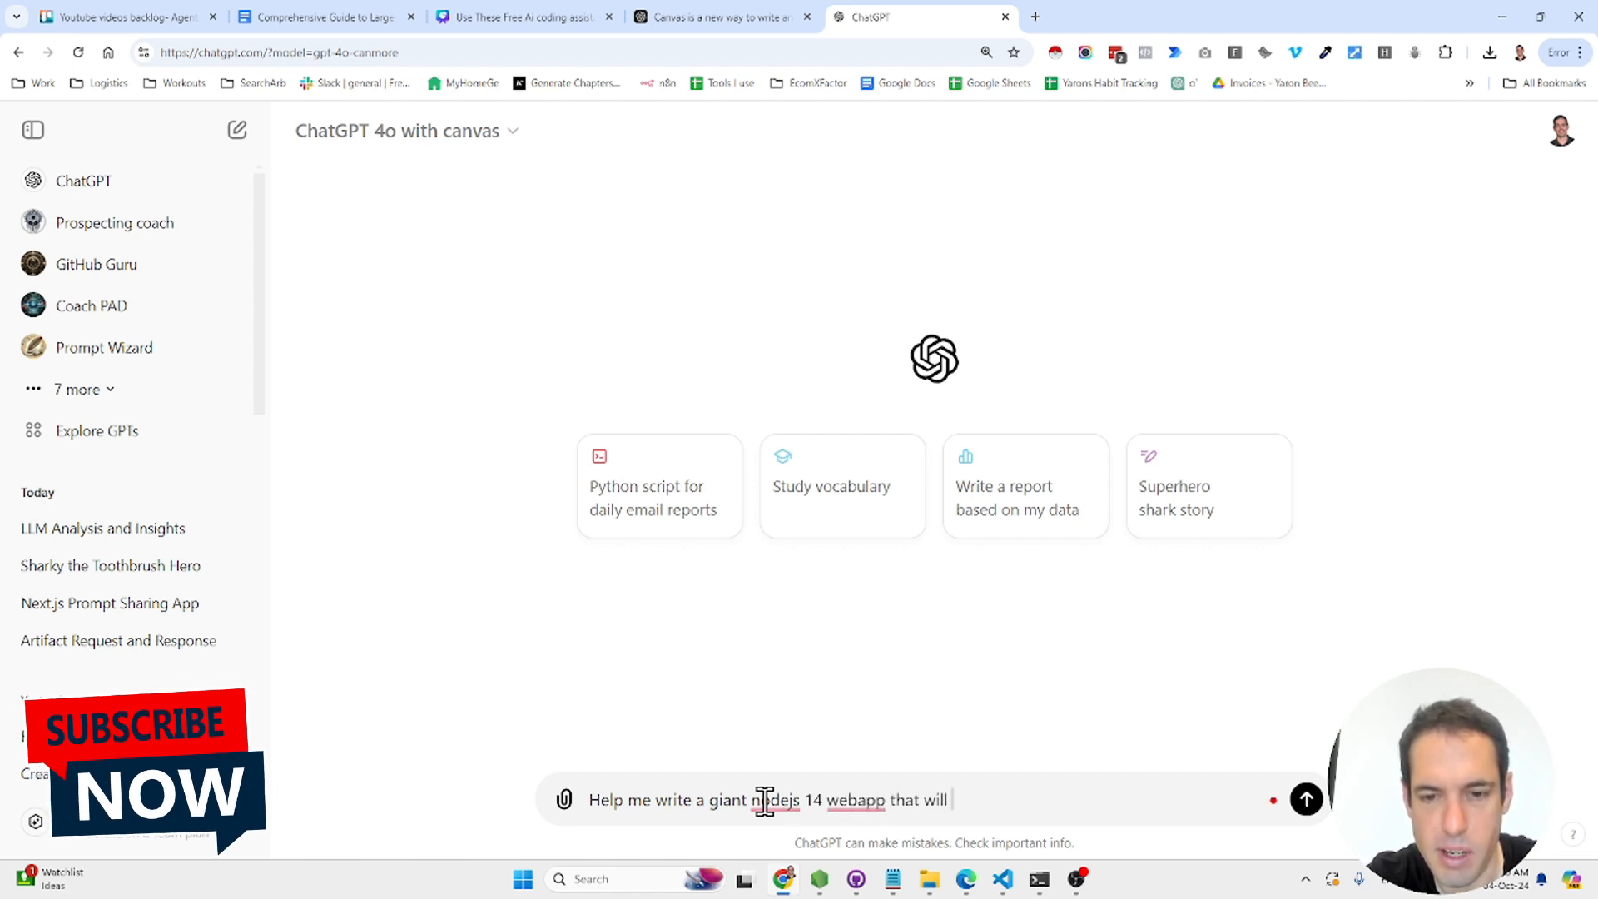
type(" add")
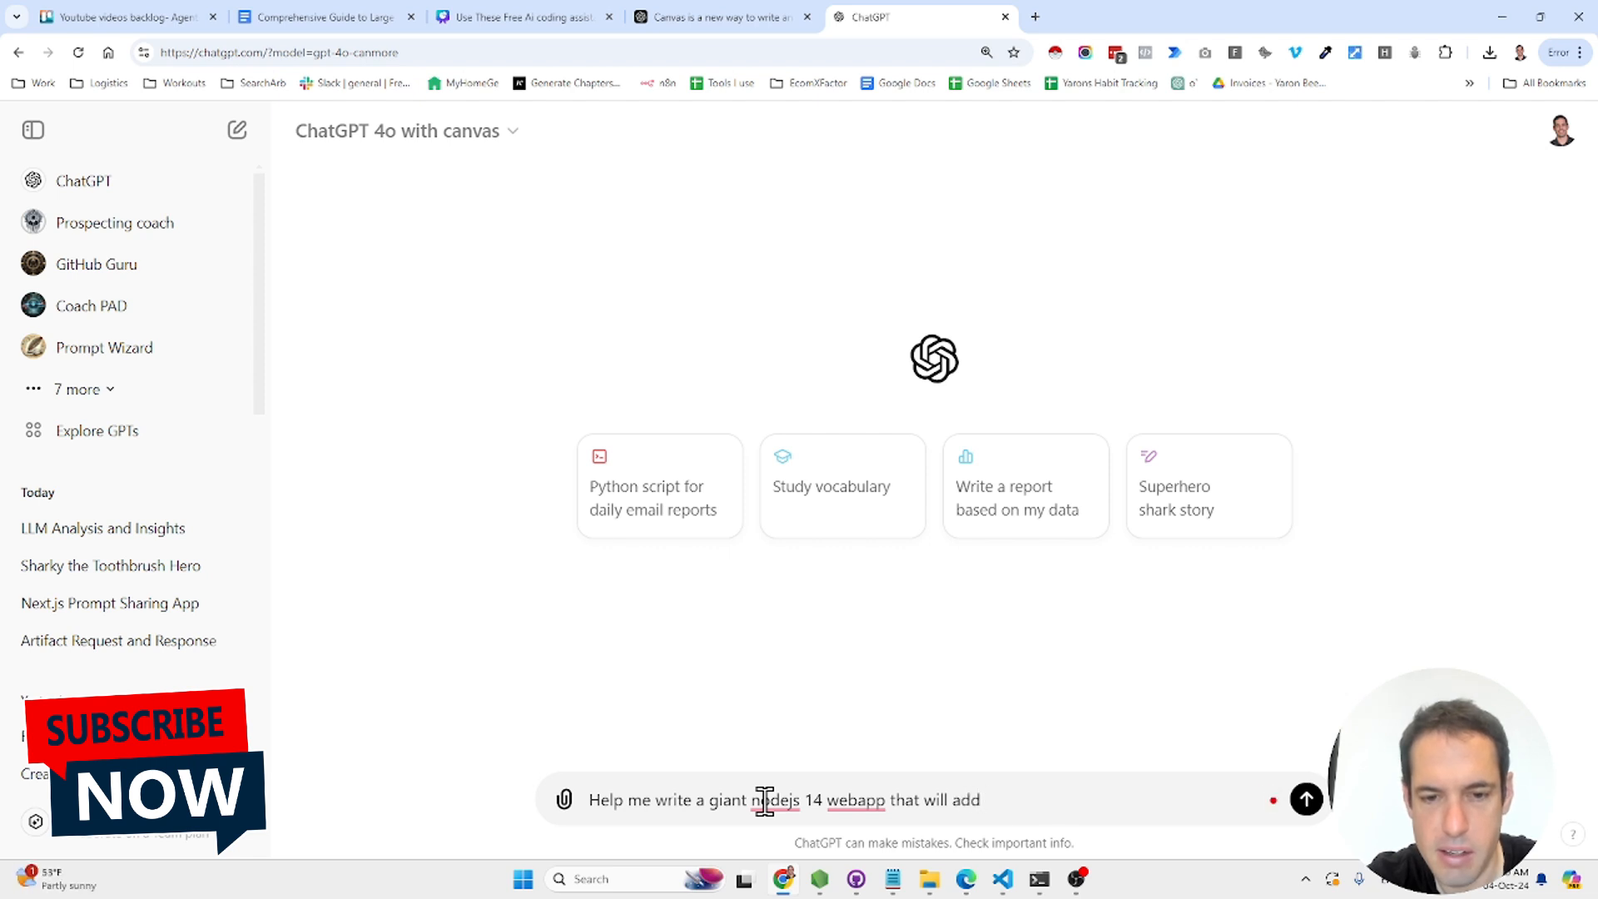
double_click(727, 801)
key("BackSpace")
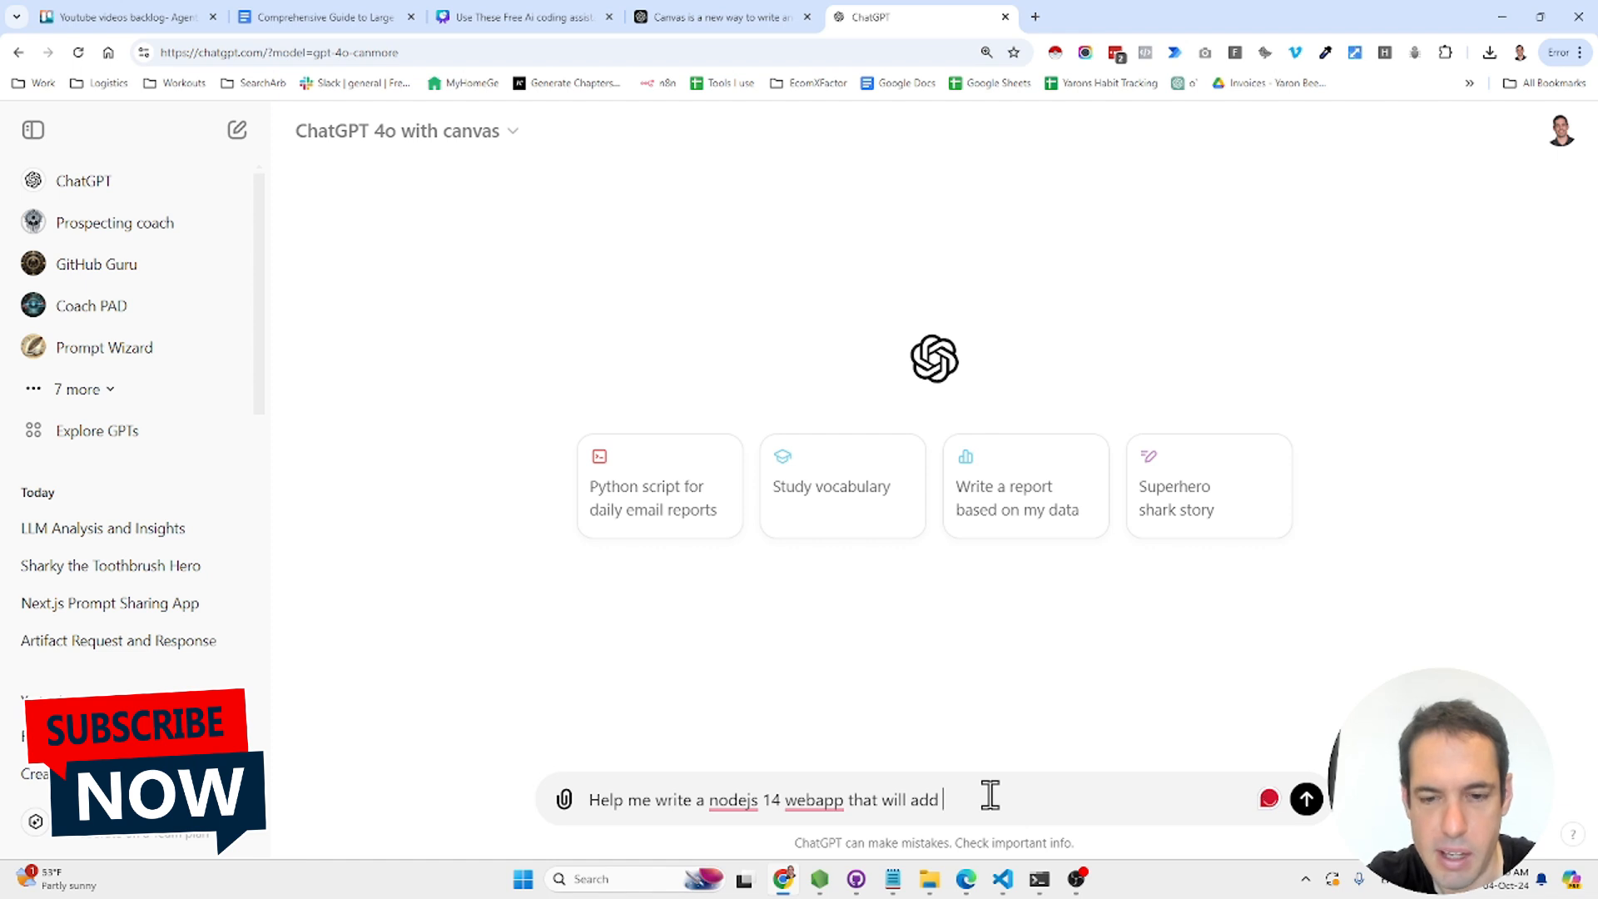
key("BackSpace")
key("BackSpace")
key("BackSpace")
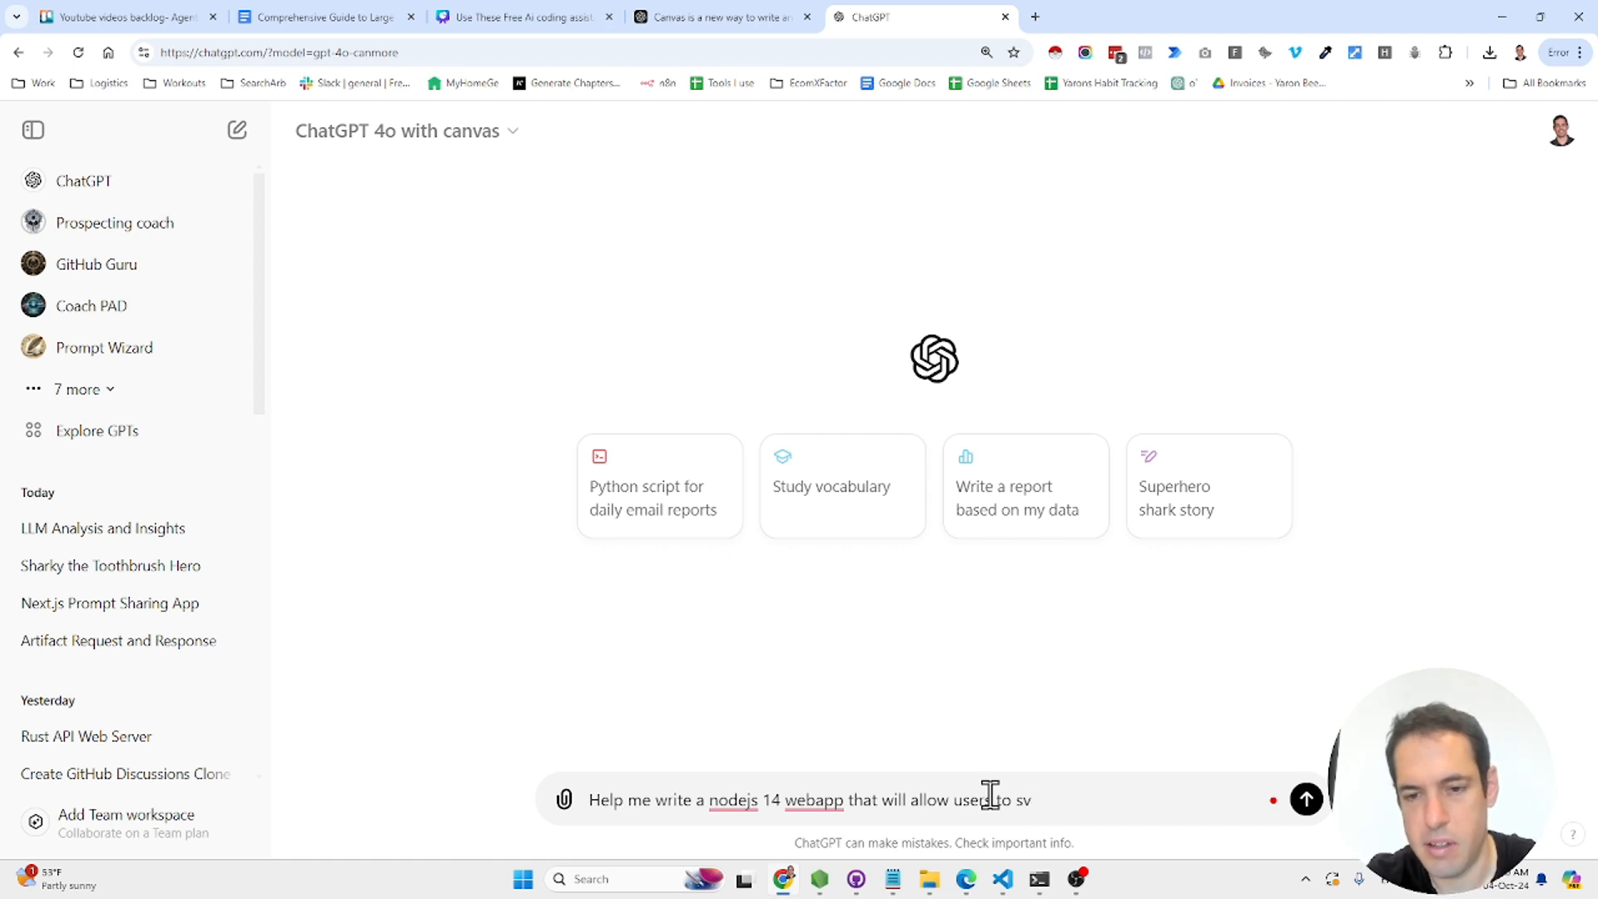
type("prompts and share them..")
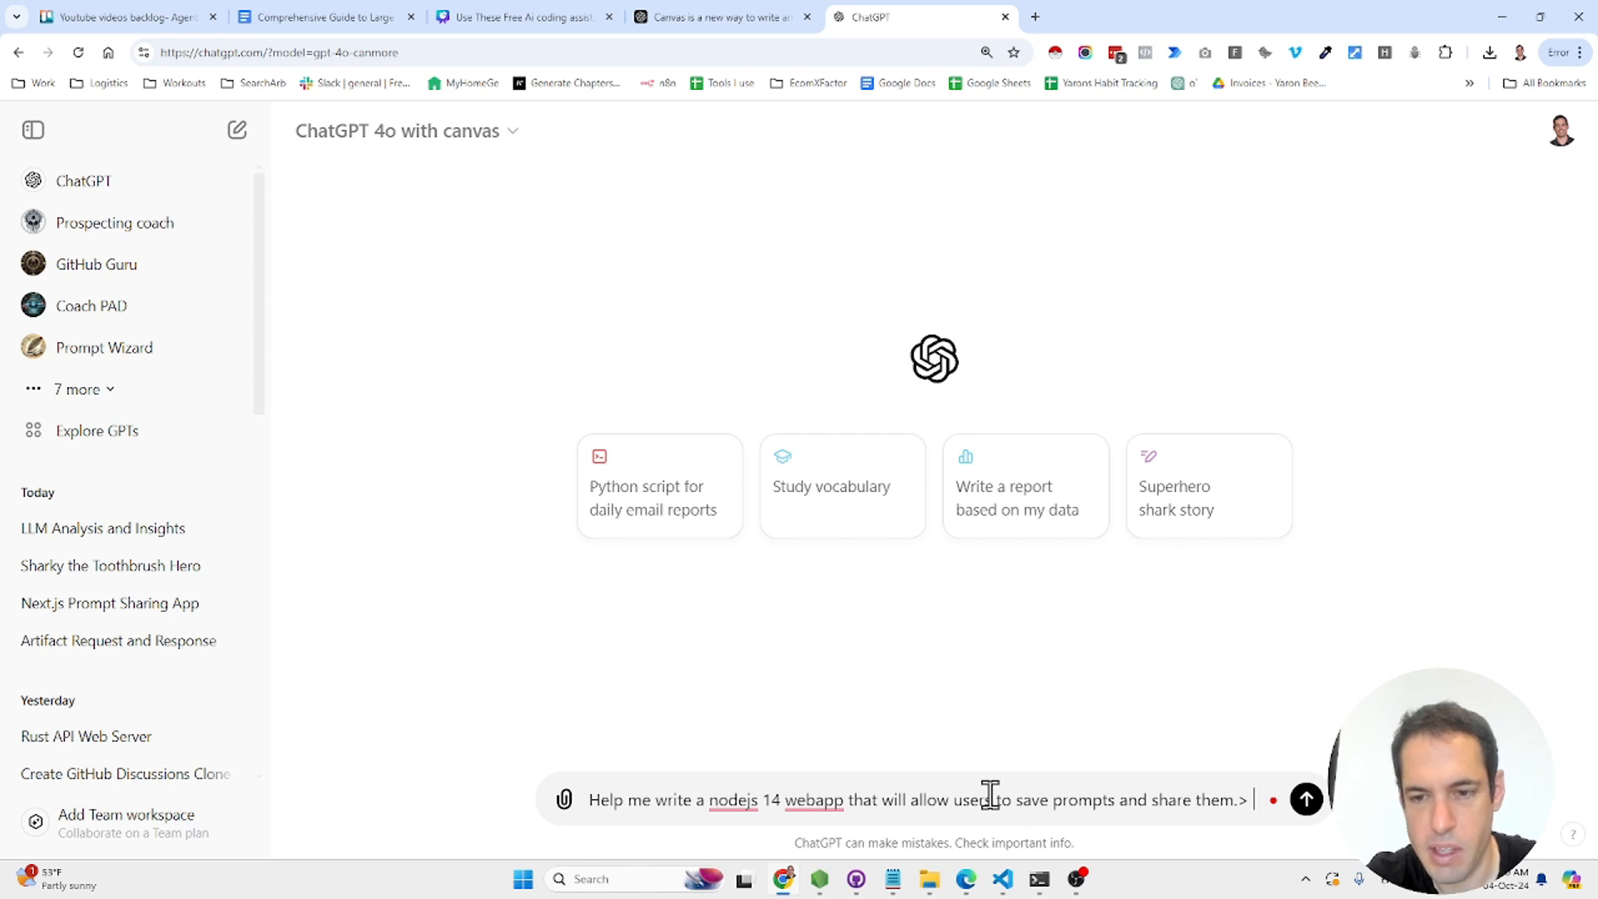
type(" it will be one giant page with sorting and searching of")
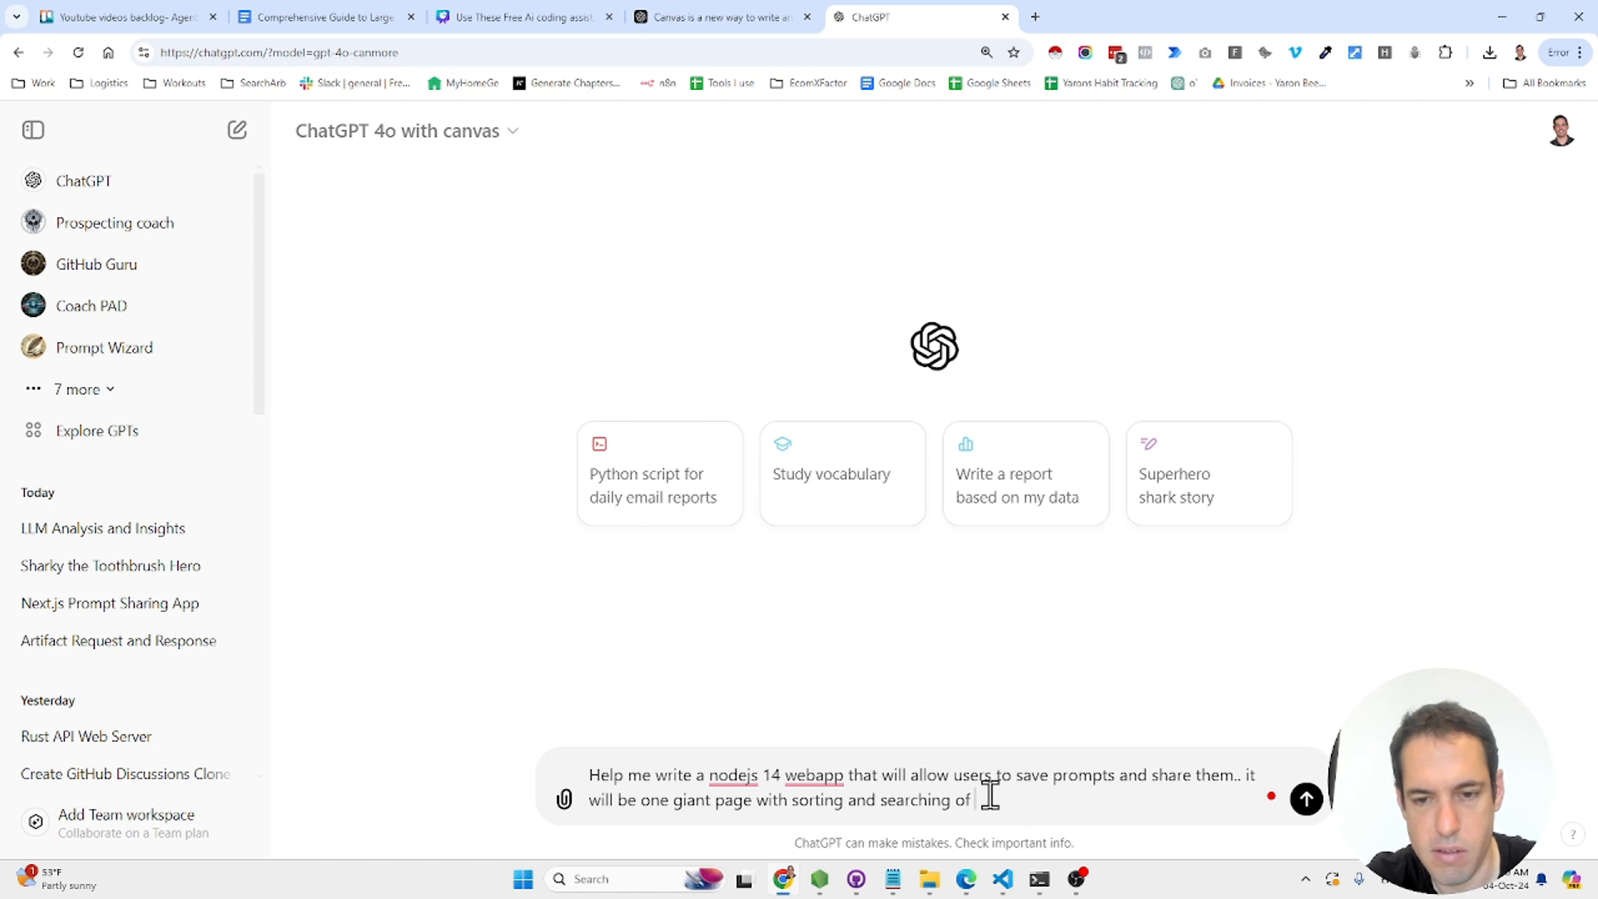
type("prompts abilities. Postgres SQL. no a")
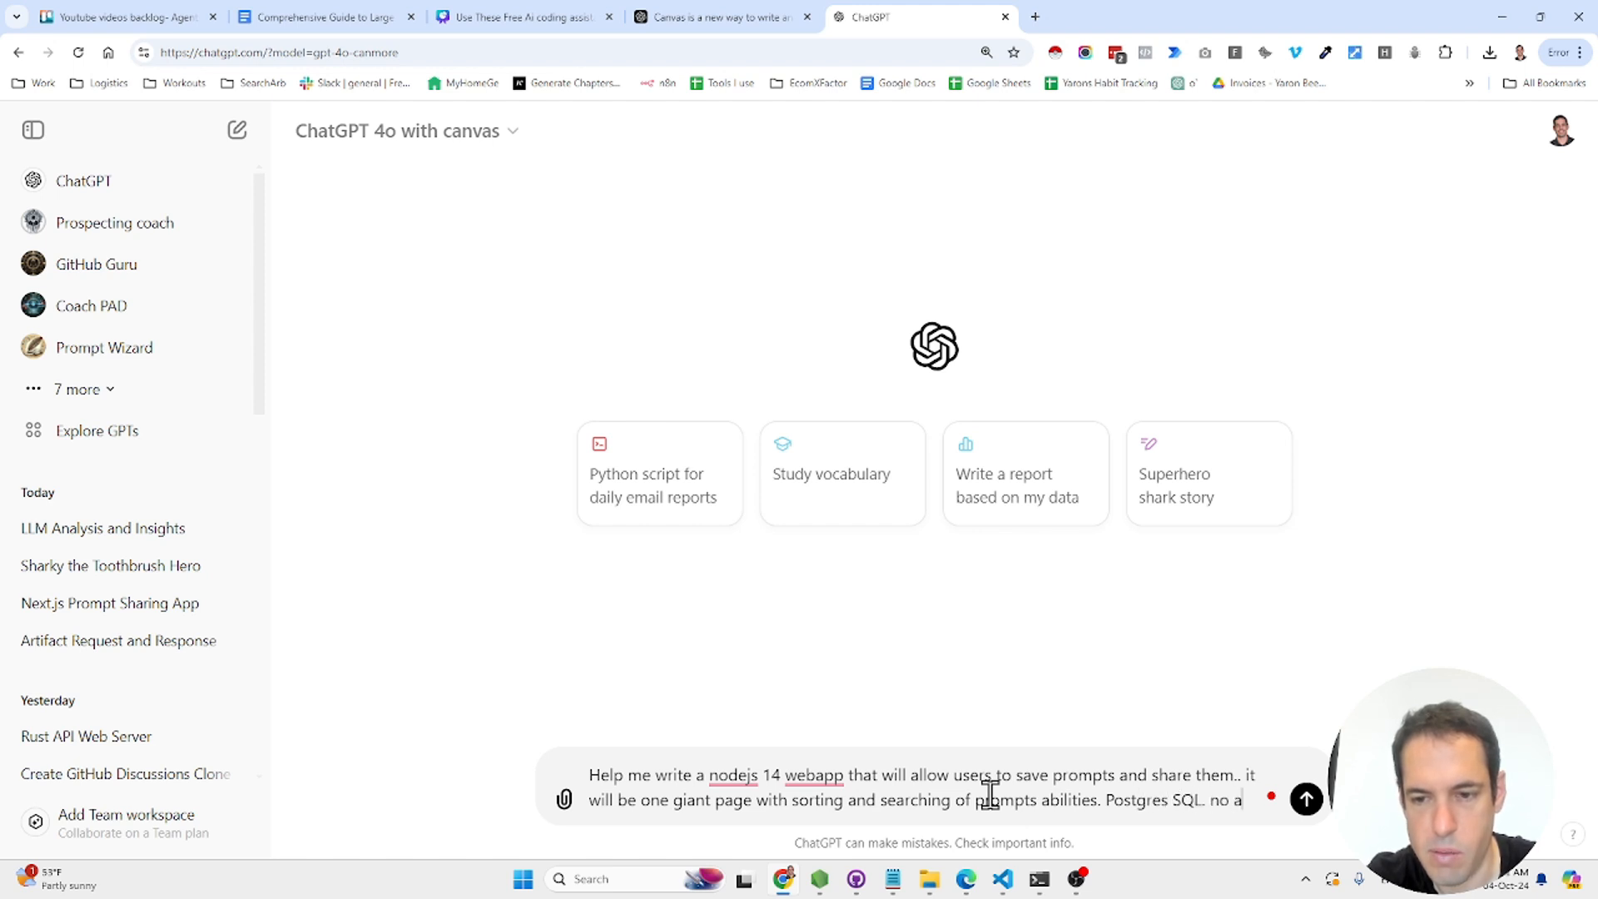
type(".")
key("shift+Return")
type("Use shad")
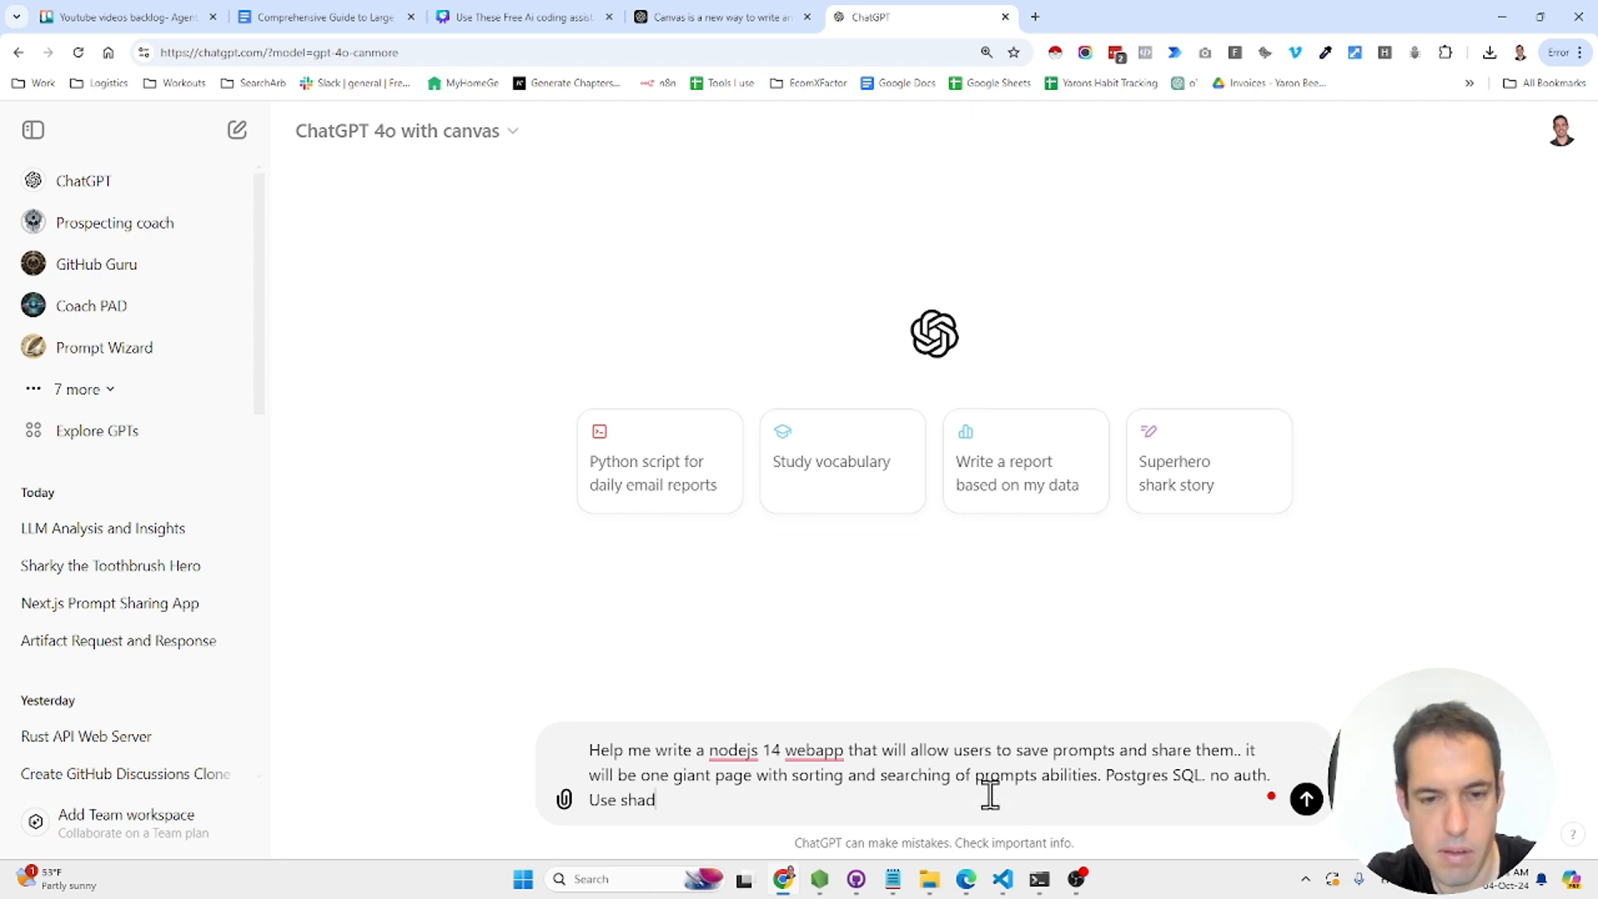
type(".")
key("shift+Return")
key("shift+Return")
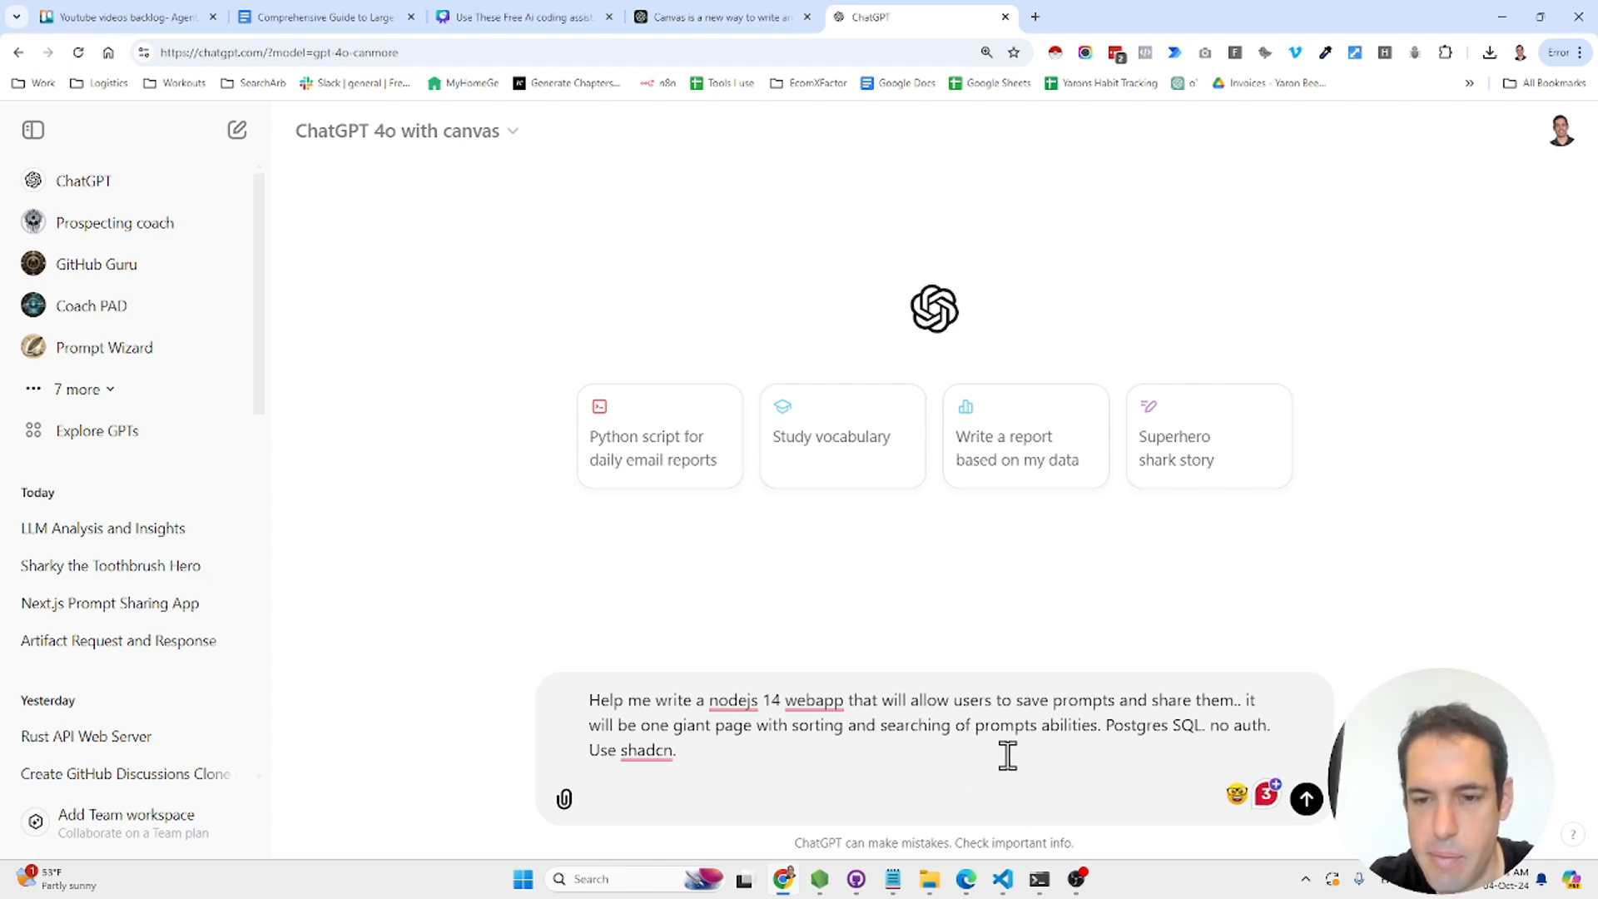
mouse_move(653, 745)
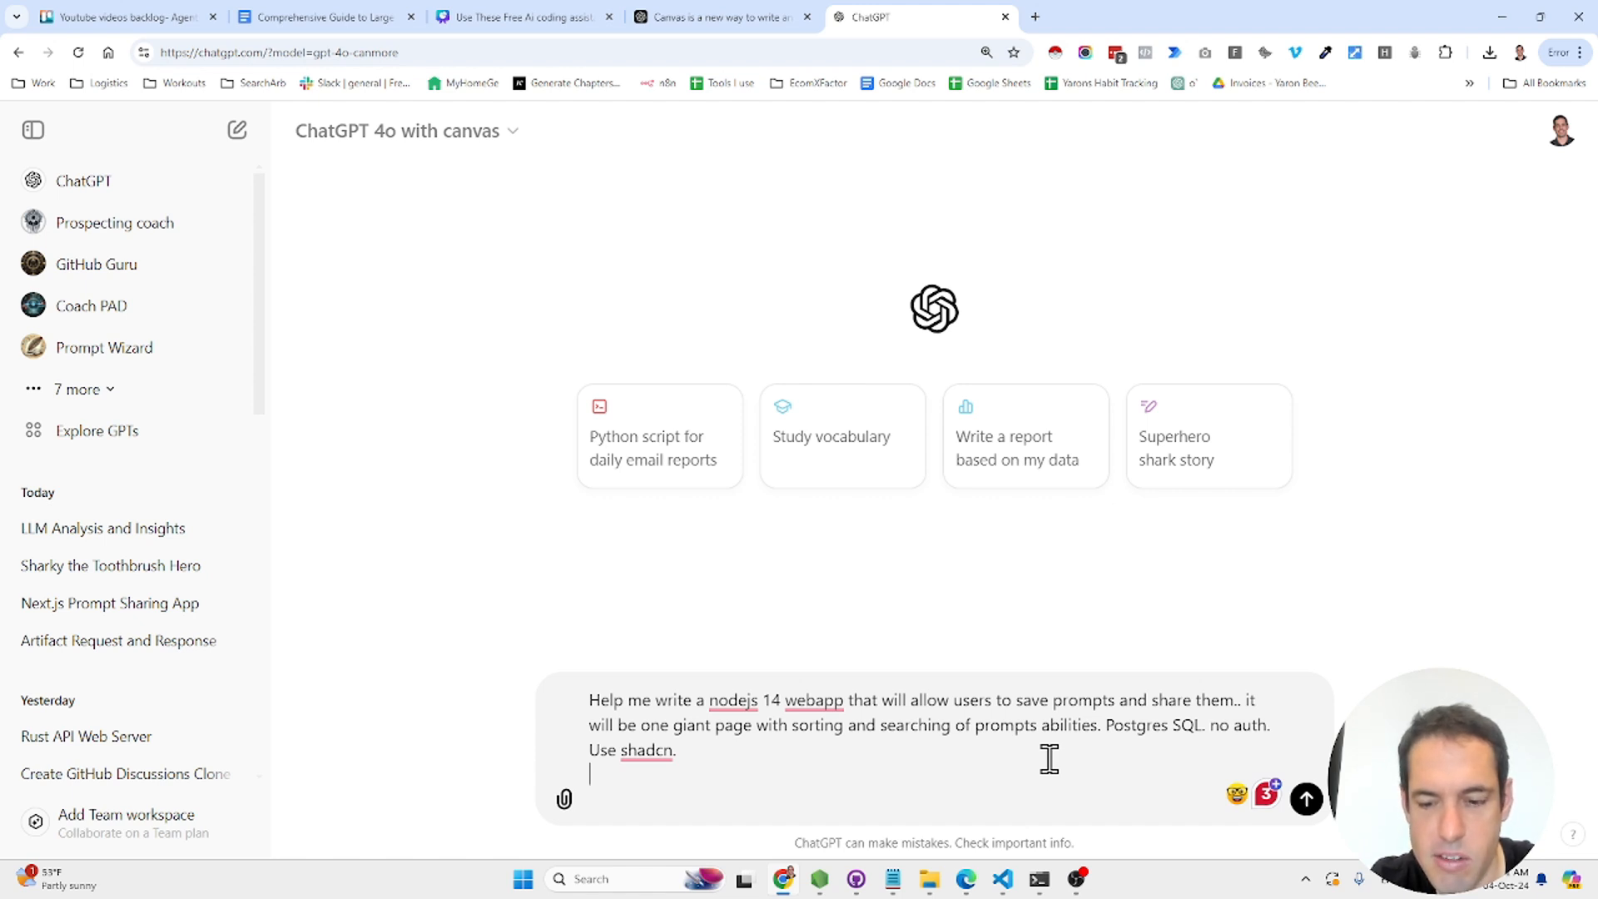
key("Return")
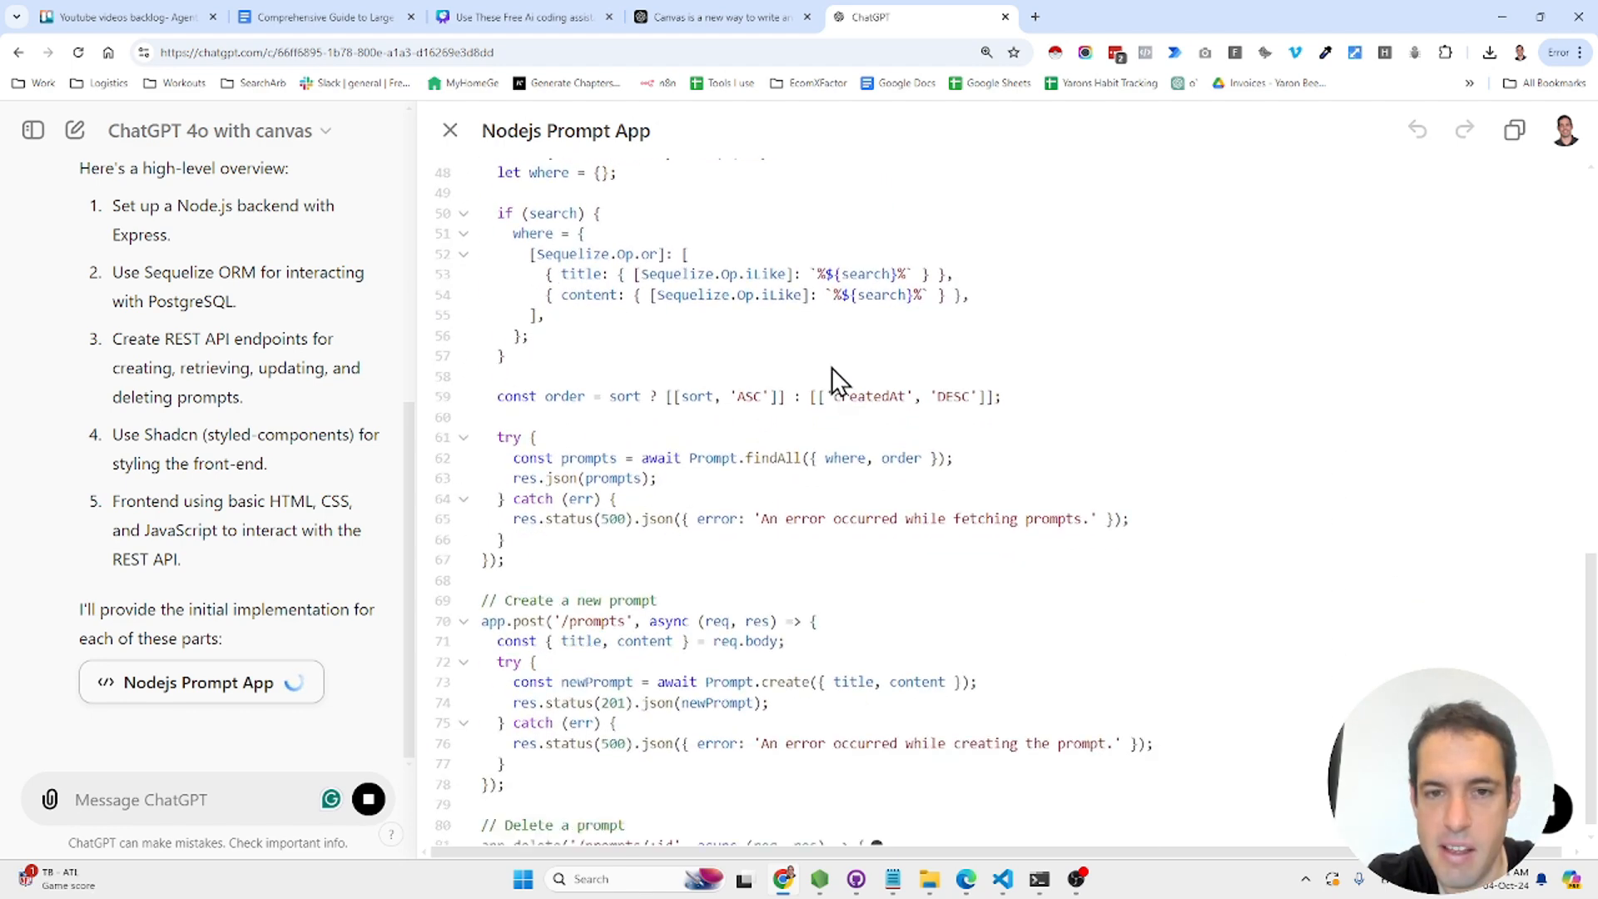
- Scroll through the generated Nodejs Prompt App code down to the HTML front-end and server start
scroll(836, 380, "up", 4)
scroll(836, 379, "up", 8)
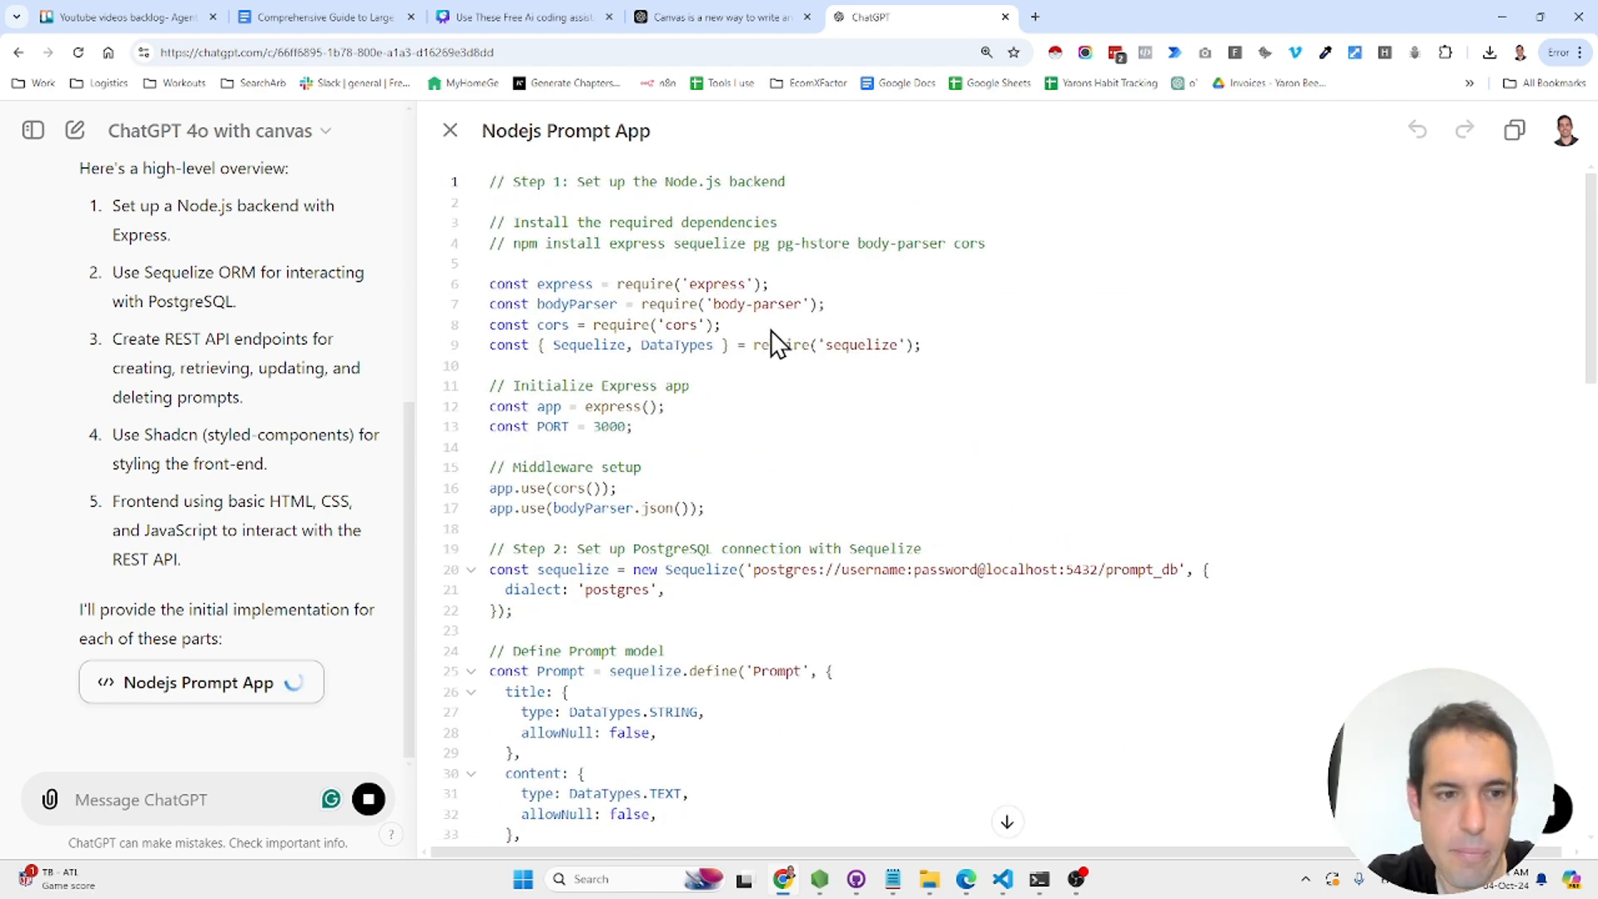
scroll(756, 311, "down", 7)
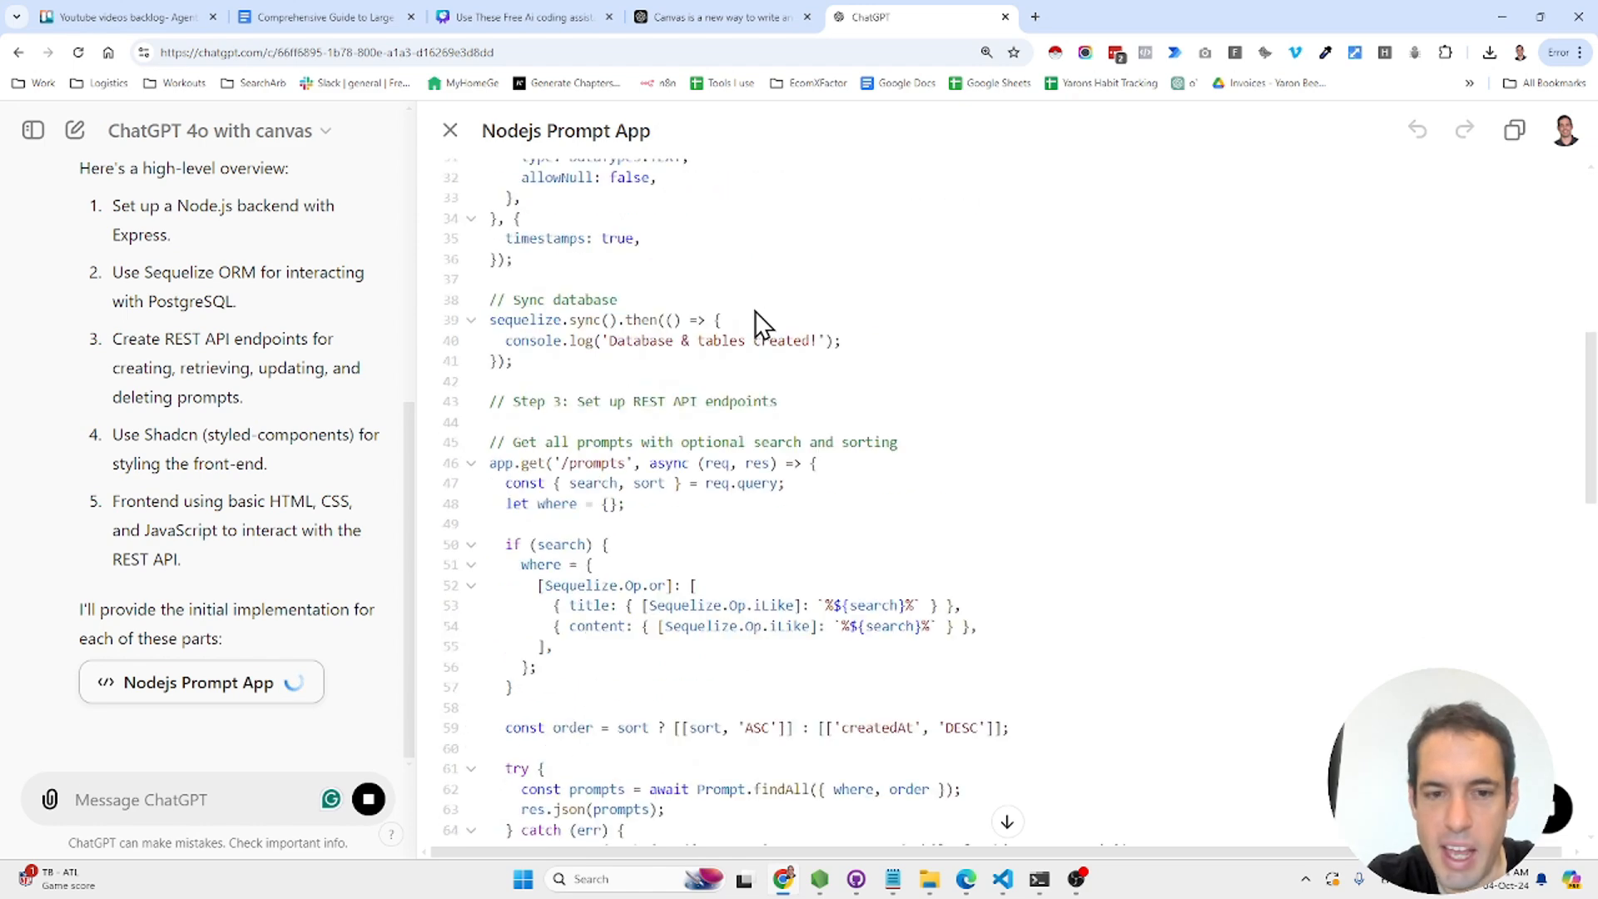
scroll(758, 316, "down", 15)
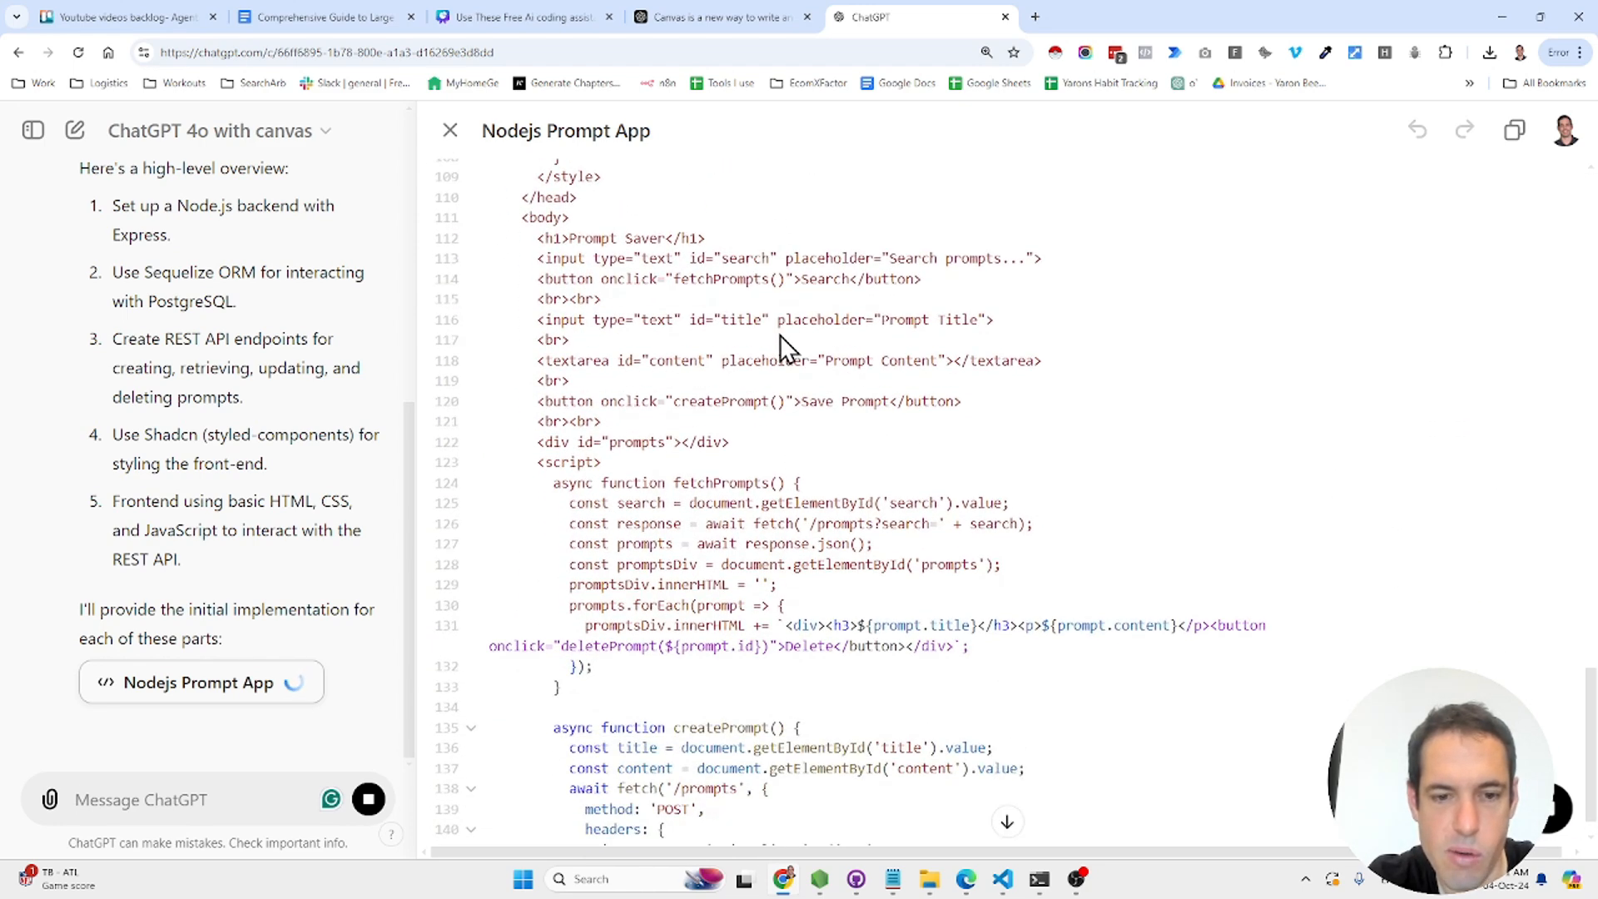
scroll(783, 336, "down", 3)
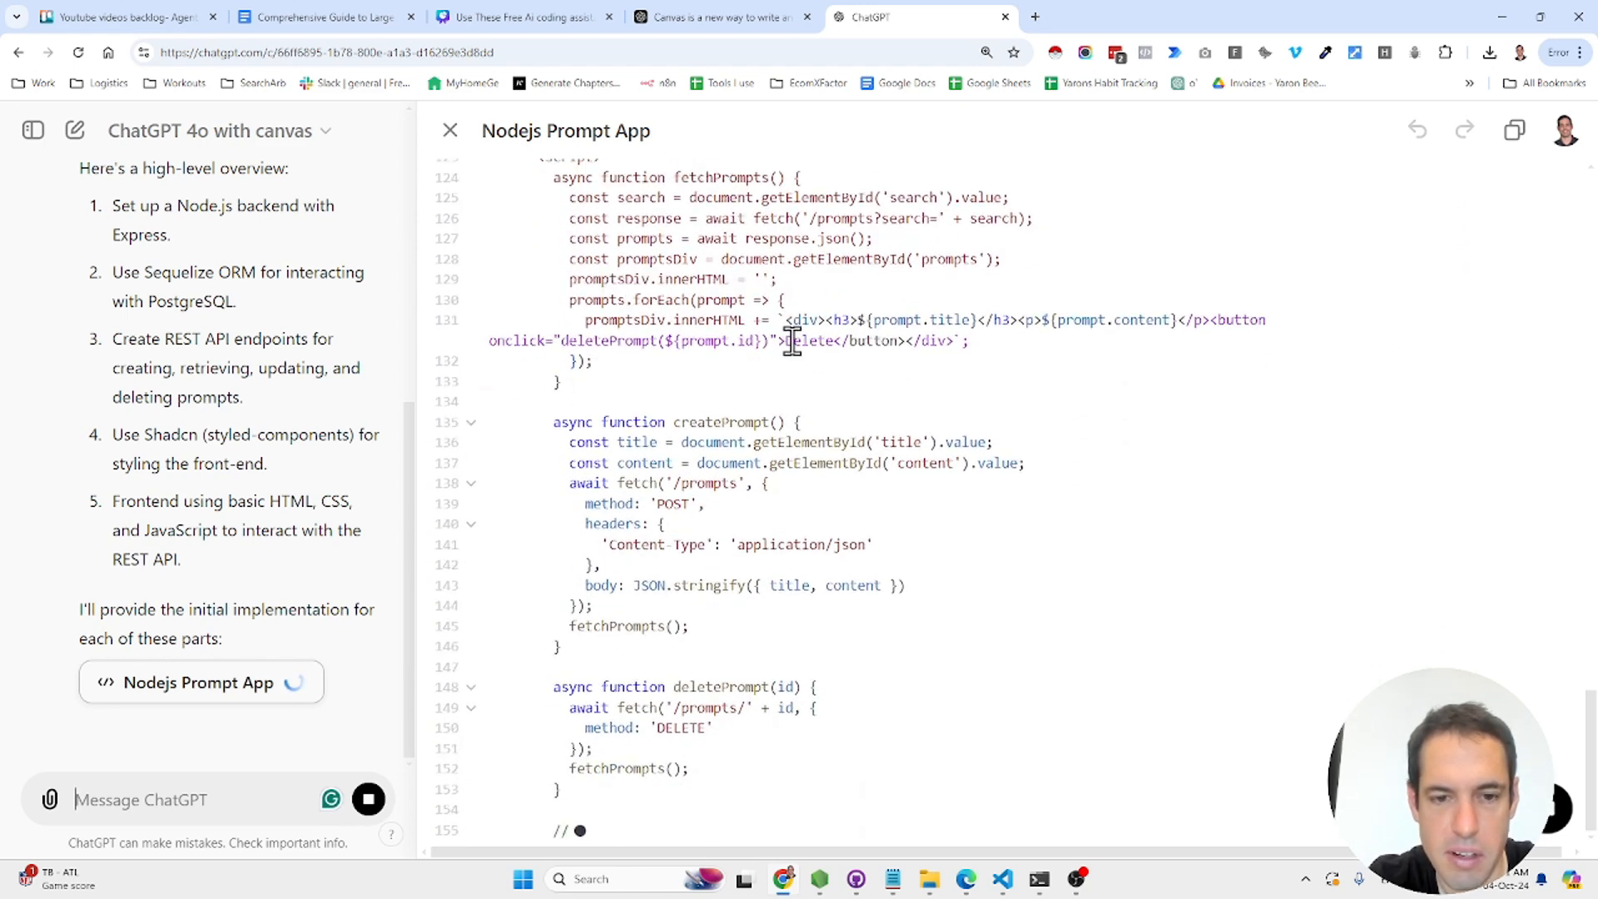
scroll(792, 345, "down", 3)
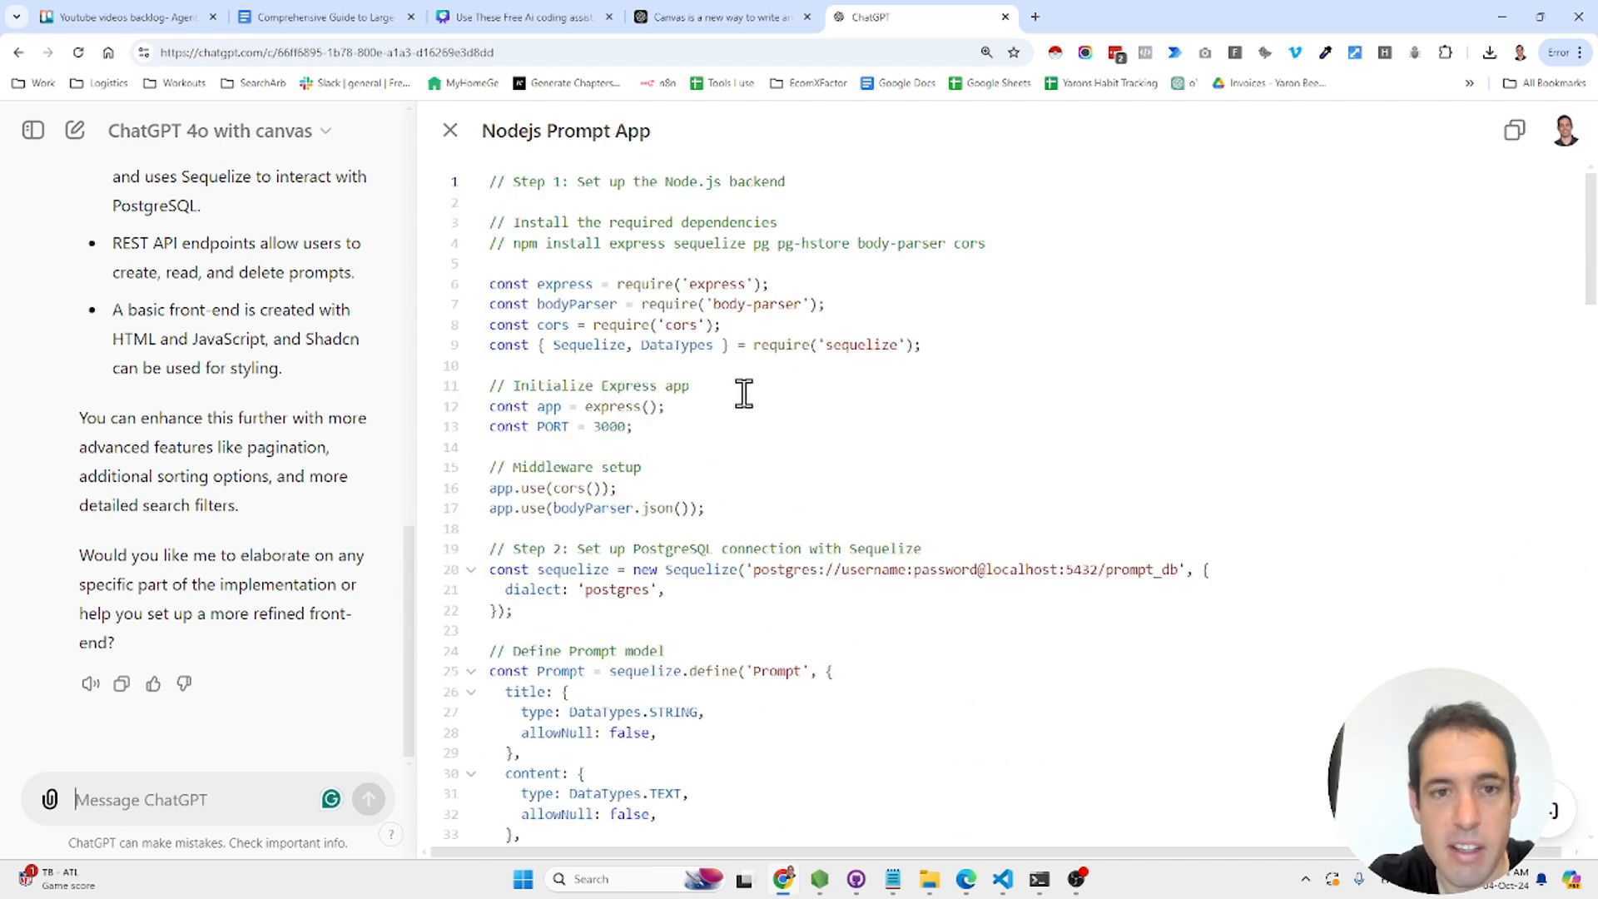
mouse_move(1548, 827)
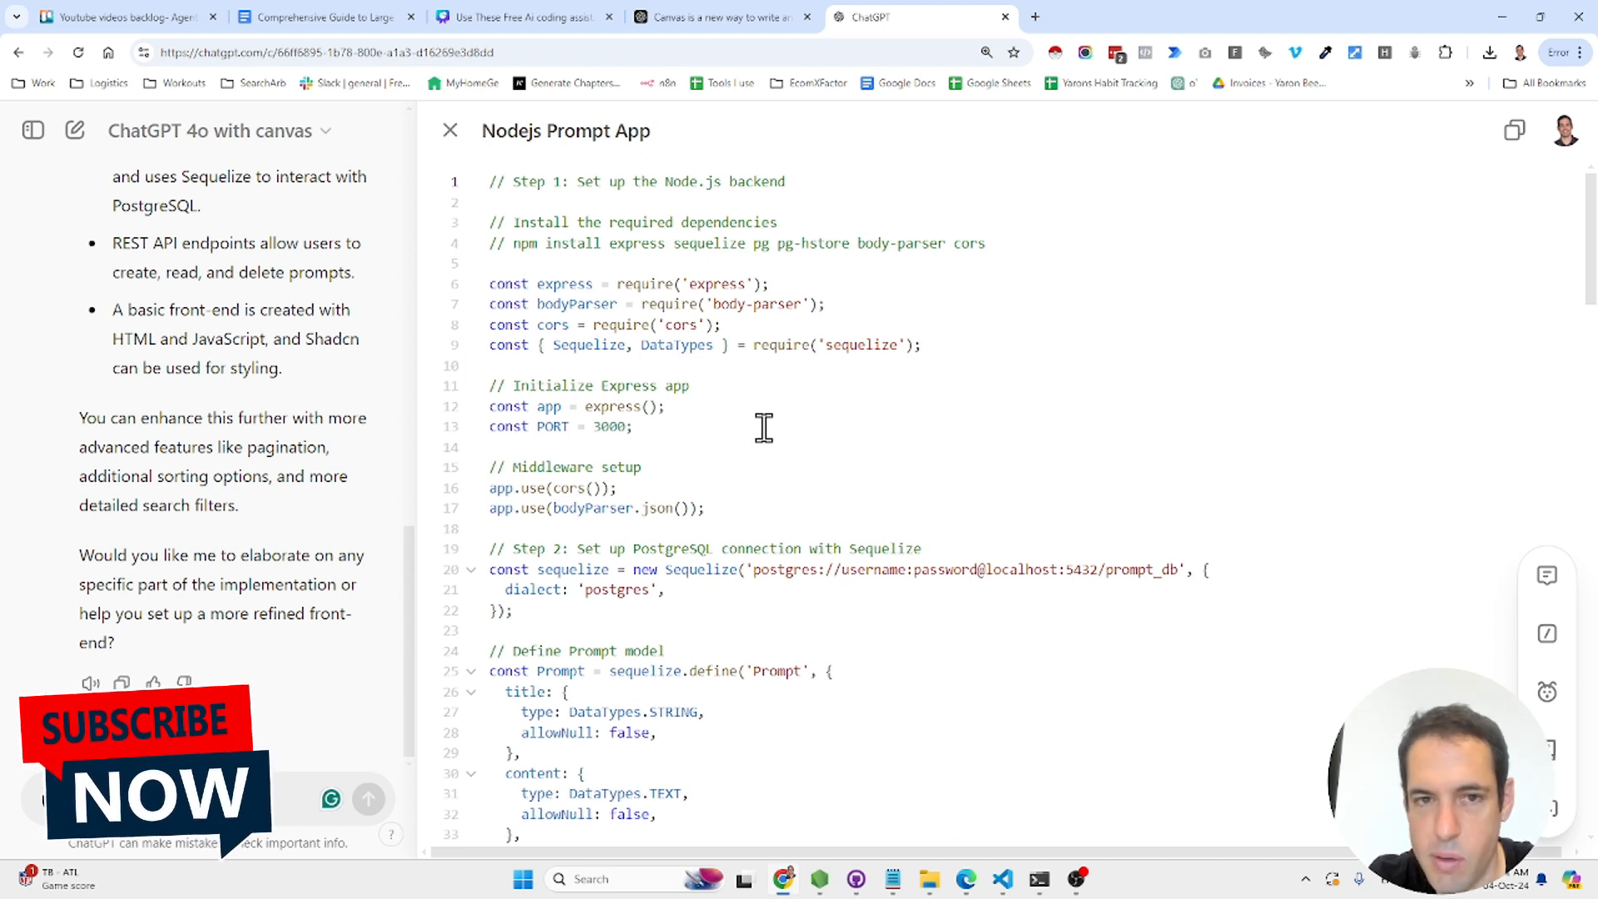
- Select all the Nodejs Prompt App code and port it to PHP with the language slider
left_click(829, 425)
key("ctrl+a")
mouse_move(1559, 809)
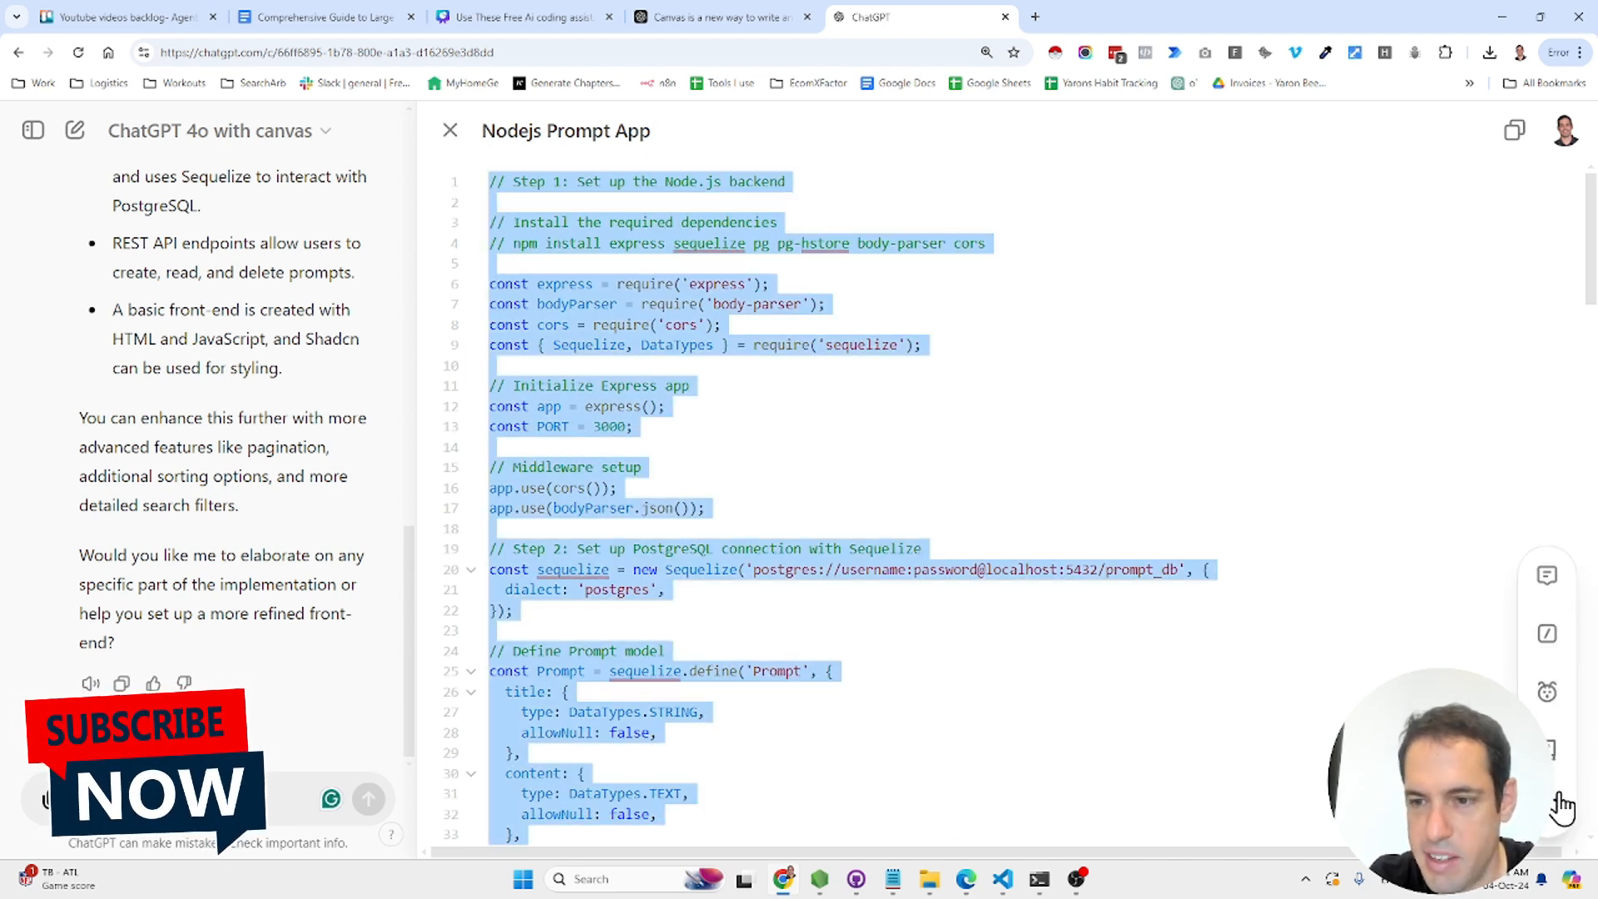
left_click(1555, 749)
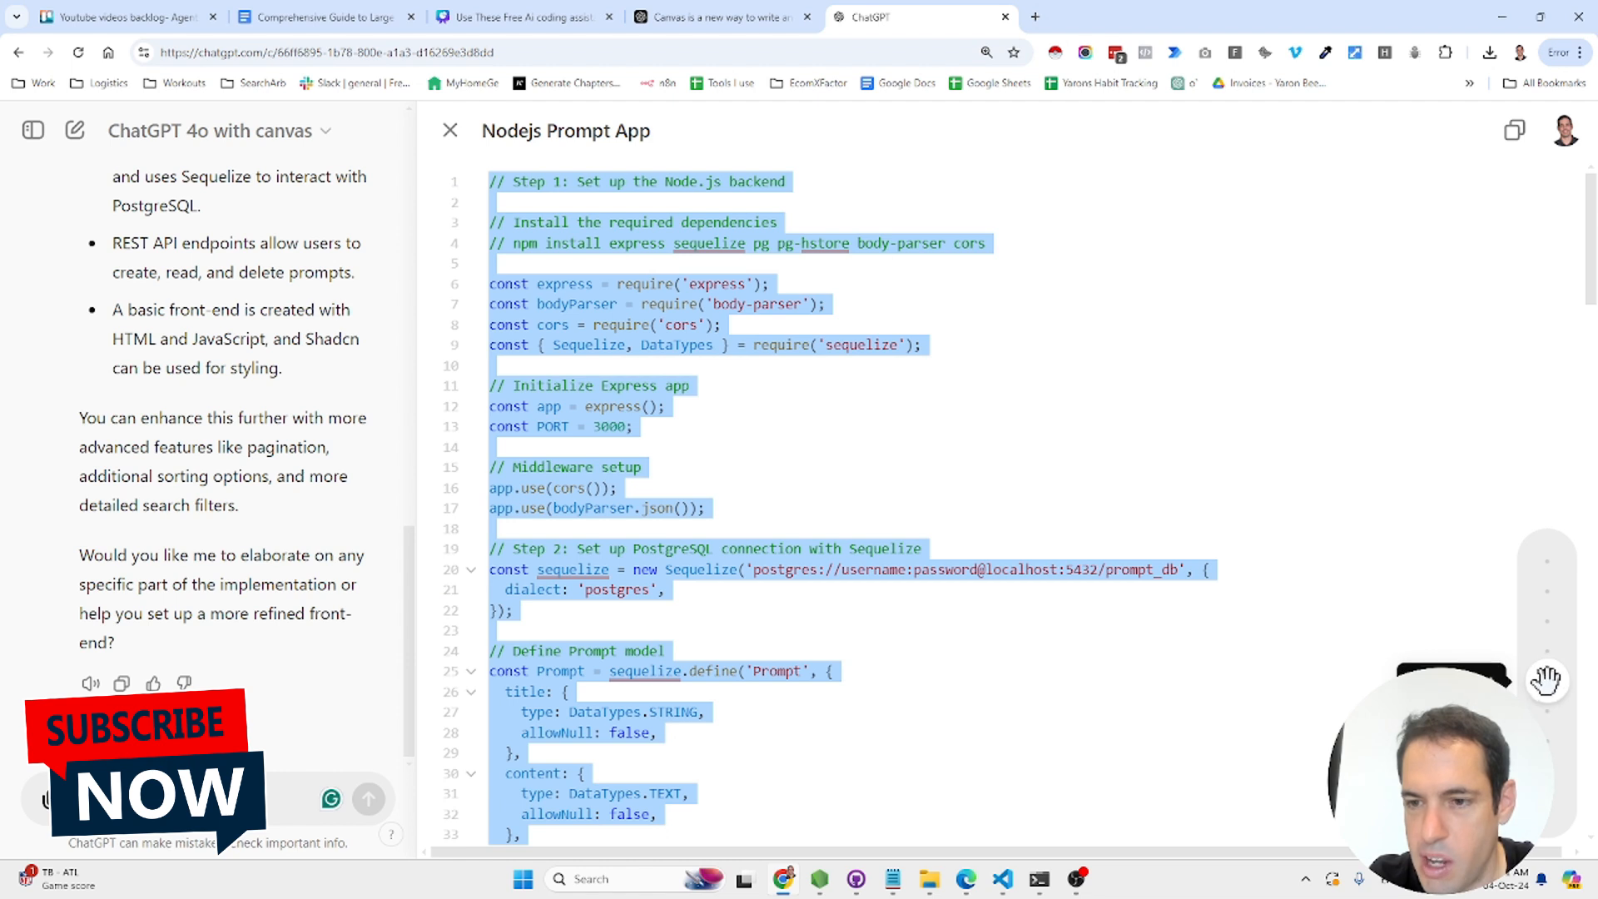
mouse_move(1547, 681)
left_mouse_down()
mouse_move(1550, 559)
mouse_move(1564, 820)
mouse_move(1569, 678)
left_mouse_up()
left_click_drag(1562, 614, 1562, 580)
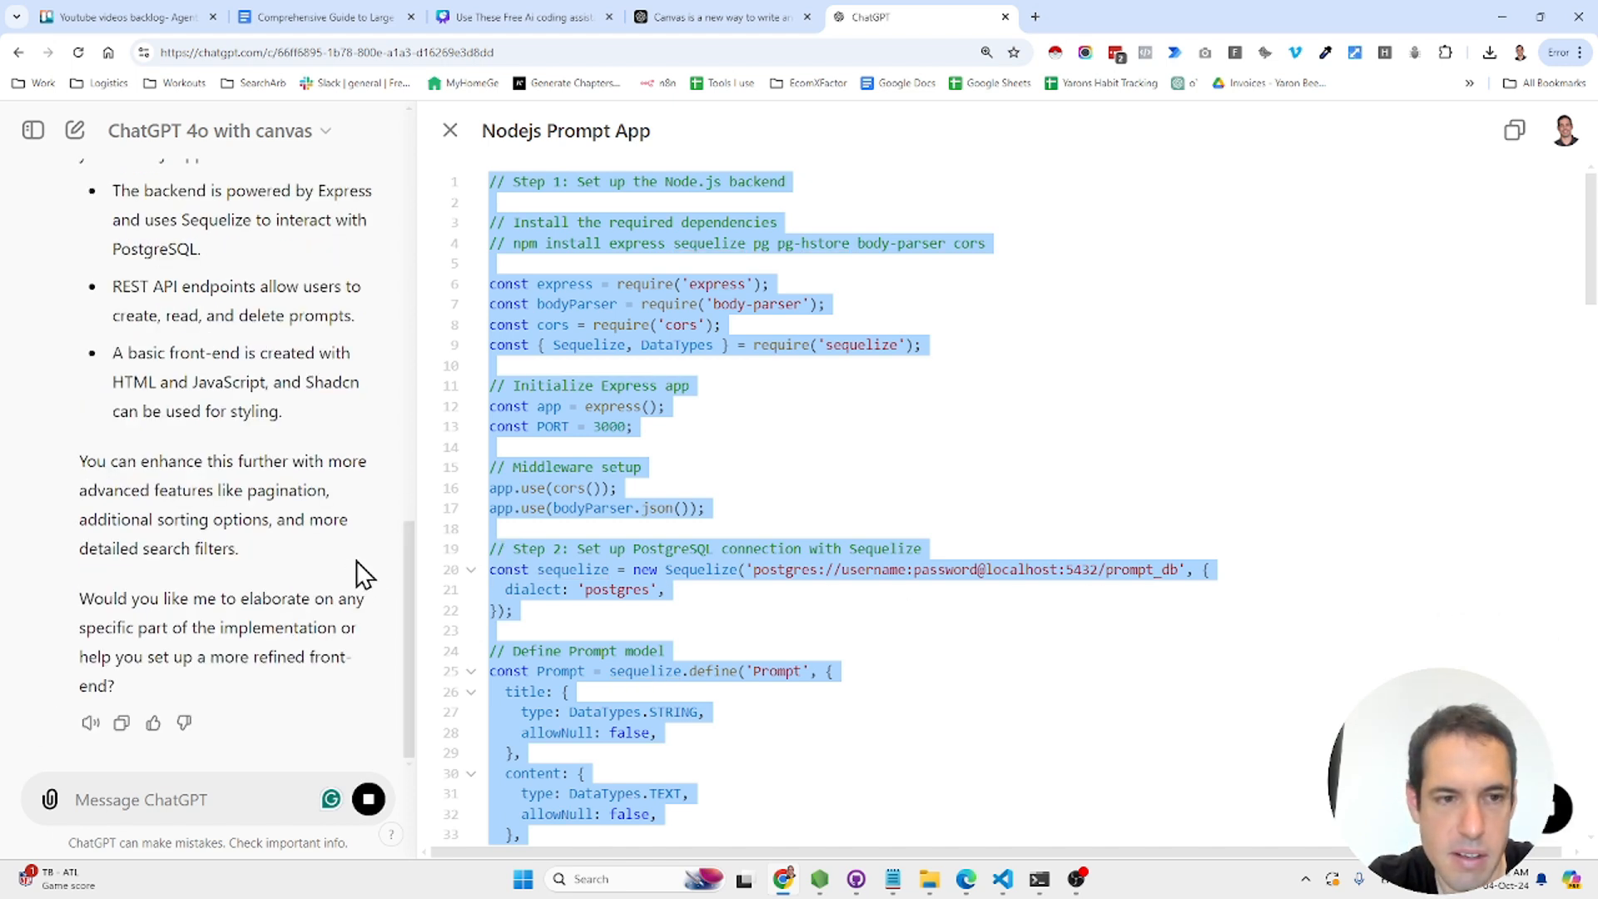
scroll(363, 561, "up", 10)
scroll(363, 561, "down", 10)
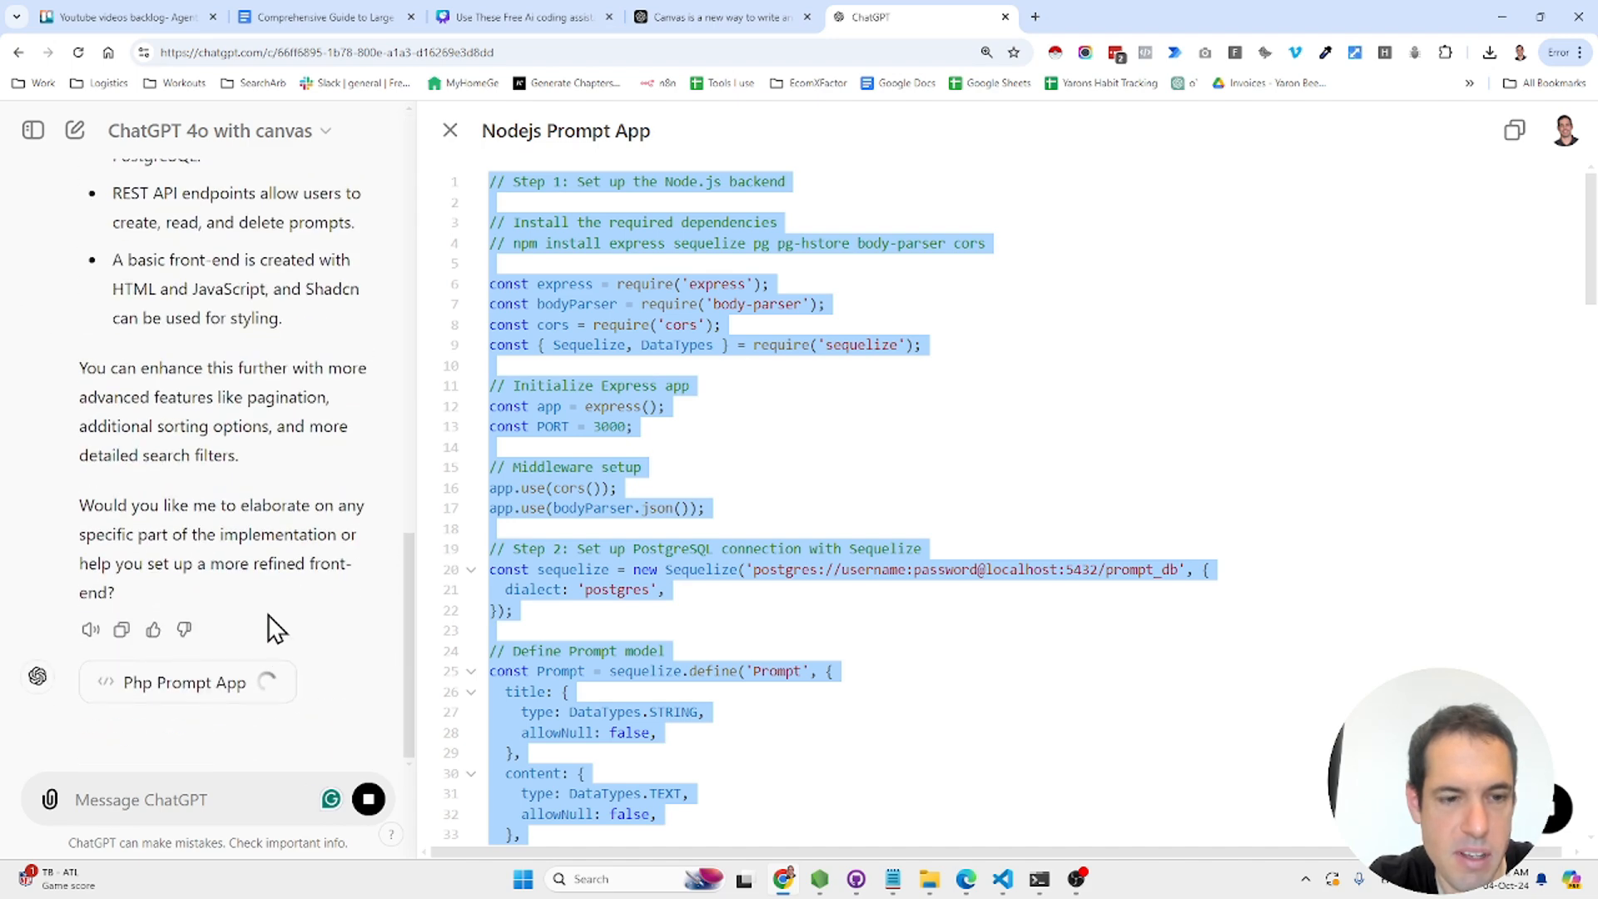
- Open the Php Prompt App card and scroll through its Slim Framework and Eloquent ORM code
left_click(195, 683)
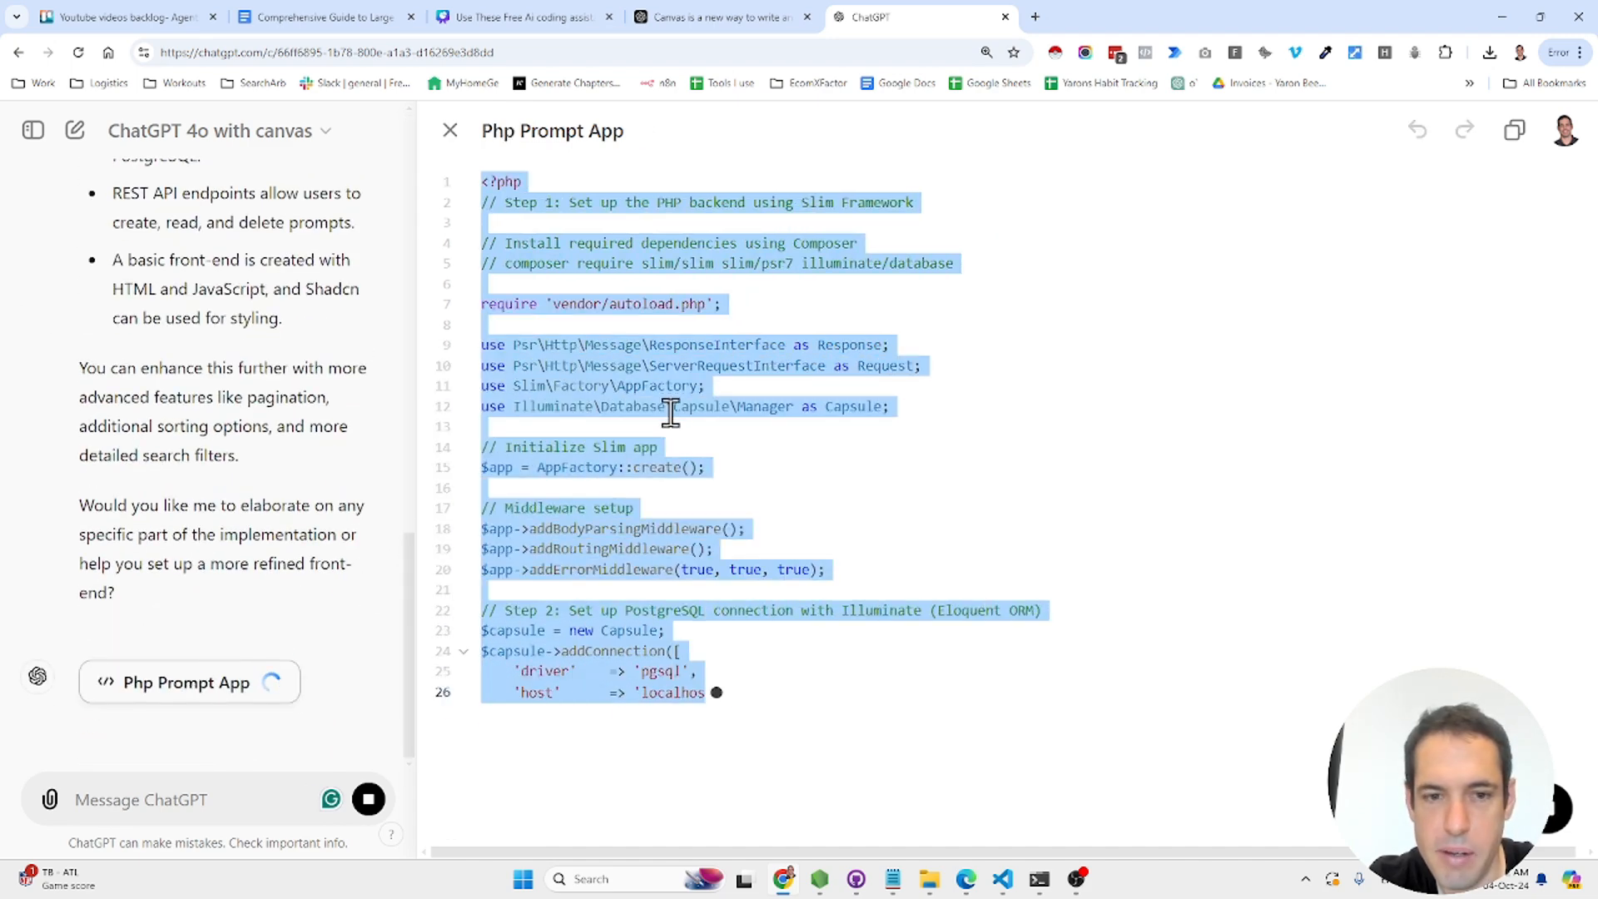
scroll(672, 357, "up", 1)
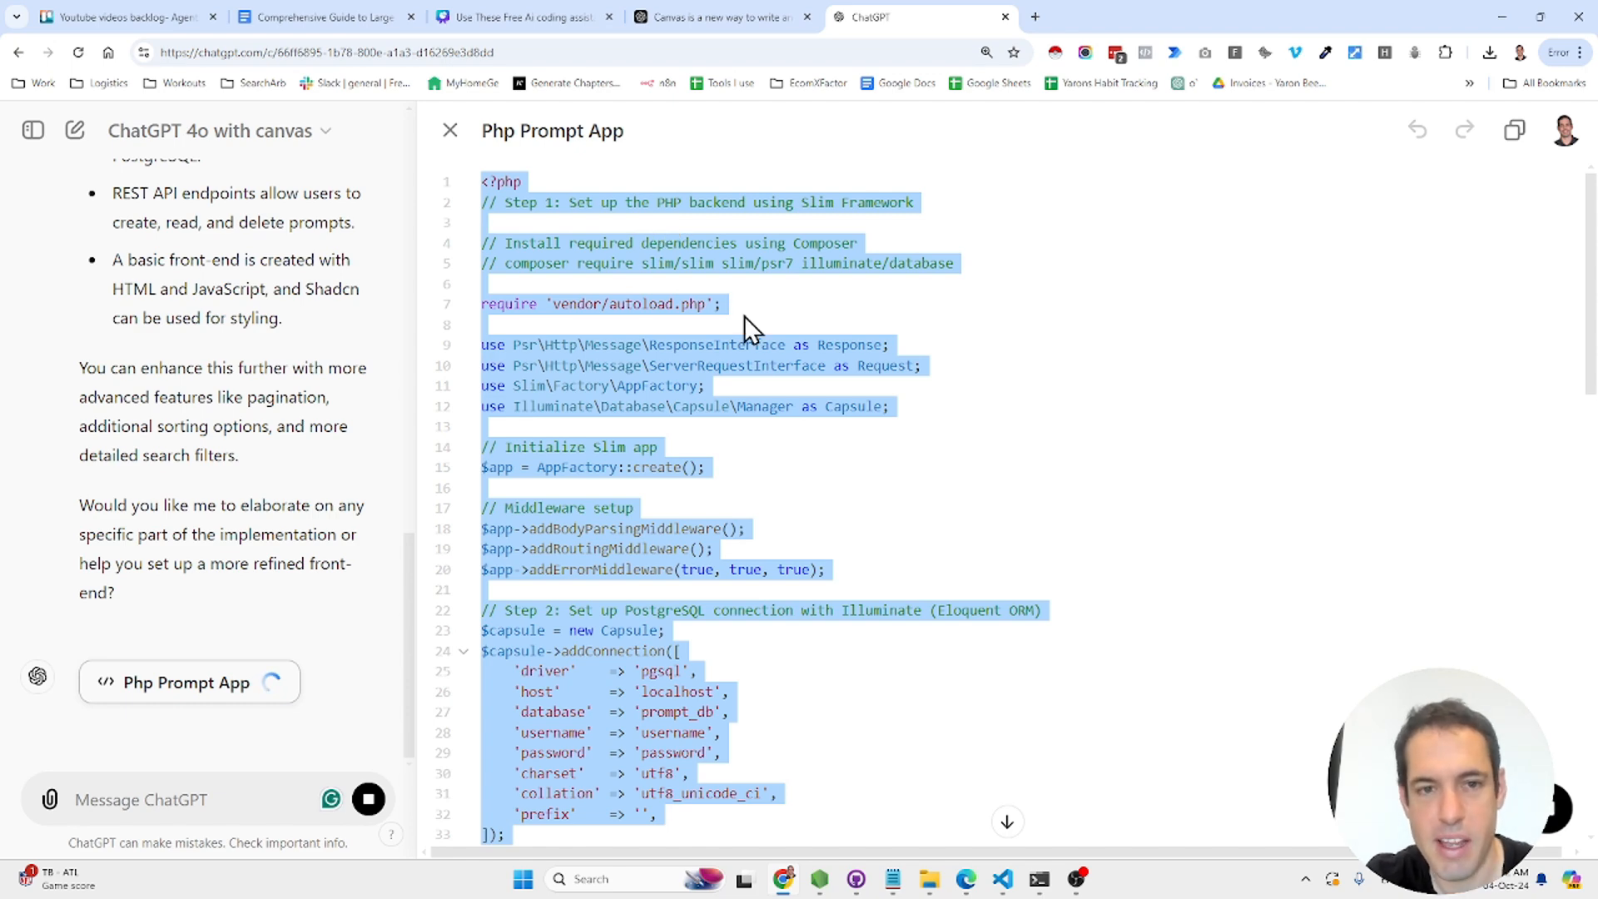
scroll(818, 434, "down", 15)
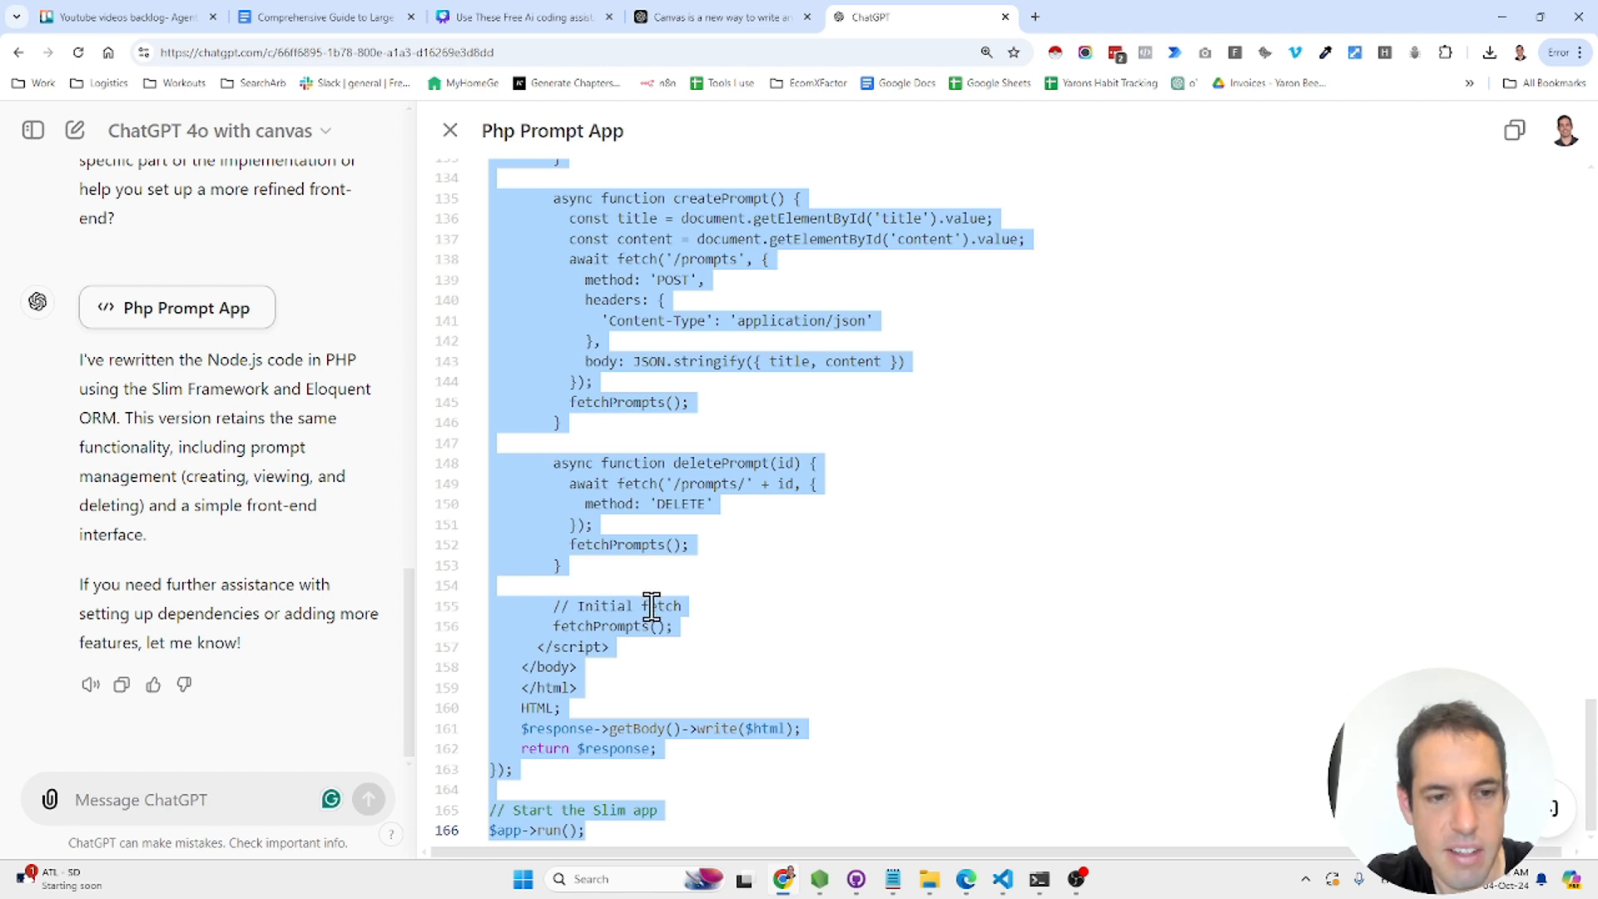
mouse_move(1572, 835)
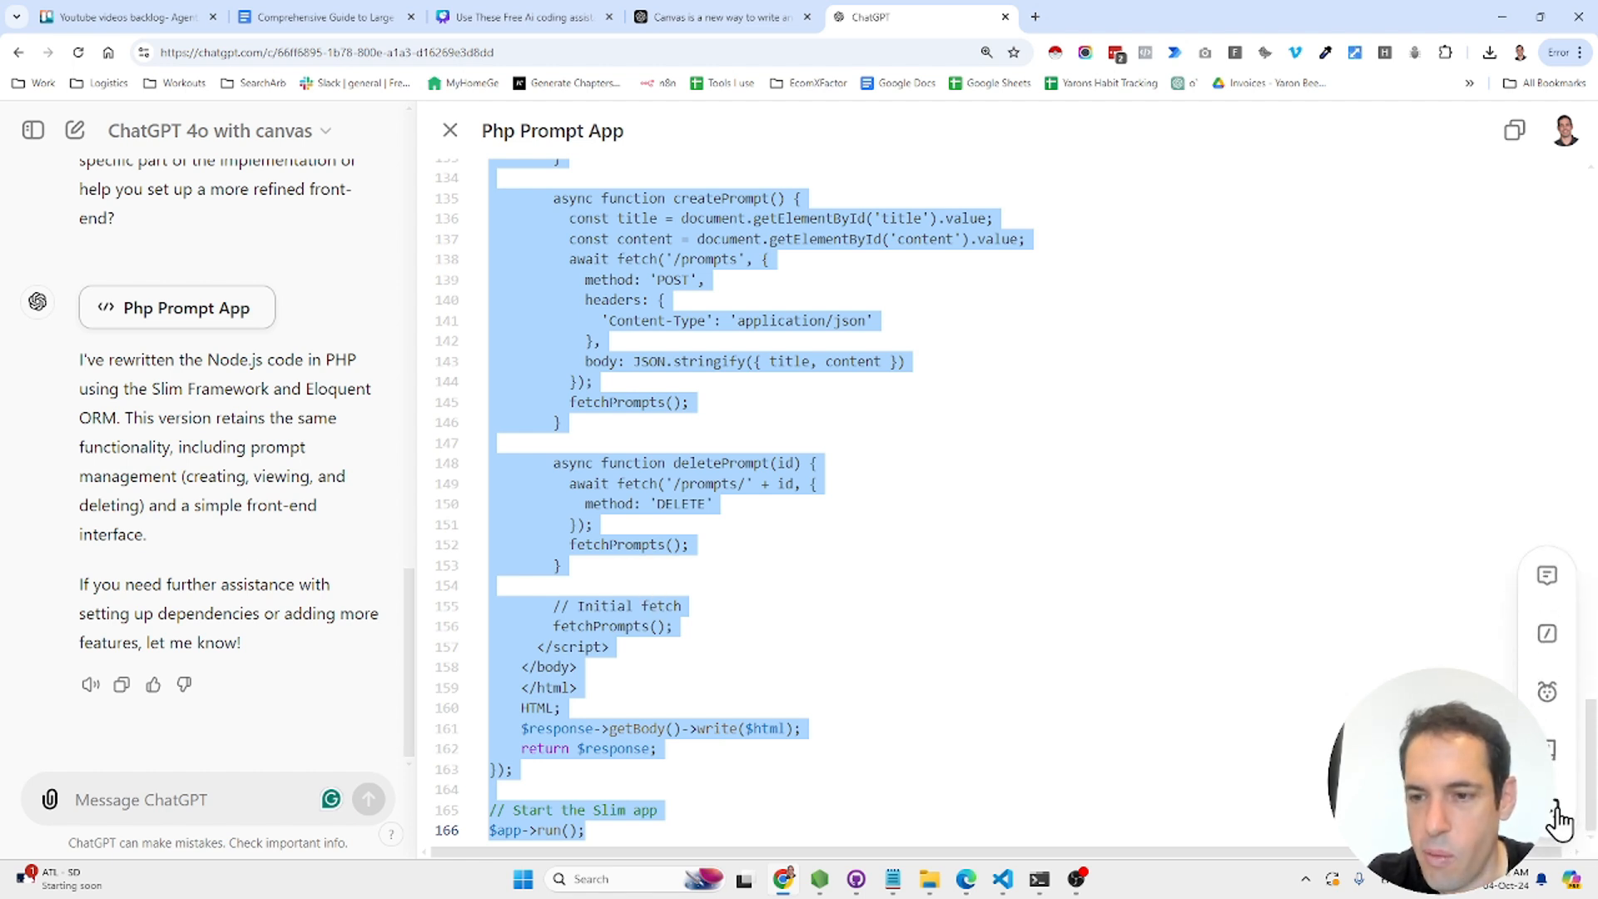
- Run the Code review shortcut on the Php Prompt App to get five review comments
left_click(1556, 810)
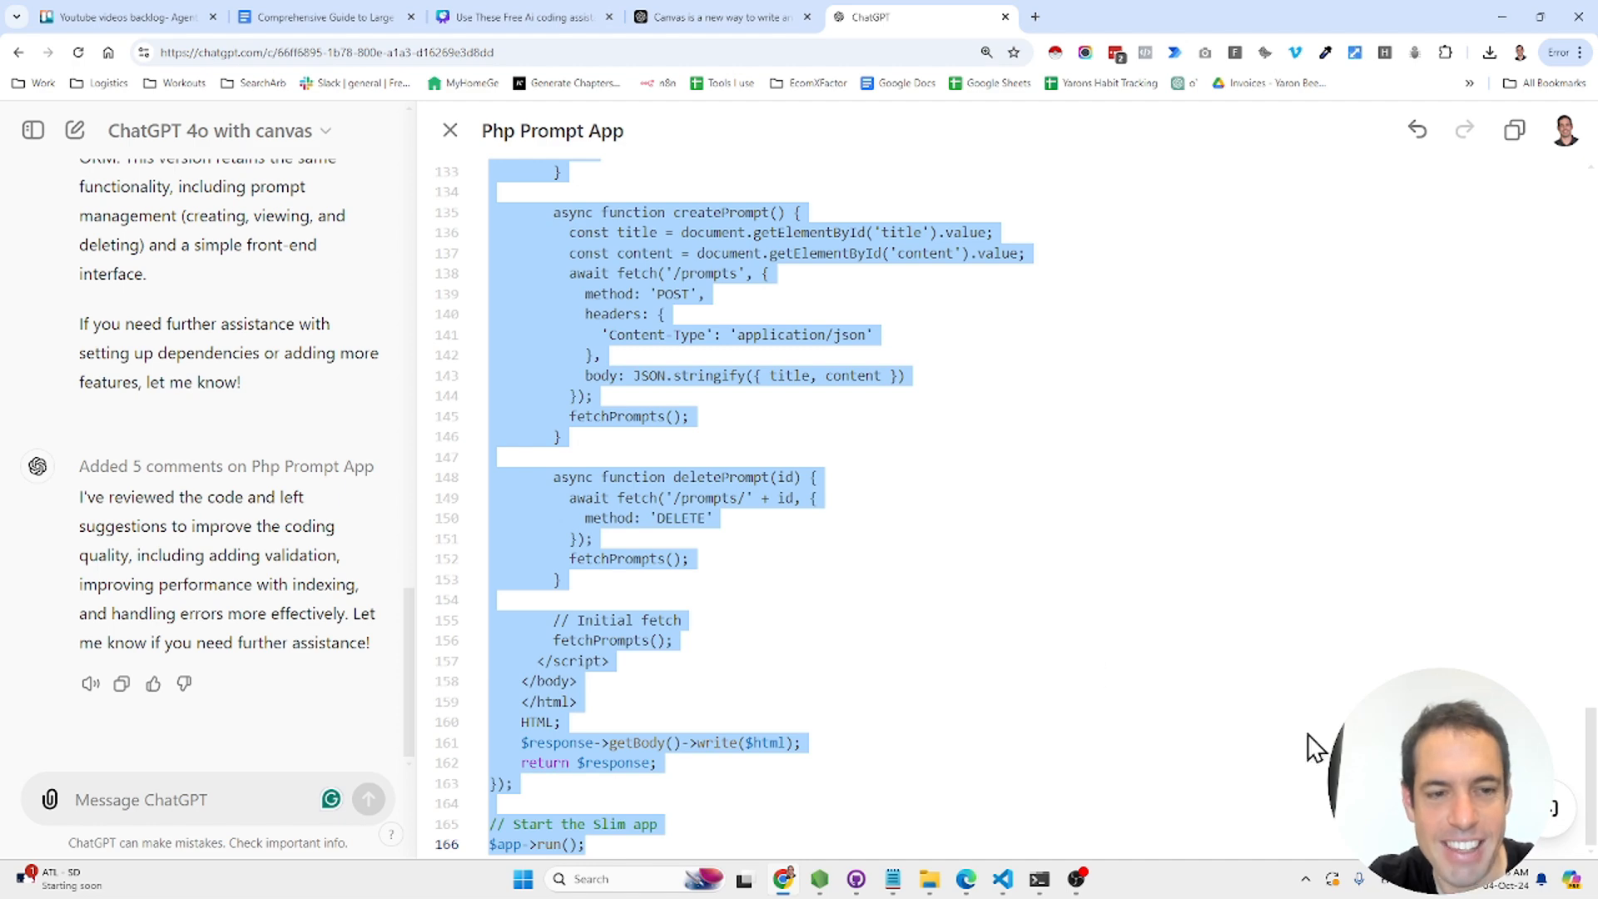
mouse_move(1553, 805)
scroll(1063, 614, "up", 20)
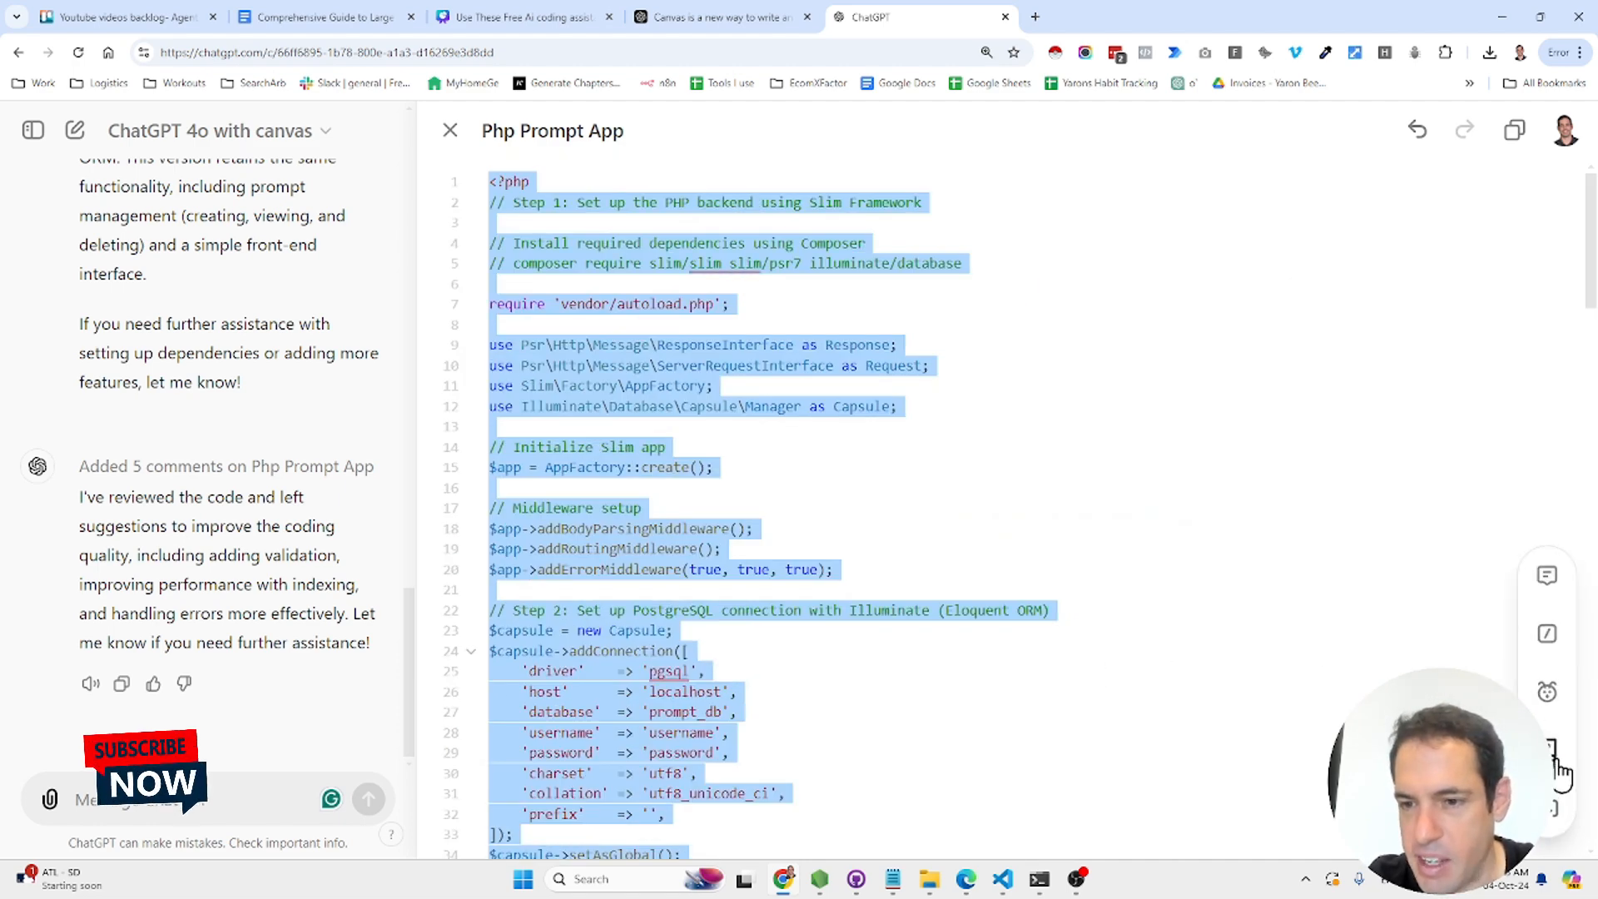
- Select lines 17–20 and ask for inline comments with examples comparing the middleware to C++
triple_click(740, 543)
left_click_drag(832, 570, 489, 507)
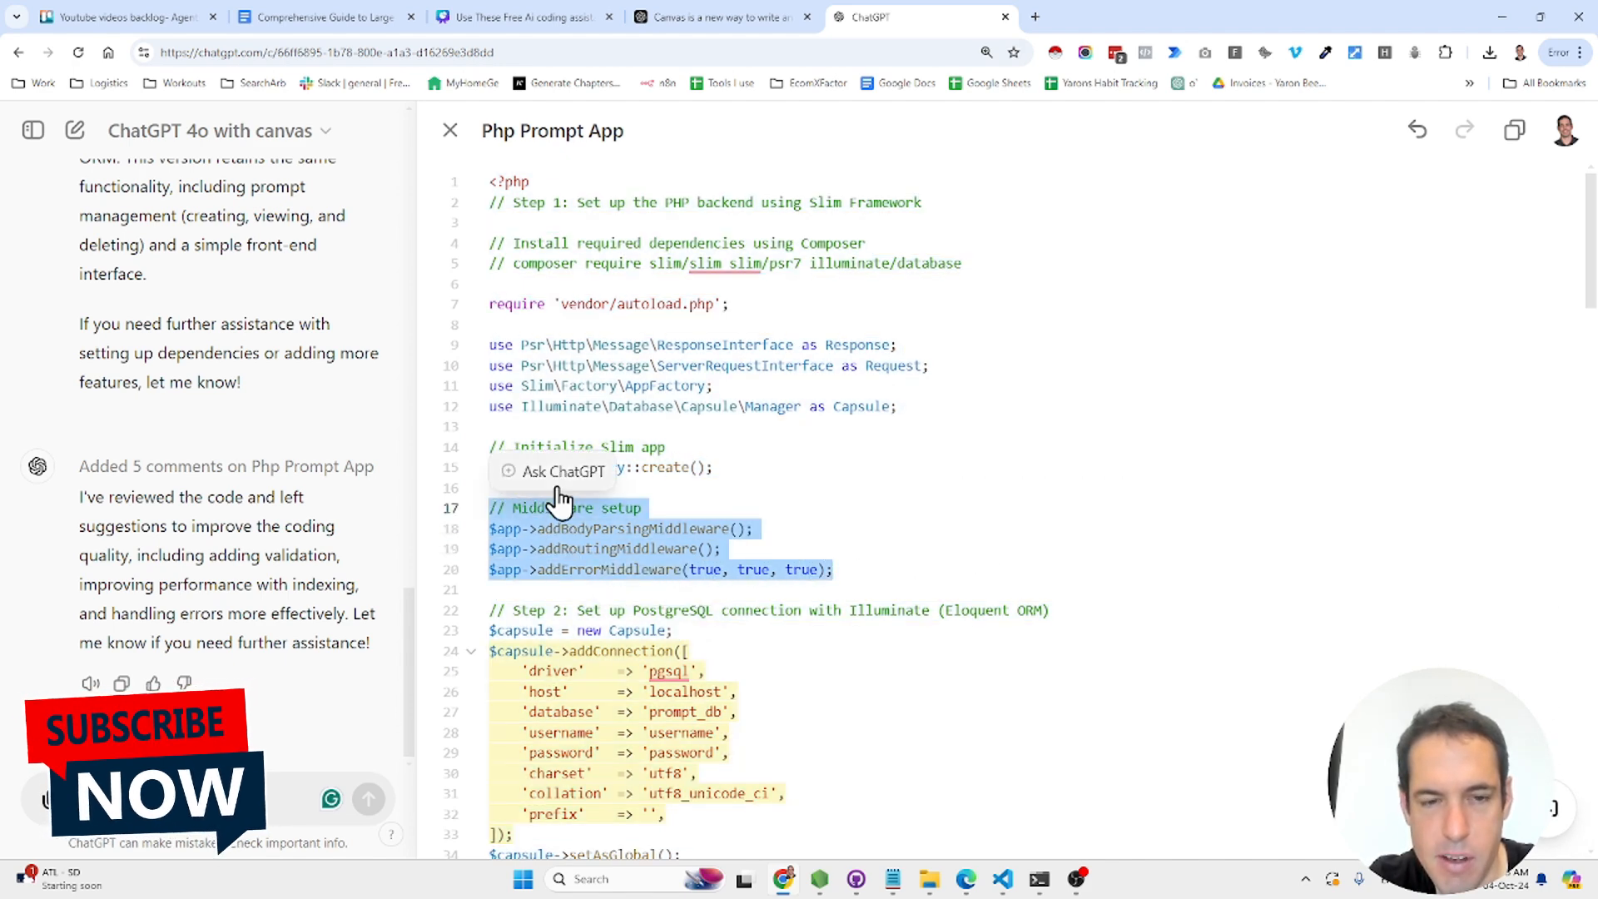
left_click(559, 483)
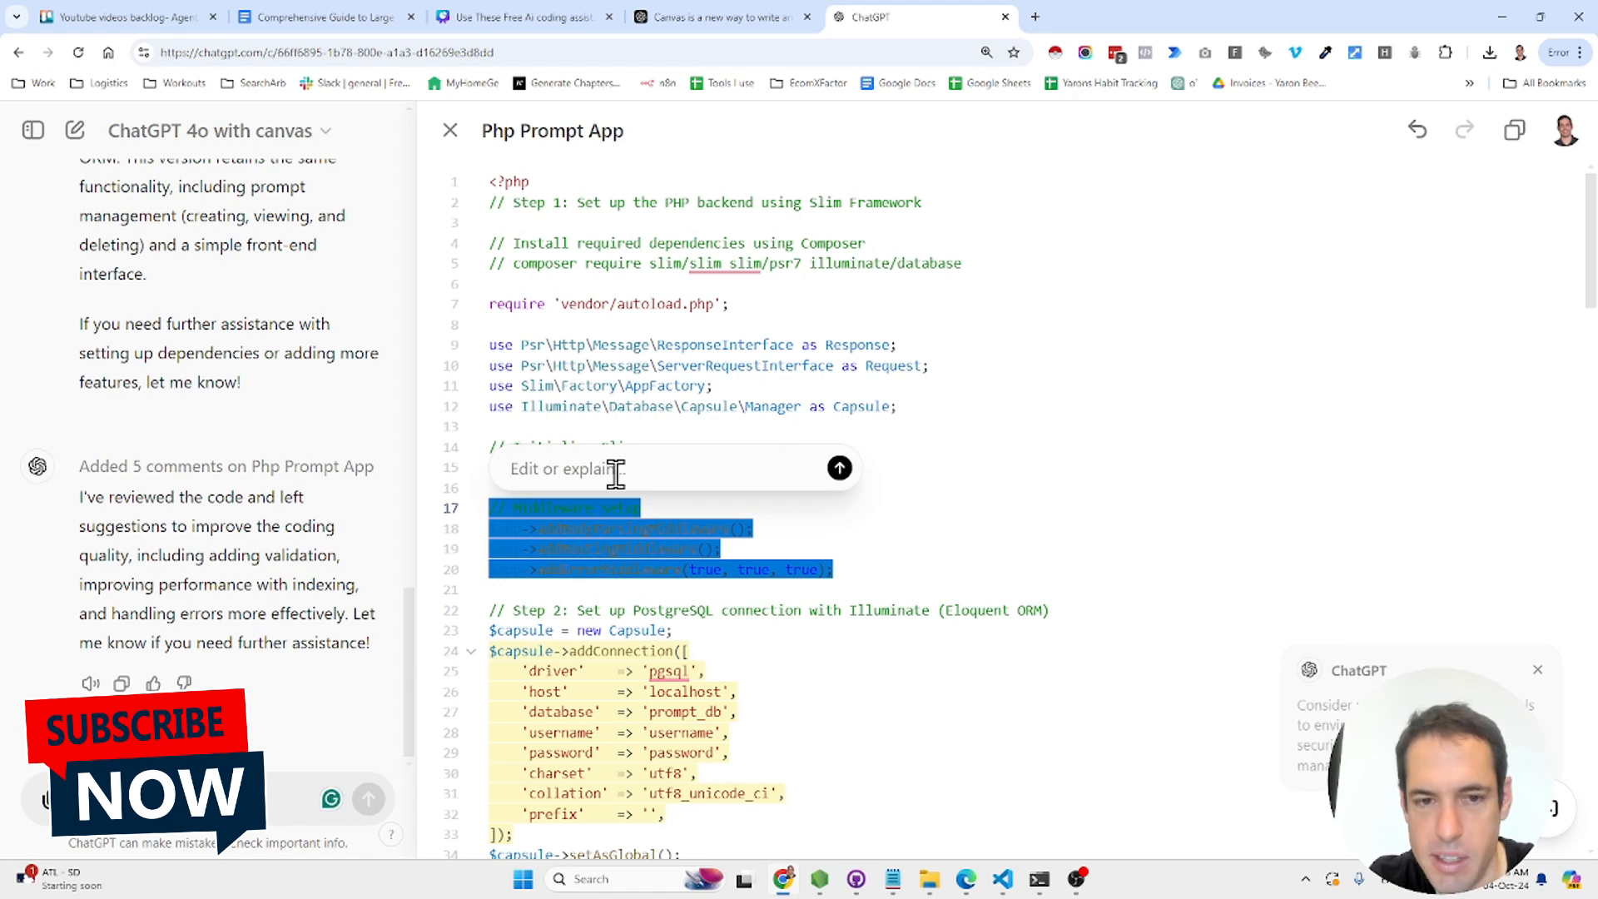
type("can you add i")
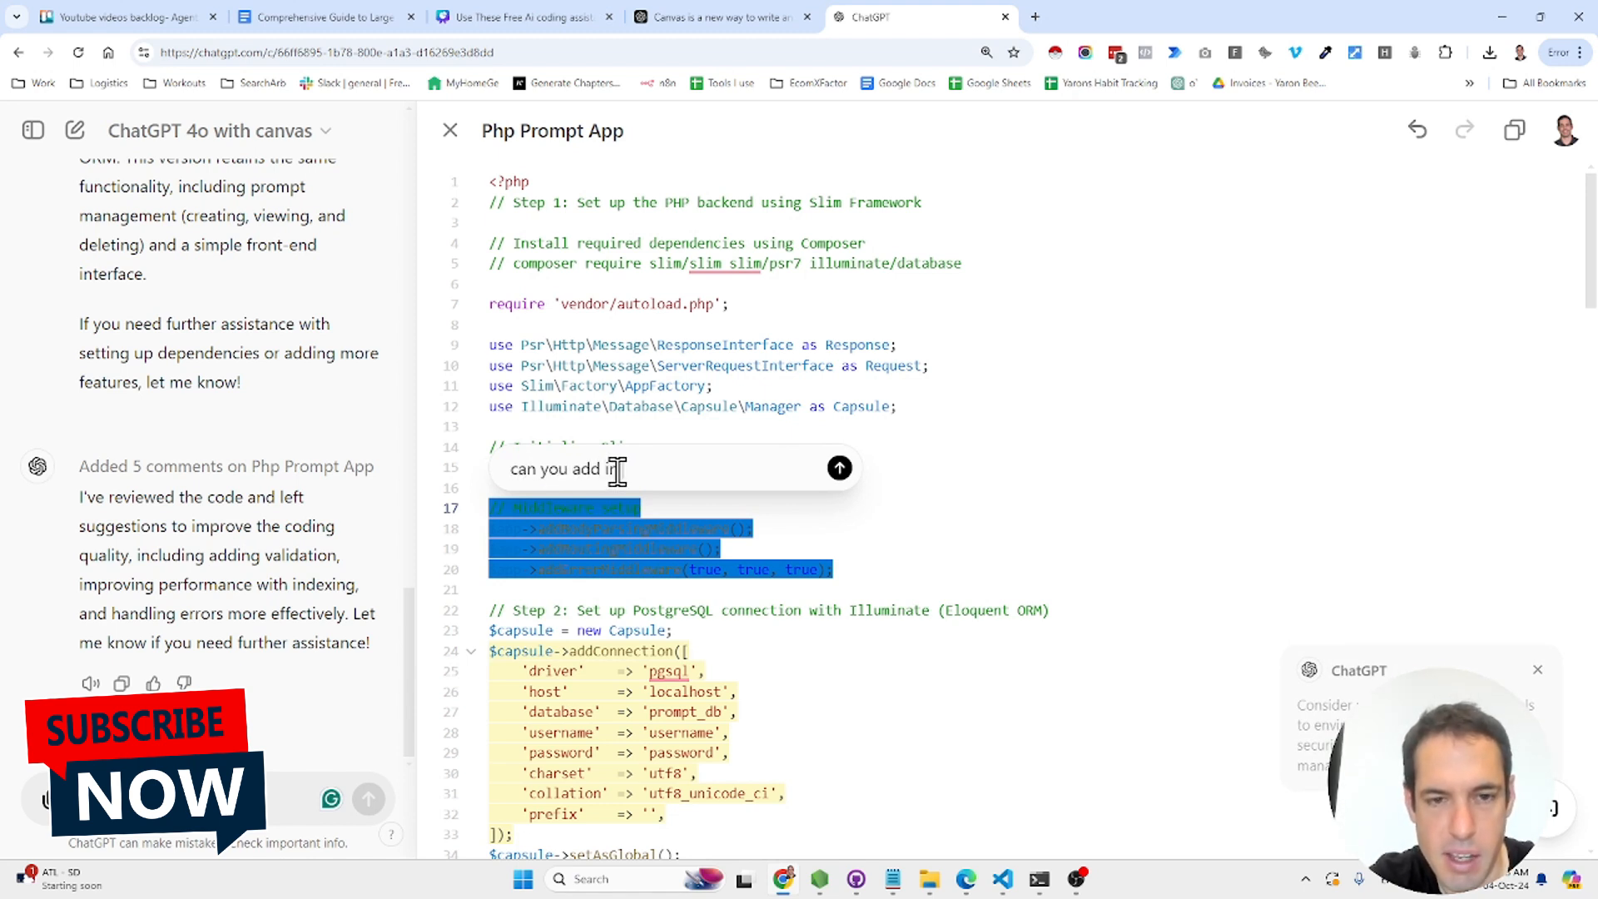
type("n line comments")
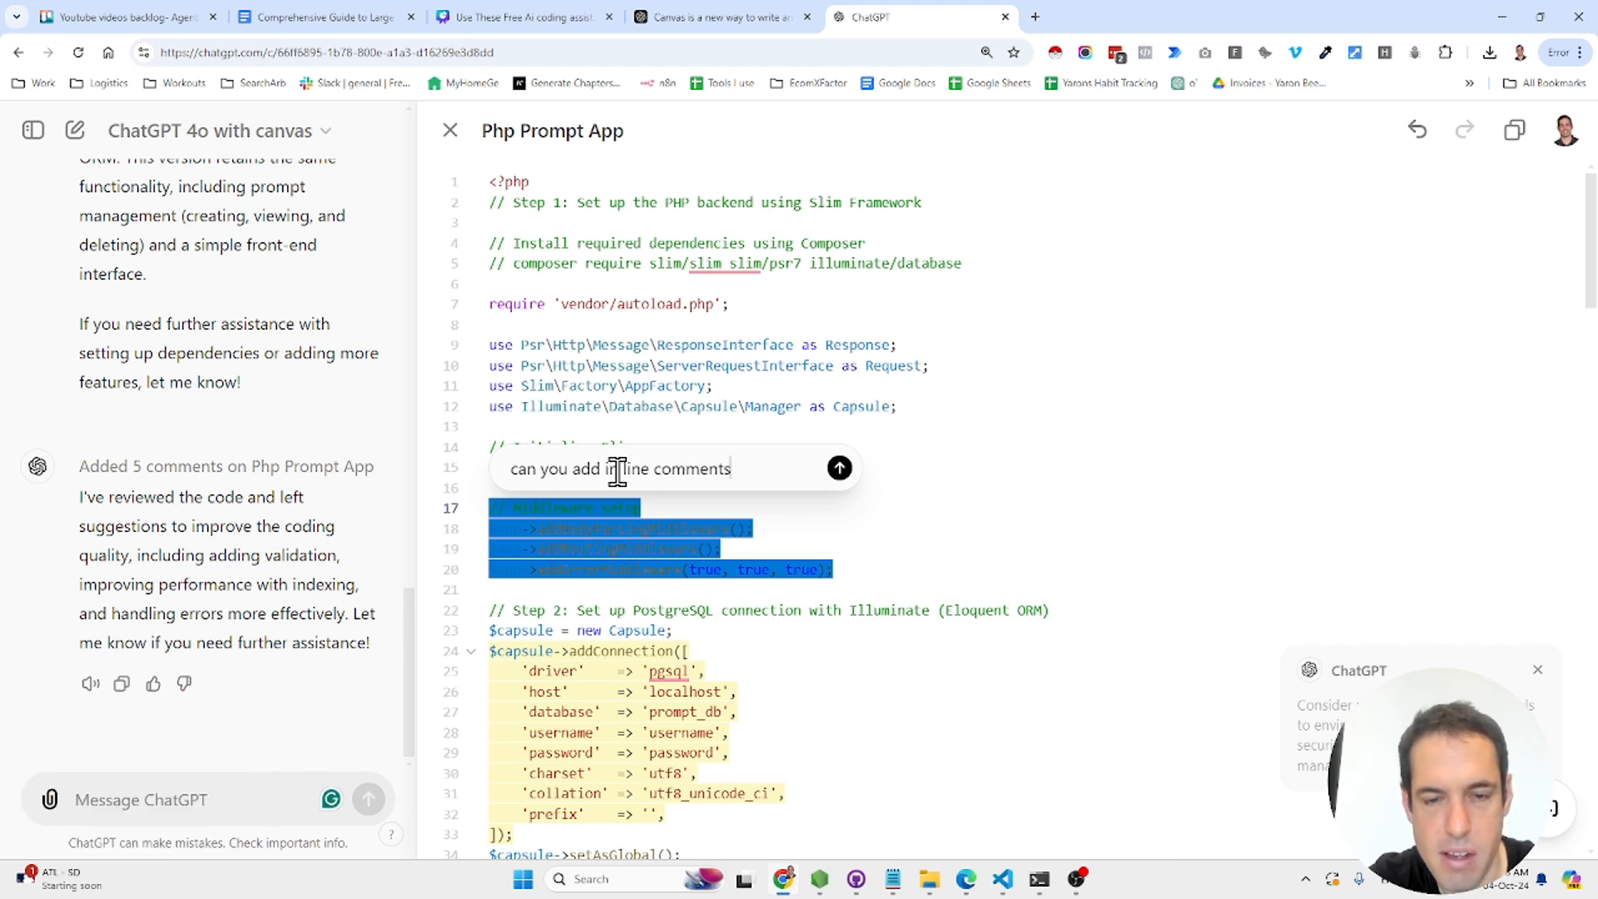
type(" with examples. explain to 8th grade, ion")
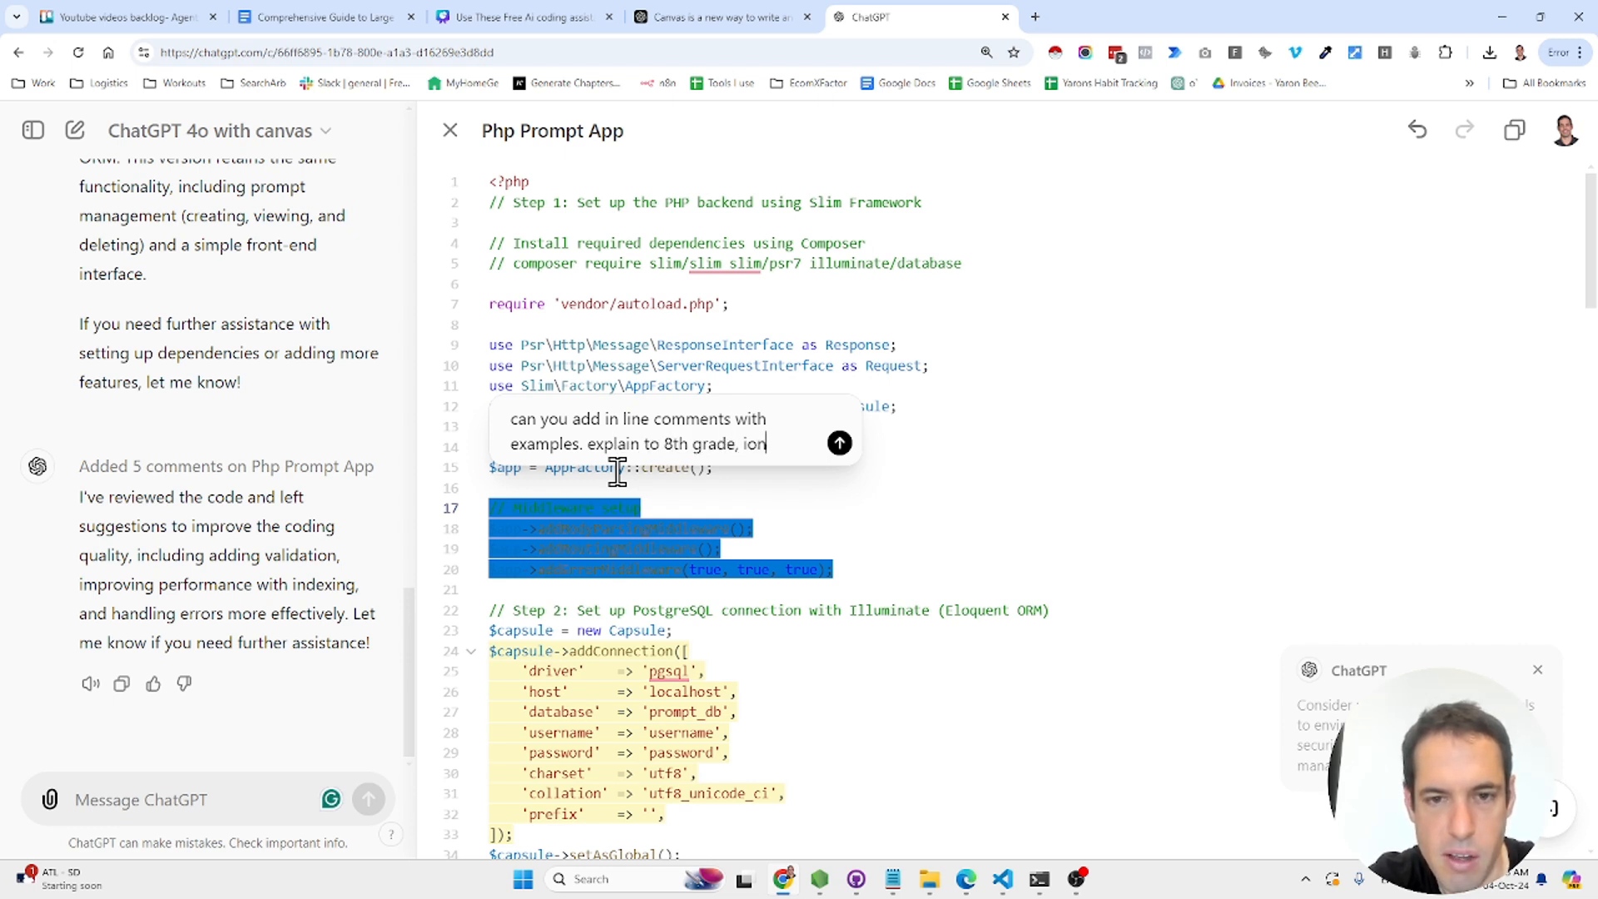
type("ly know c++")
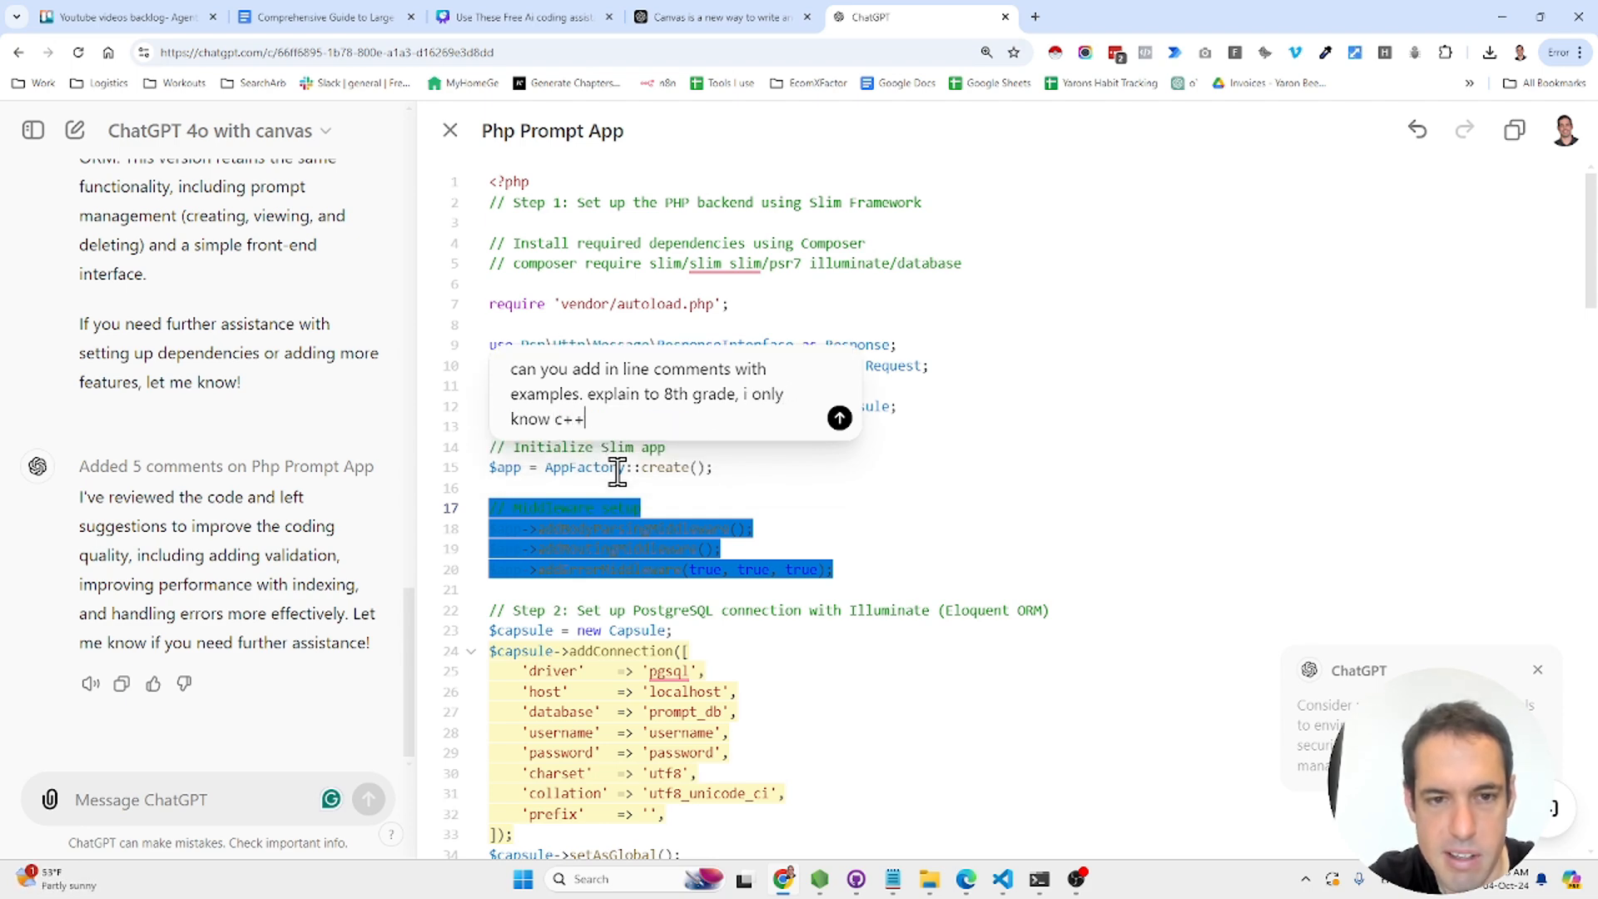
key("Return")
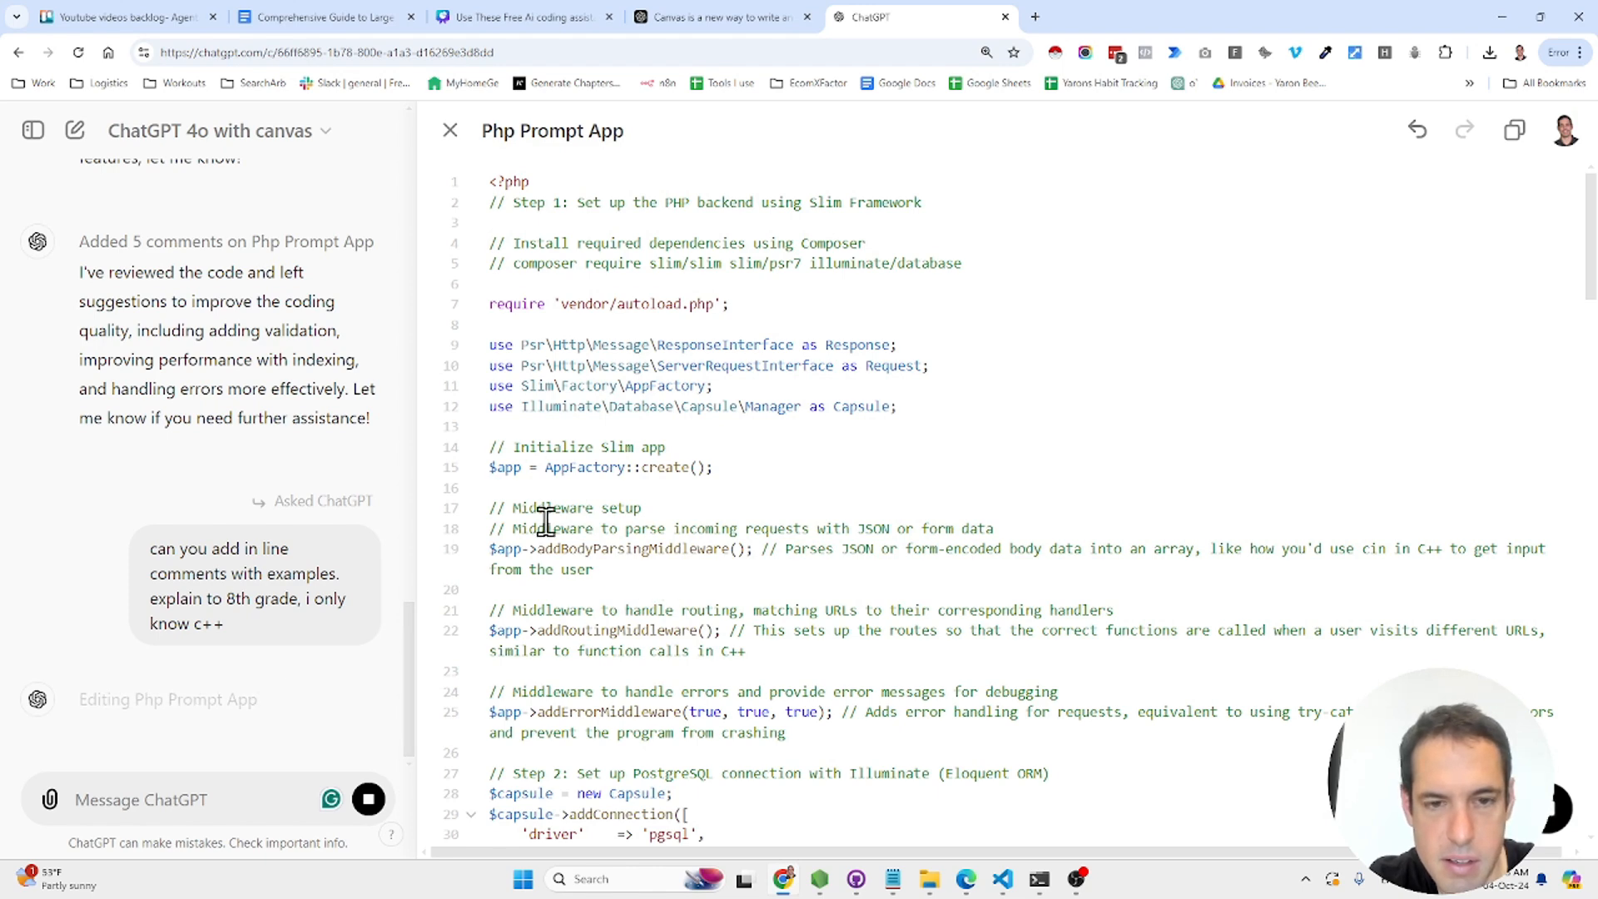
- Apply the review suggestion to move the database credentials into environment variables
scroll(811, 532, "down", 5)
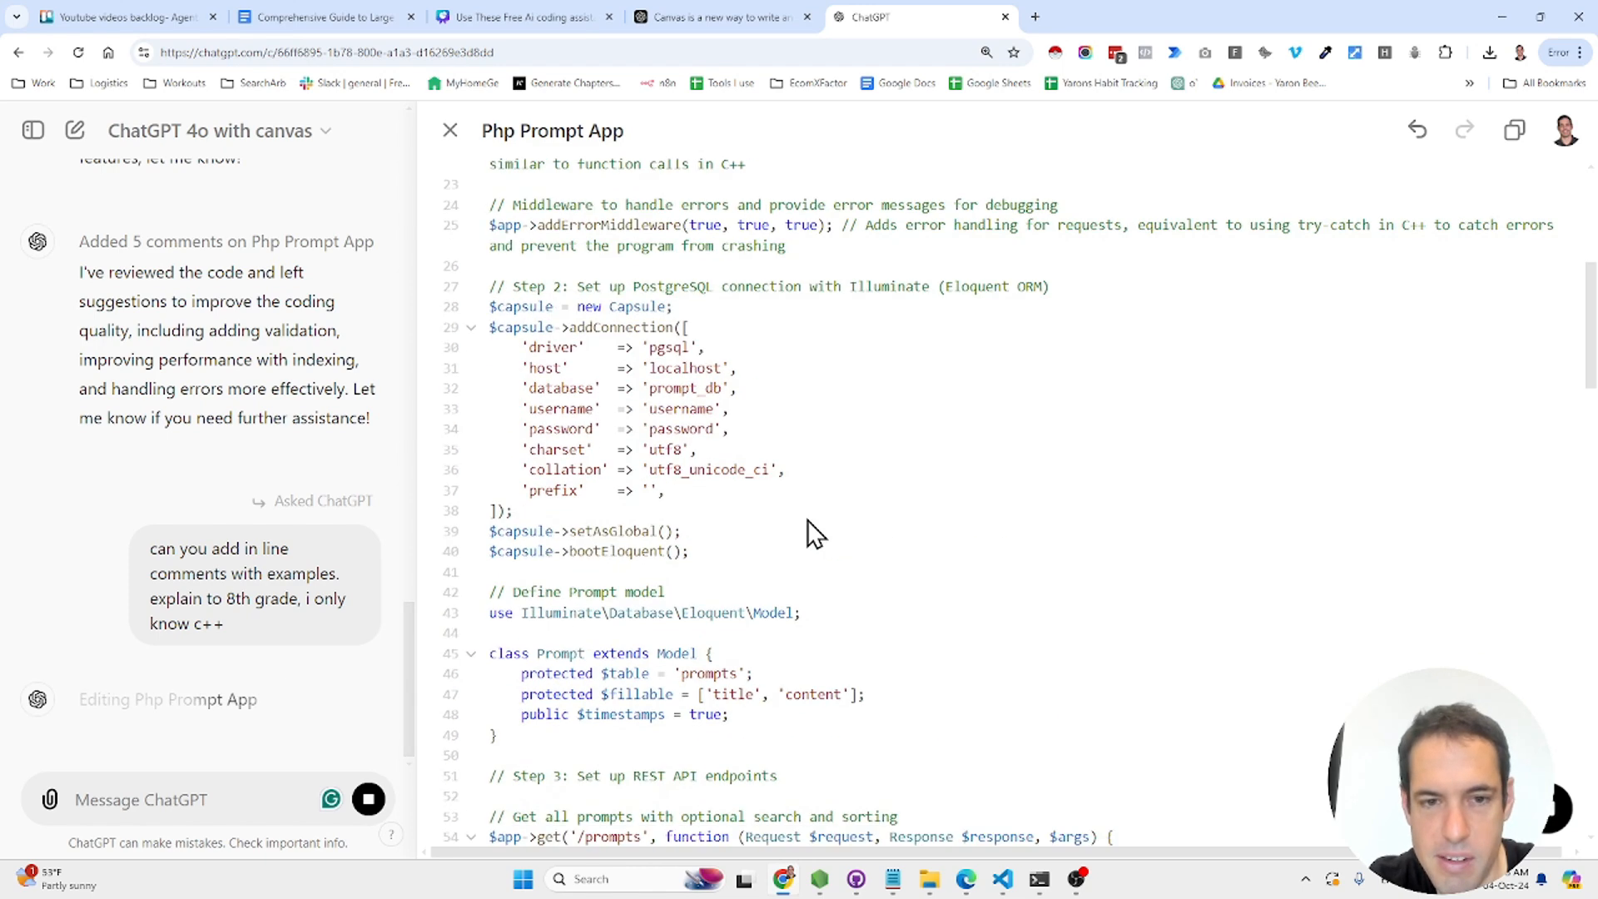
scroll(754, 422, "up", 5)
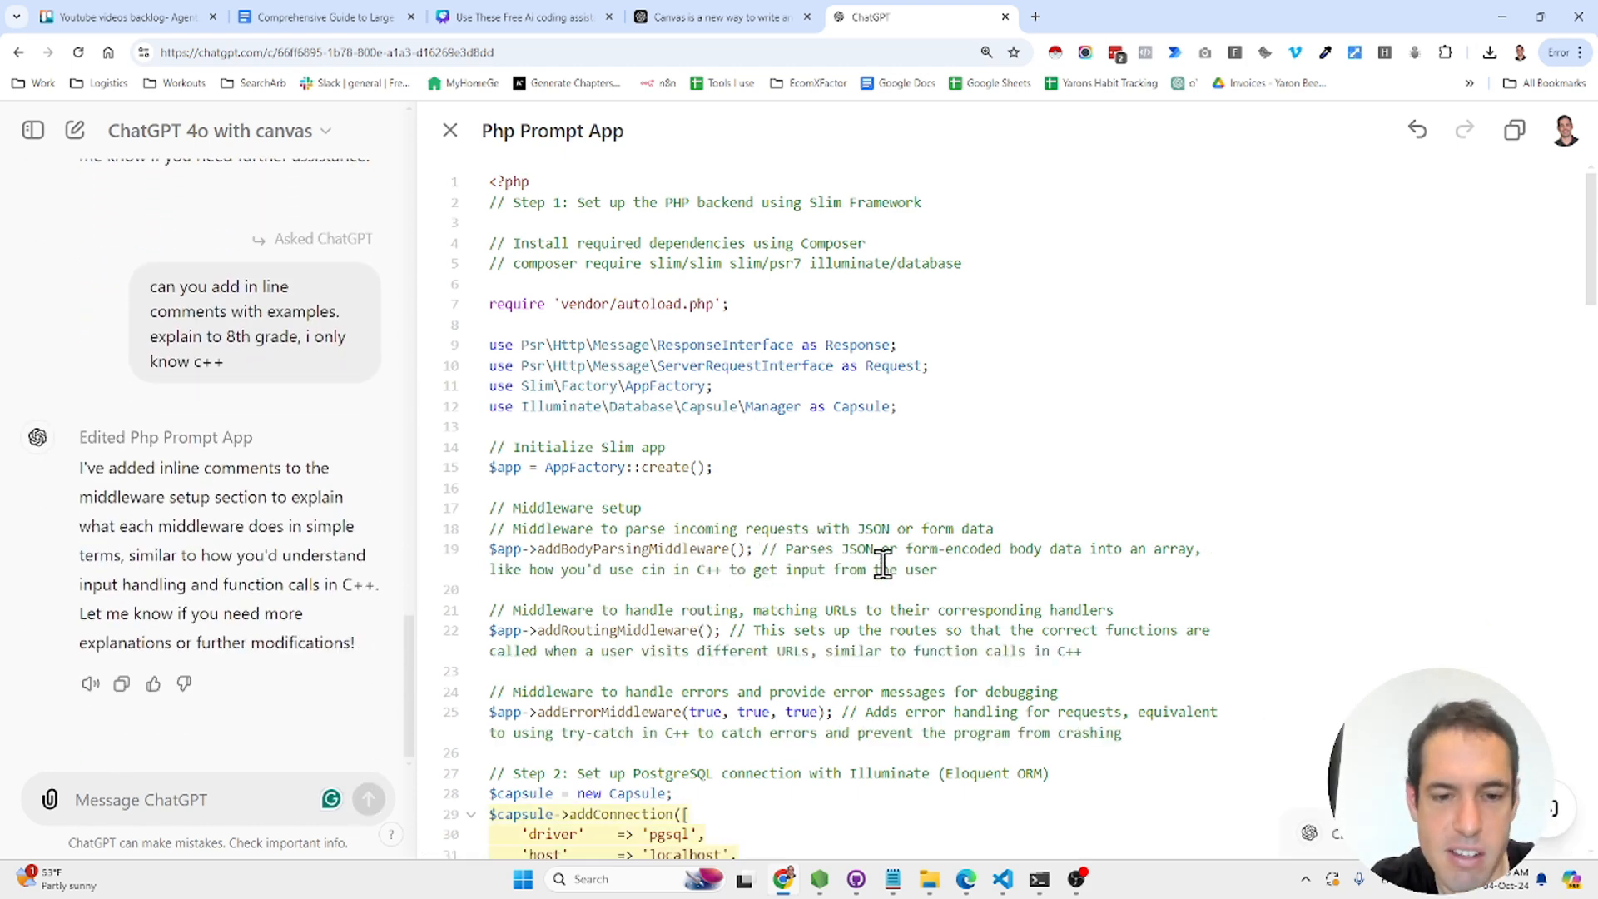
scroll(881, 560, "down", 3)
scroll(883, 564, "down", 2)
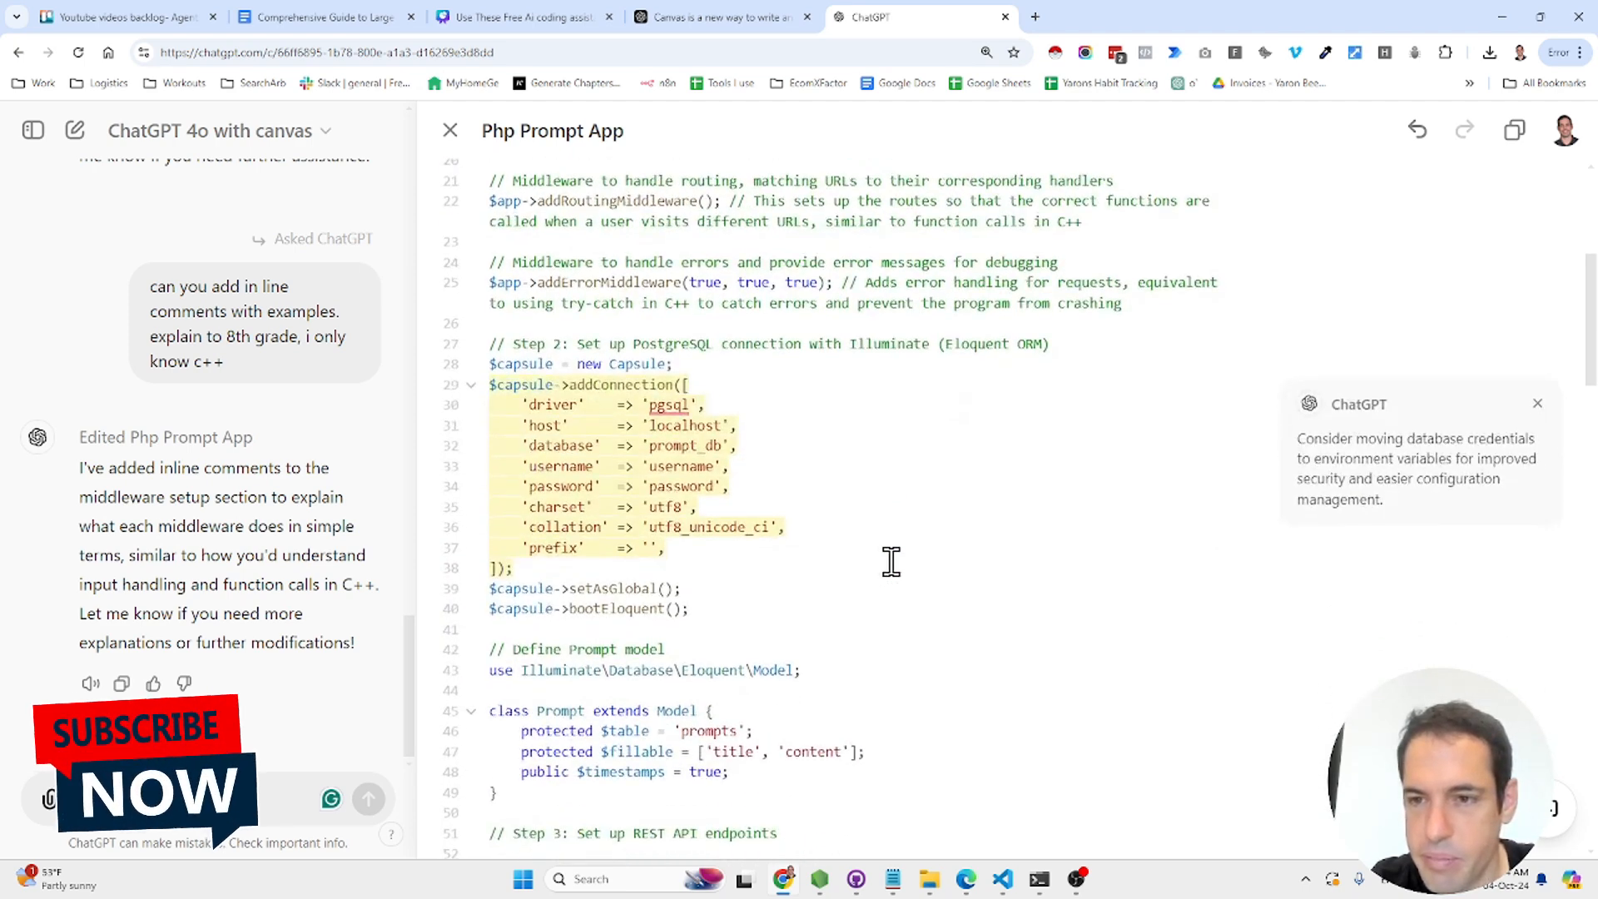
mouse_move(1421, 483)
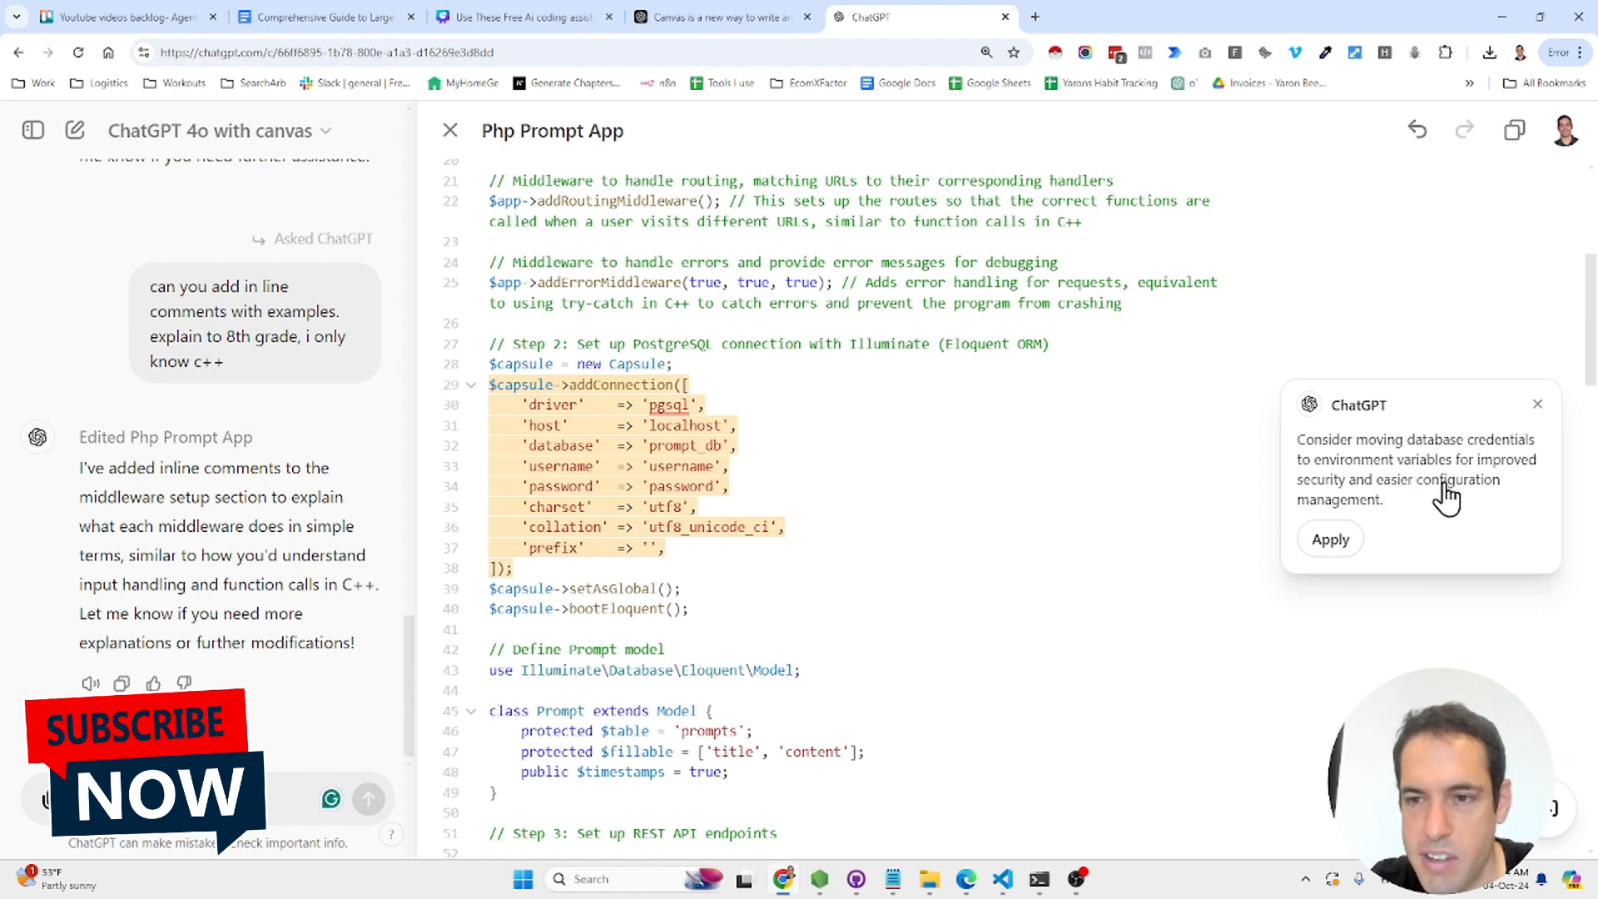
left_click(1330, 541)
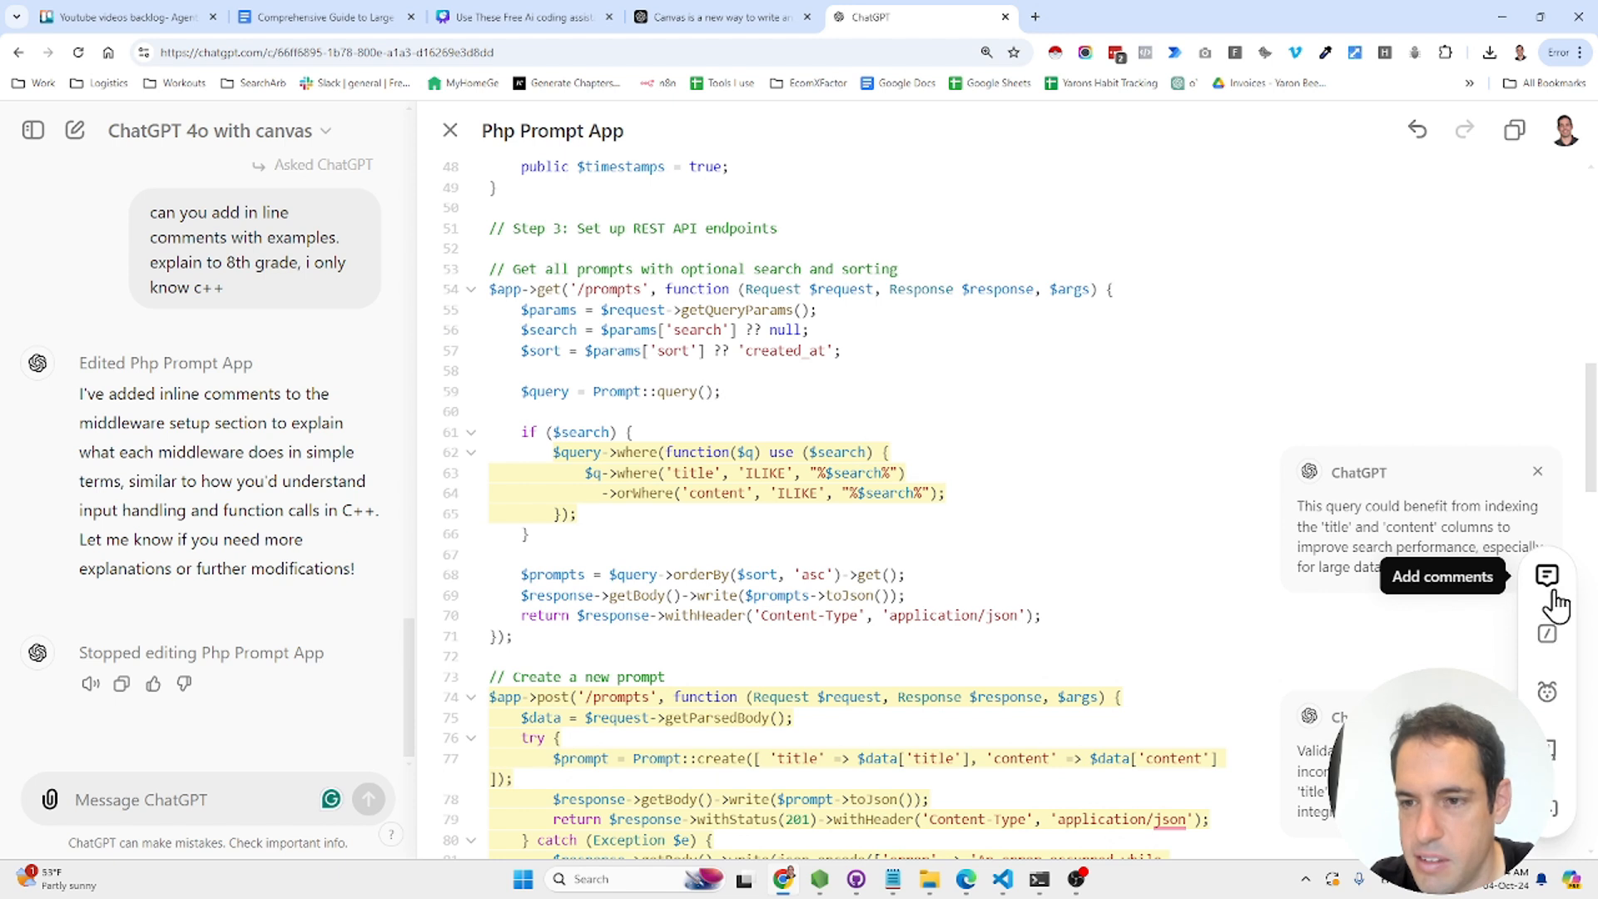
- Use the Add comments shortcut to annotate the Php Prompt App, from database settings to REST endpoints and HTML
left_click(941, 482)
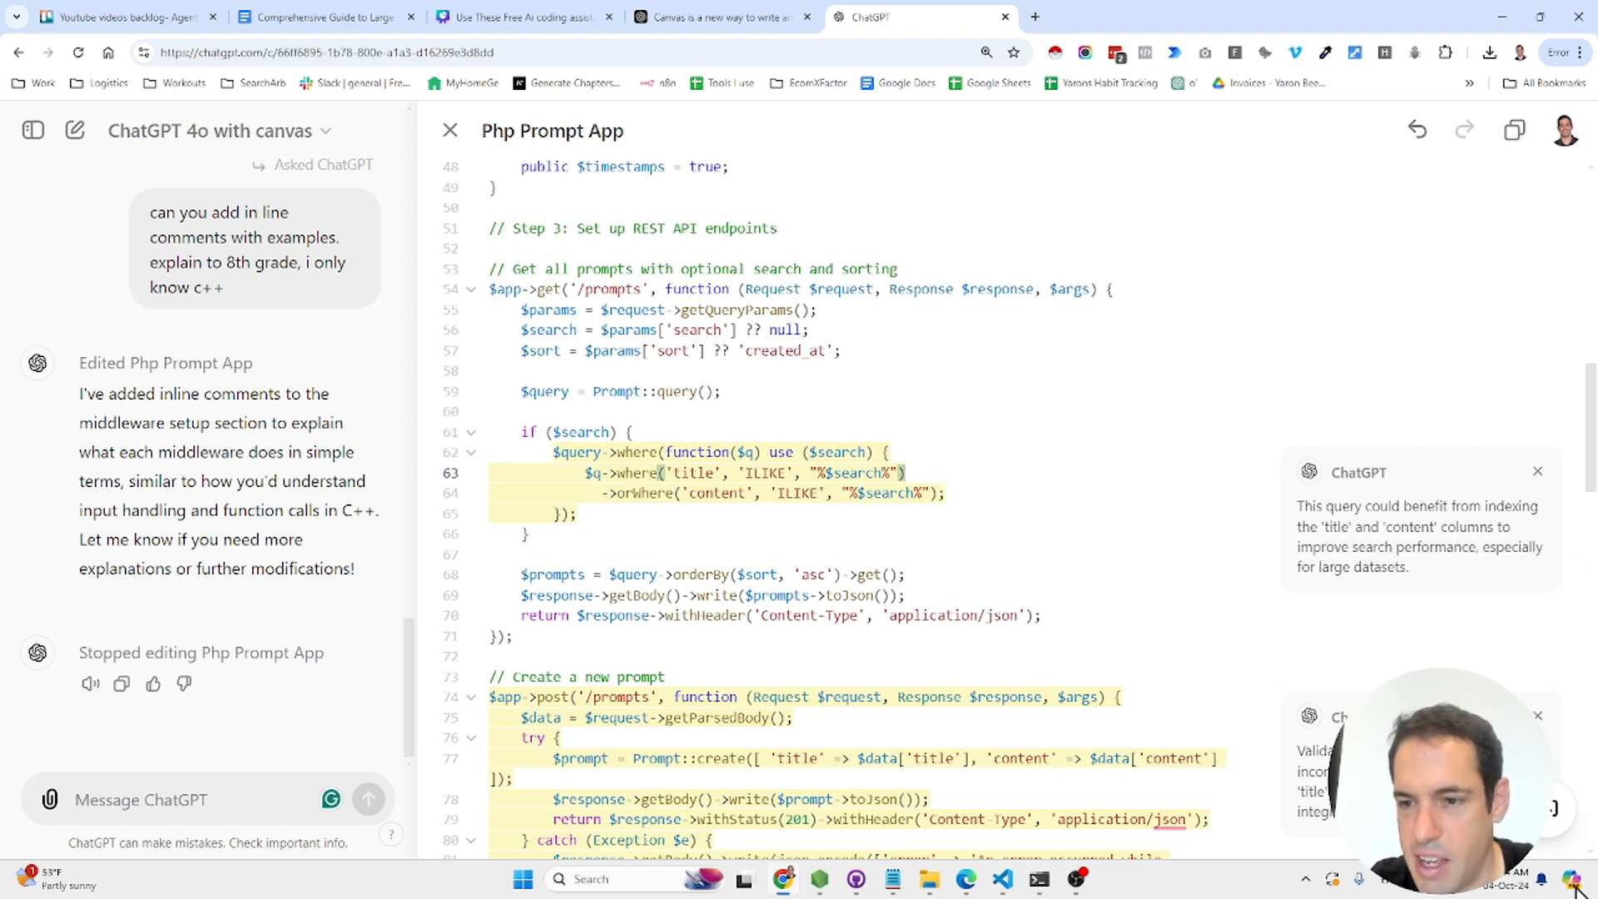
mouse_move(1552, 808)
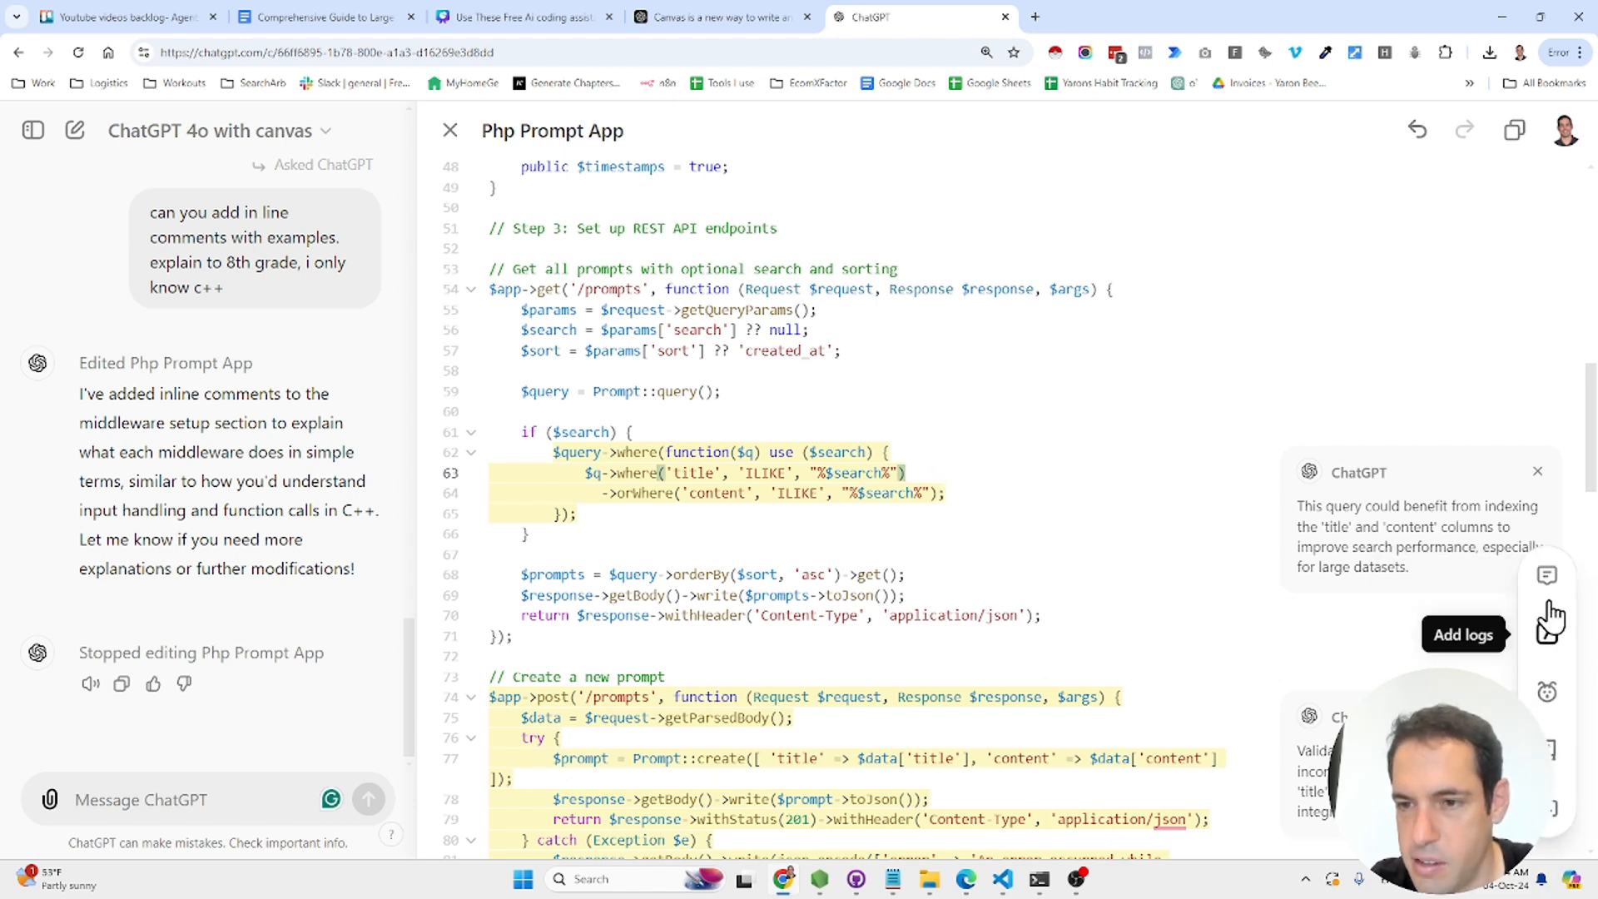
left_click(1331, 602)
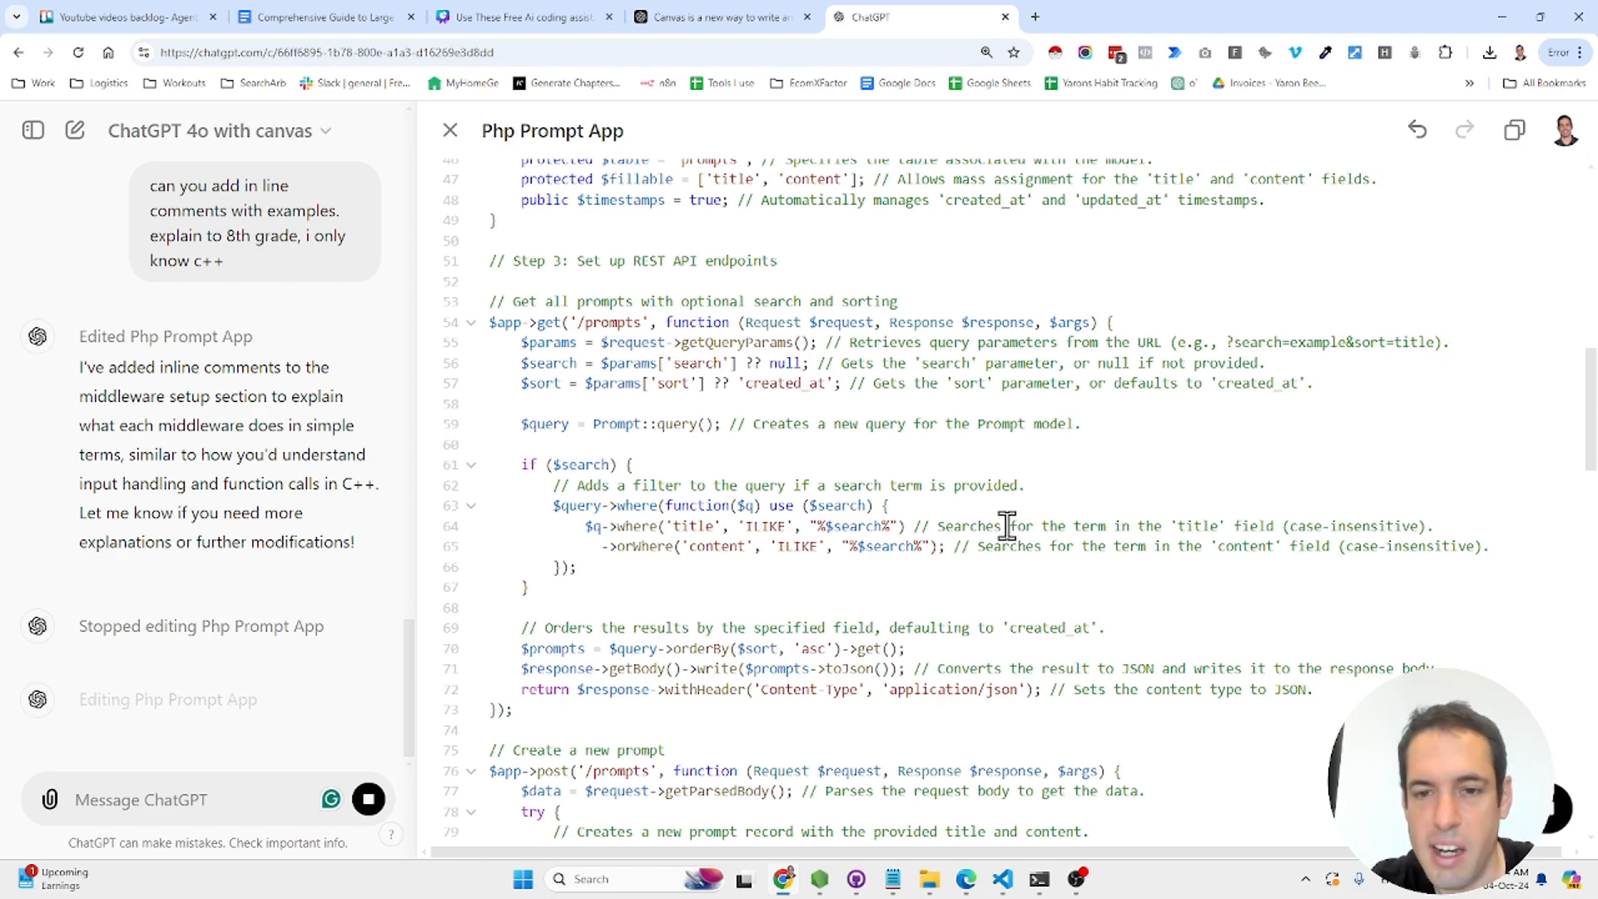
scroll(1002, 533, "down", 4)
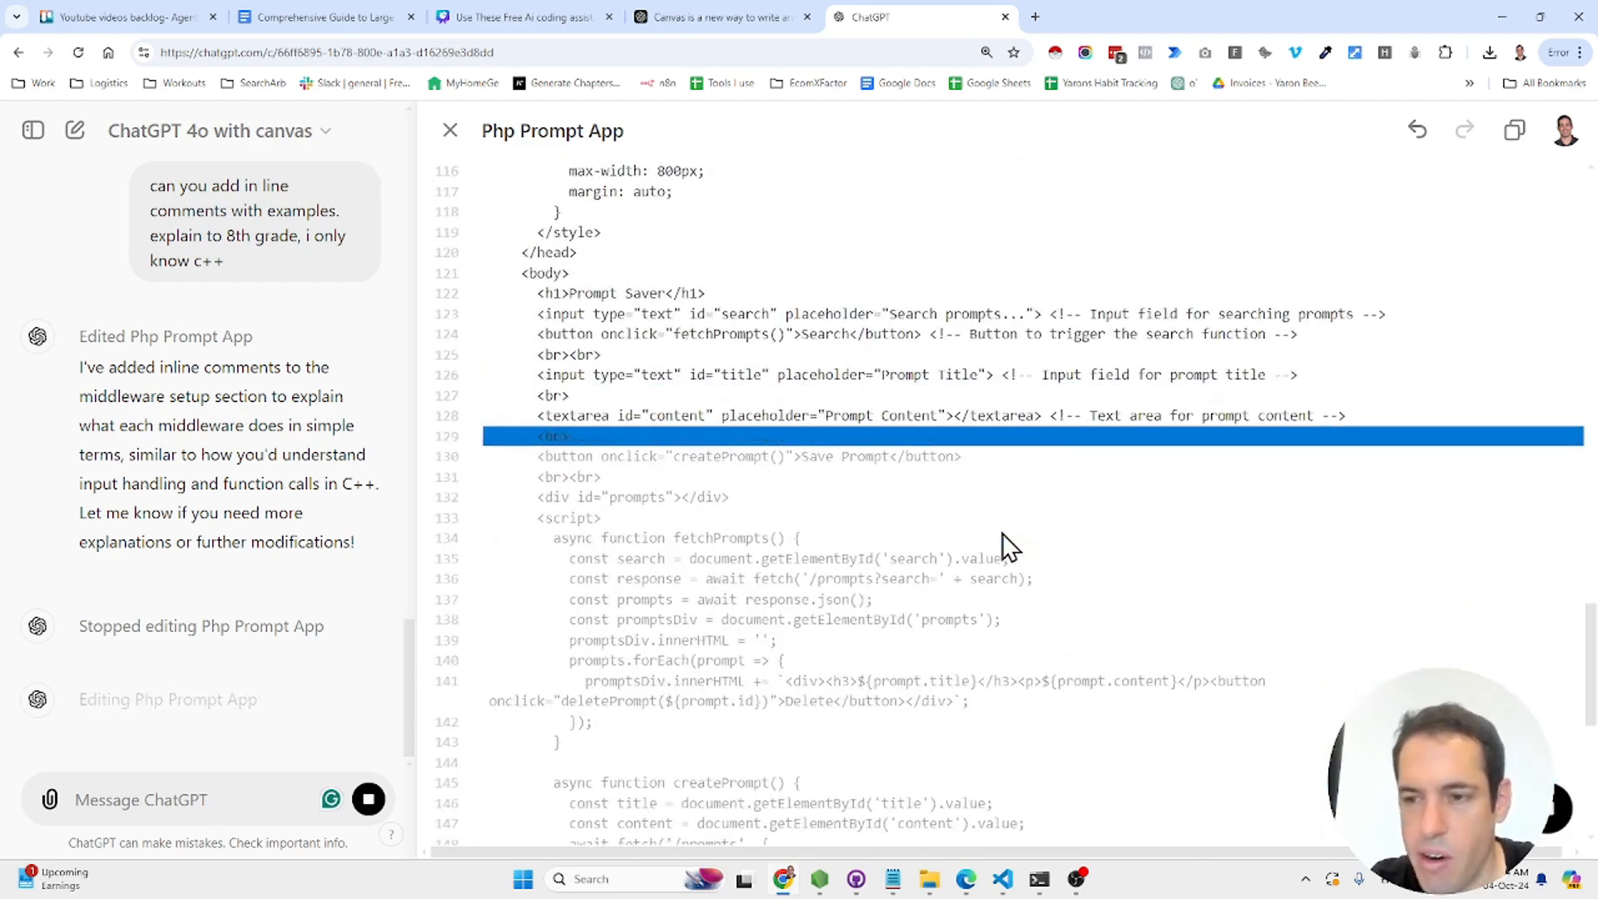
scroll(1002, 533, "up", 6)
scroll(1003, 534, "up", 7)
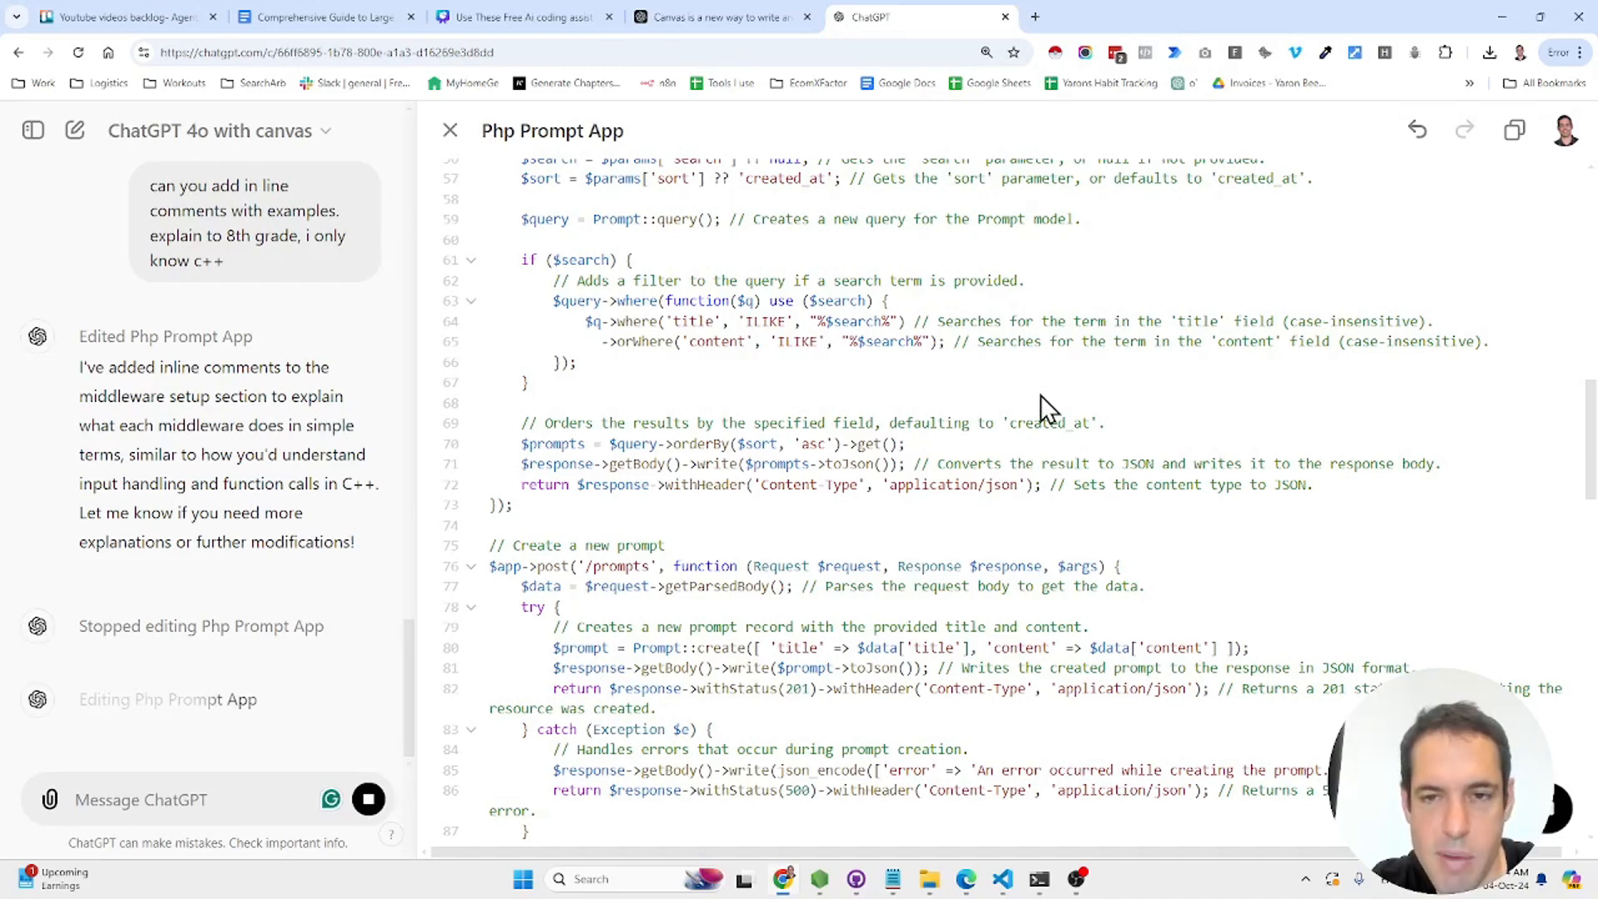
scroll(1133, 268, "up", 18)
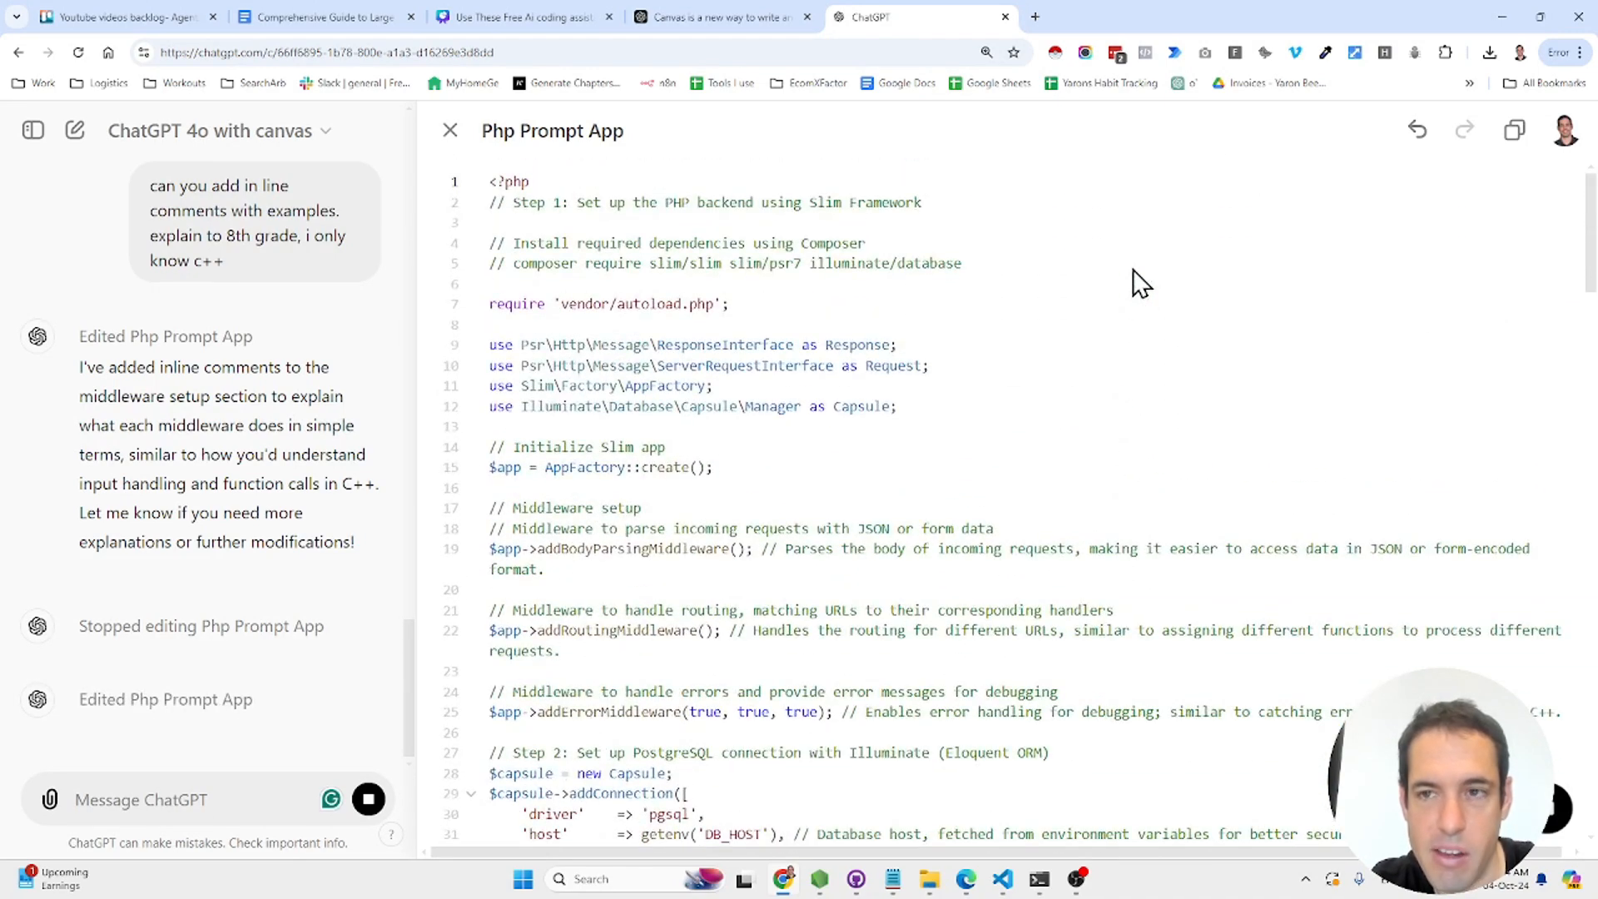
- Restore the earlier Php Prompt App version with C++ comparison comments and review notes
left_click(1424, 141)
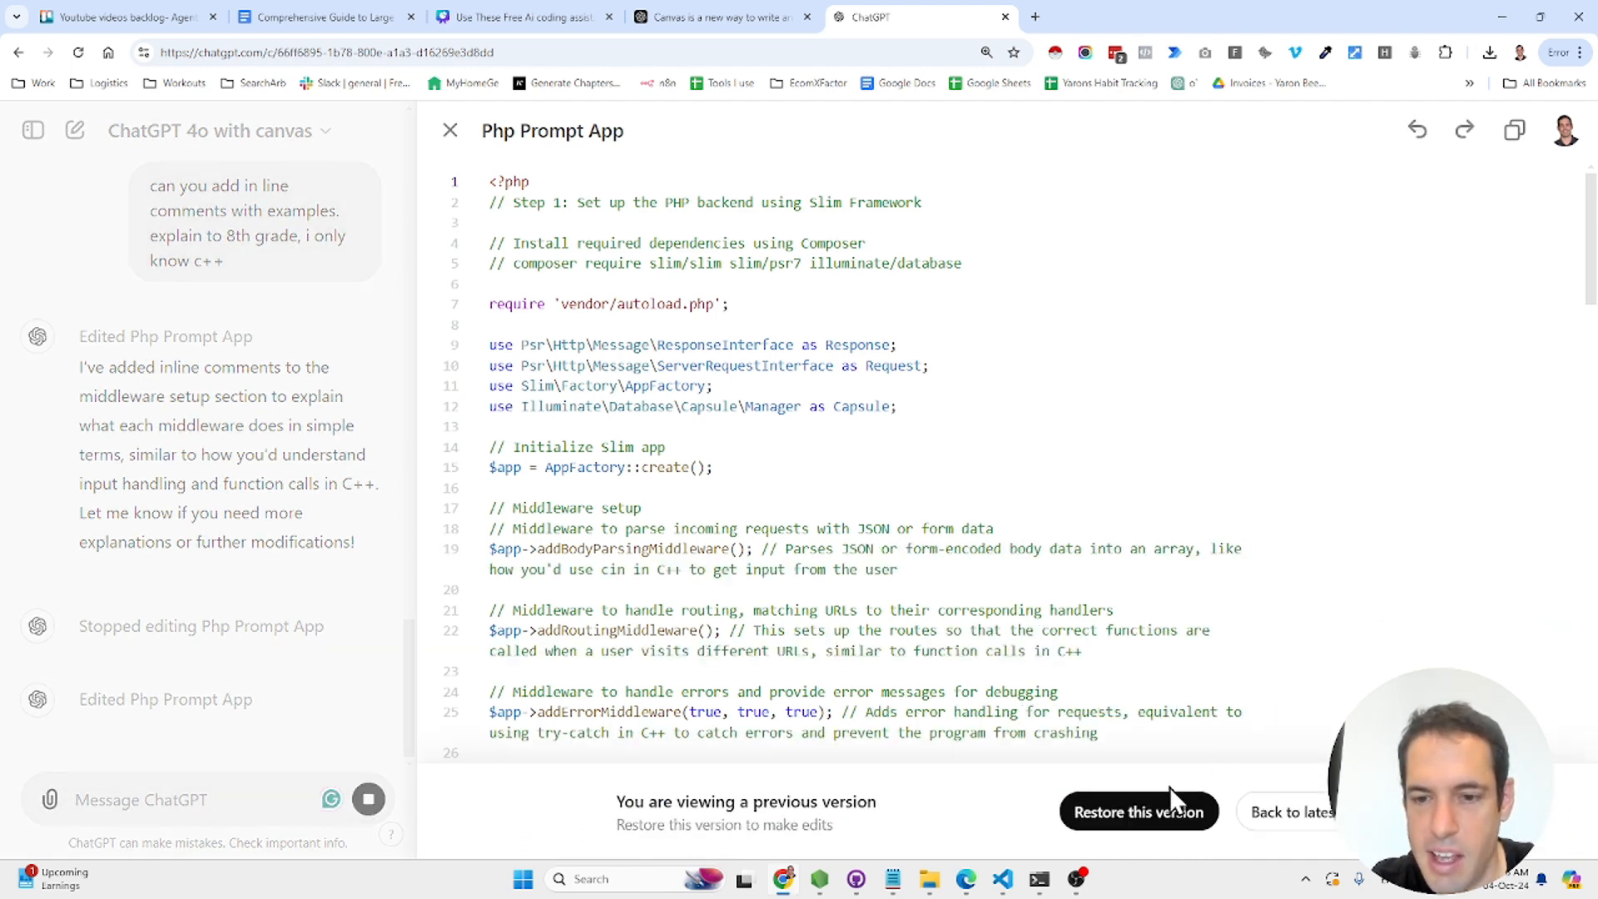
left_click(1164, 811)
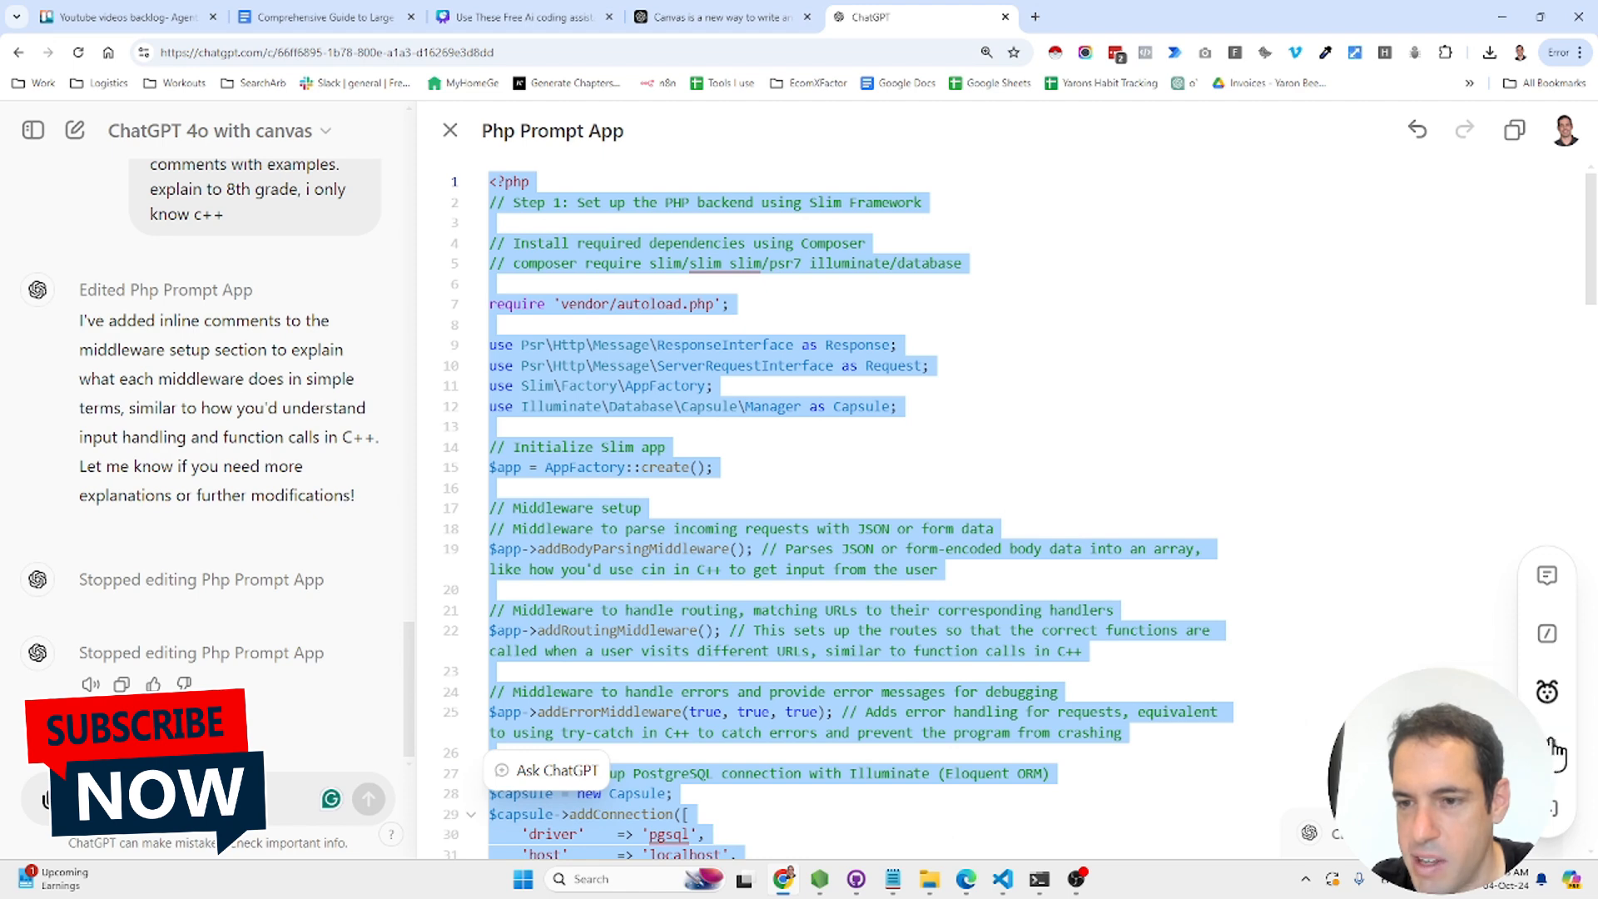
left_click(1002, 561)
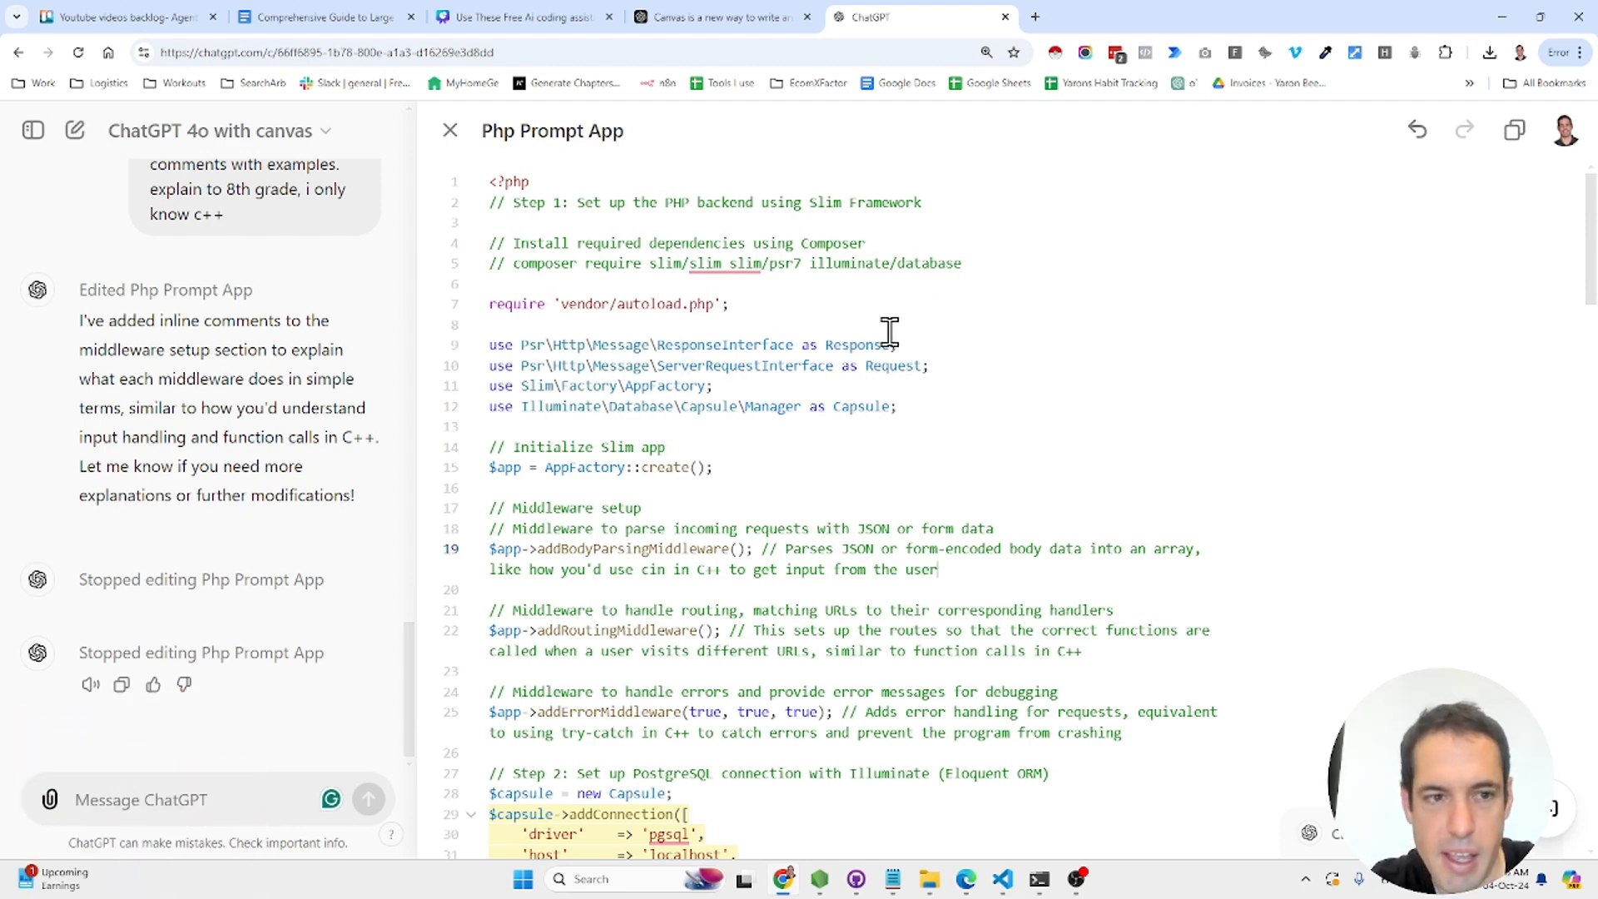
scroll(889, 331, "down", 8)
scroll(890, 331, "down", 12)
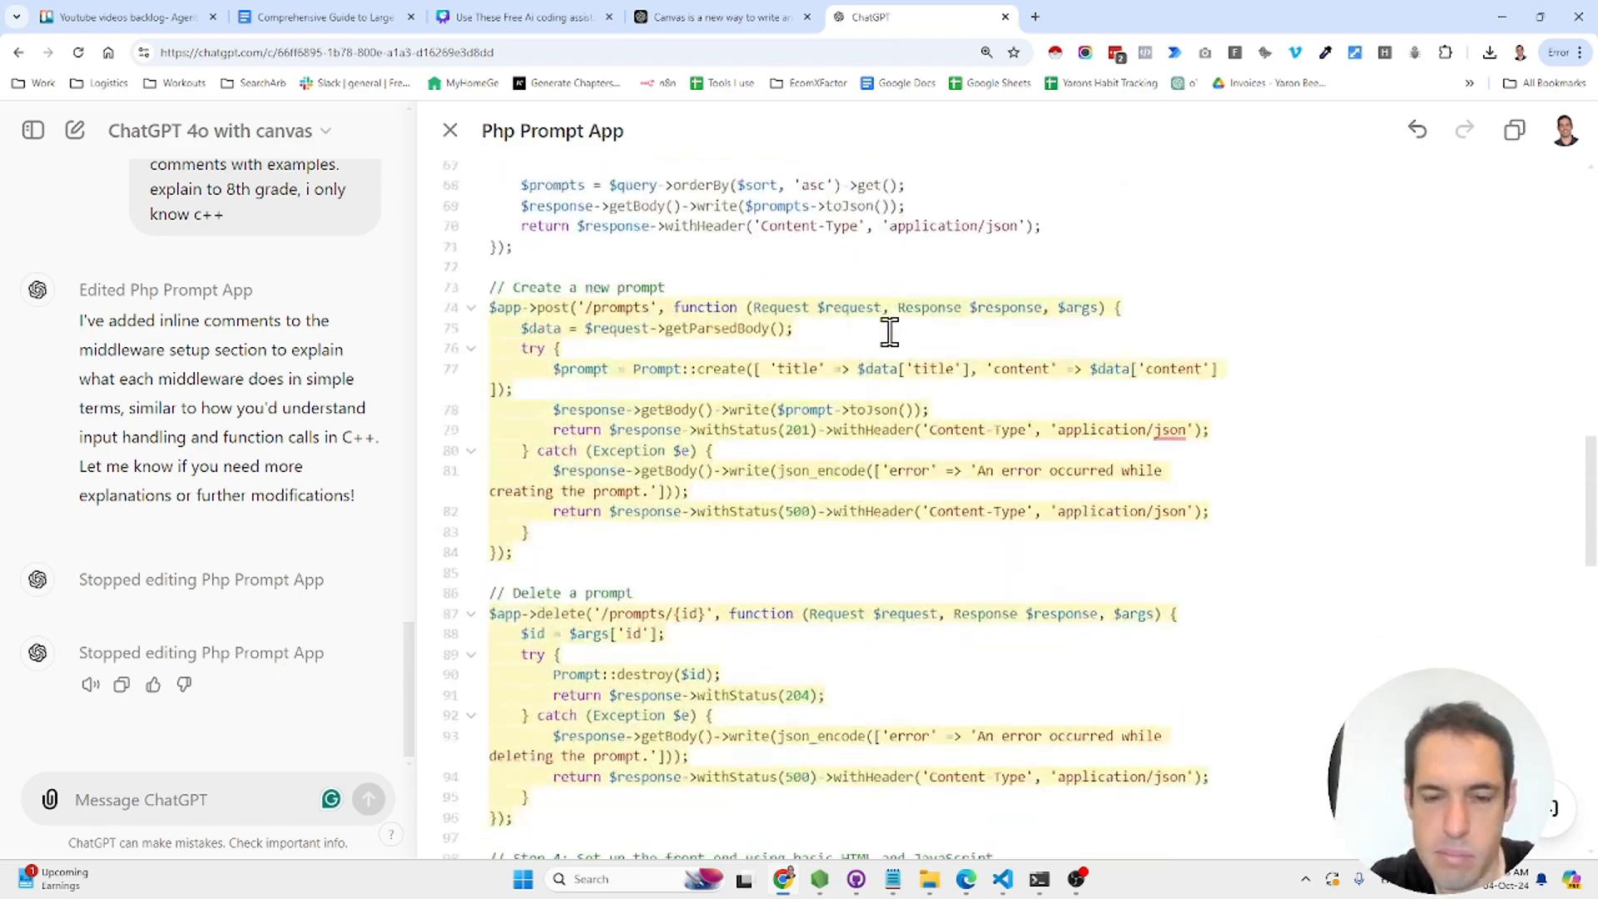
scroll(889, 331, "up", 2)
scroll(890, 332, "up", 20)
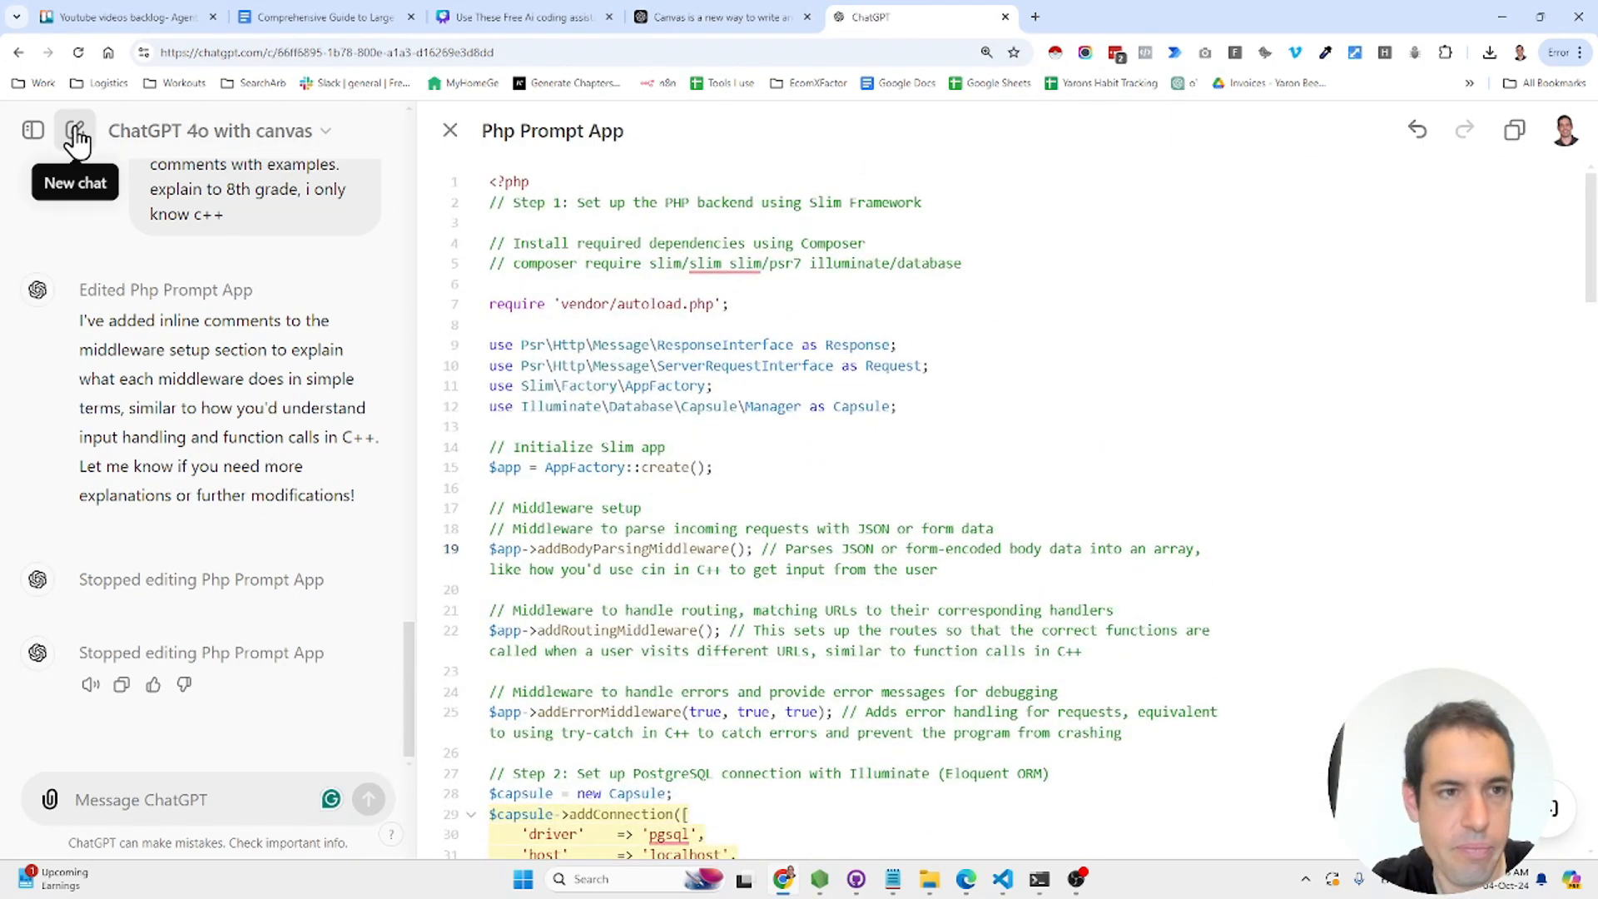
- Start a new chat and attach the downloaded Comprehensive Guide to Large Language Models .docx
left_click(74, 131)
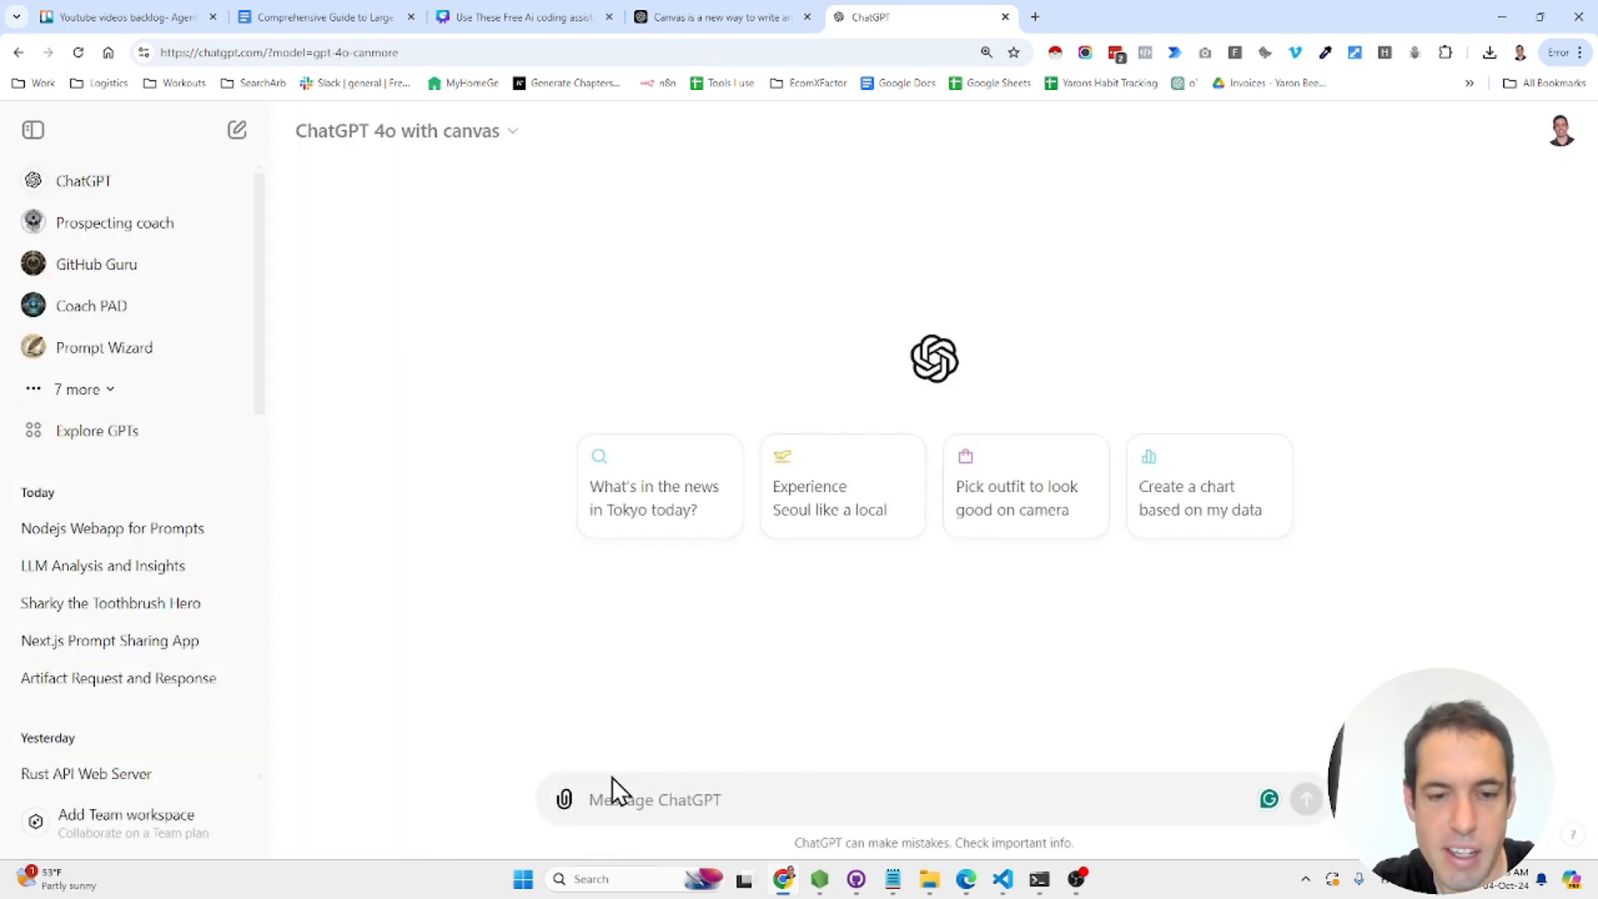
left_click(565, 800)
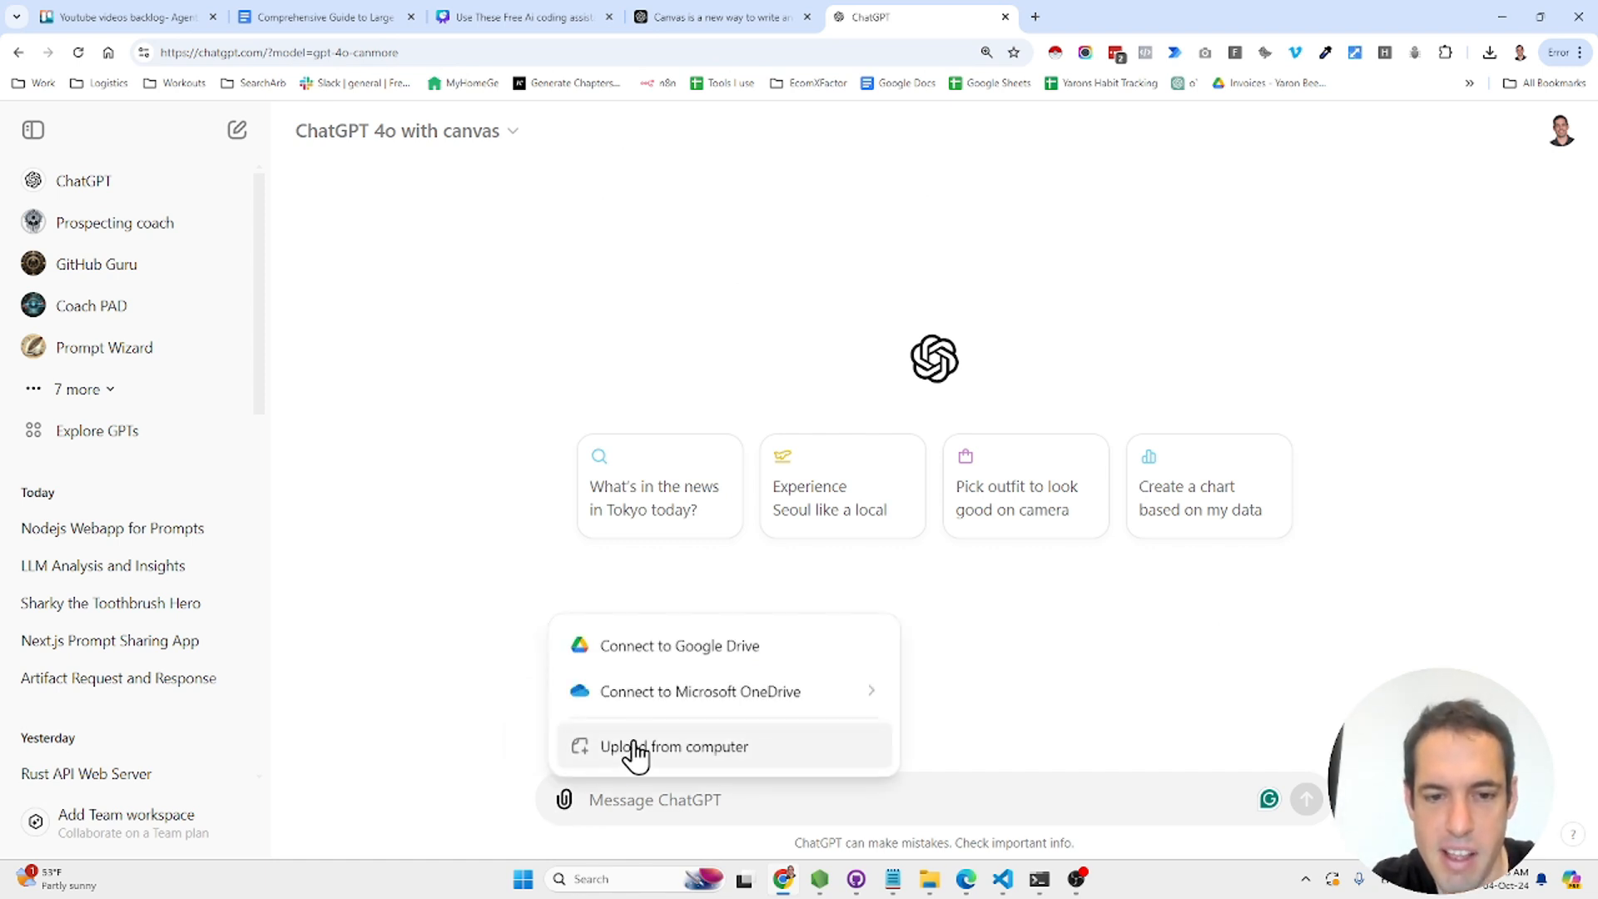
left_click(1490, 52)
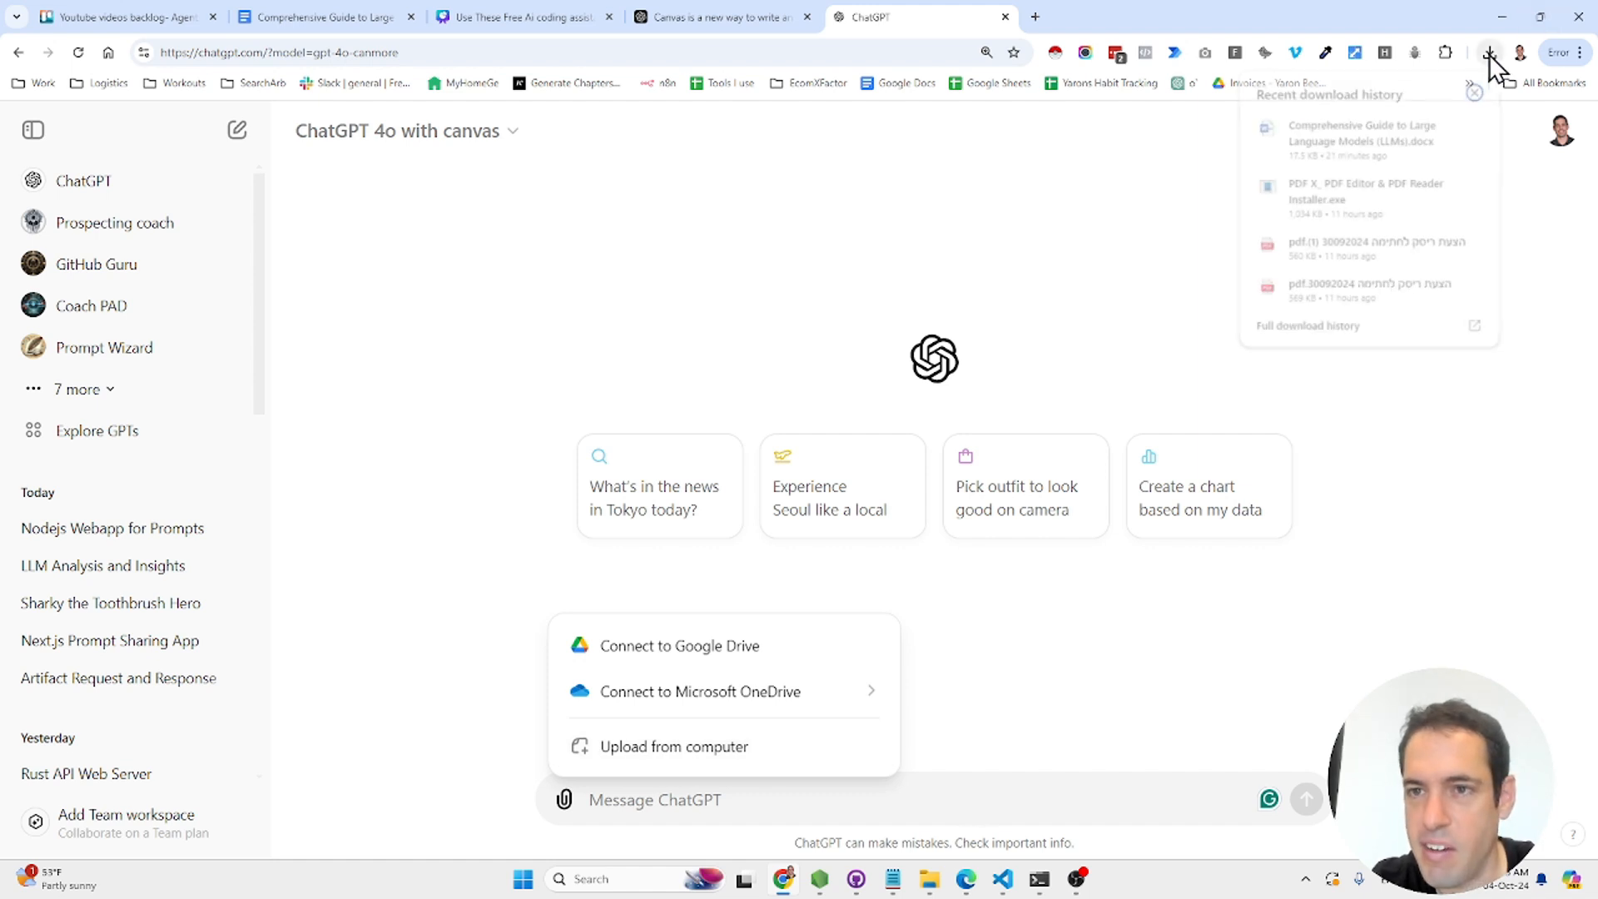
left_click_drag(1392, 125, 1017, 693)
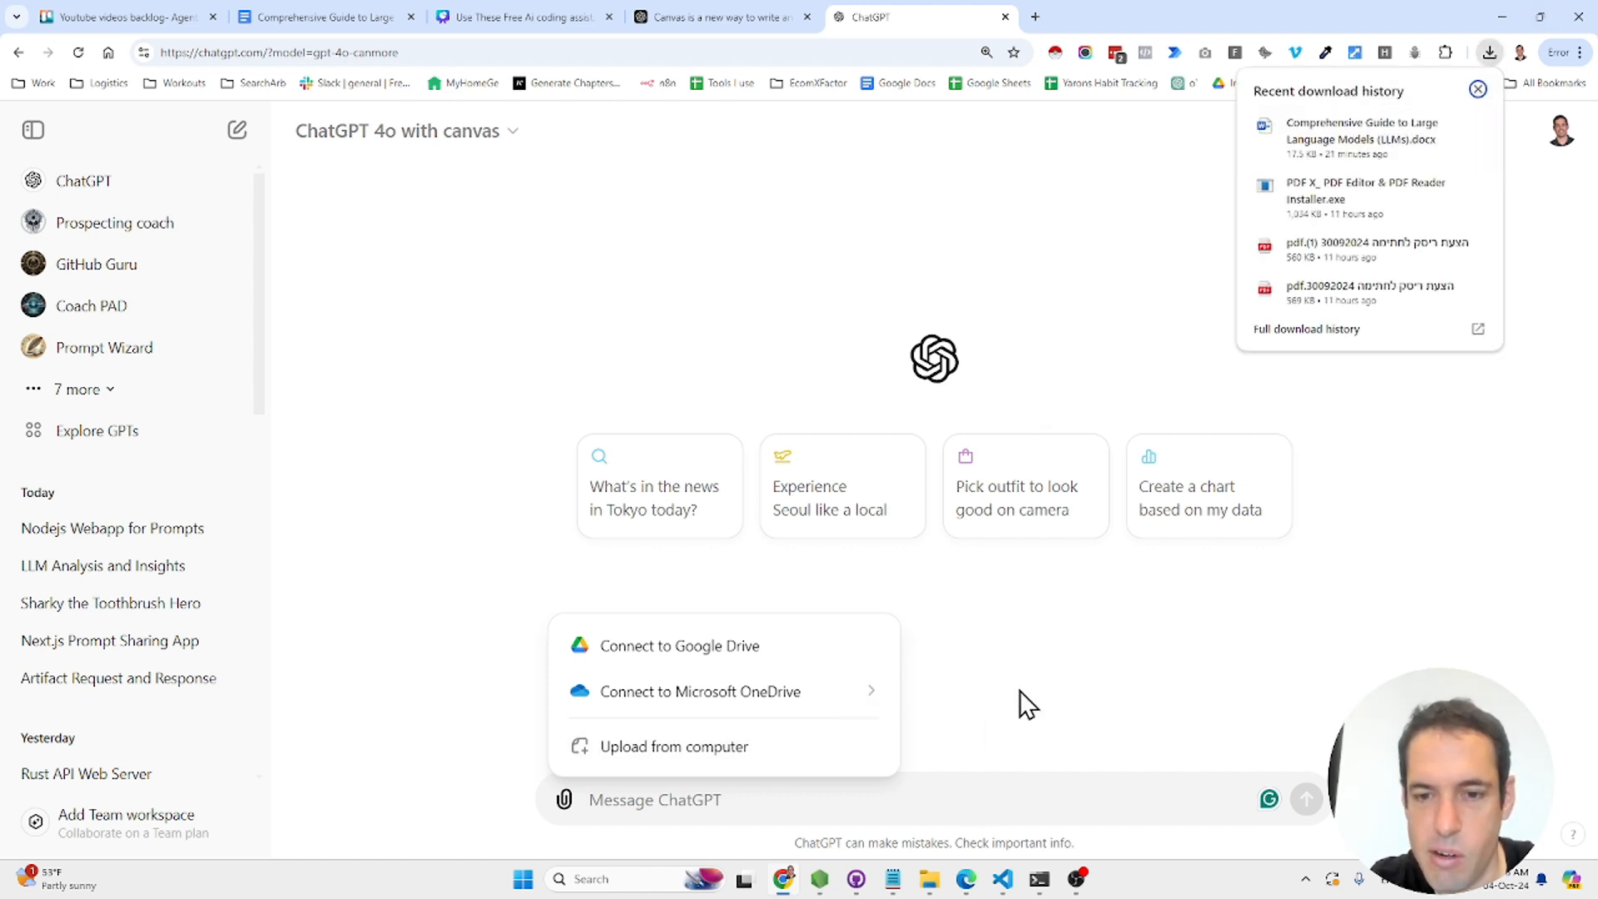
left_click(1092, 613)
left_click(1490, 52)
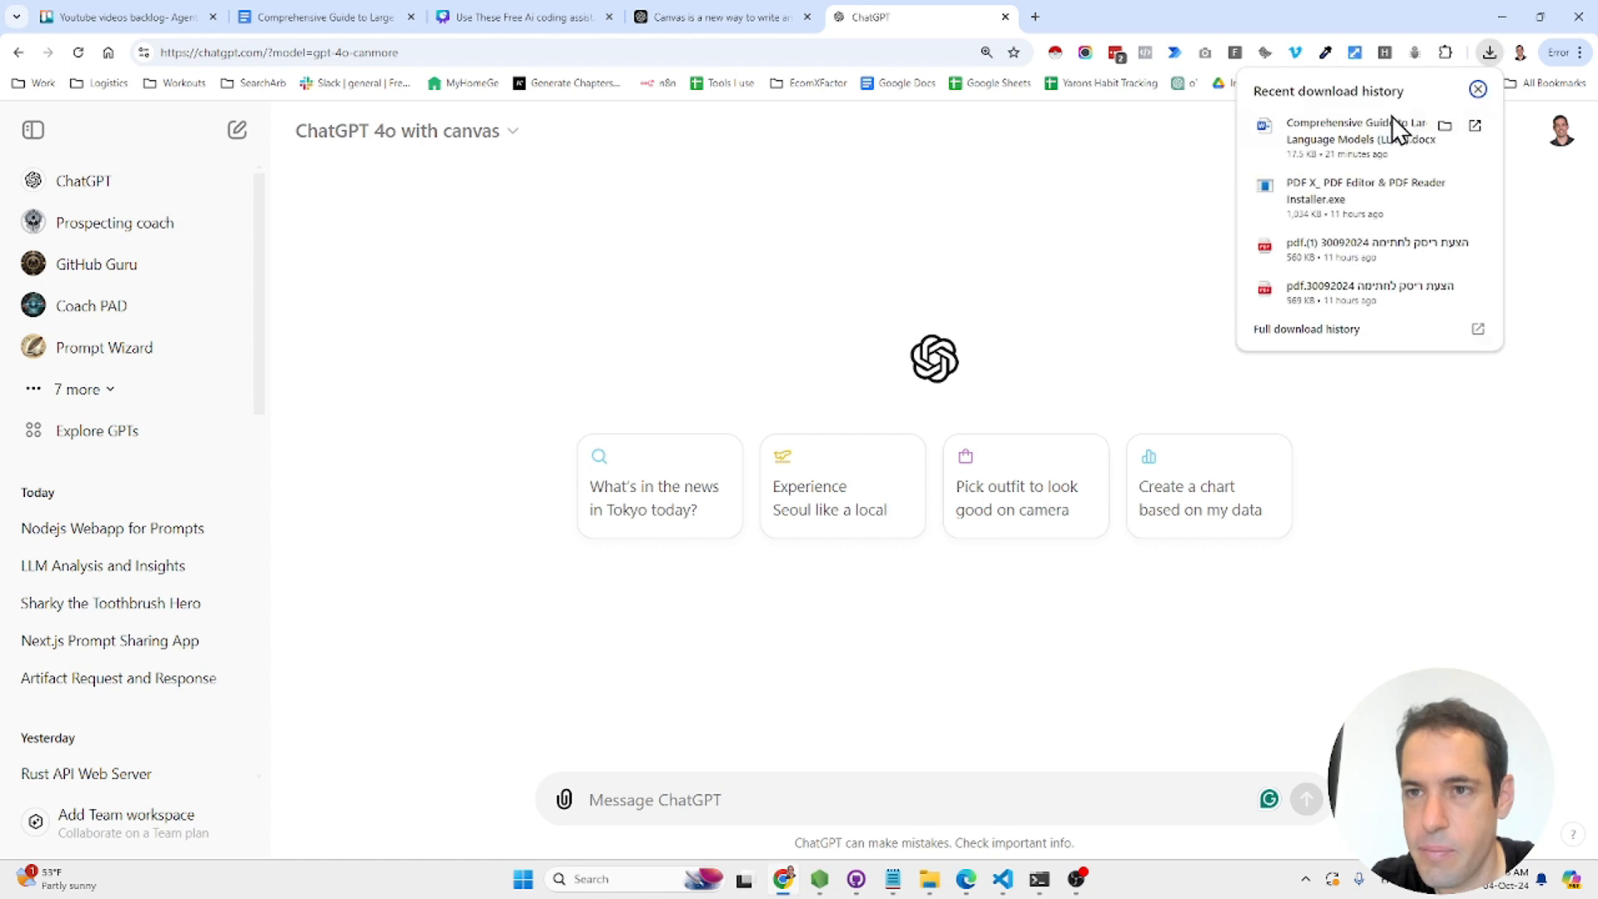
left_click_drag(1392, 125, 966, 721)
- Send the request 'Help me edit this file and rewrite wt using canv' with the guide
left_click(903, 791)
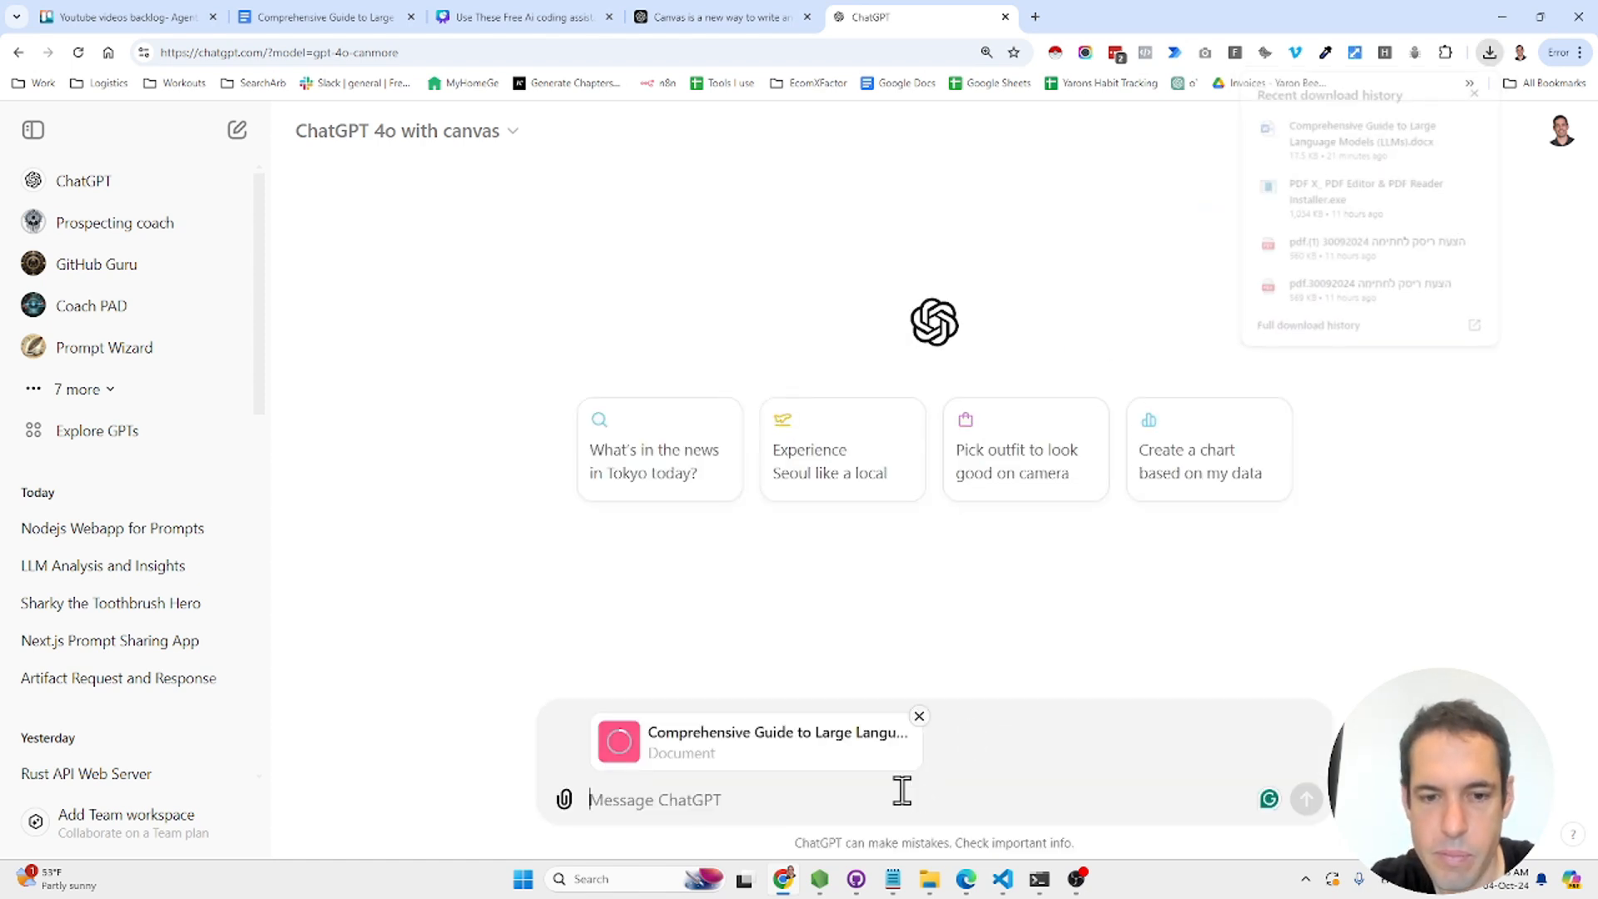
type("Help me edit this file a")
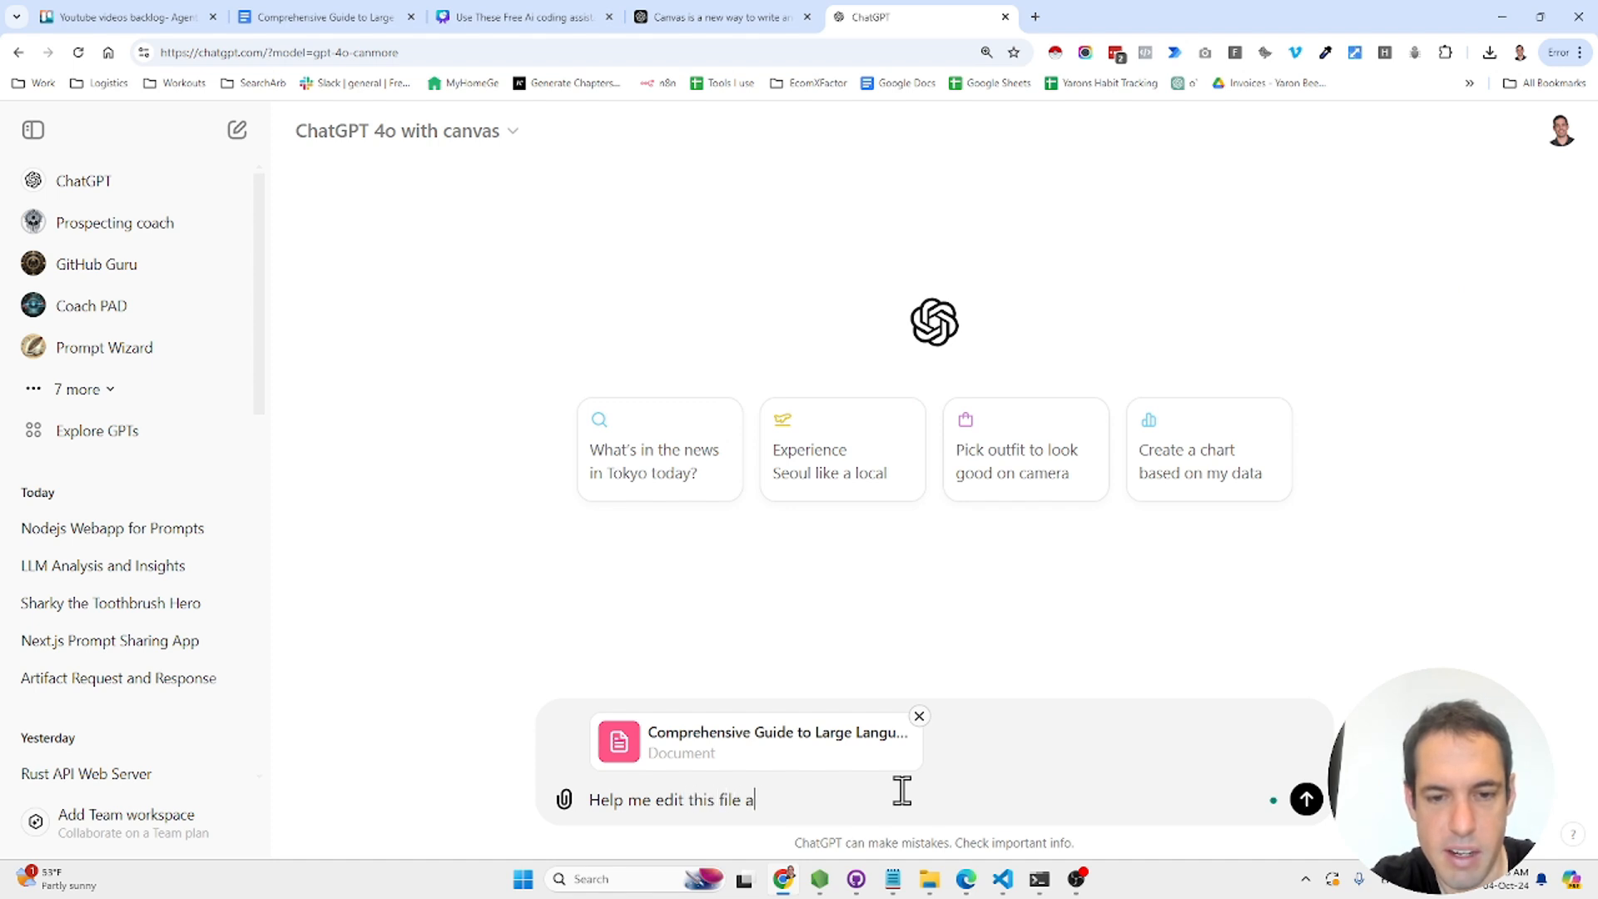
type("nd rewrite w")
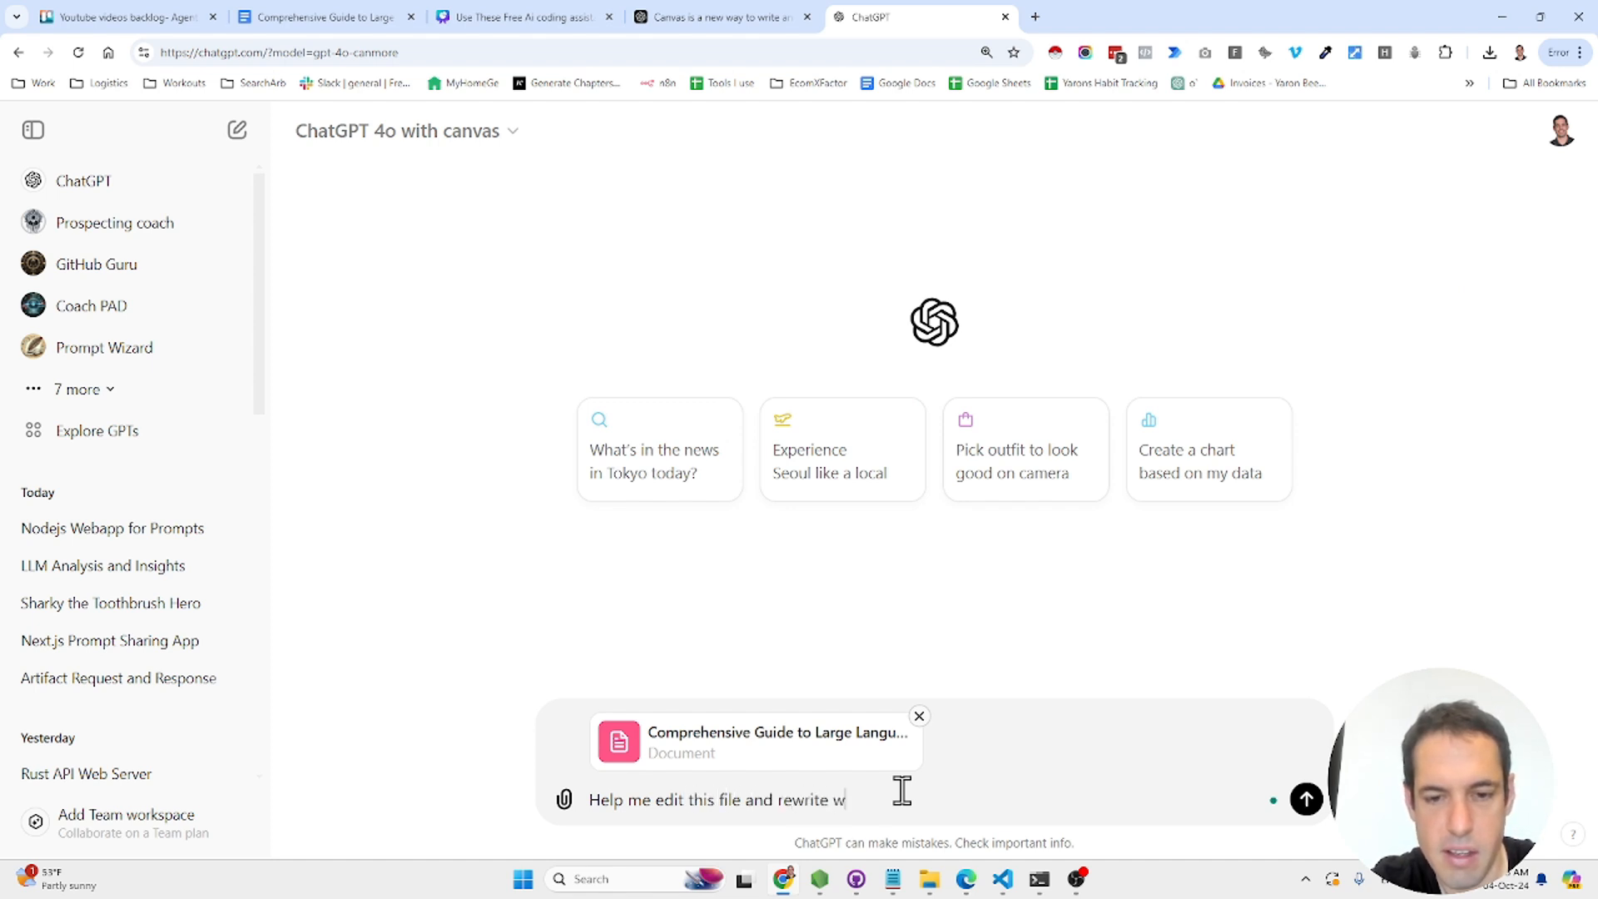
key("BackSpace")
type("it using canvas")
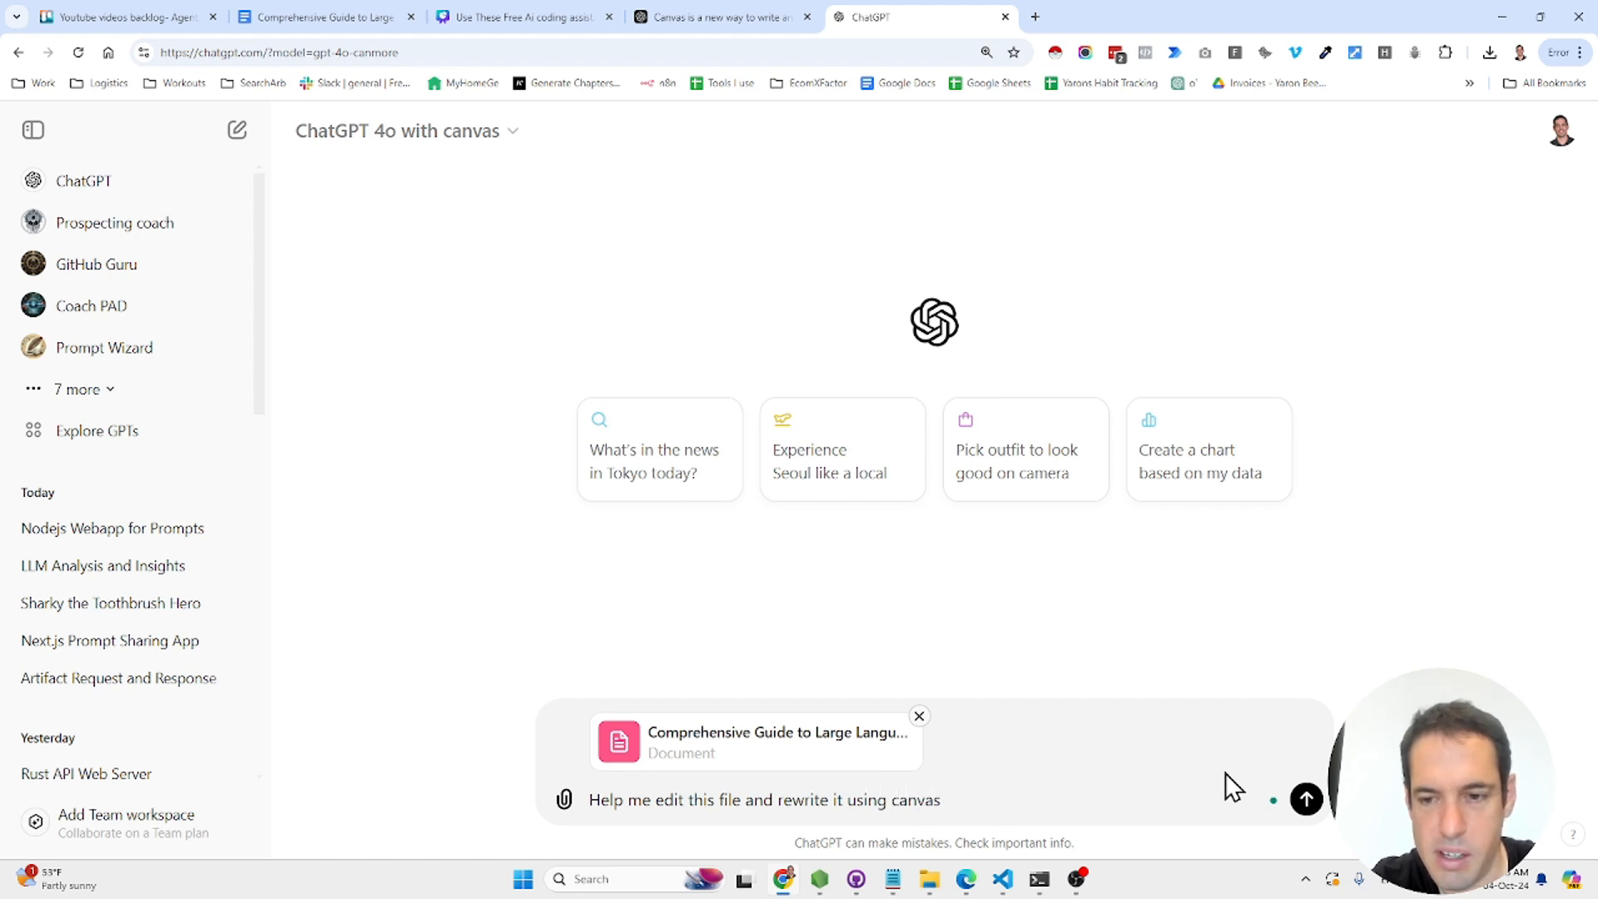
left_click(1307, 800)
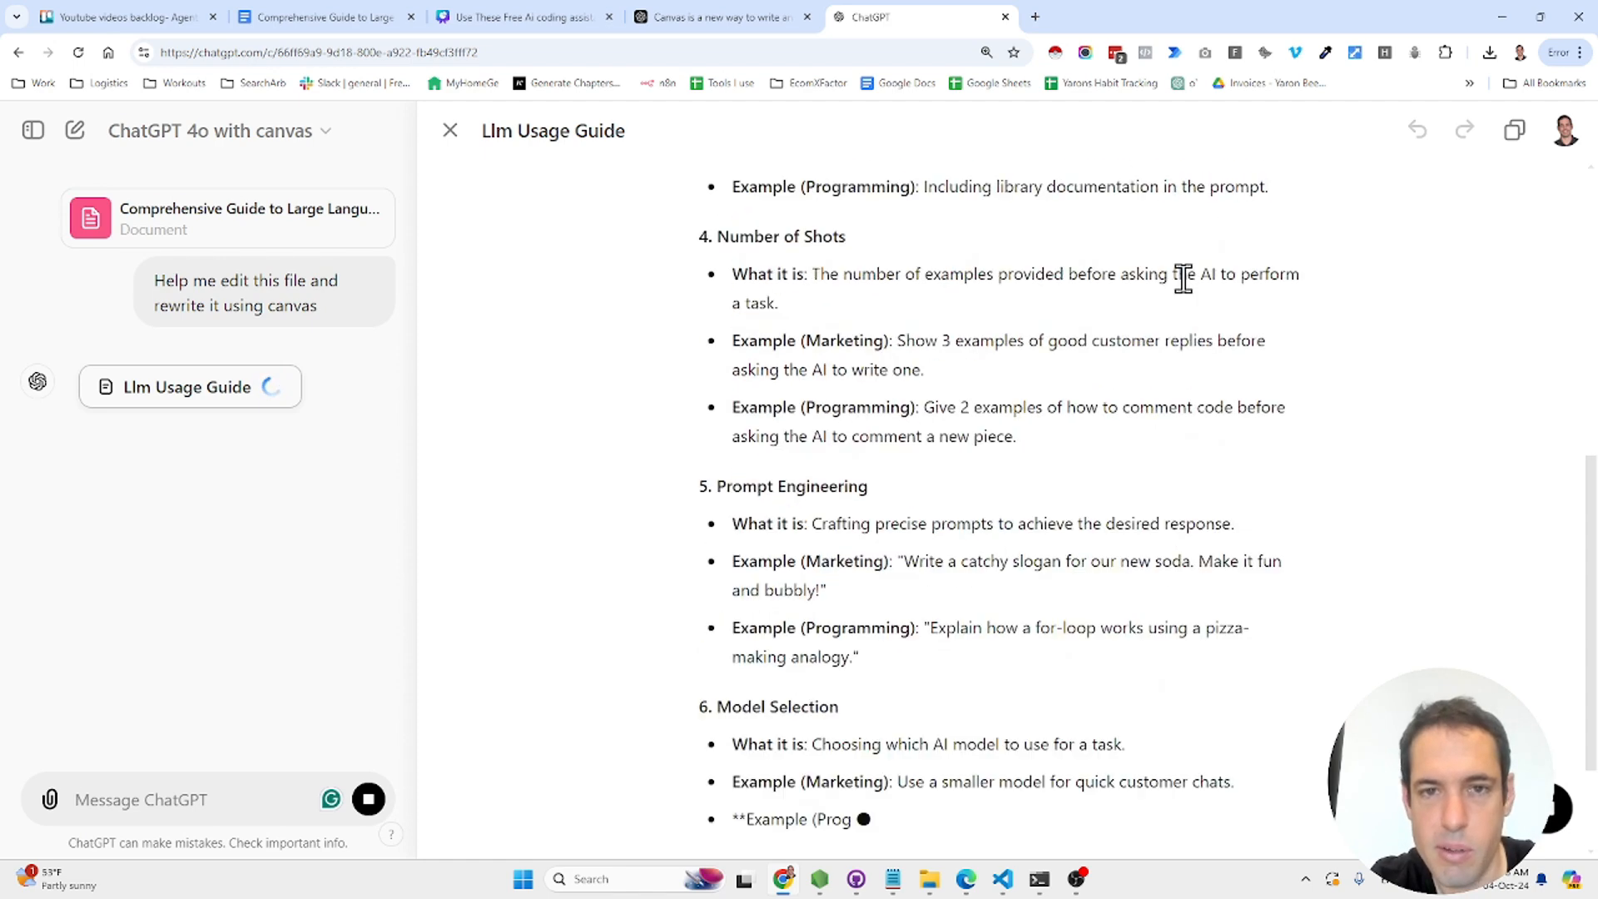
- Review the streamed Llm Usage Guide through Part 3's architecture examples and add a trailing blank line
scroll(1191, 287, "up", 7)
scroll(1183, 280, "up", 1)
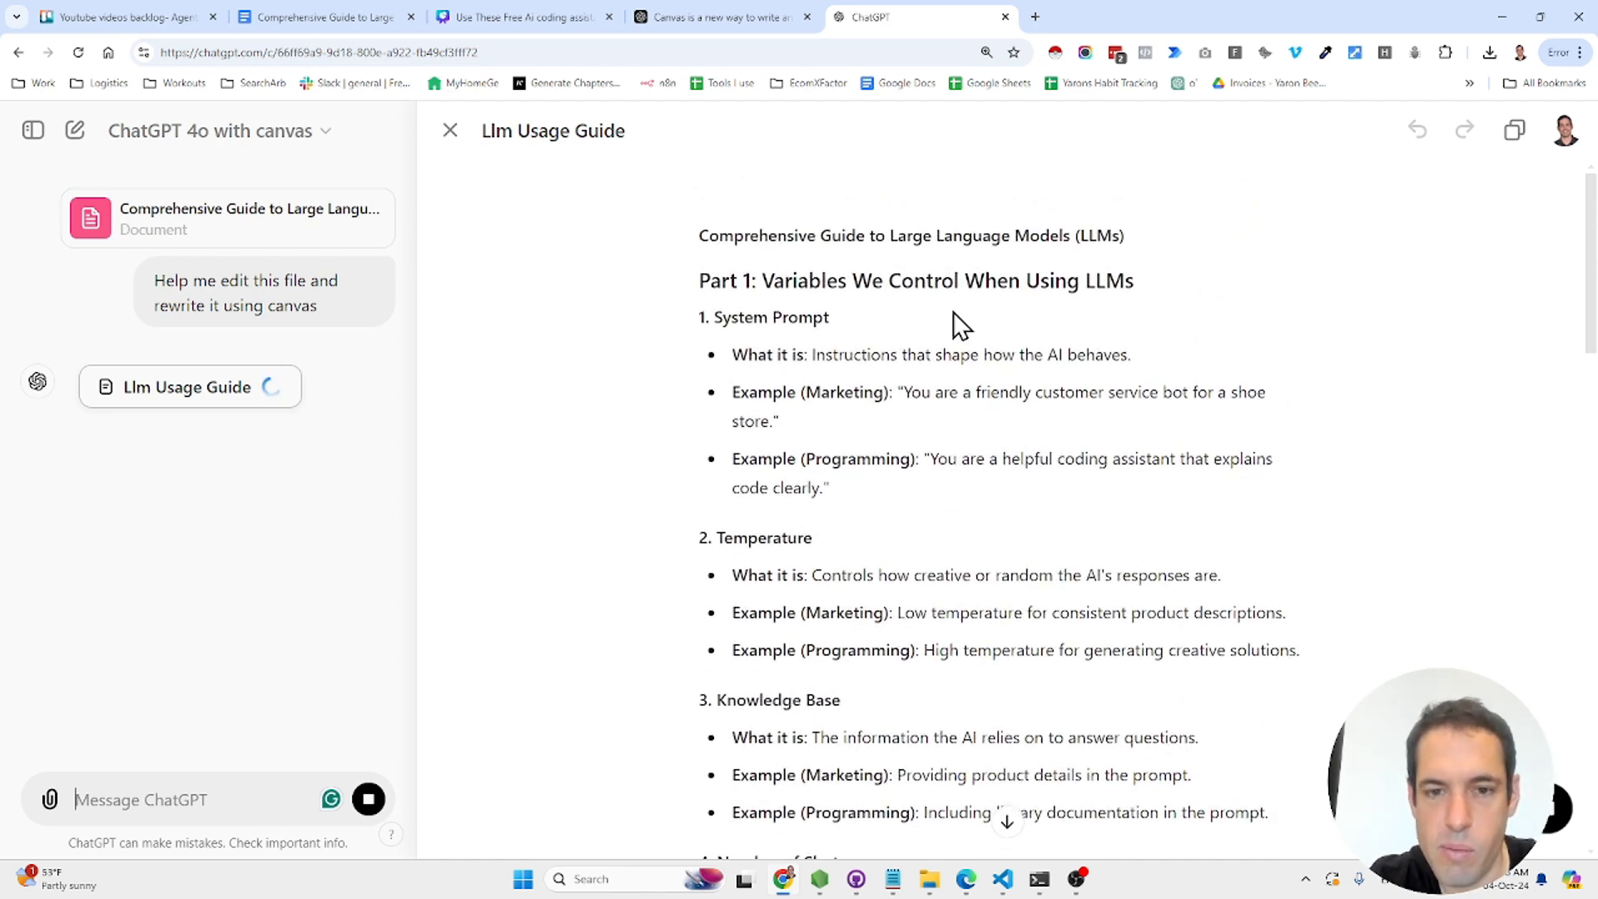
scroll(954, 314, "down", 1)
scroll(952, 311, "down", 18)
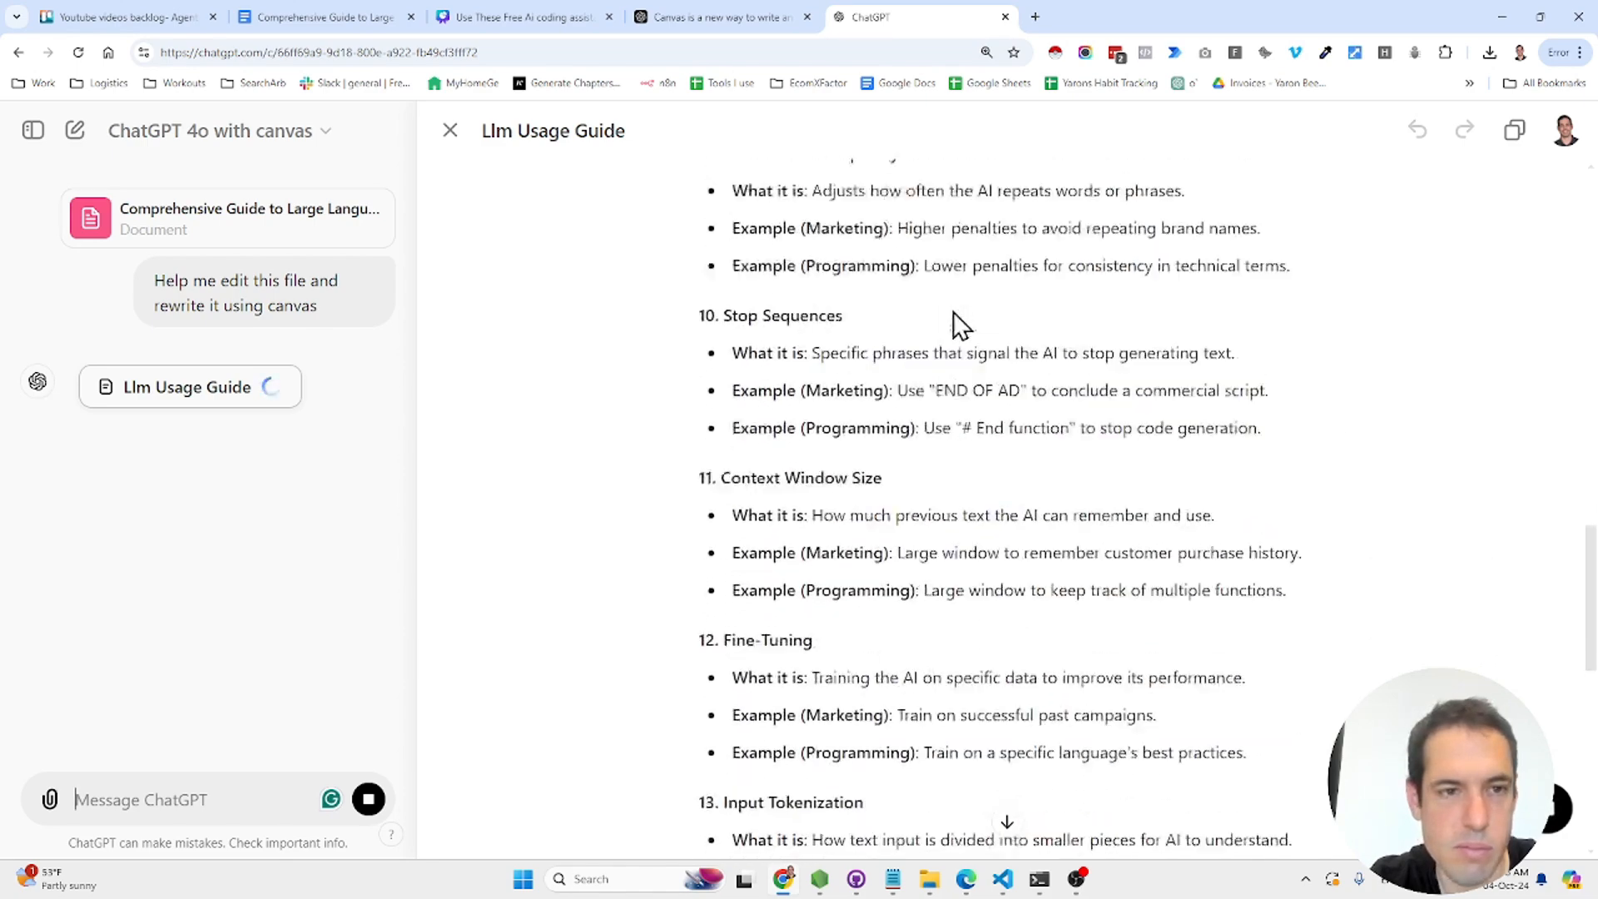
scroll(953, 312, "down", 20)
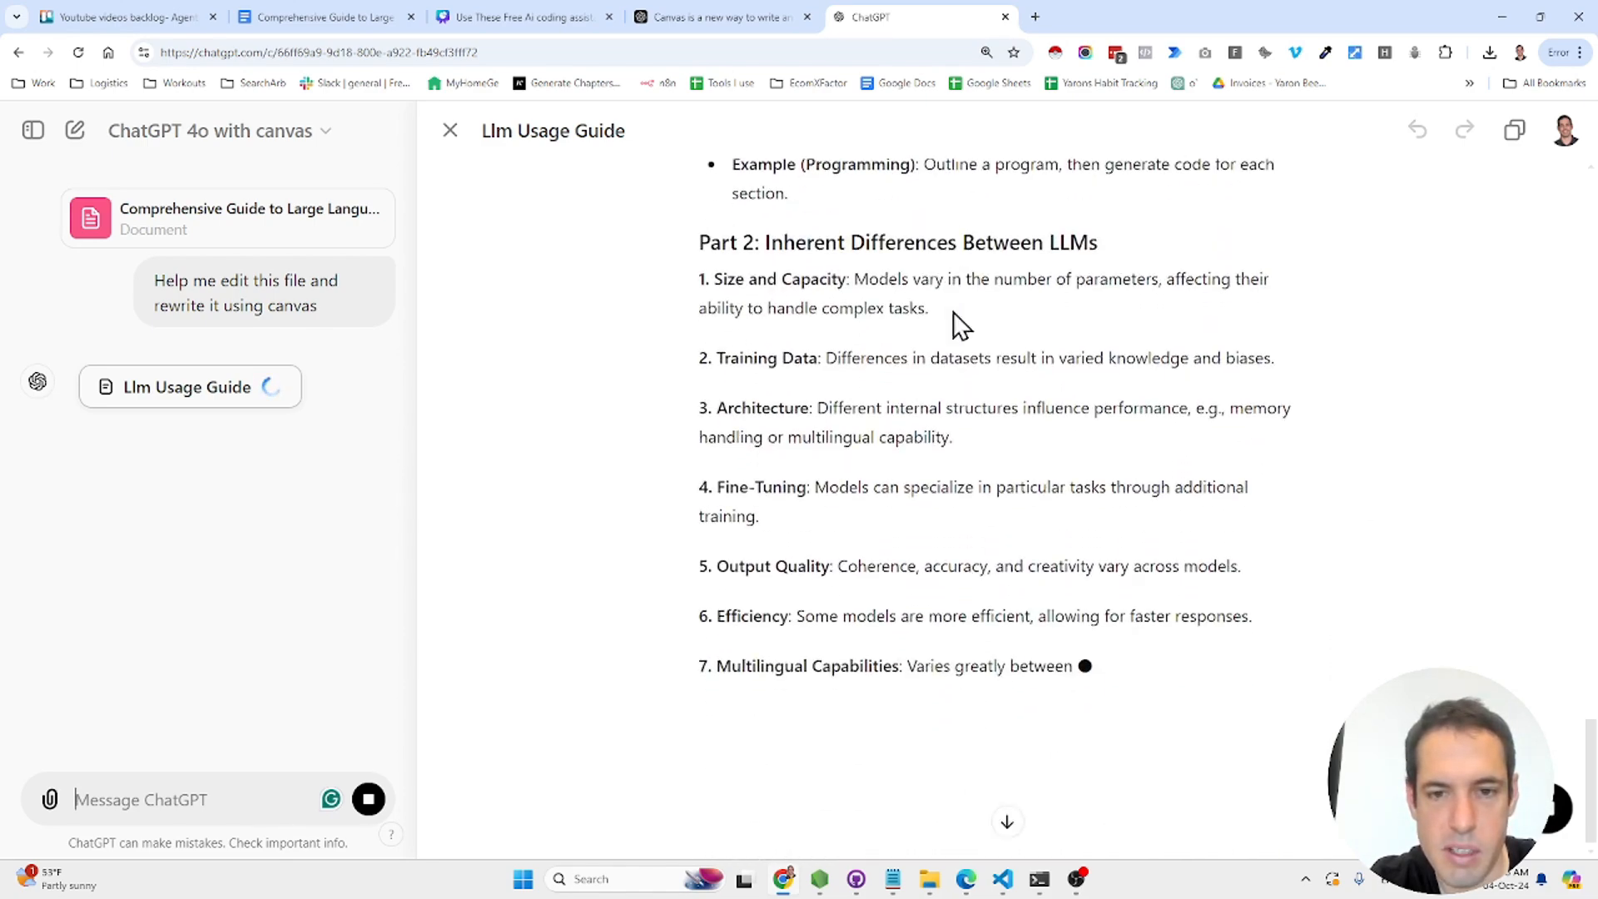
scroll(952, 312, "down", 5)
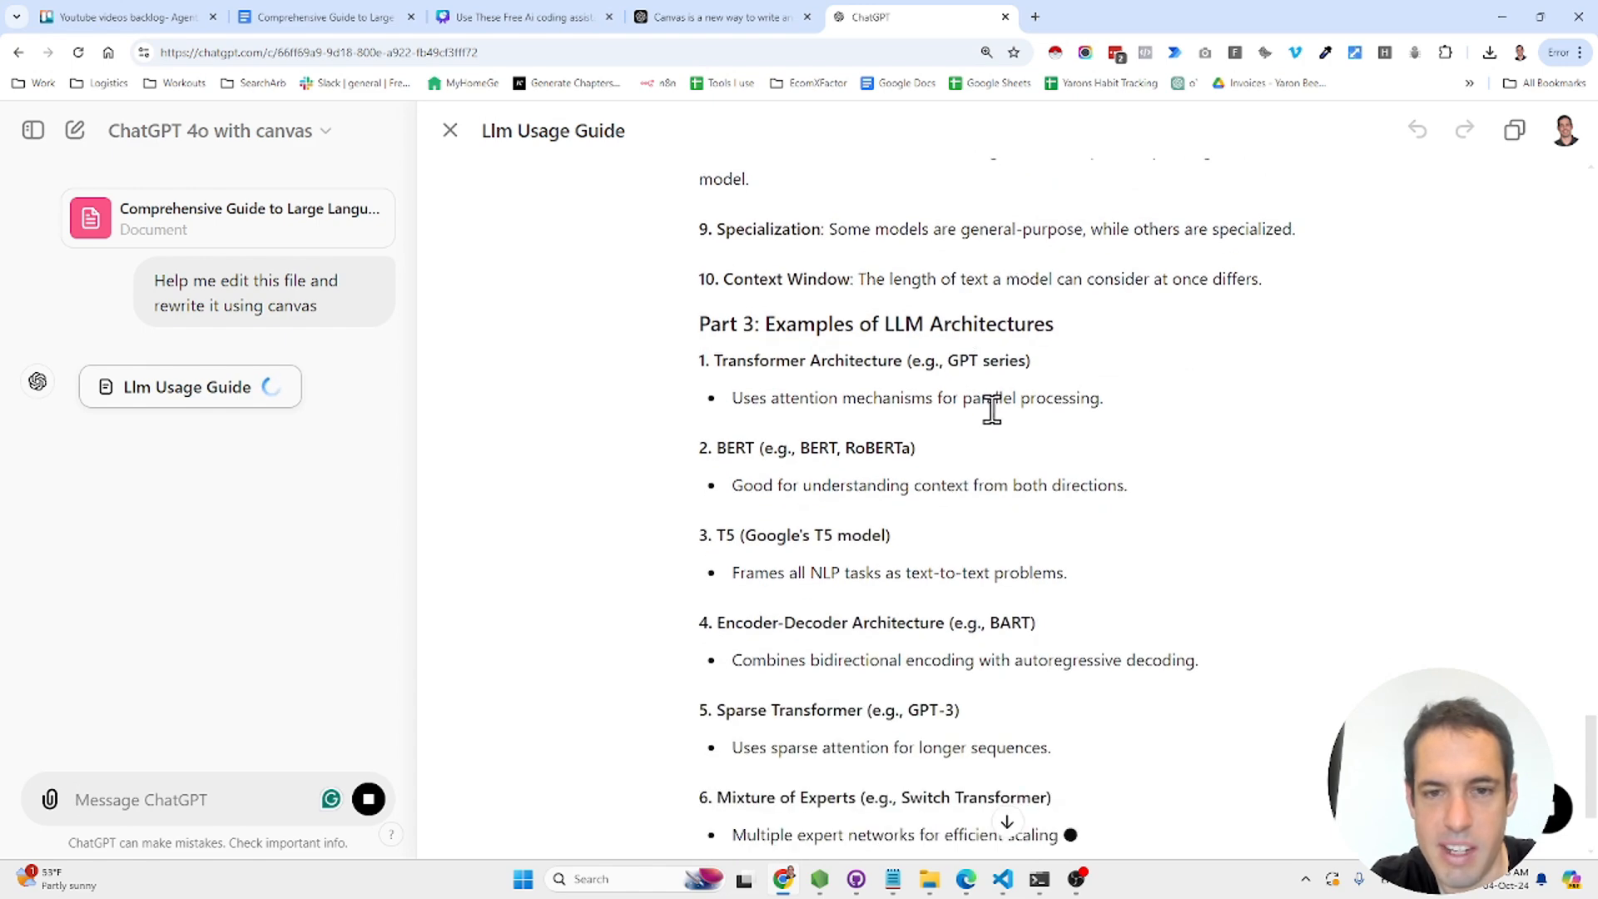
scroll(1016, 433, "down", 6)
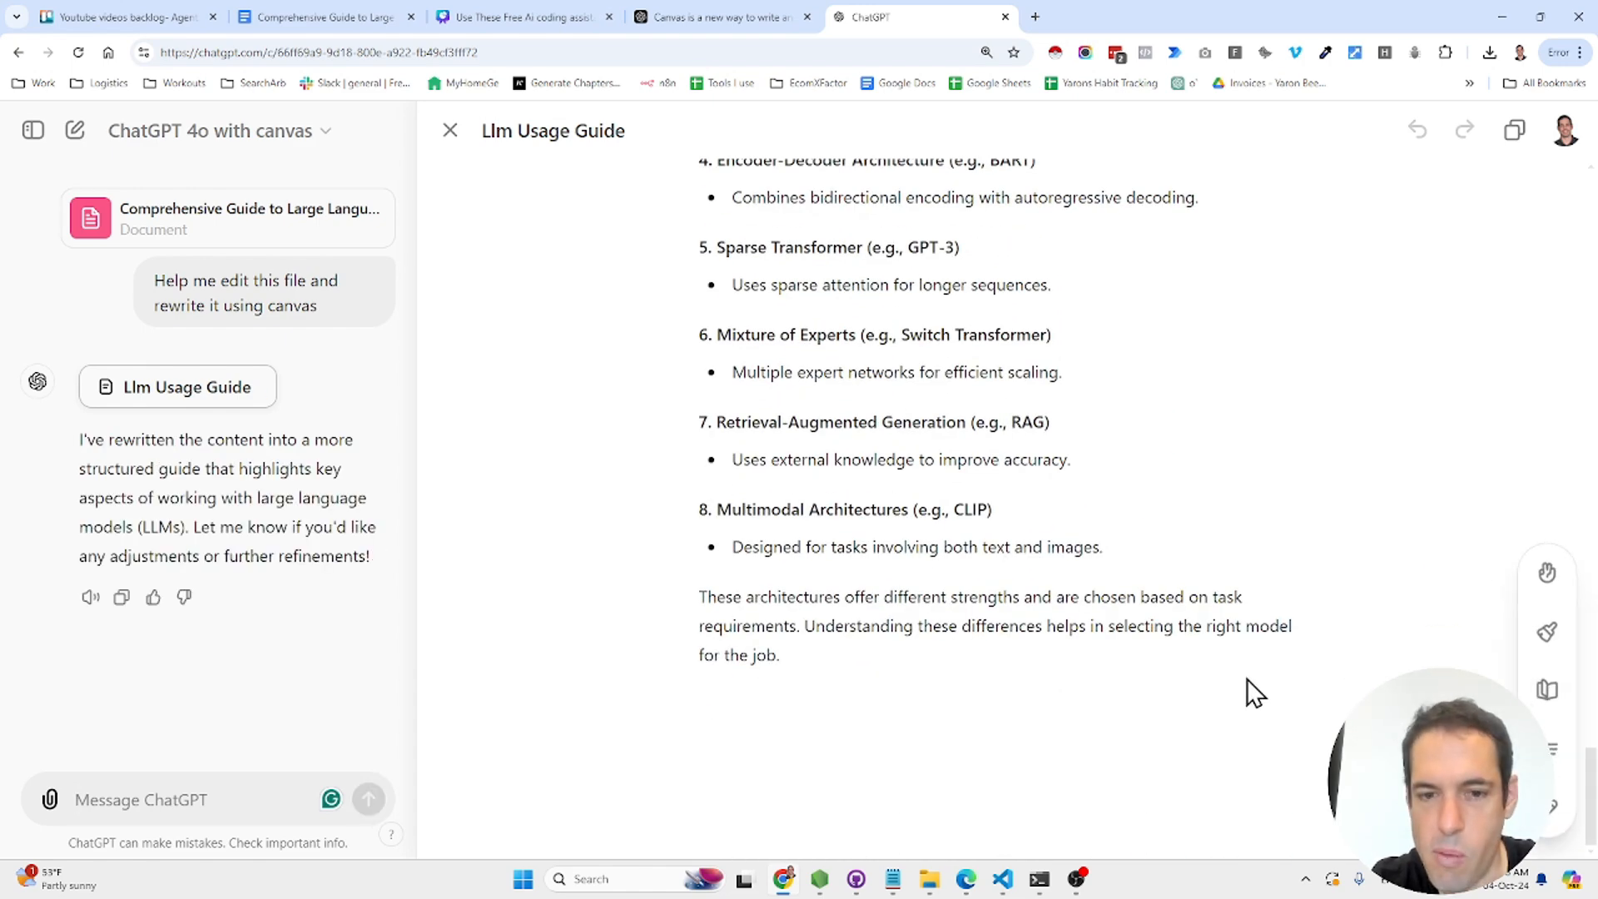
left_click(1290, 670)
key("Return")
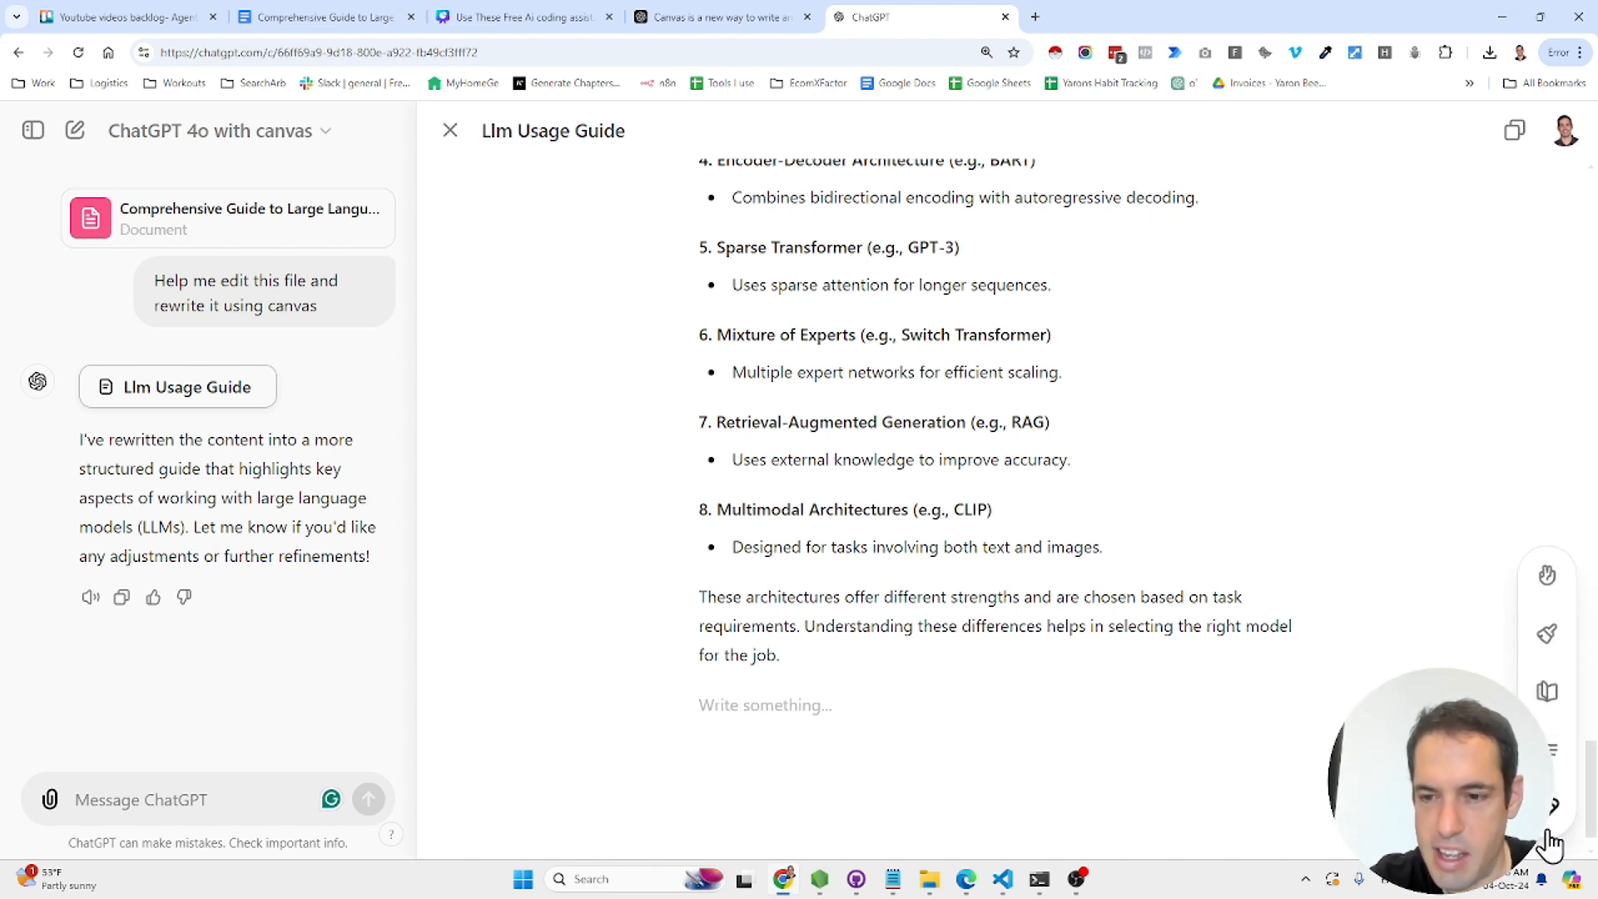
- Run Suggest edits on the Llm Usage Guide for clarity aimed at non-technical readers
left_click(1552, 823)
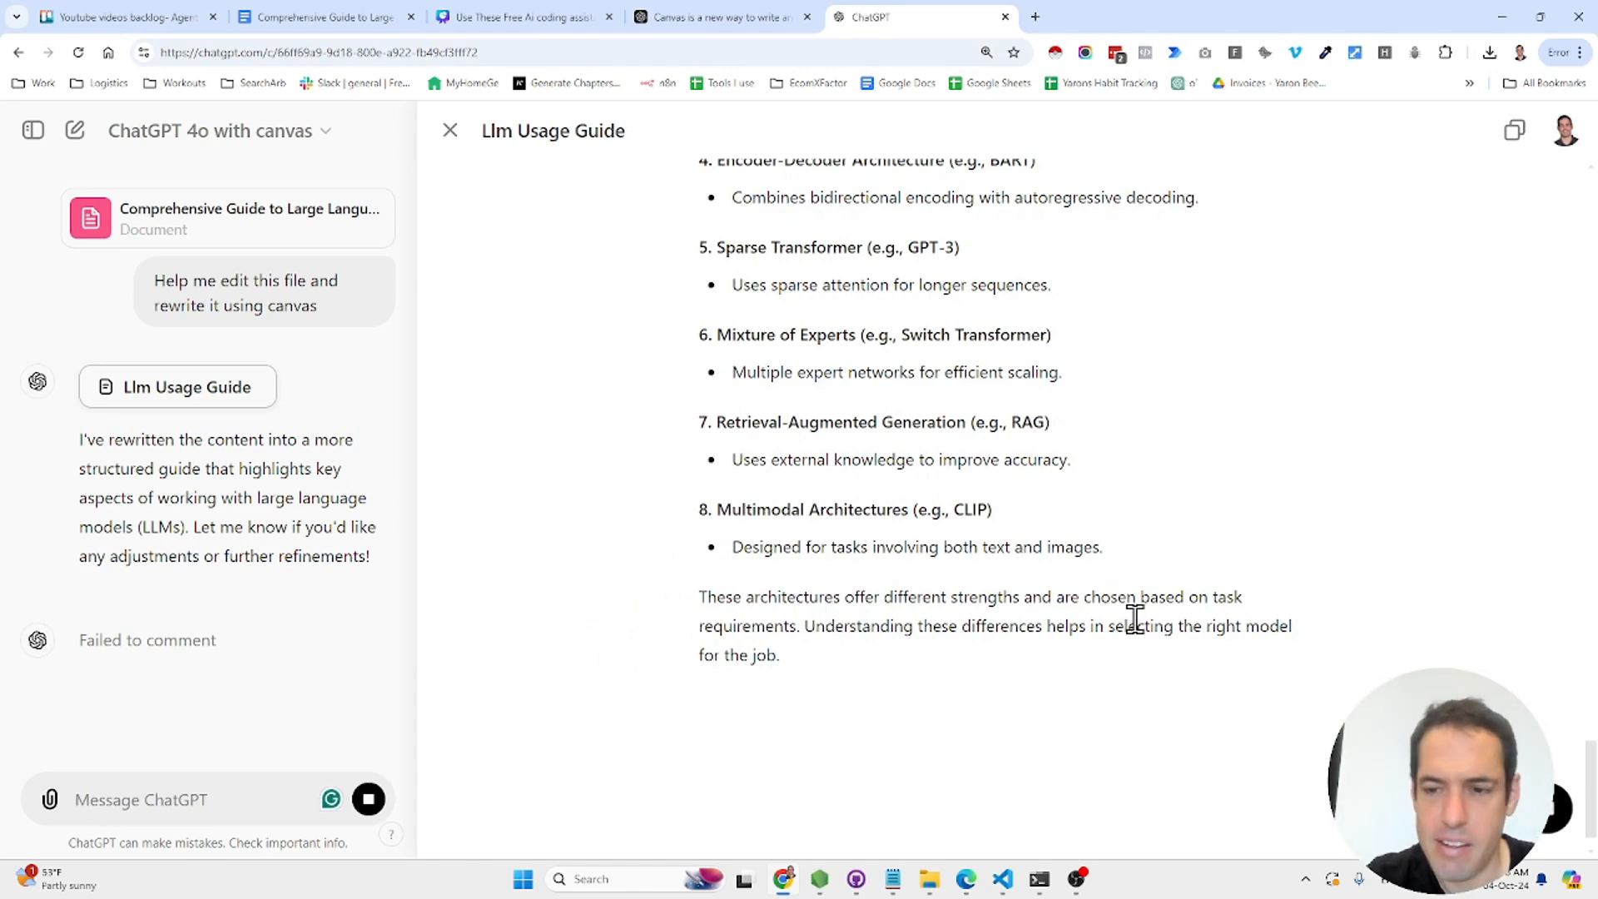
scroll(1191, 664, "up", 20)
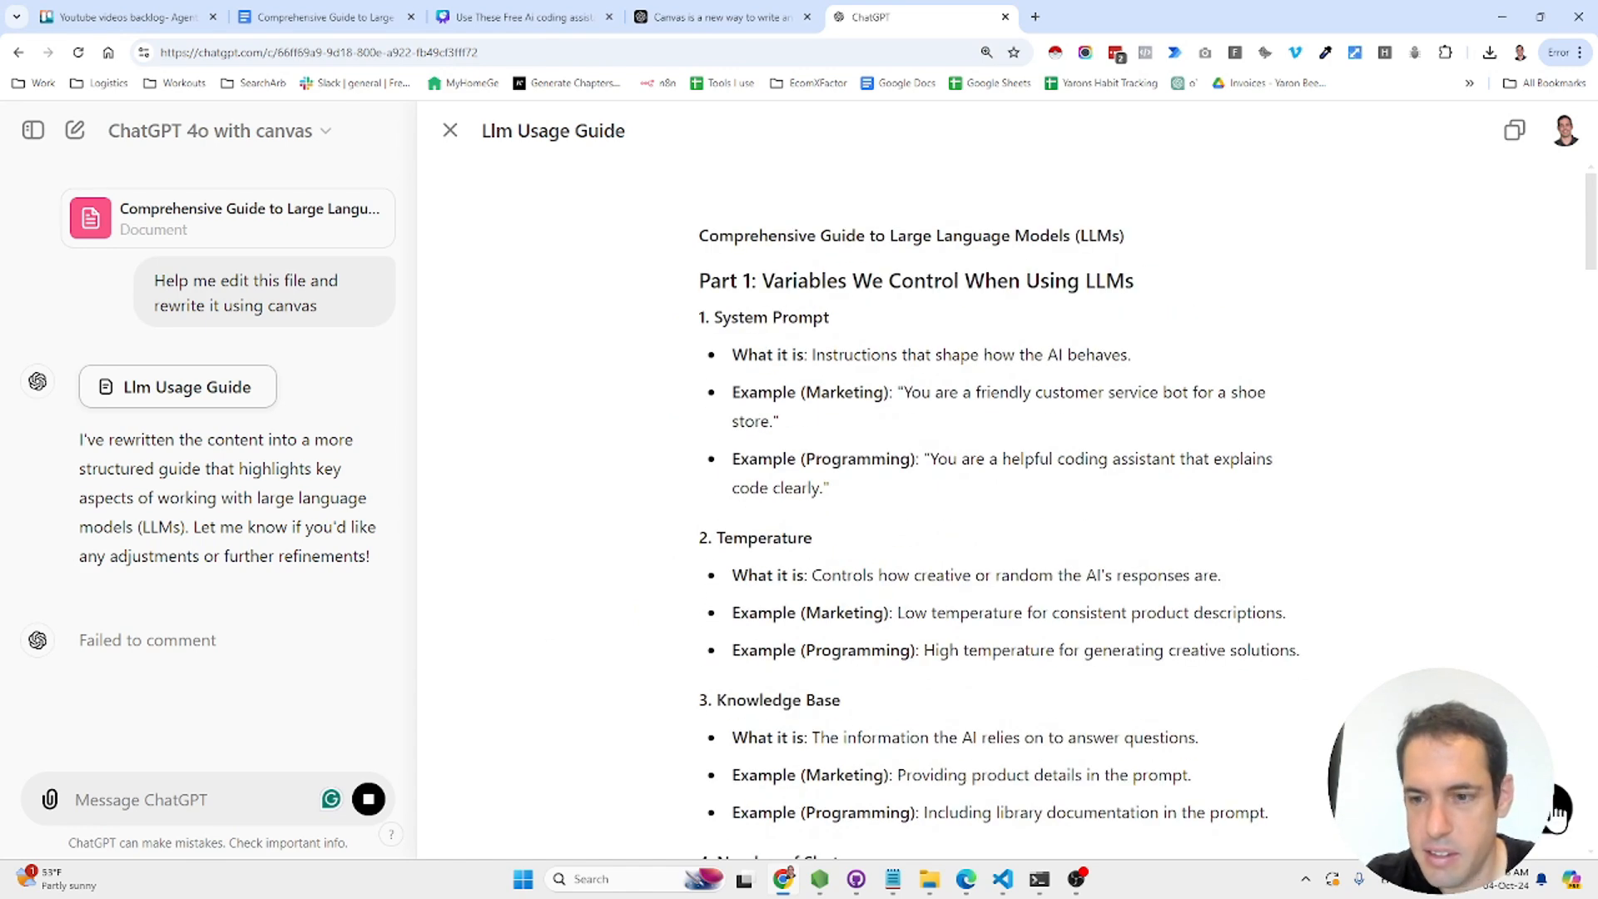
scroll(1003, 508, "down", 20)
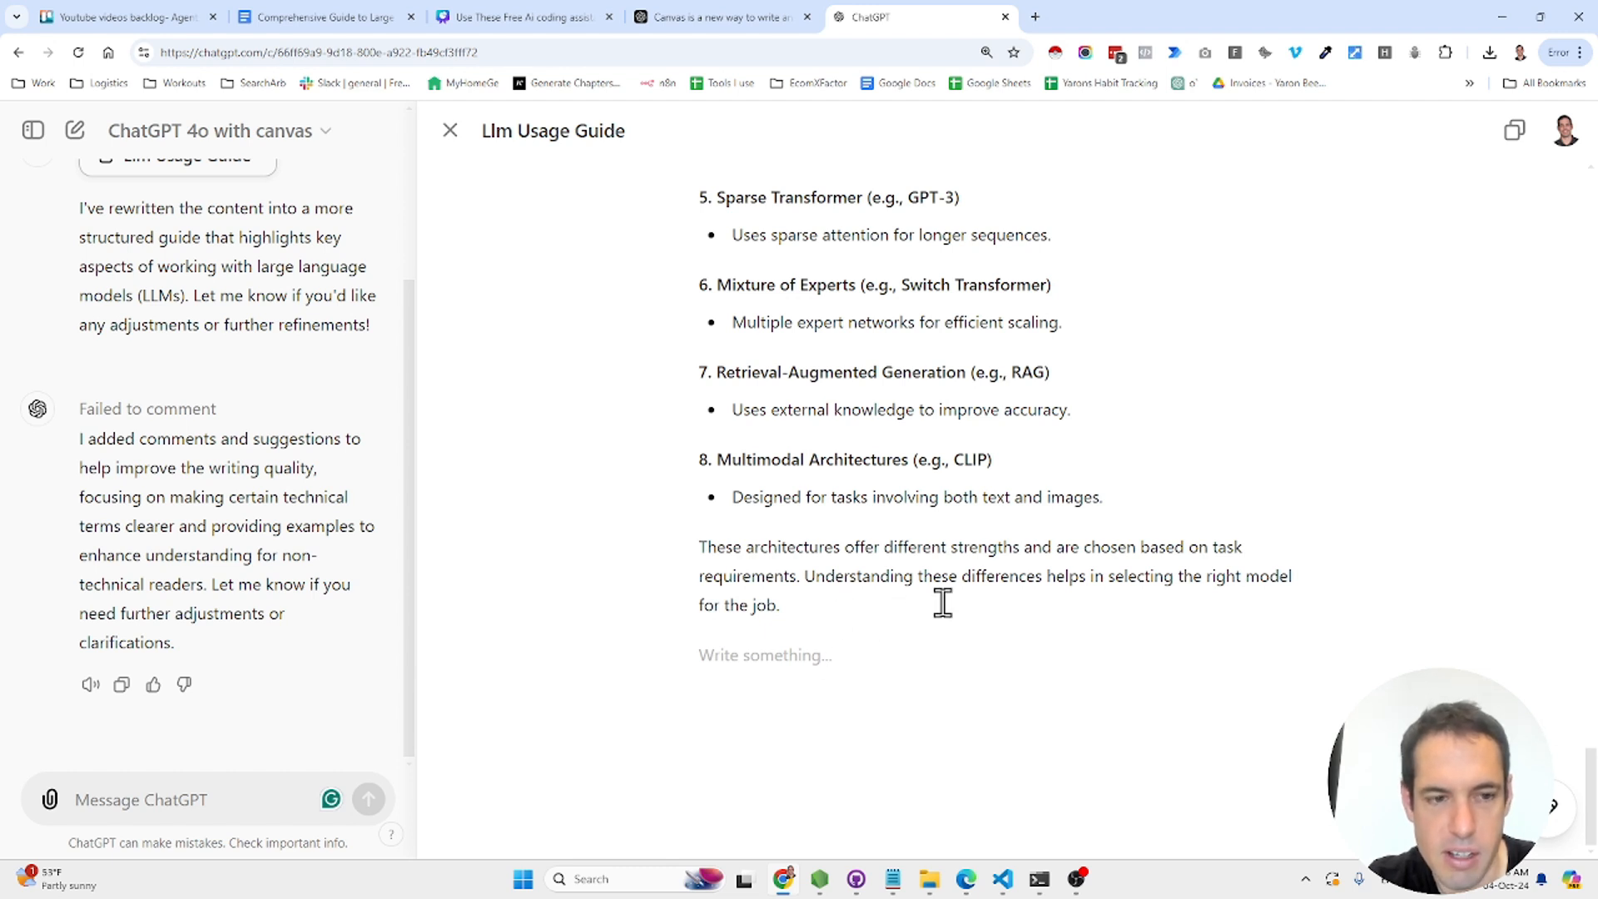
- Ask ChatGPT to elaborate the selected closing paragraph with 3 marketing examples of LLM architectures
triple_click(1094, 598)
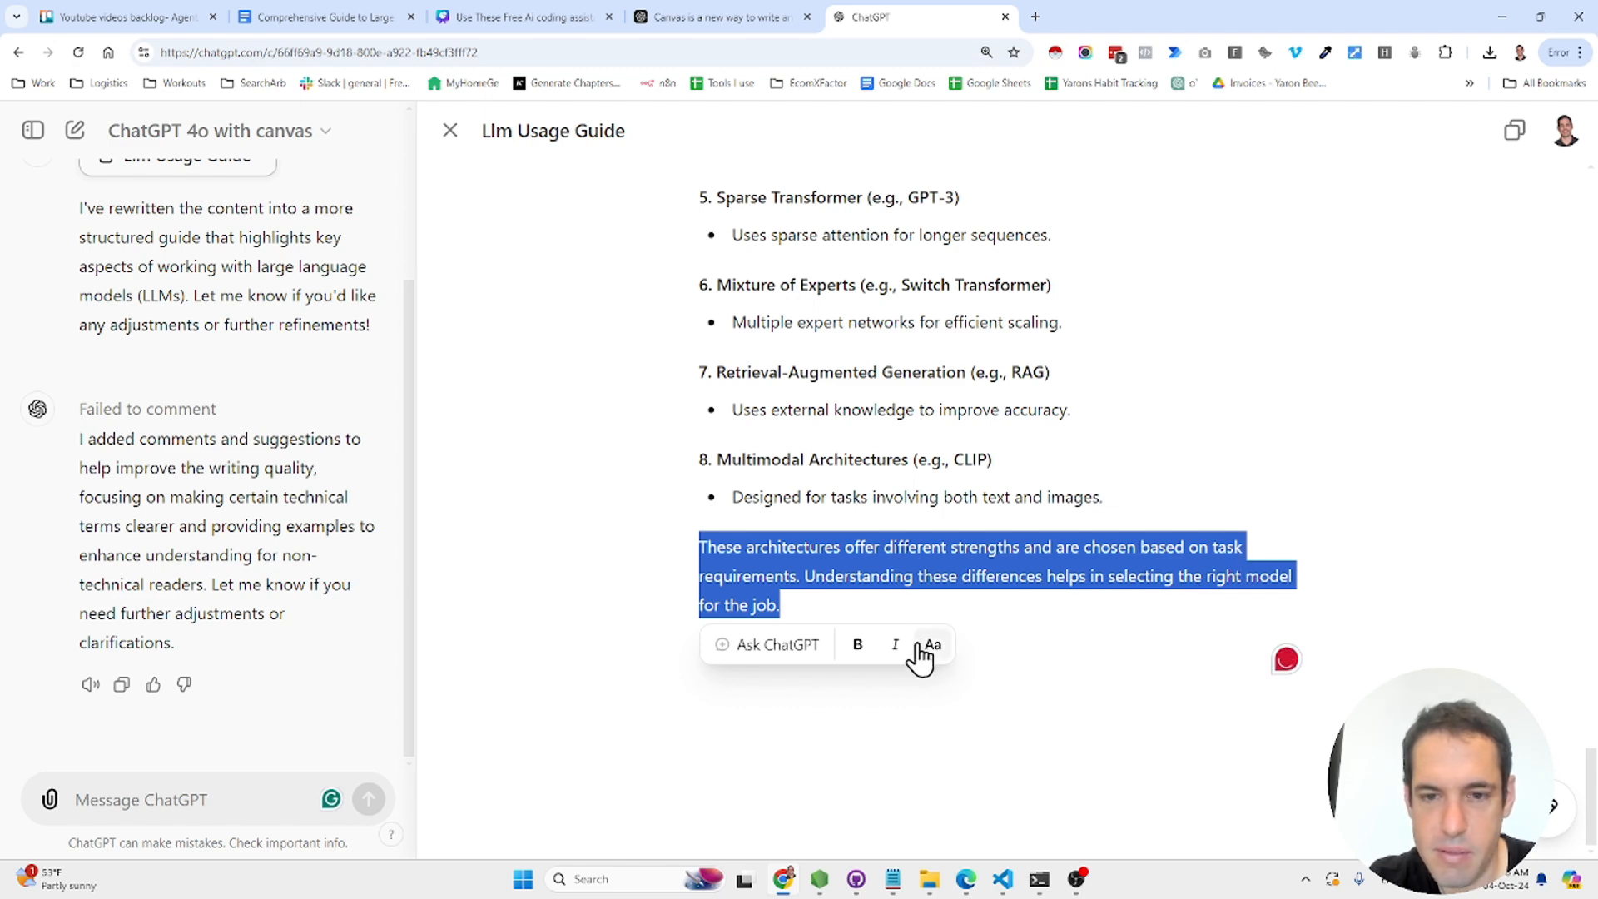
scroll(830, 545, "up", 20)
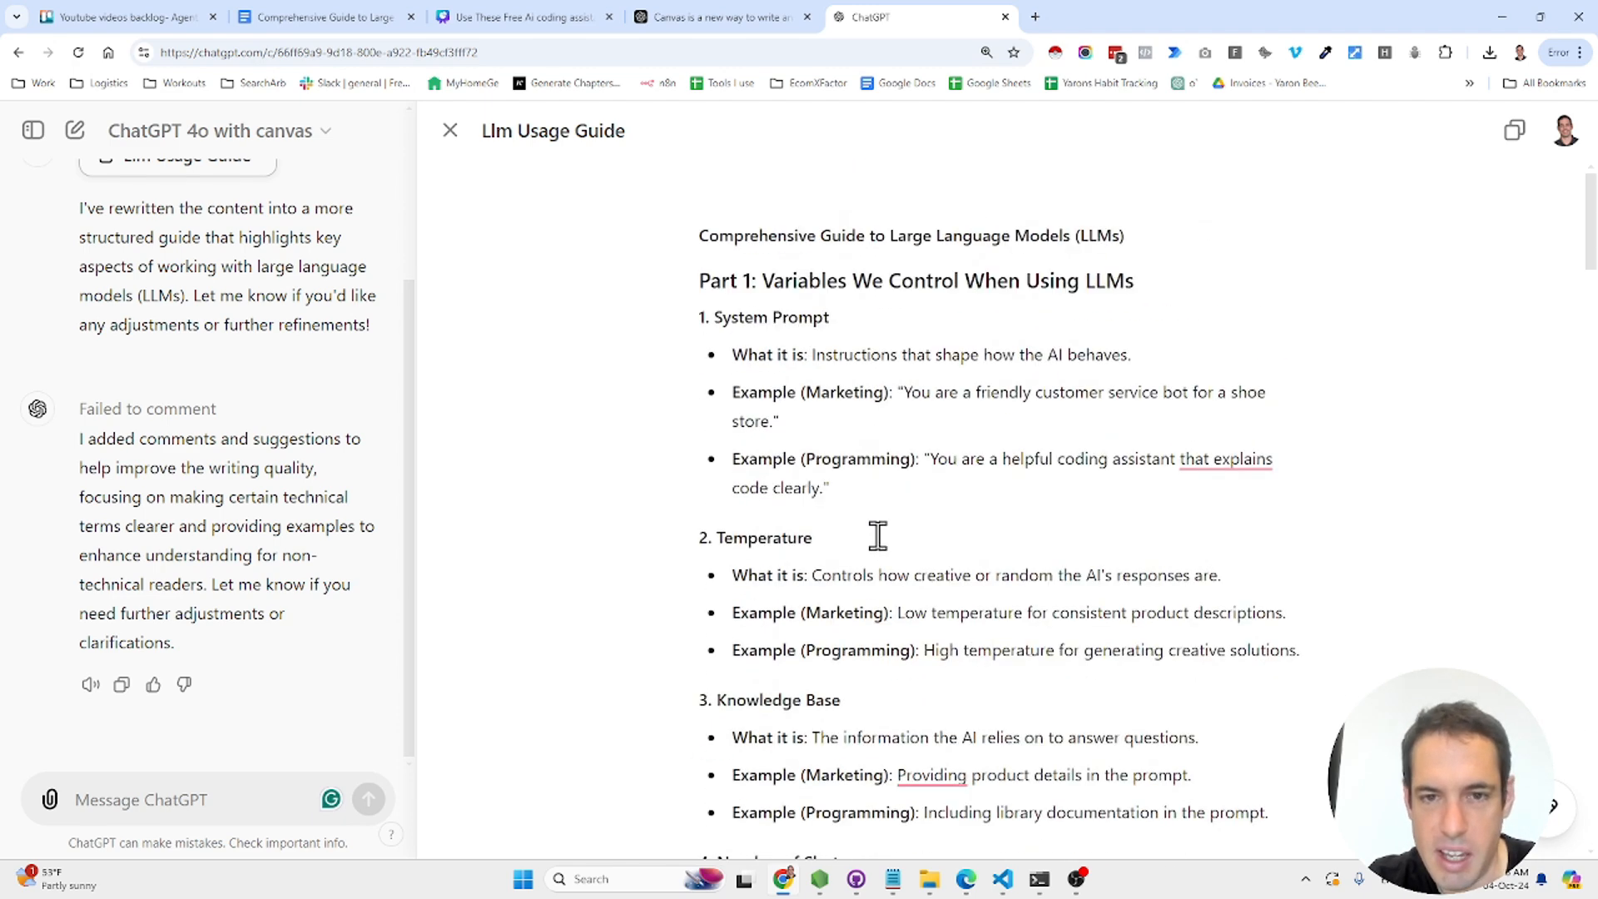
scroll(1037, 533, "down", 20)
left_click(950, 566)
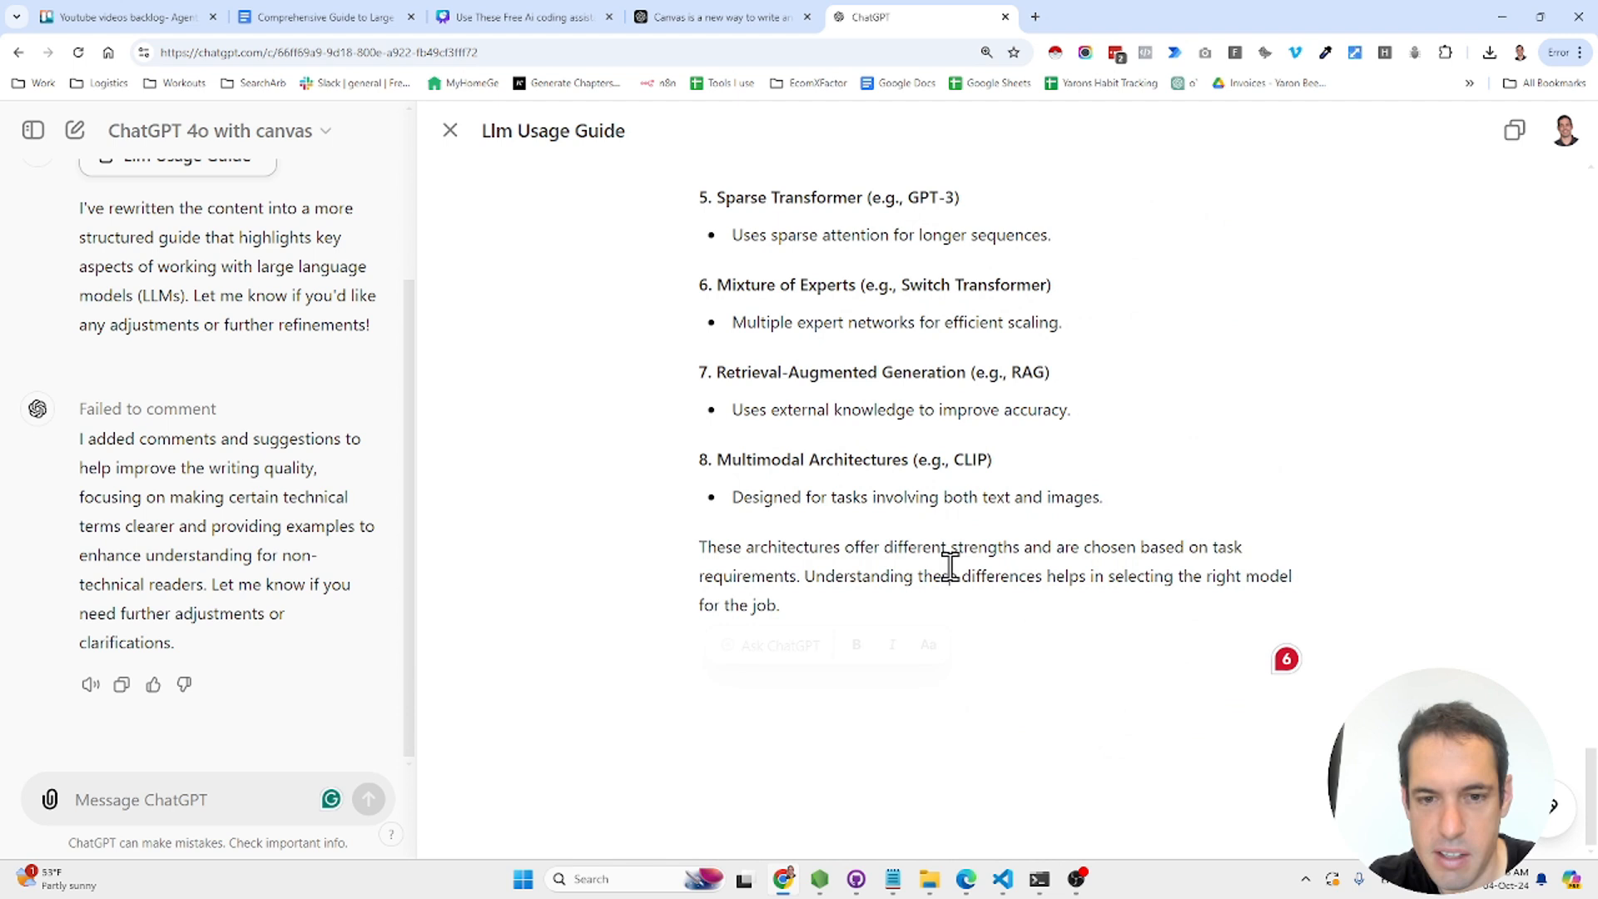
triple_click(1201, 560)
left_click(760, 657)
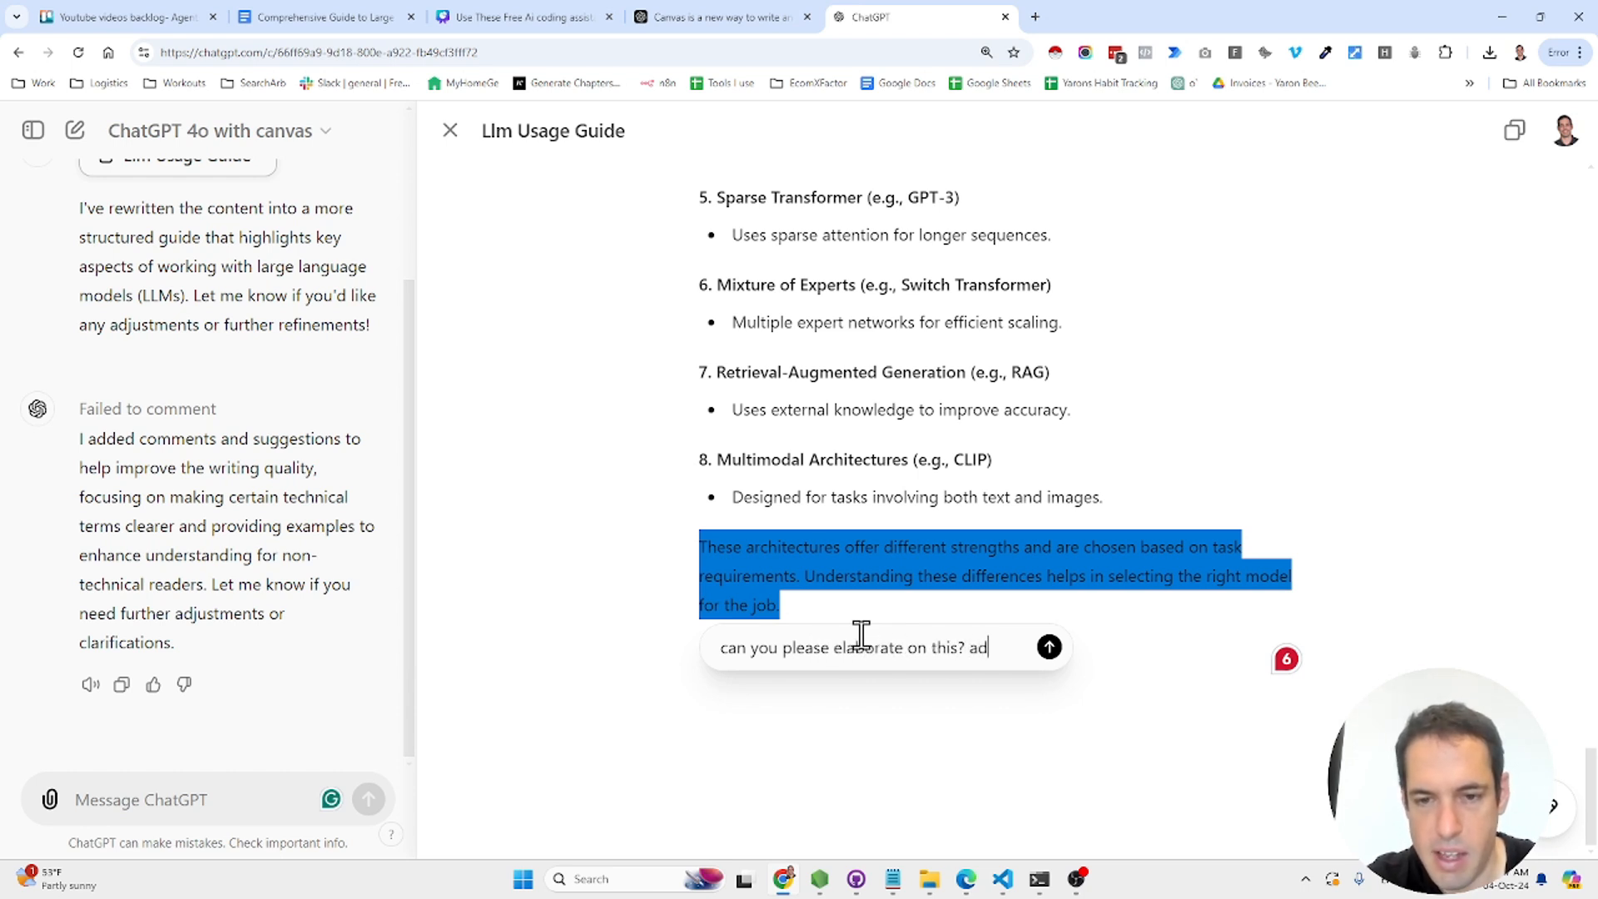
type("can you please elaborate on this? add 3 exeampls related to marketing")
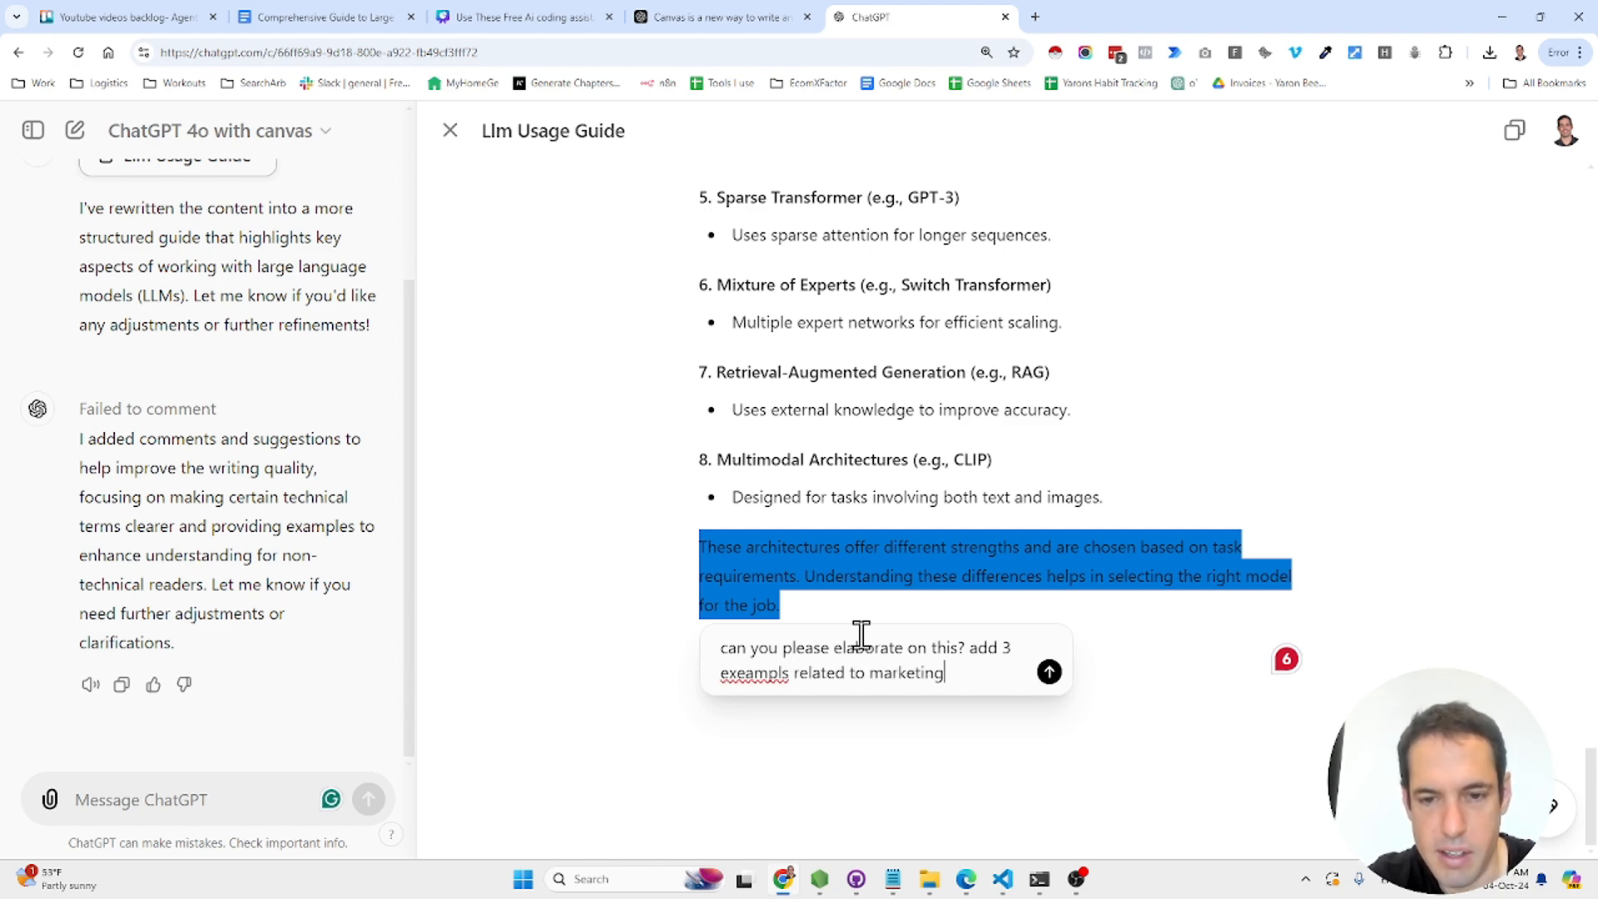
key("Return")
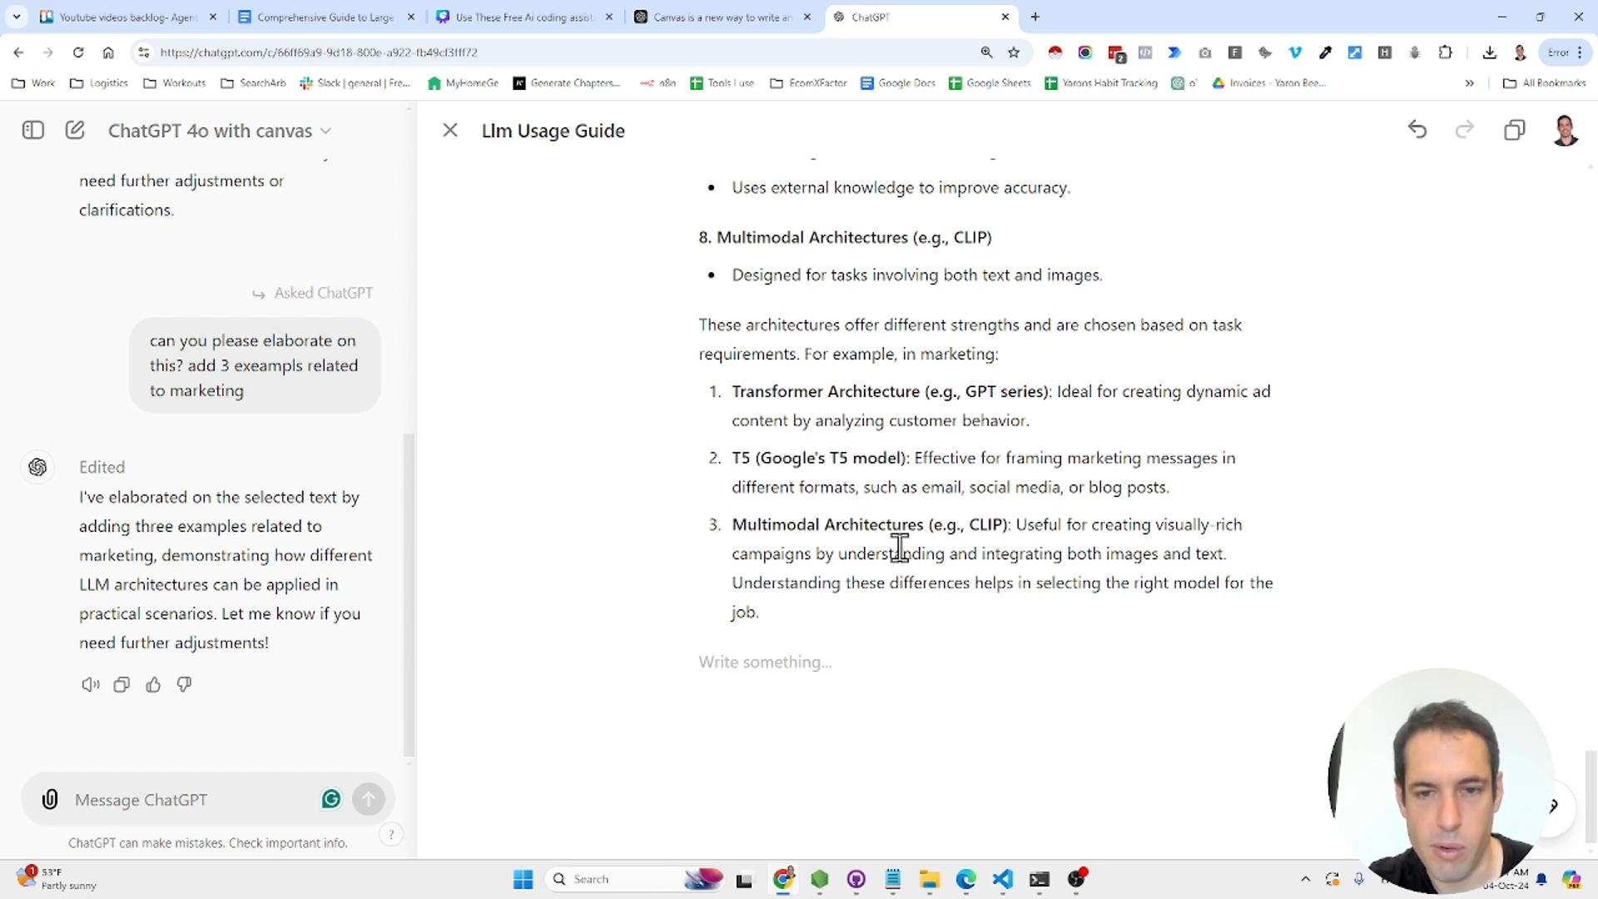
- Select the whole guide and set Adjust the length to Longest, making it about 75% longer
left_click(1134, 688)
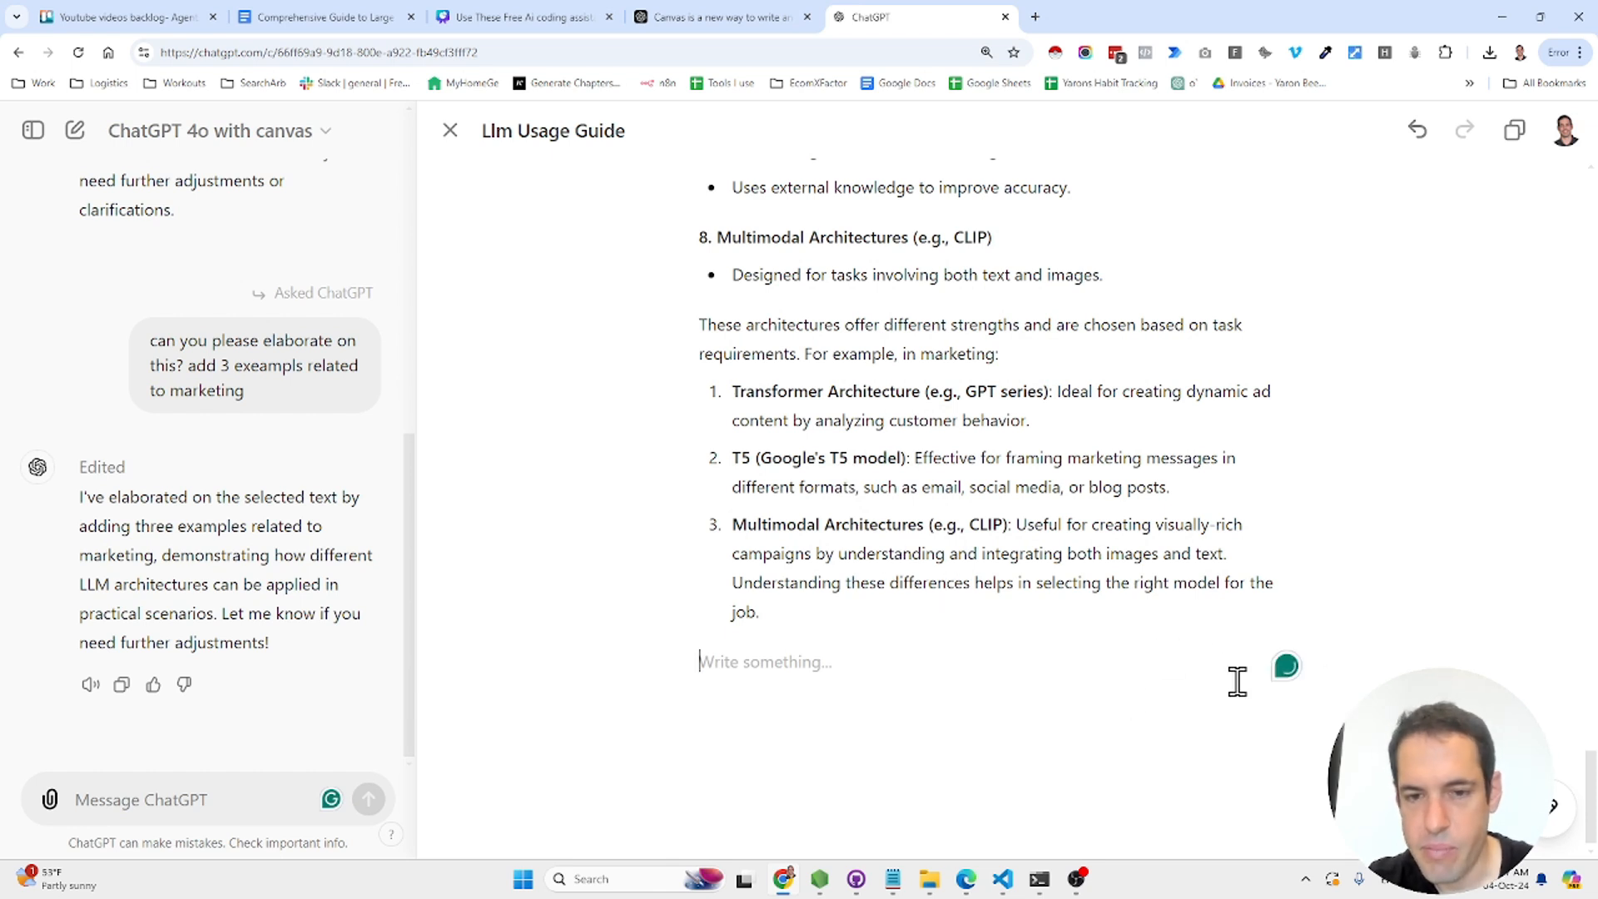
type("e")
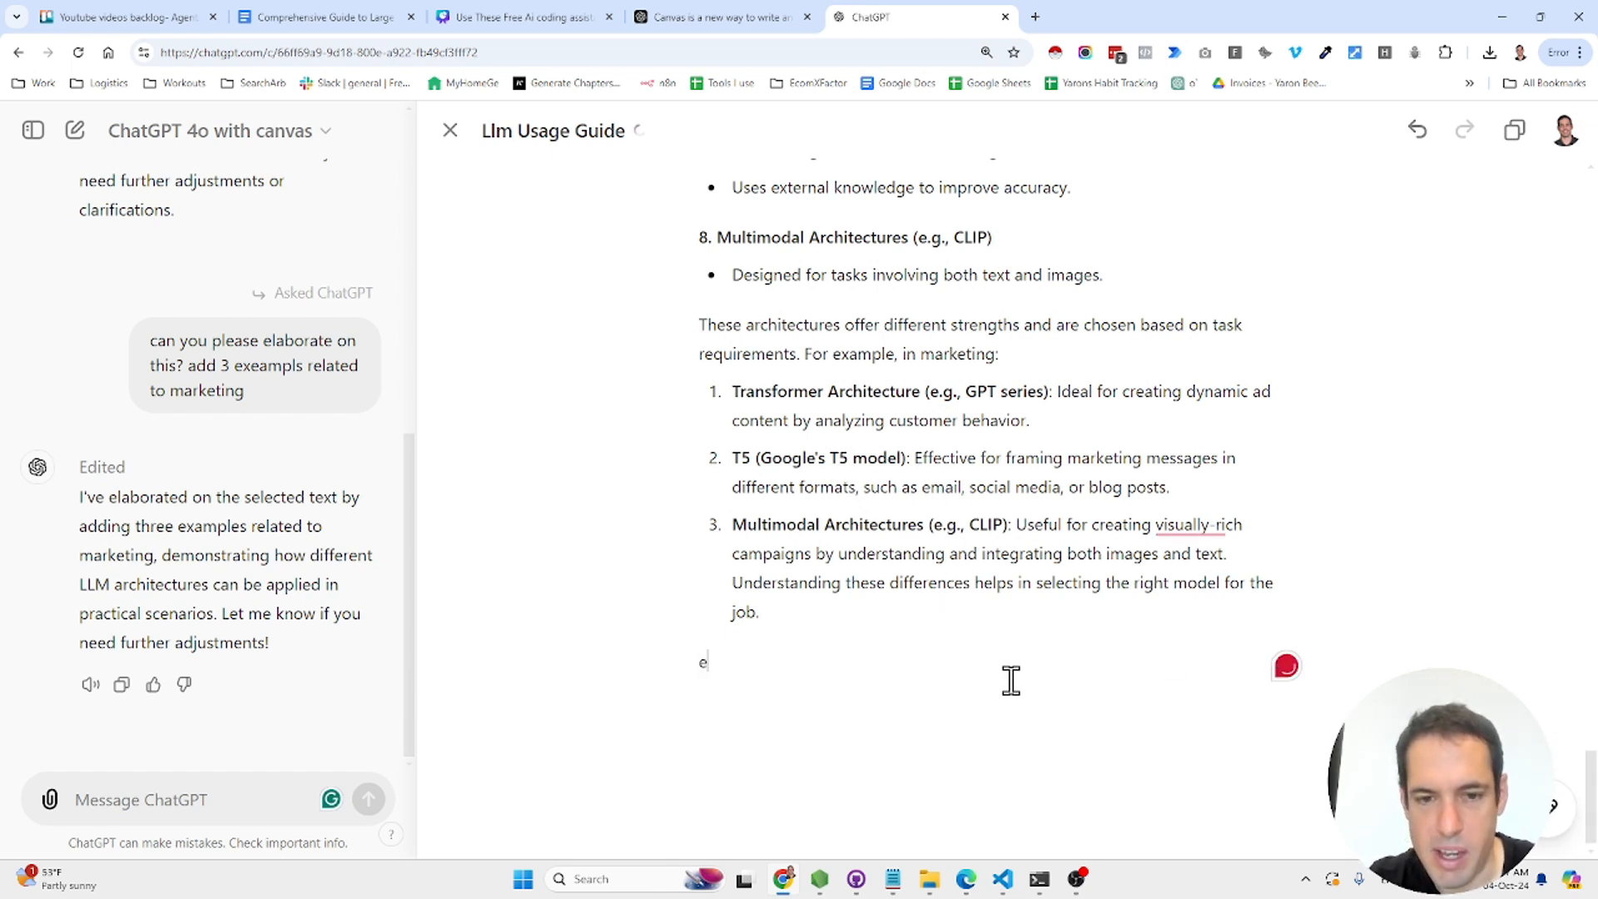
type("n")
key("BackSpace")
key("BackSpace")
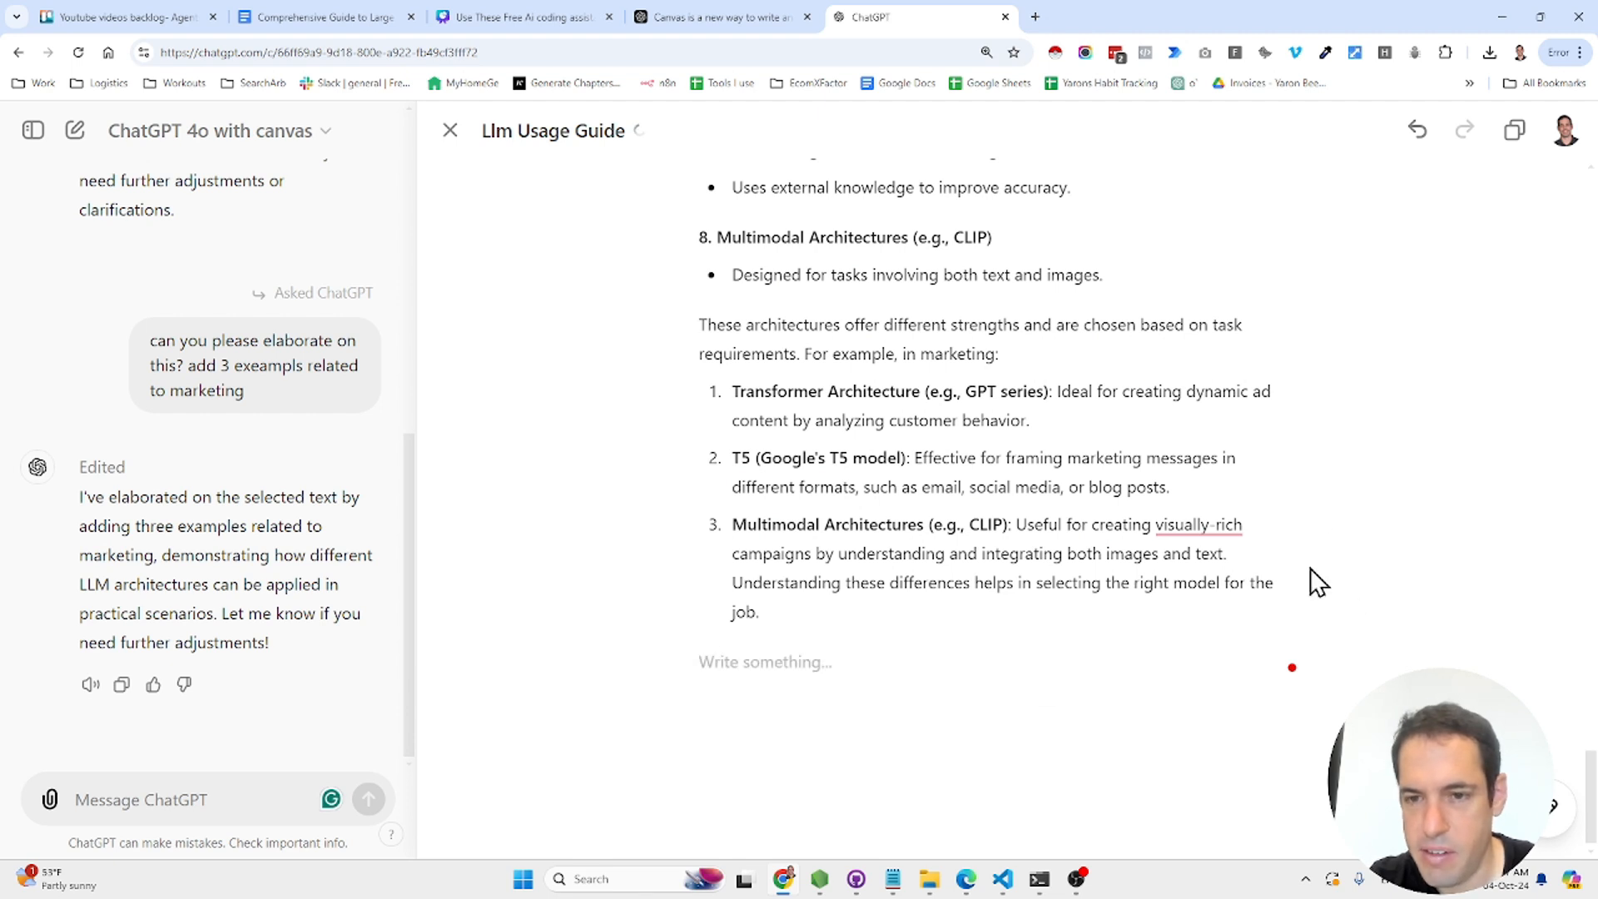
mouse_move(1549, 807)
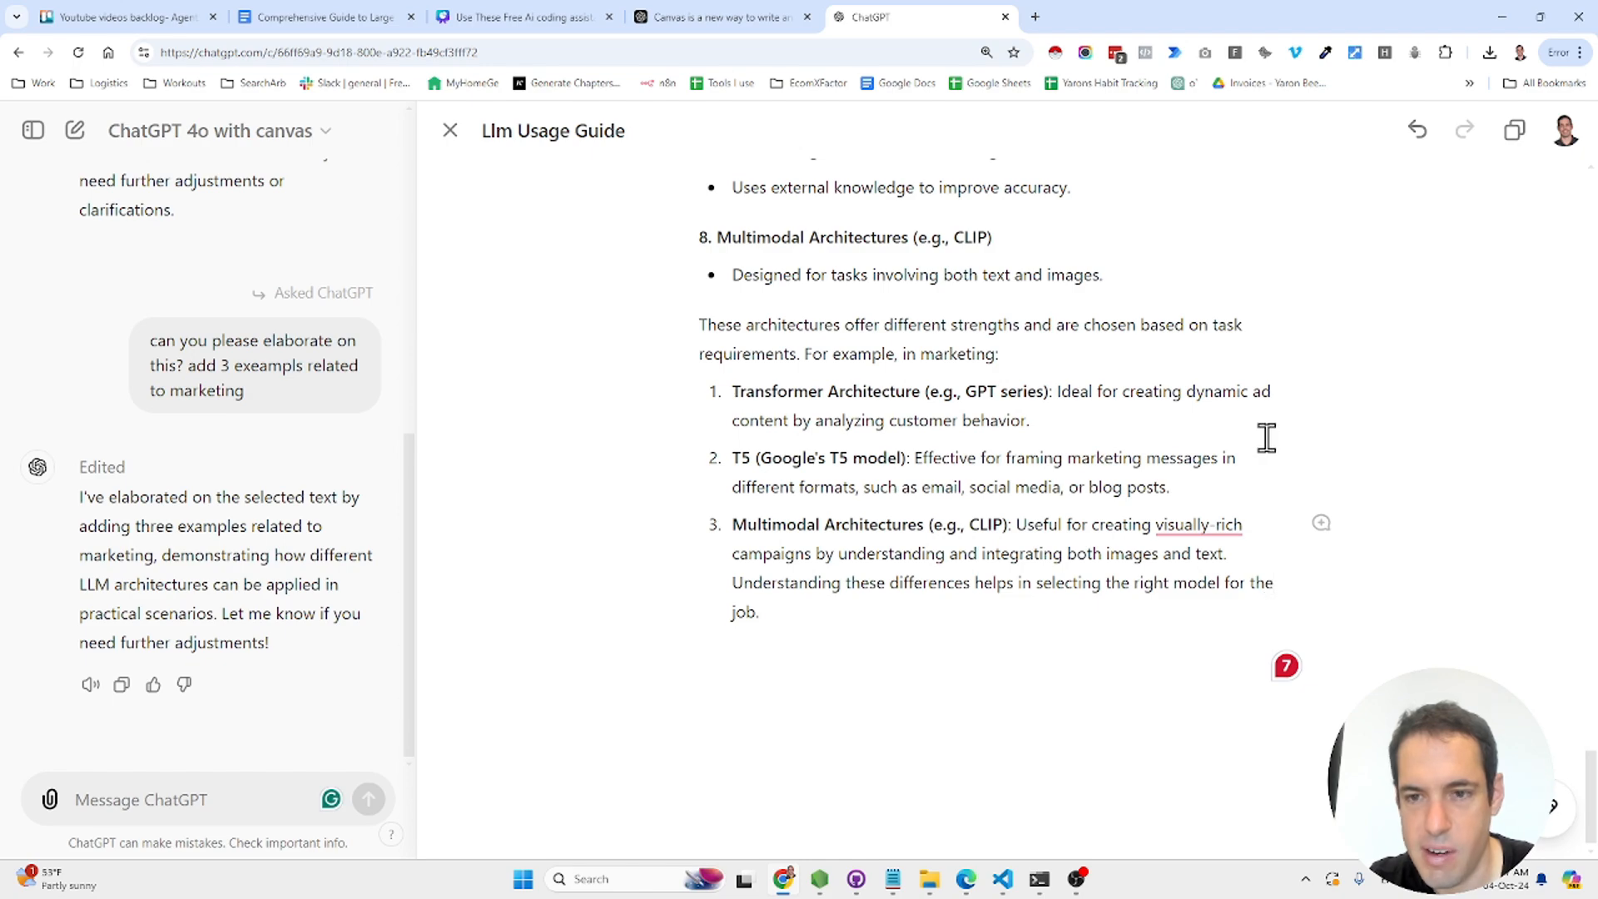
scroll(1267, 437, "up", 15)
scroll(1266, 437, "up", 10)
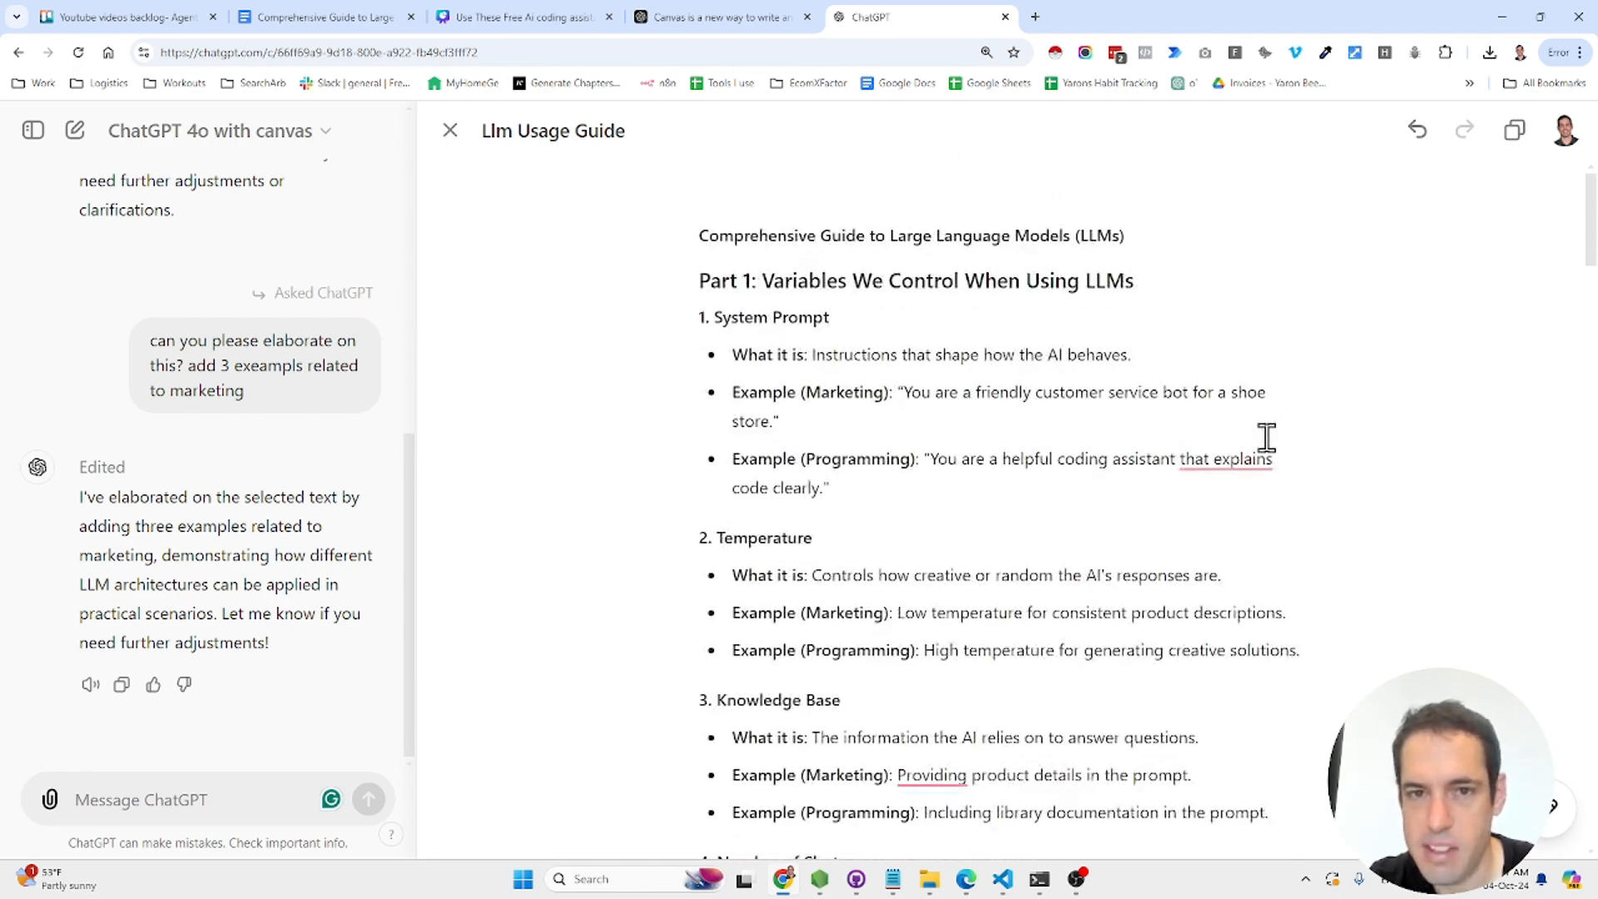
key("ctrl+a")
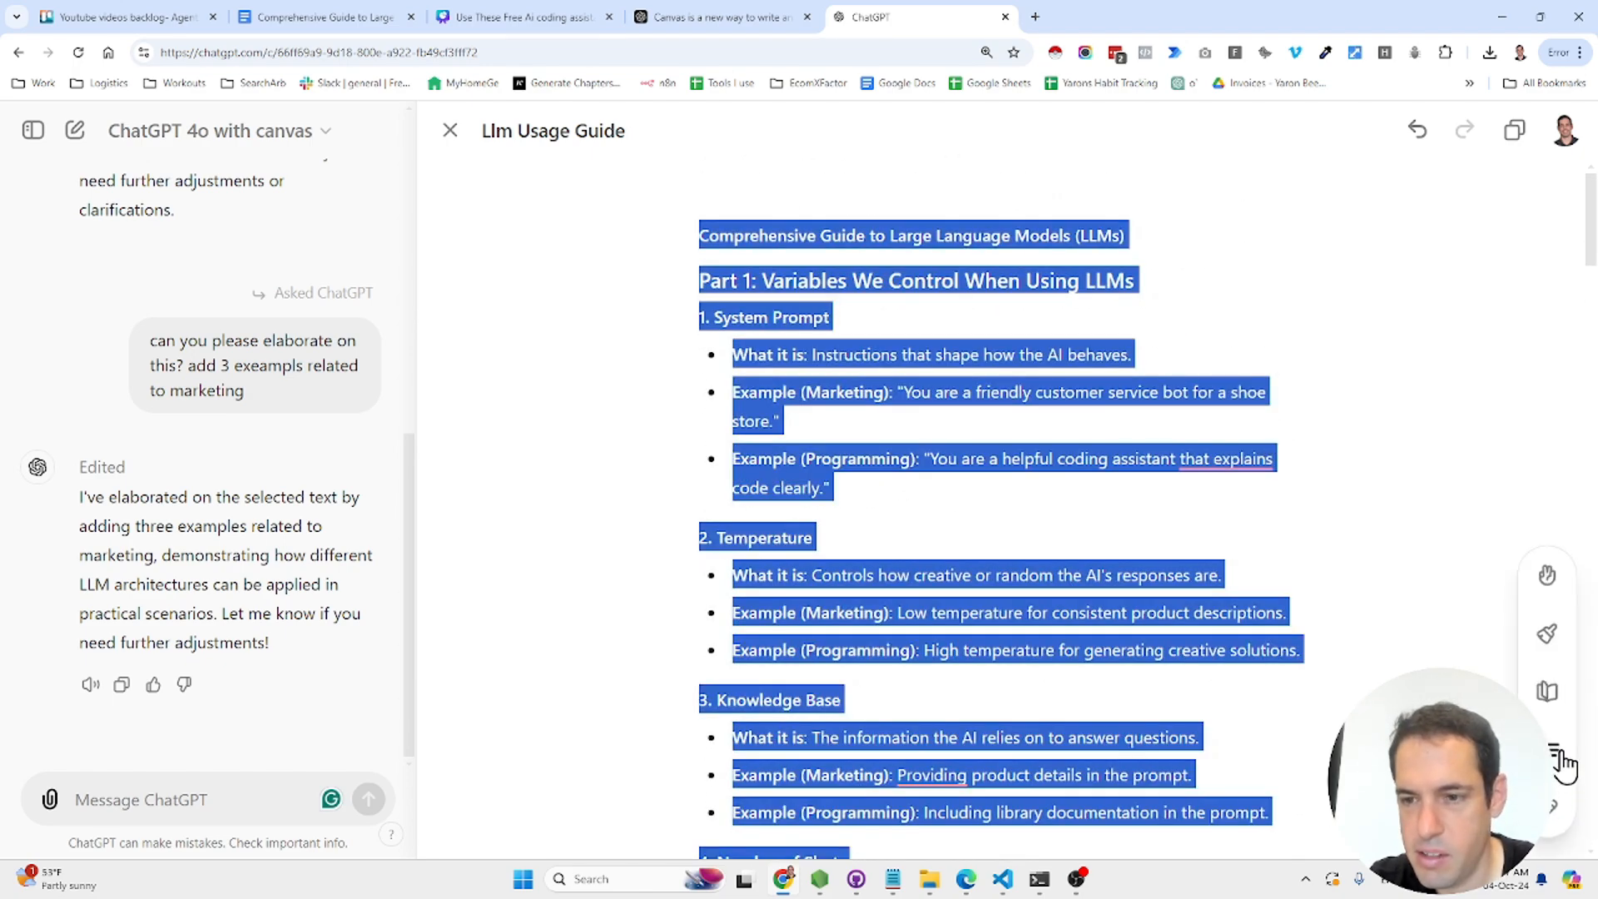
left_click(1559, 757)
left_click_drag(1550, 684, 1550, 539)
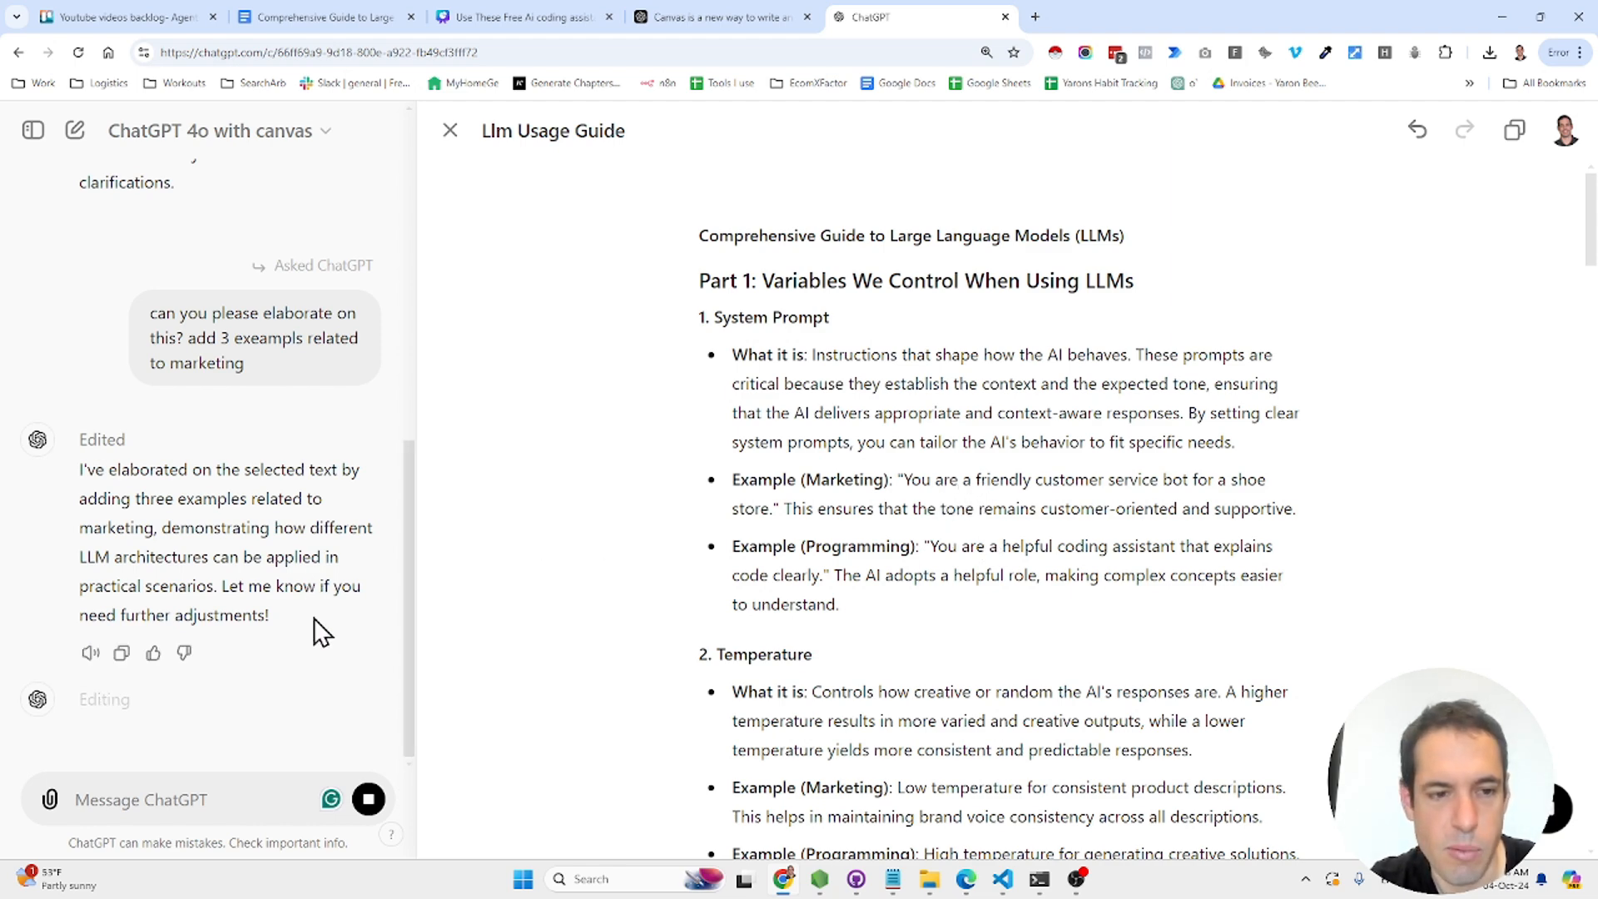
scroll(1041, 632, "down", 9)
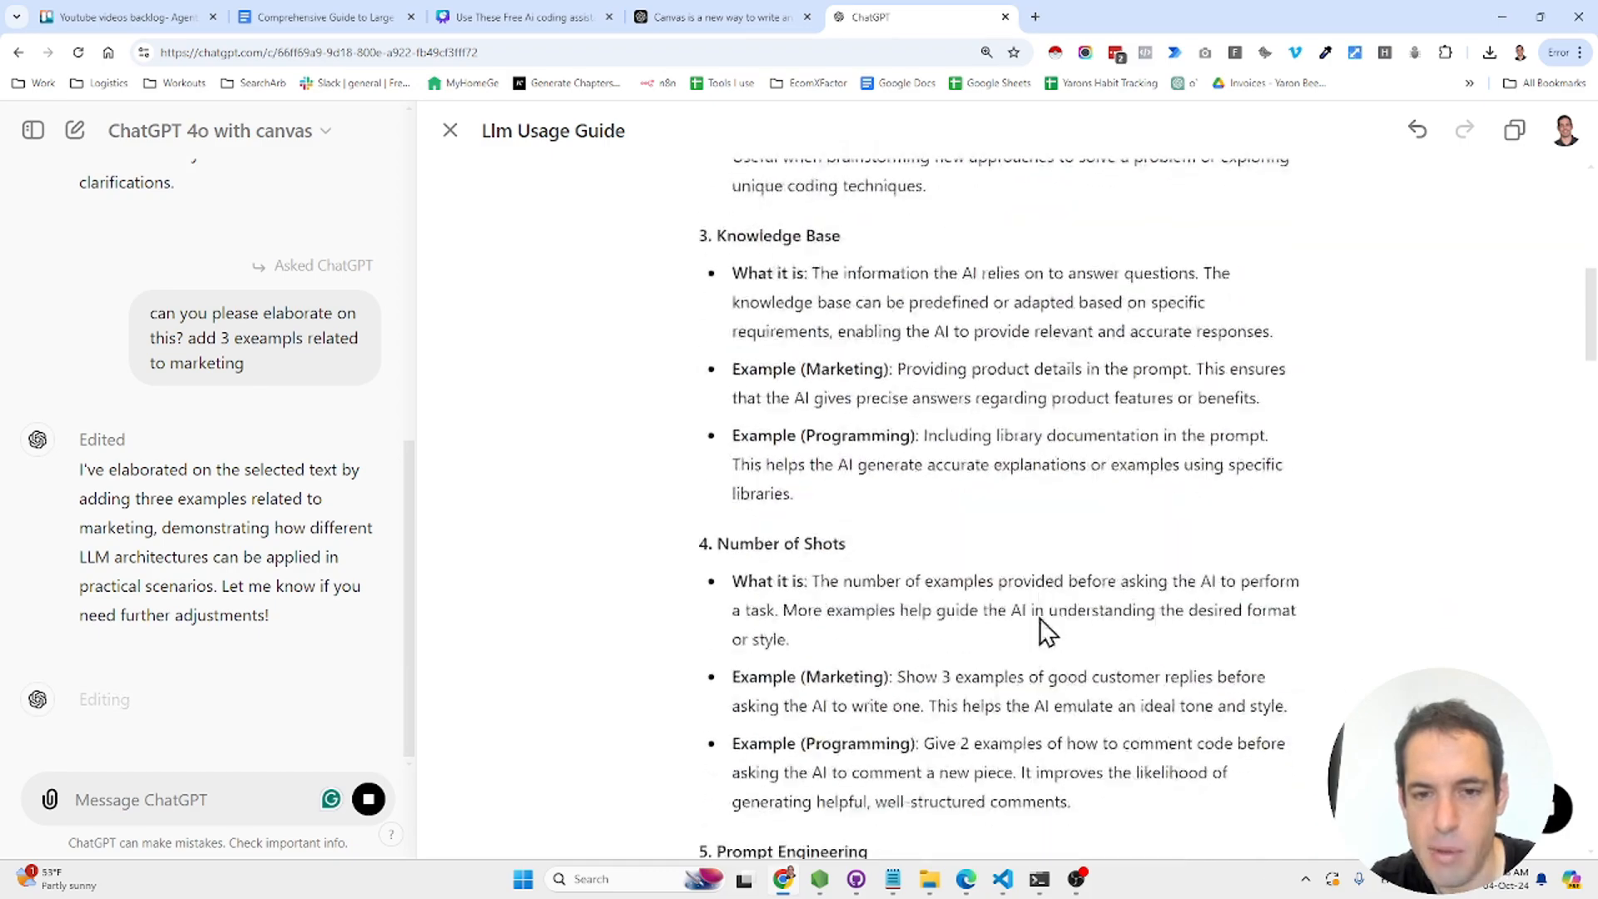
scroll(1040, 633, "down", 20)
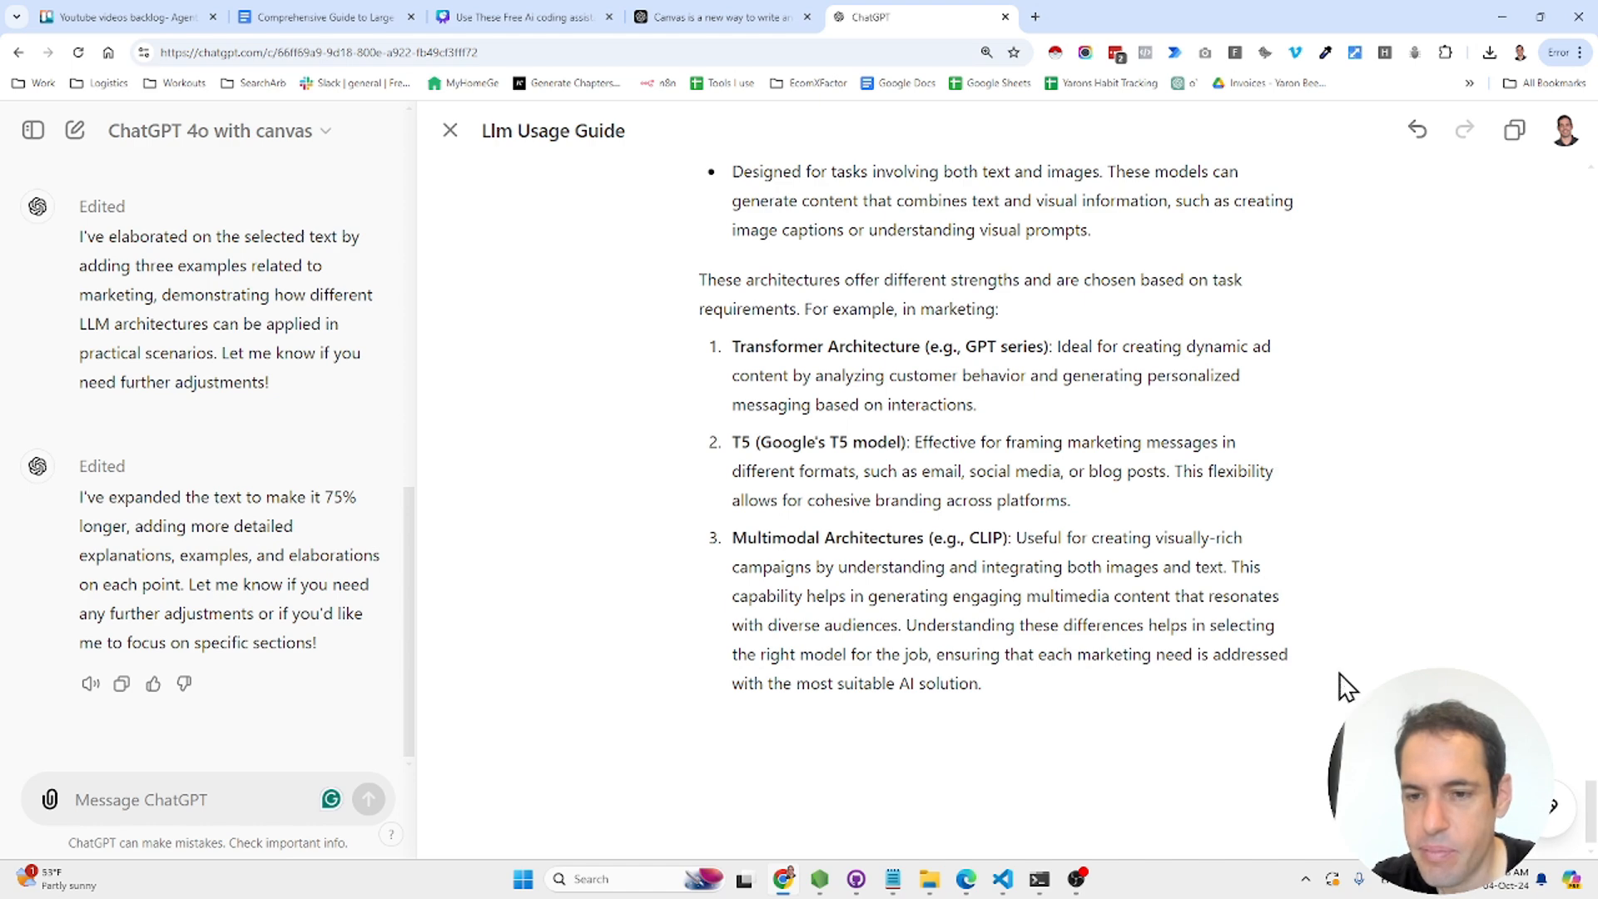
key("ctrl+a")
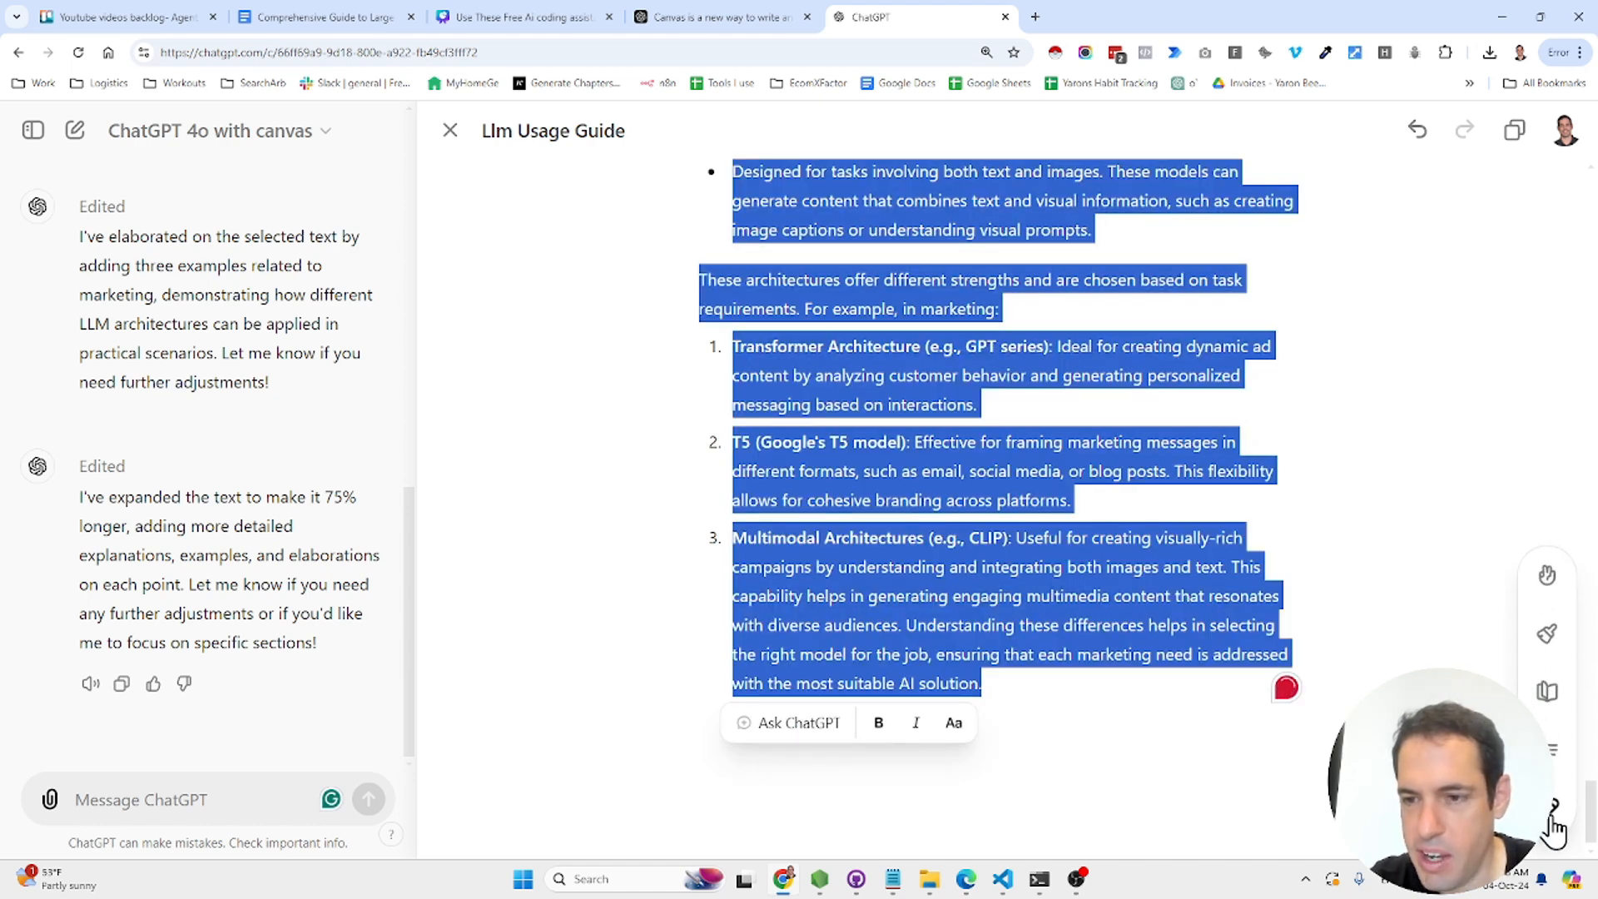
- Select the entire guide and set its reading level to High School
left_click(1554, 824)
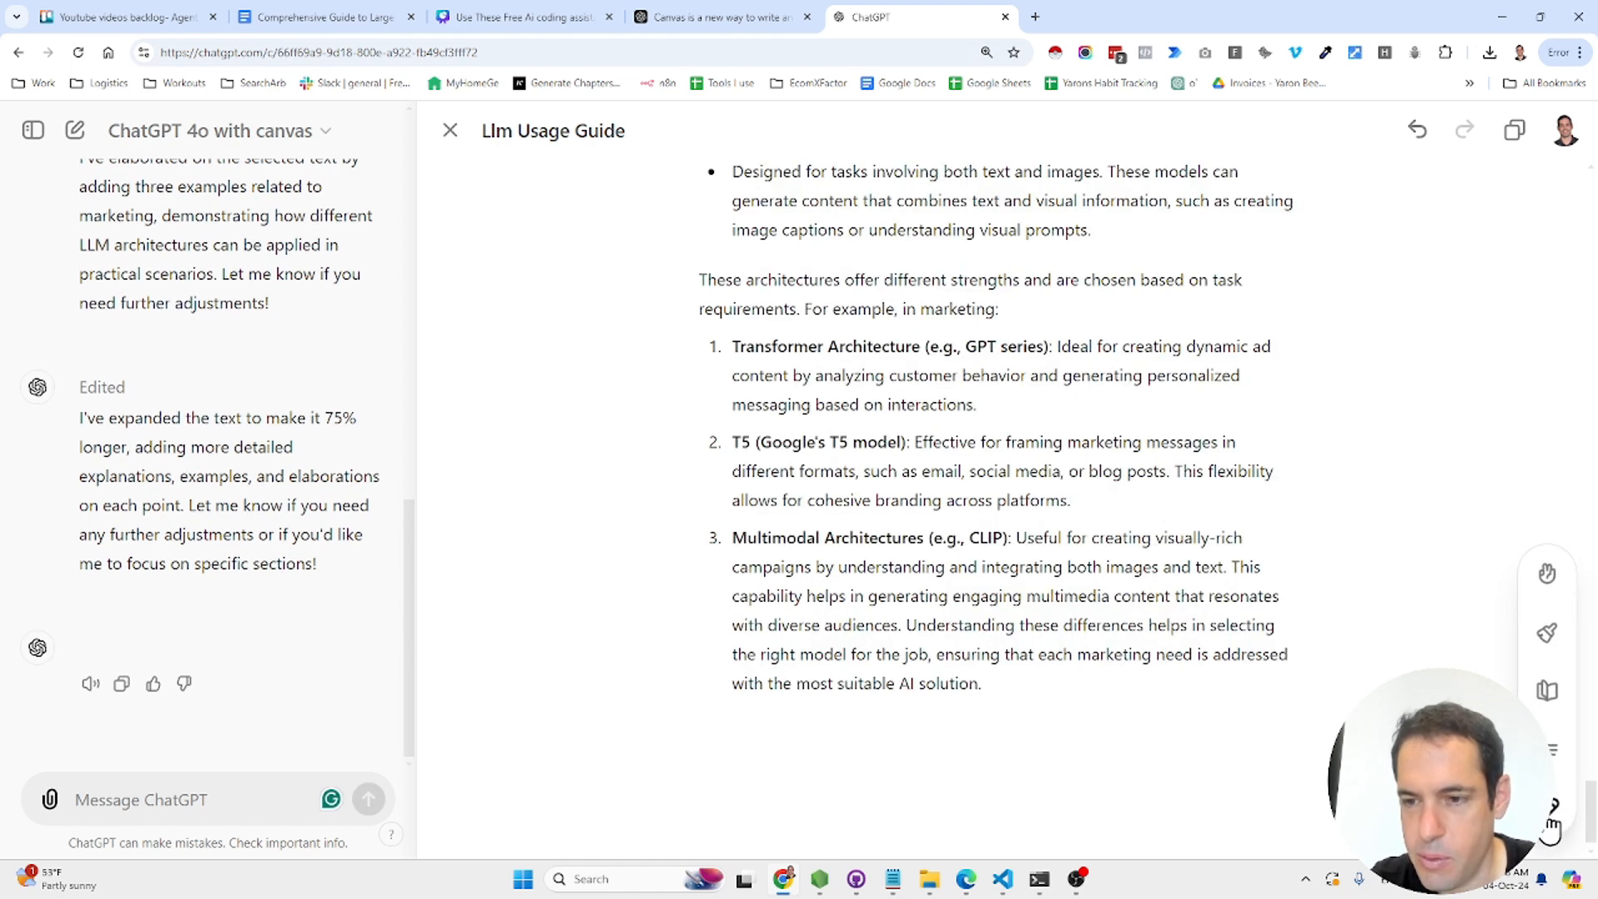
key("ctrl+a")
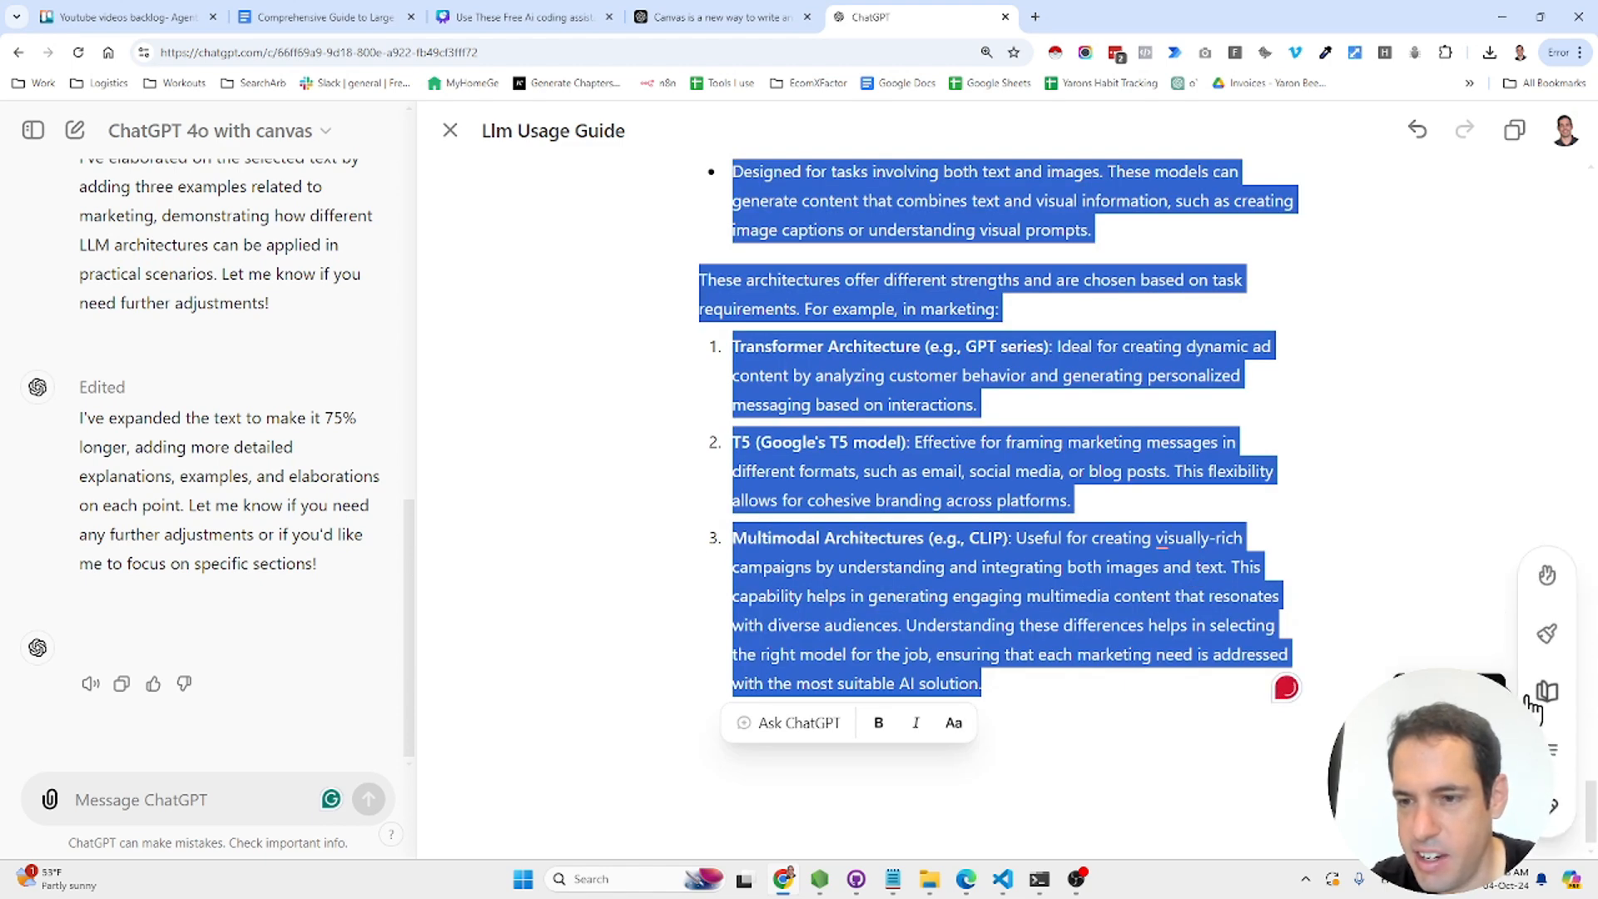
left_click(1549, 693)
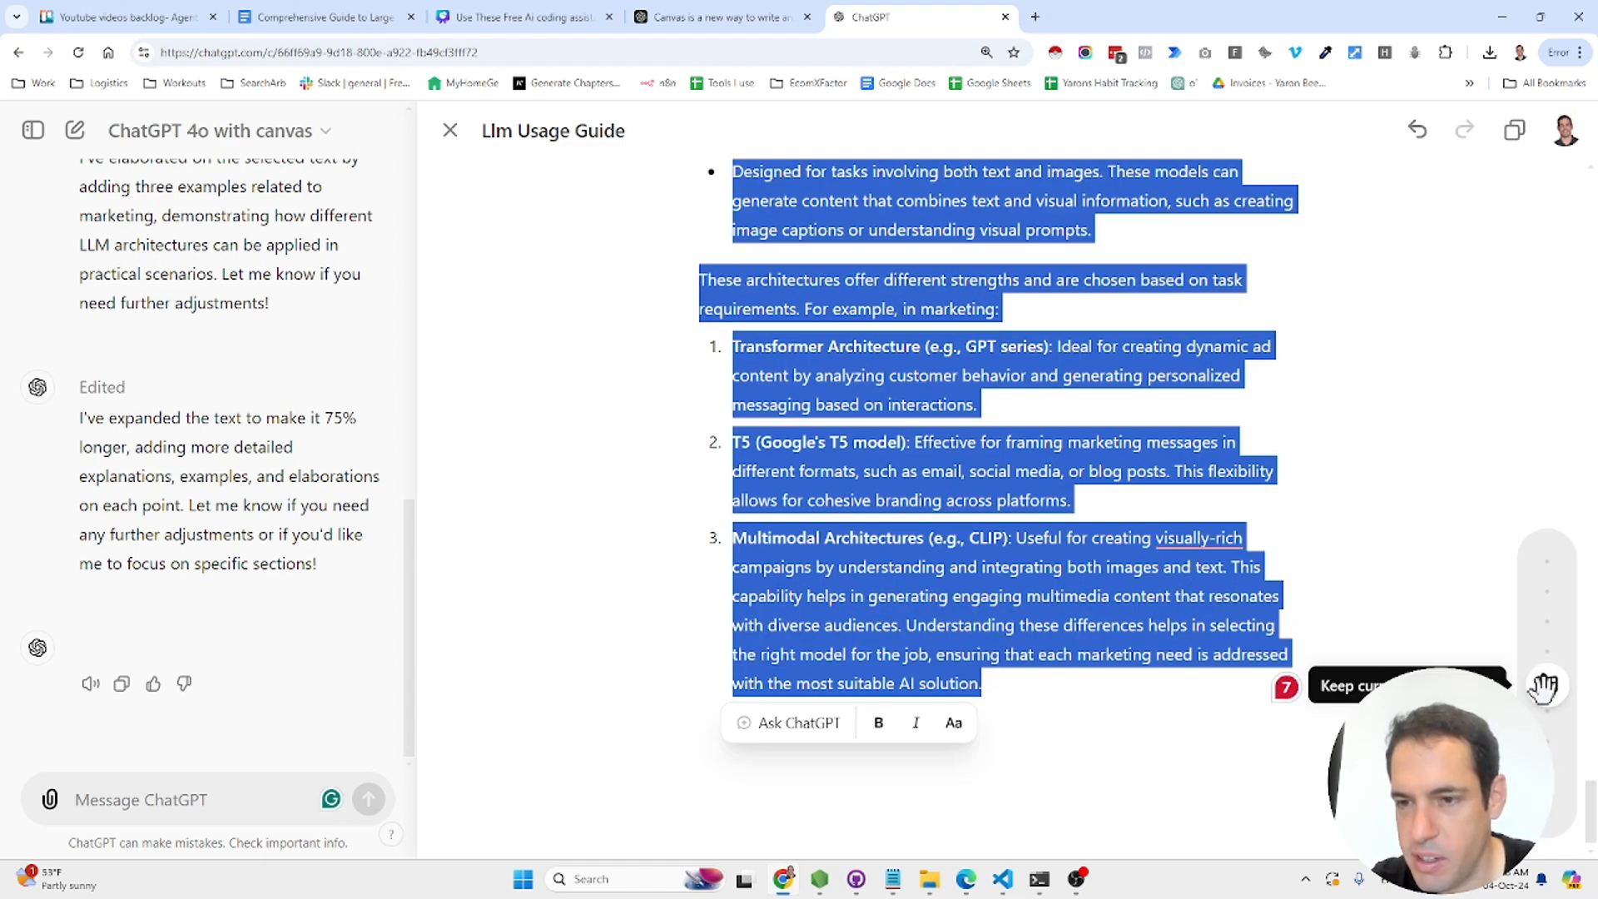
left_click_drag(1544, 685, 1550, 577)
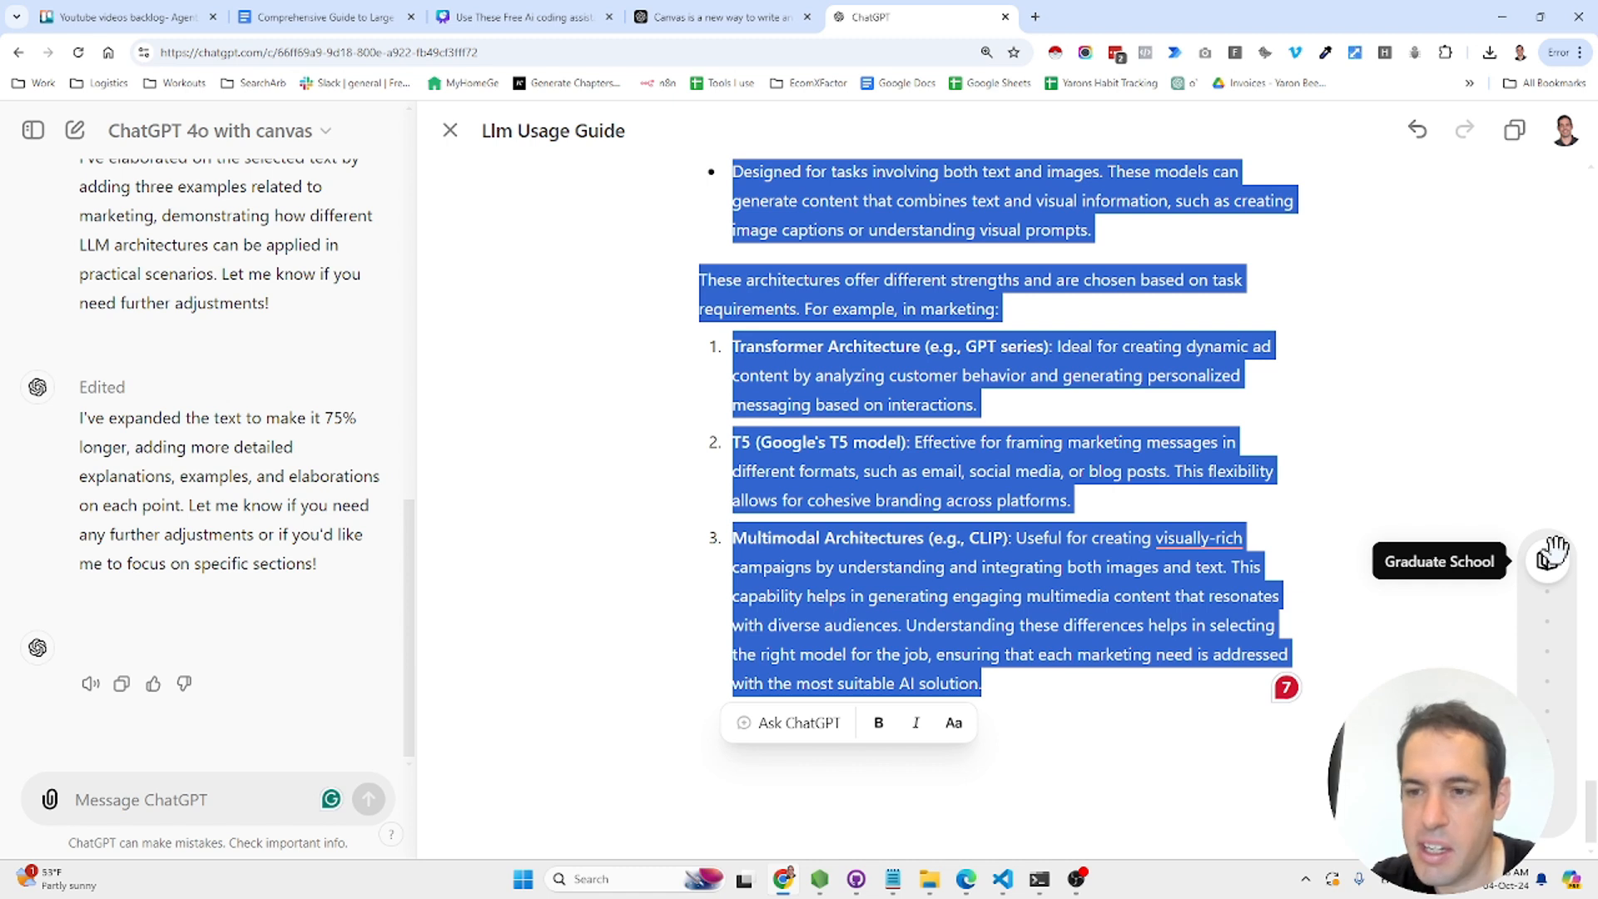
left_click_drag(1553, 549, 1549, 841)
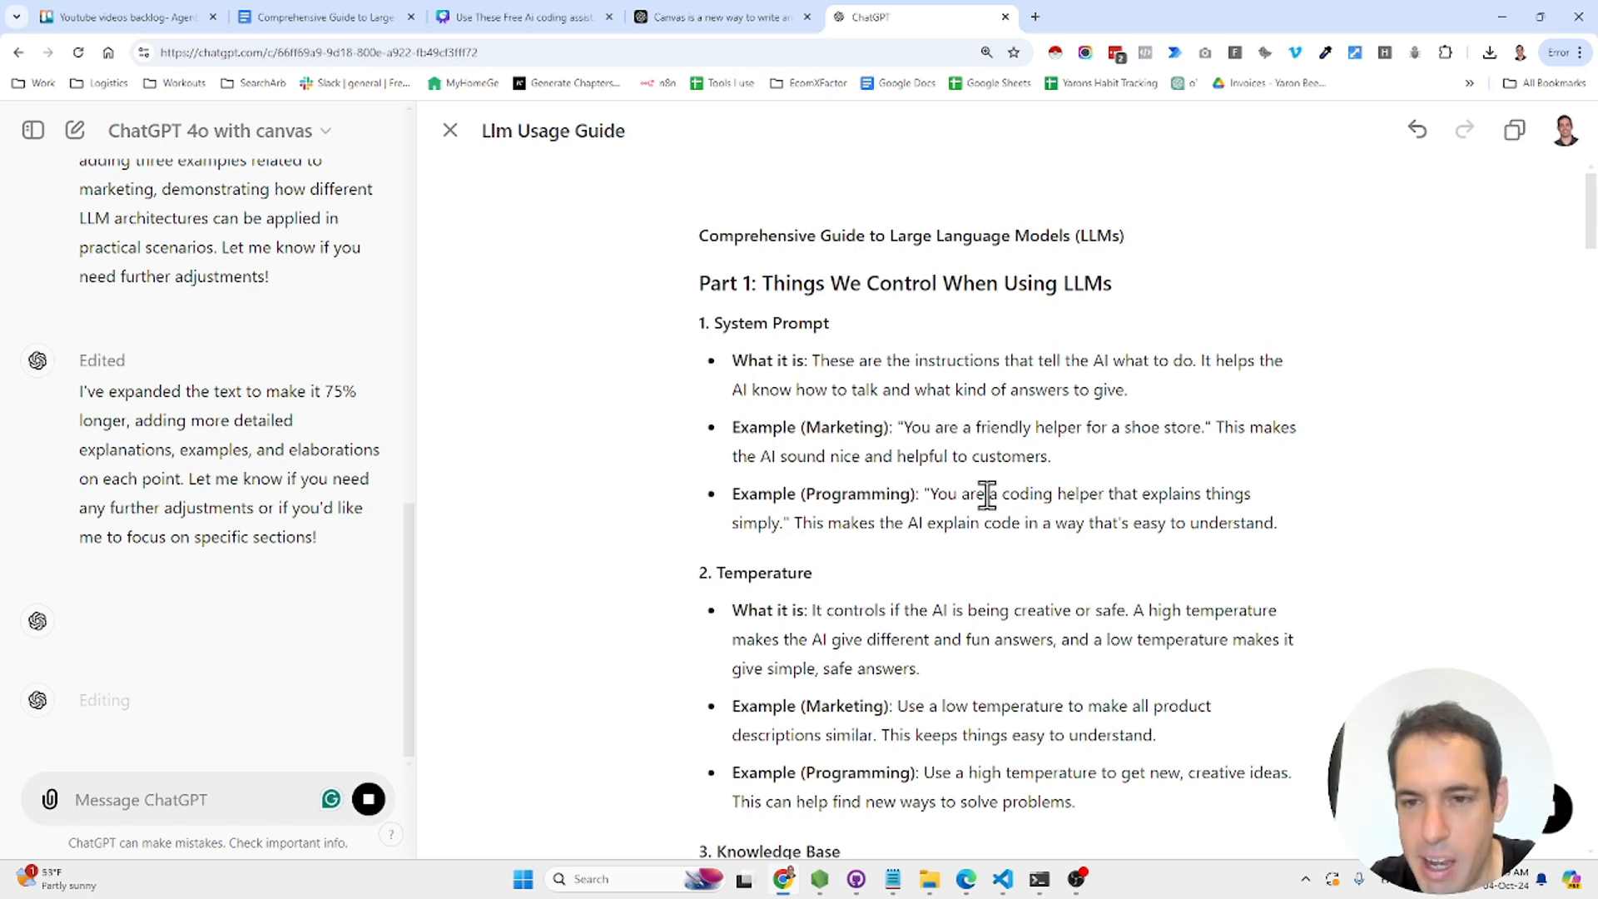
- Stop the simpler-language rewrite partway, keeping the detailed Knowledge Base explanations
scroll(1059, 543, "down", 2)
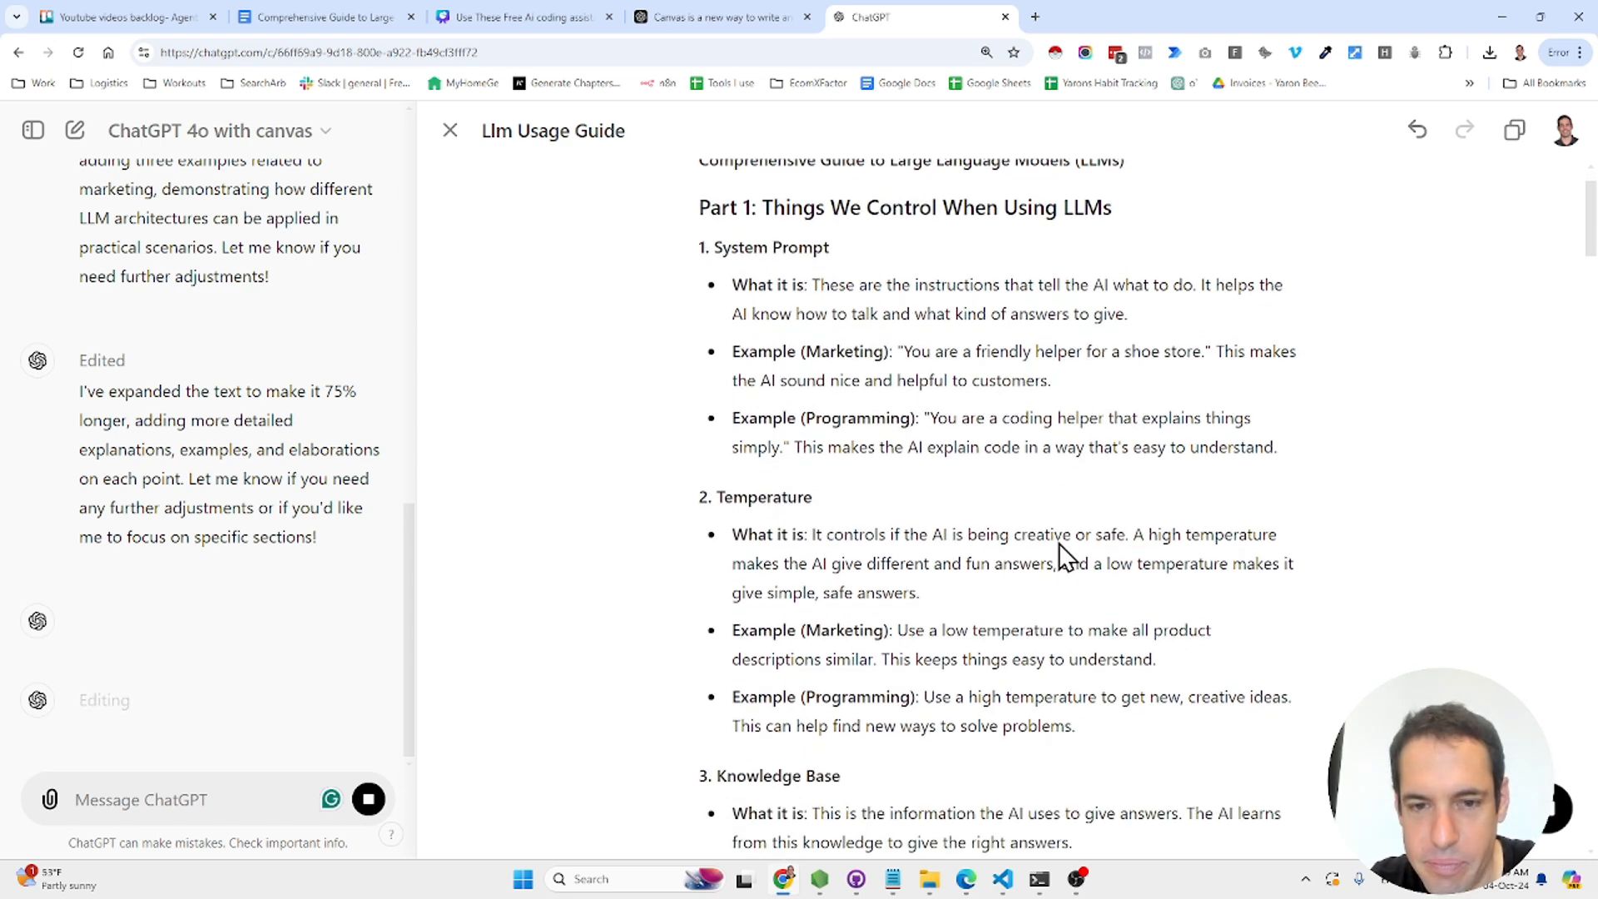
scroll(1058, 543, "down", 1)
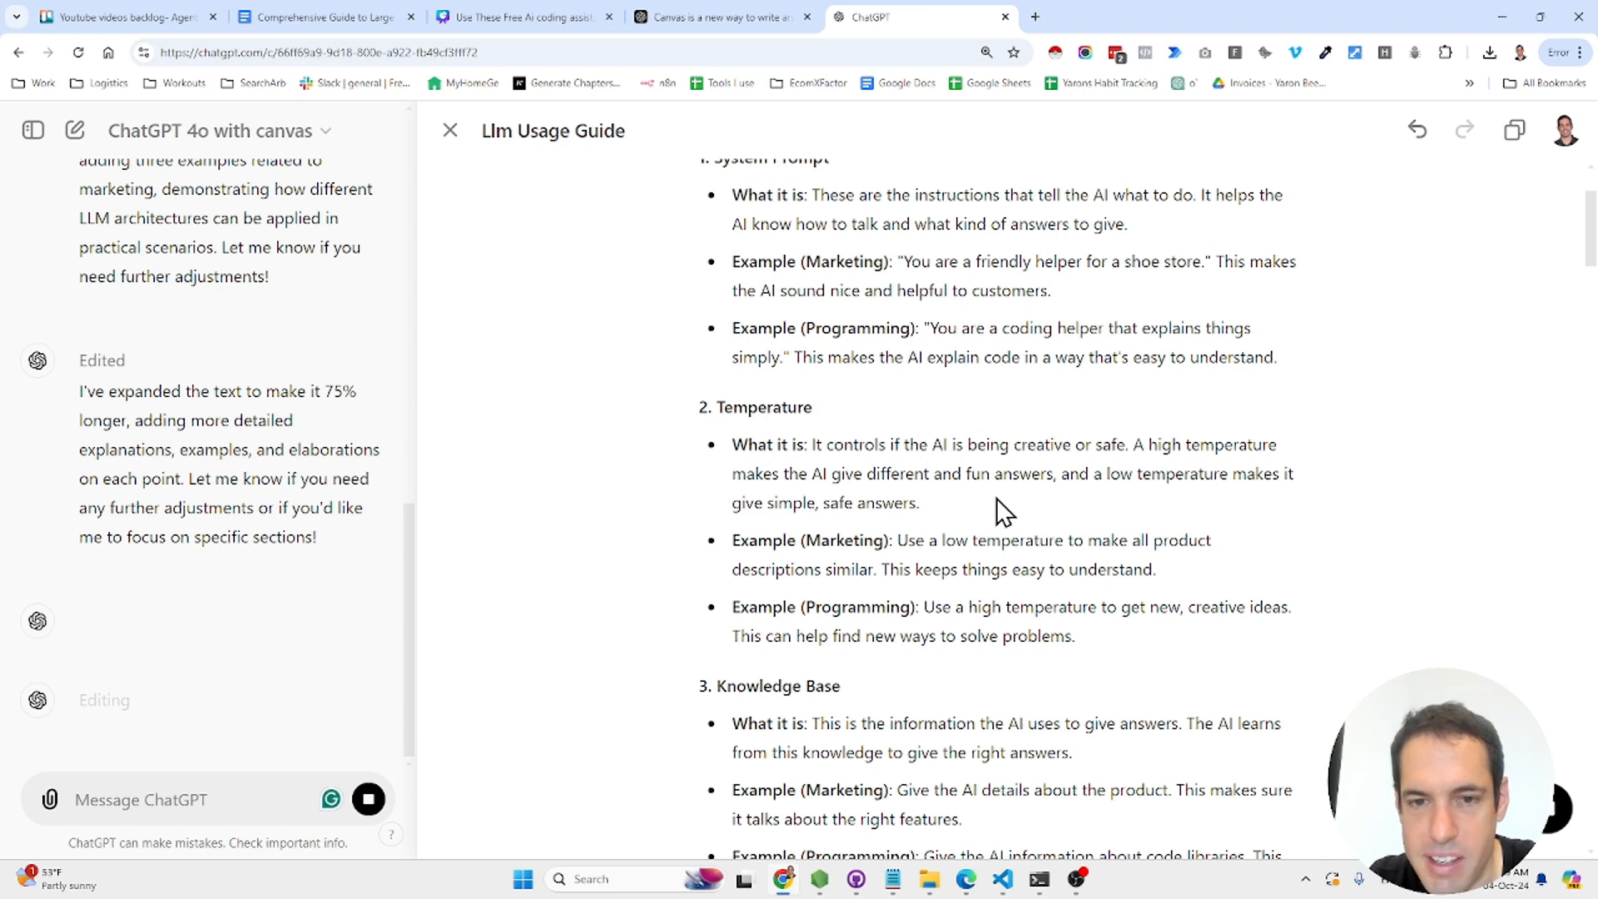
scroll(997, 498, "down", 1)
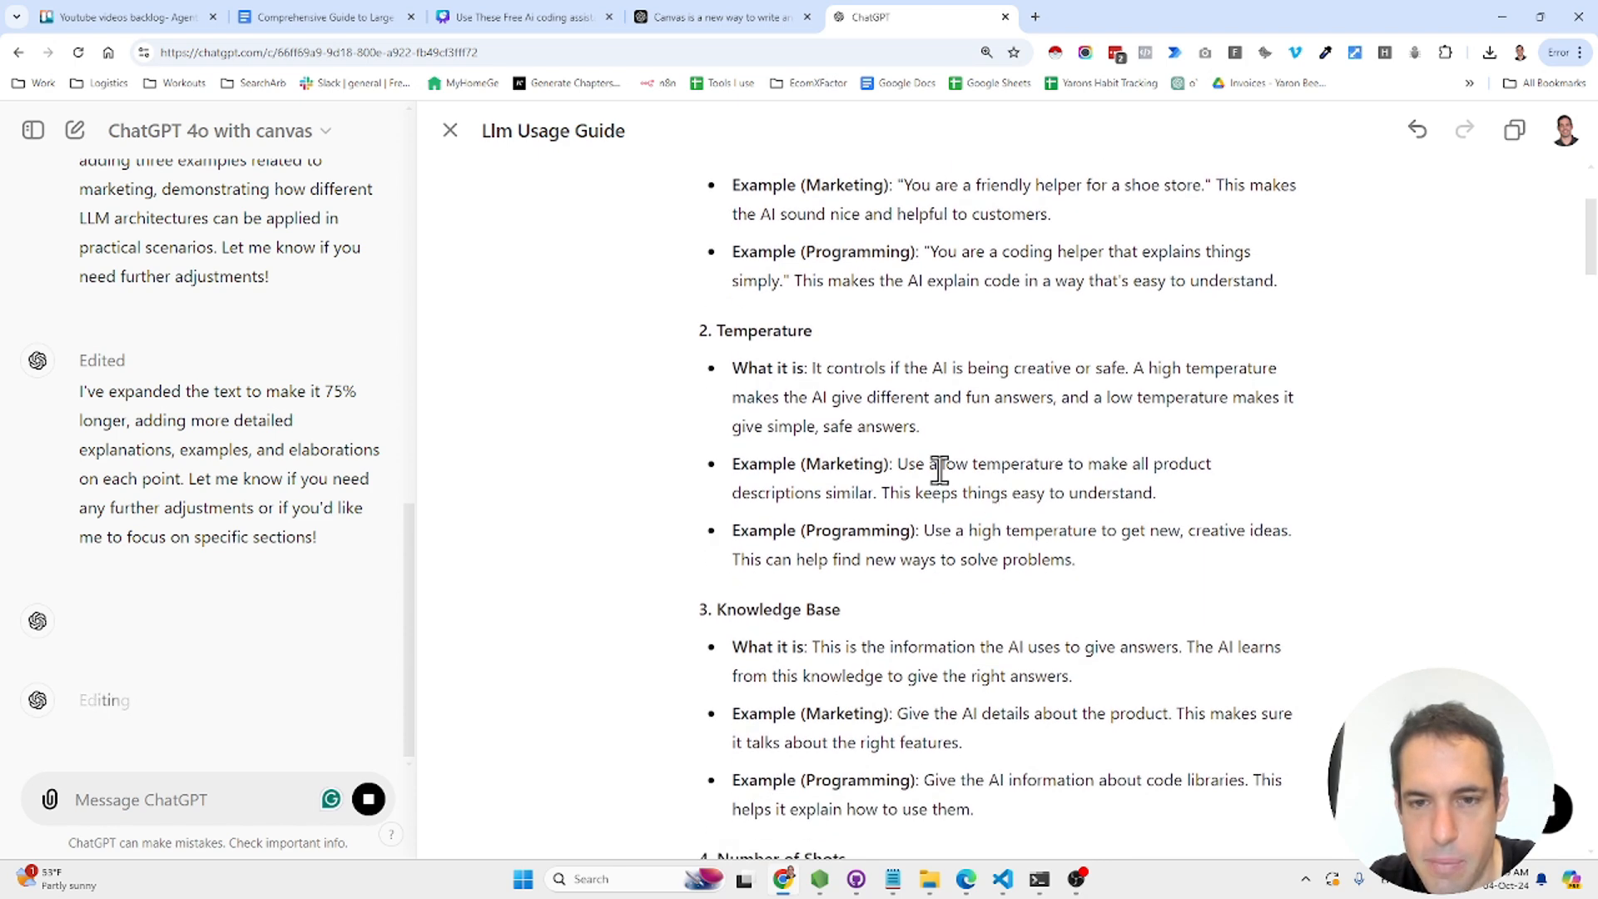
scroll(1065, 487, "down", 3)
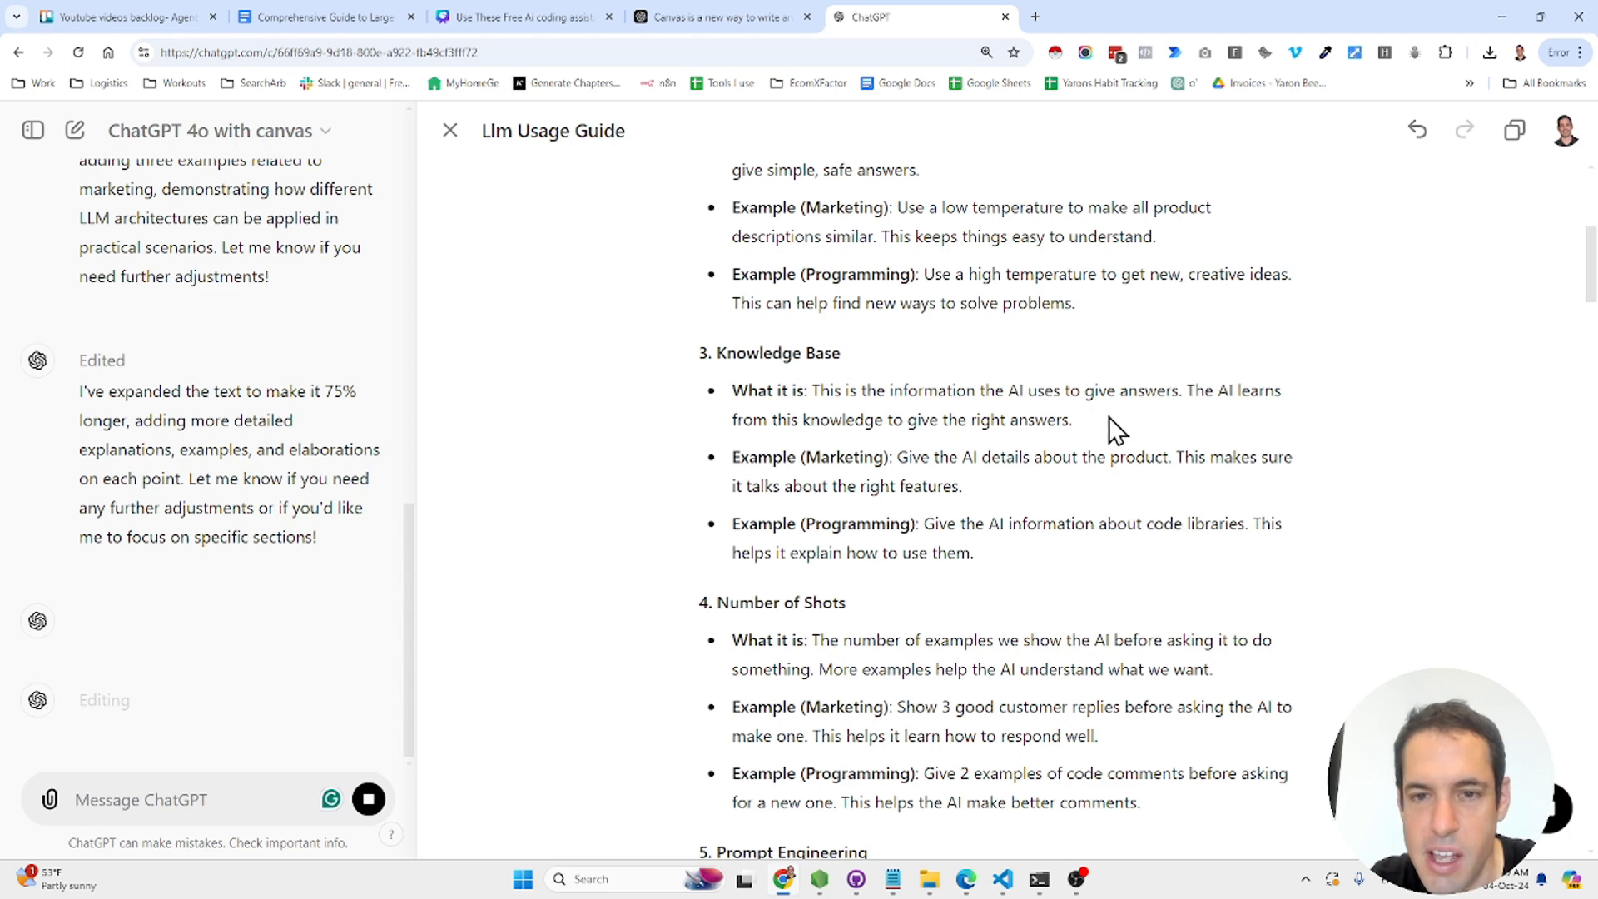
scroll(1103, 426, "down", 2)
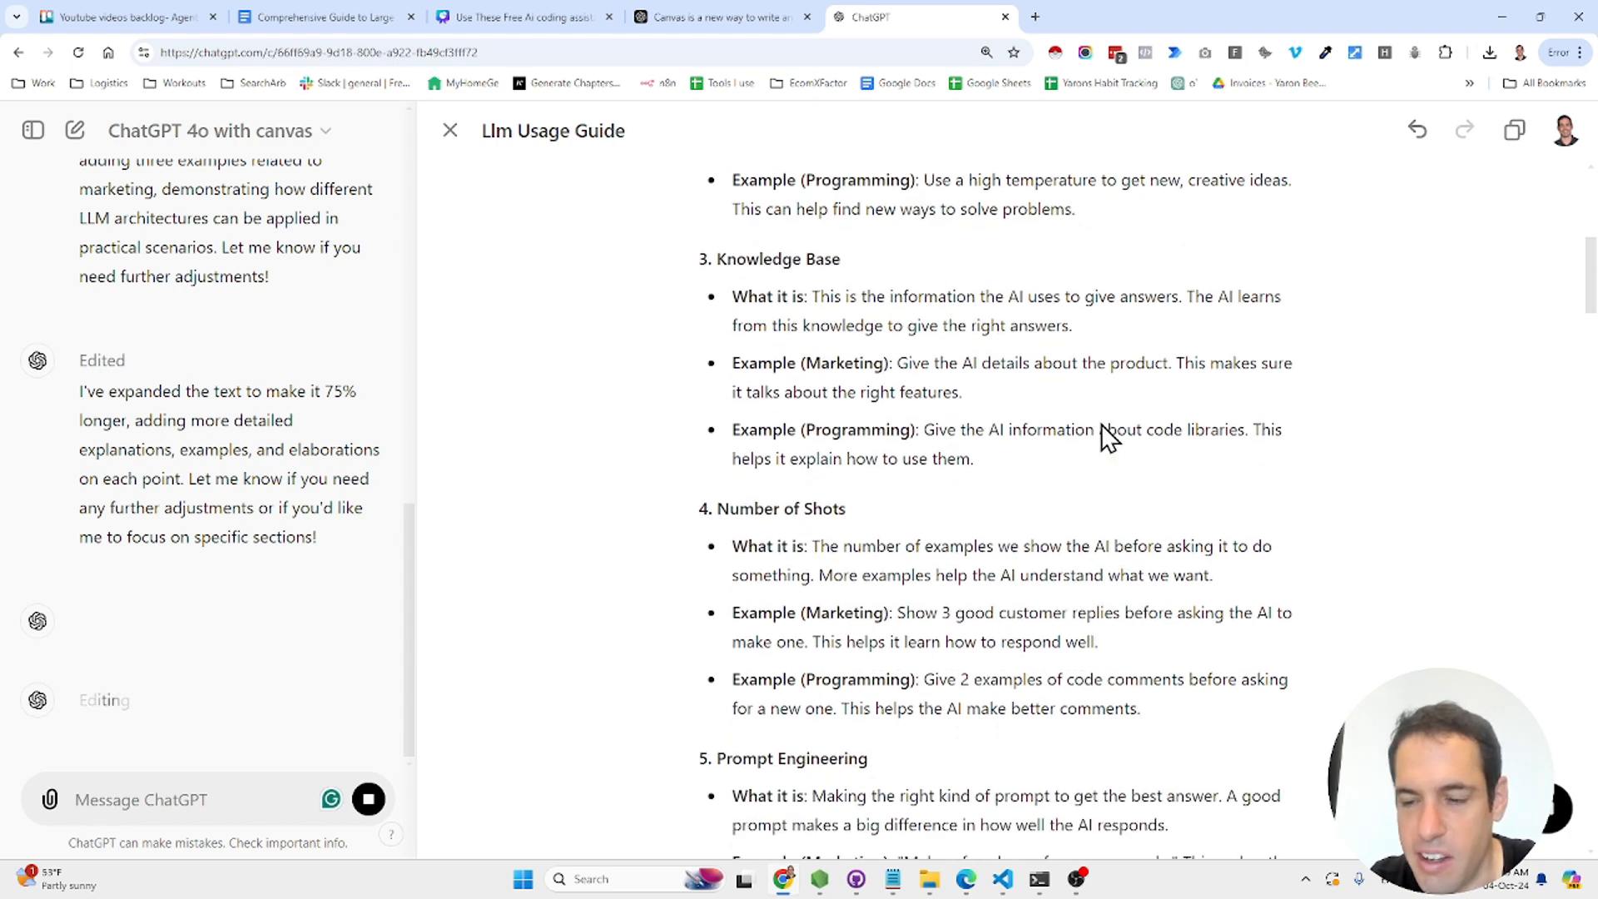
left_click(1546, 828)
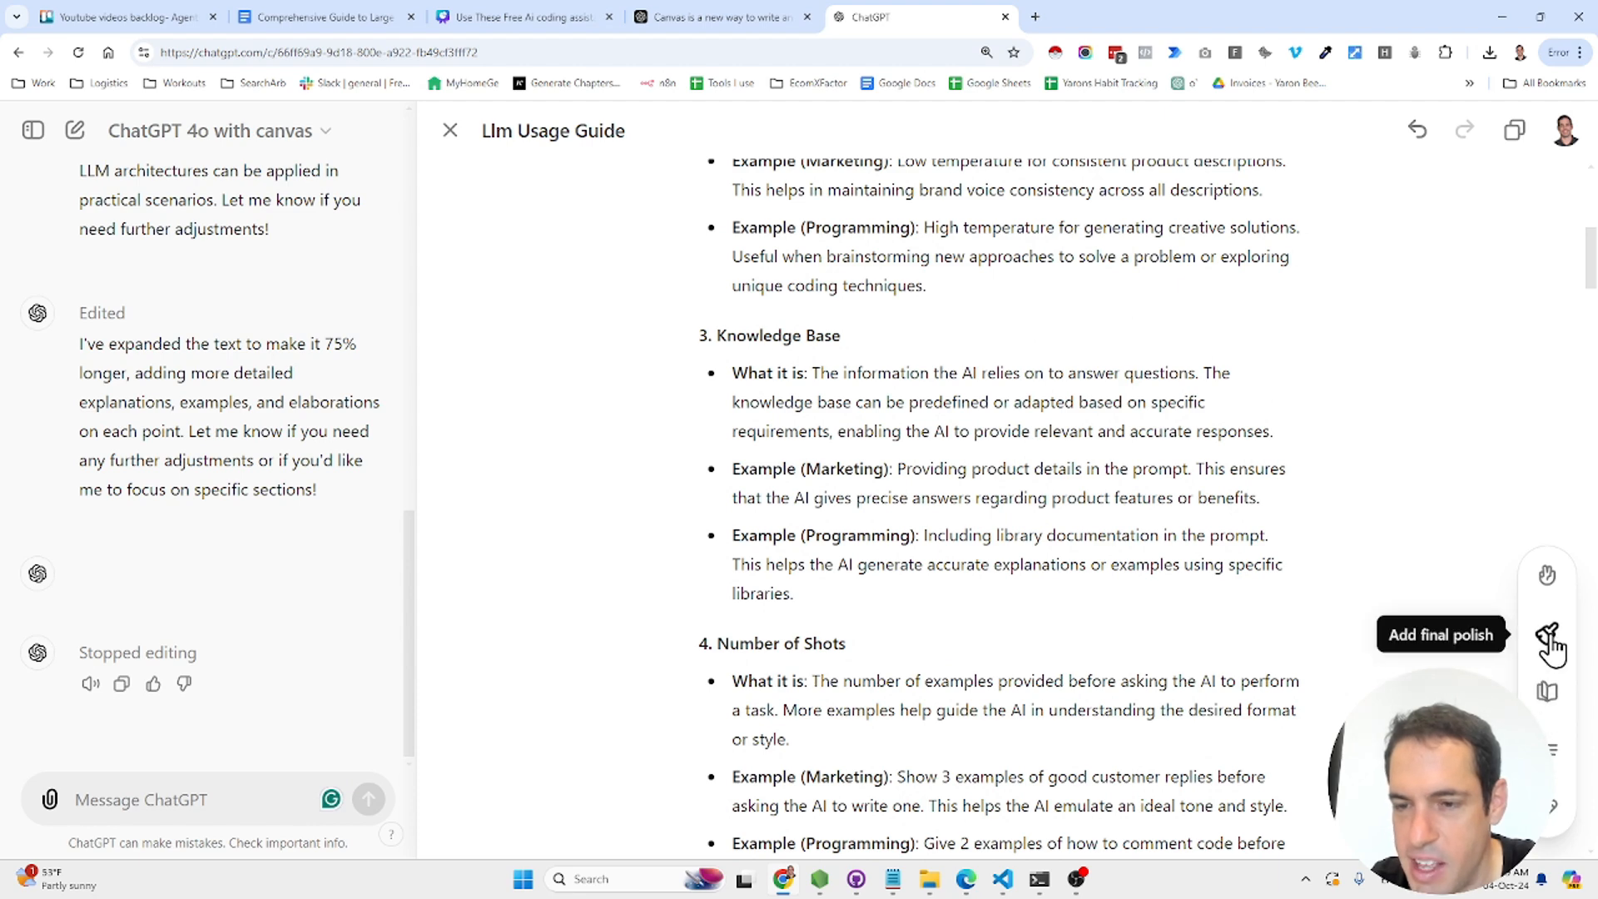
- Apply Add emojis so the whole Llm Usage Guide is rewritten with emojis
left_click(1548, 583)
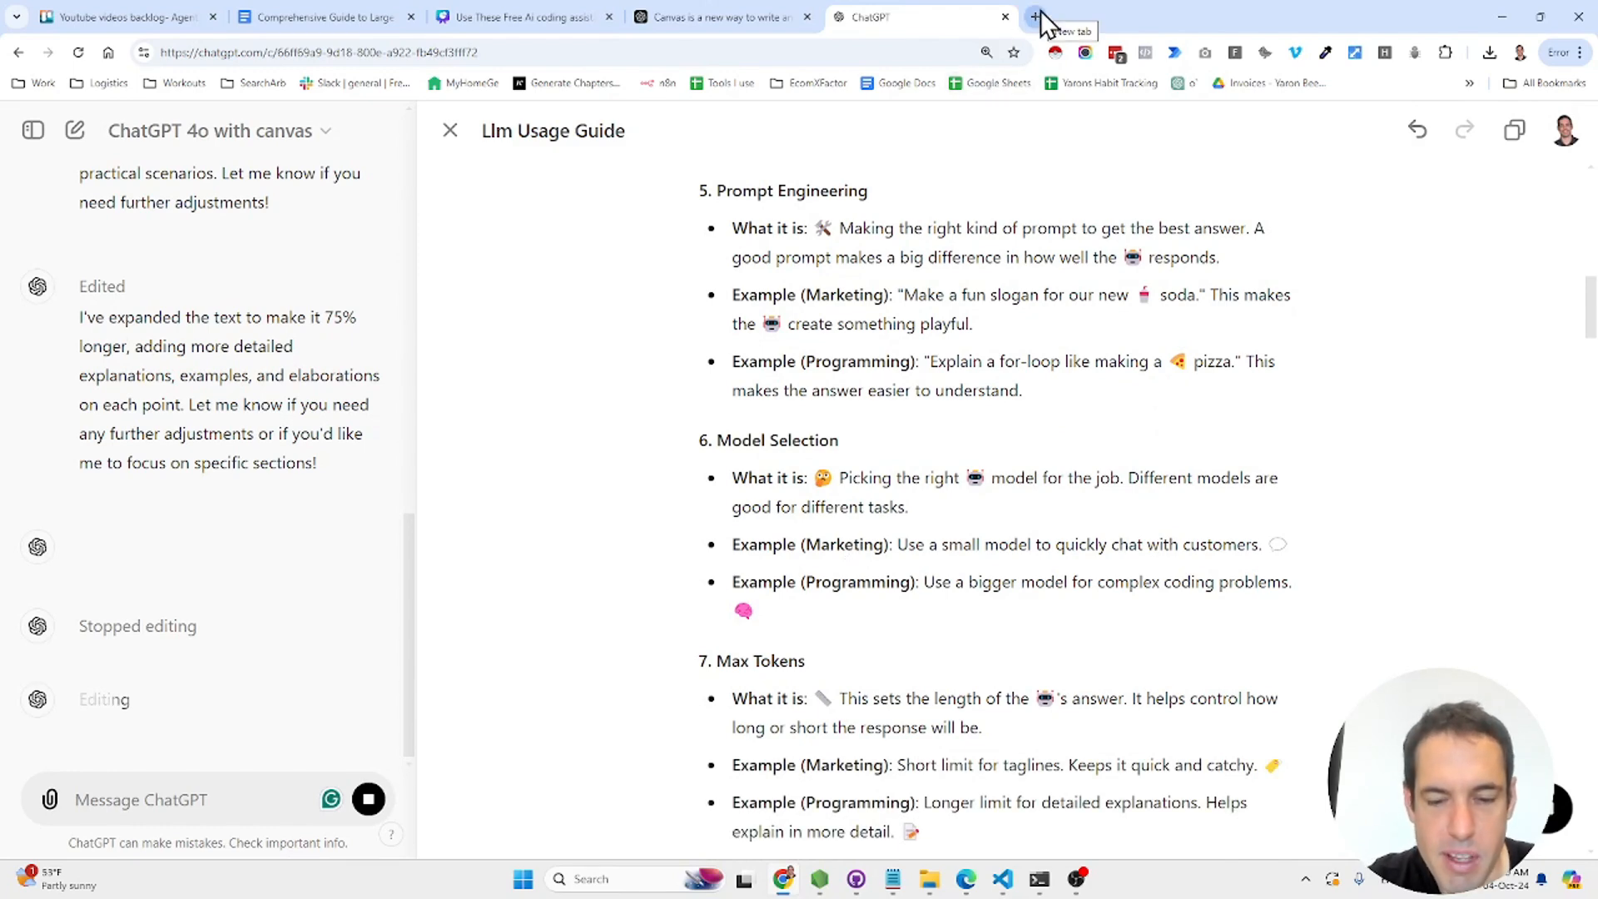
scroll(945, 426, "up", 15)
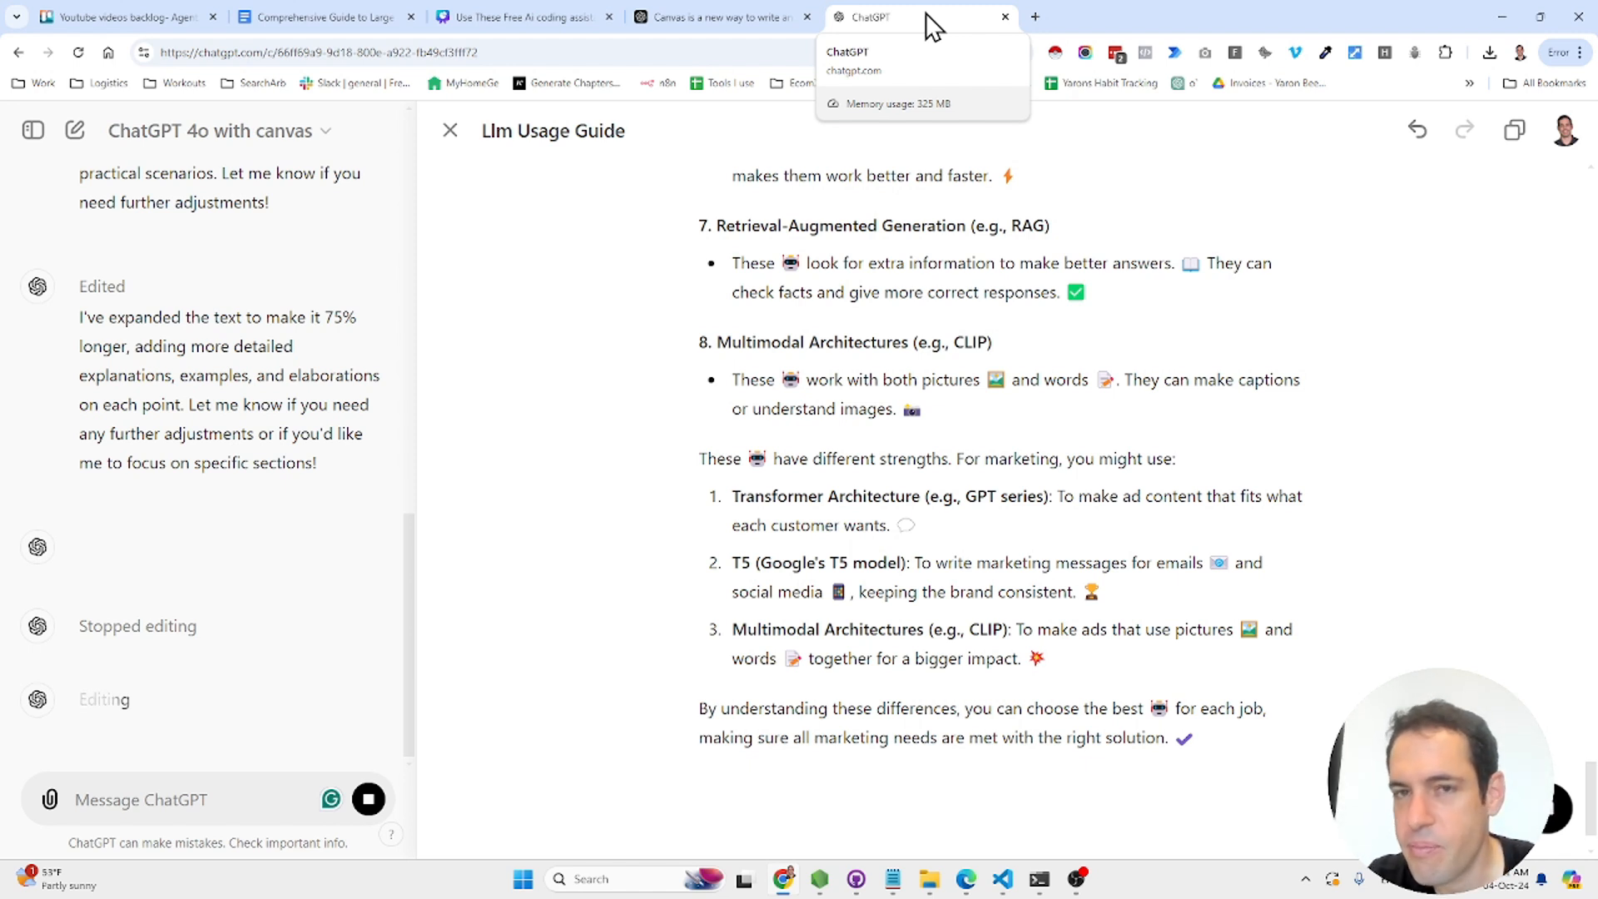
- Go to Hugging Face's Models page in a new tab via the 'model' omnibox suggestion
left_click(1037, 18)
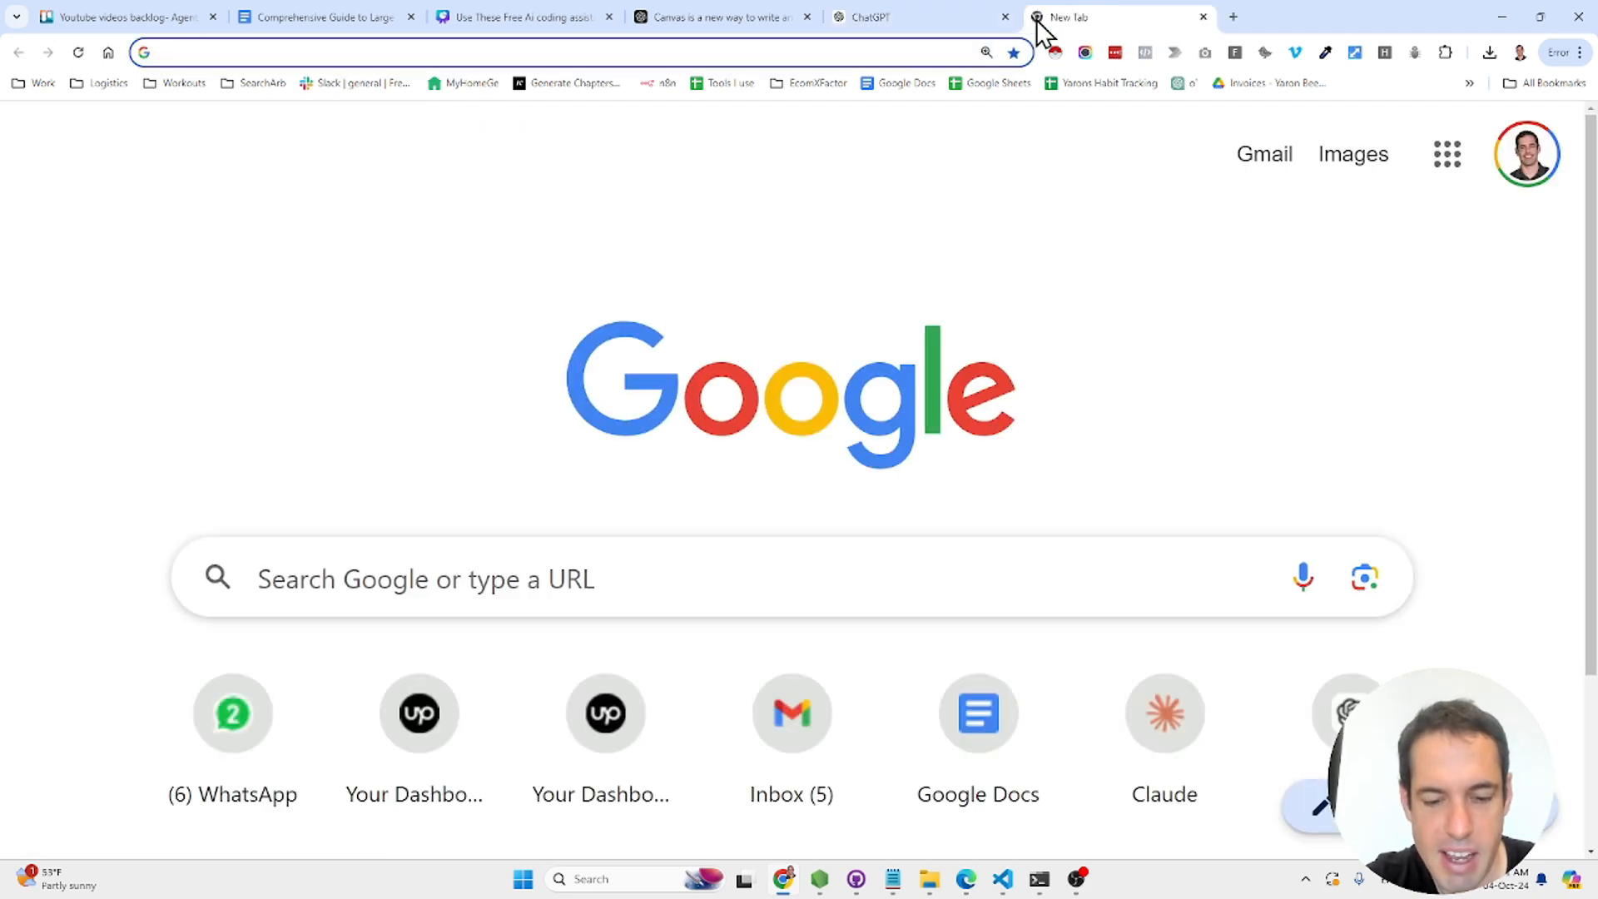
type("model")
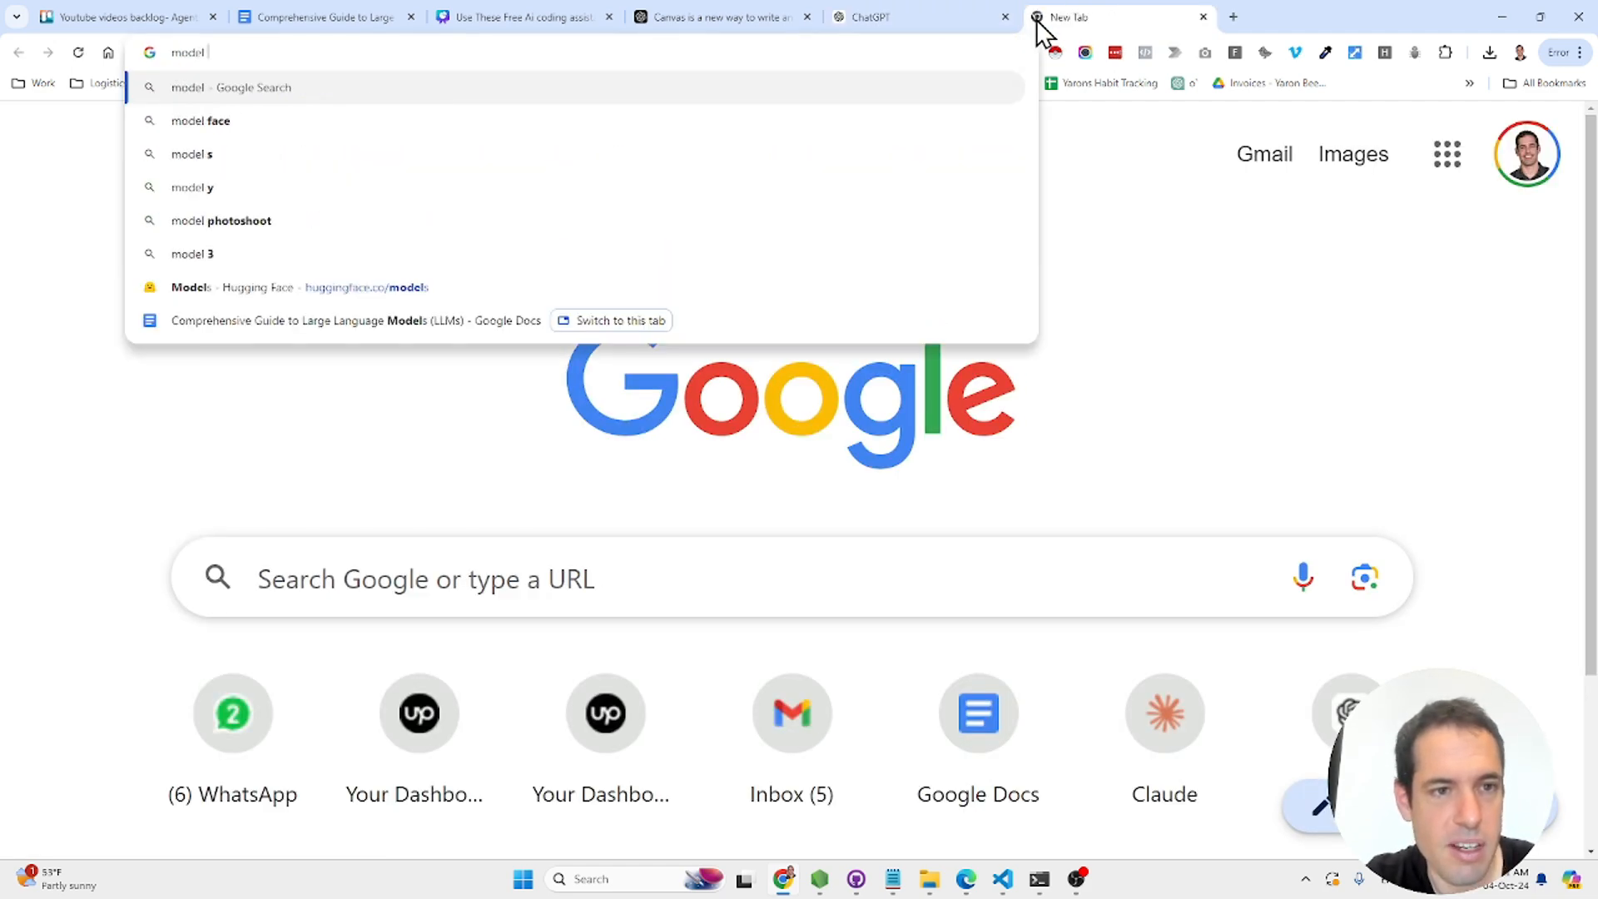
key("Down")
key("Down")
key("Down")
key("Down")
key("Down")
key("Down")
key("Return")
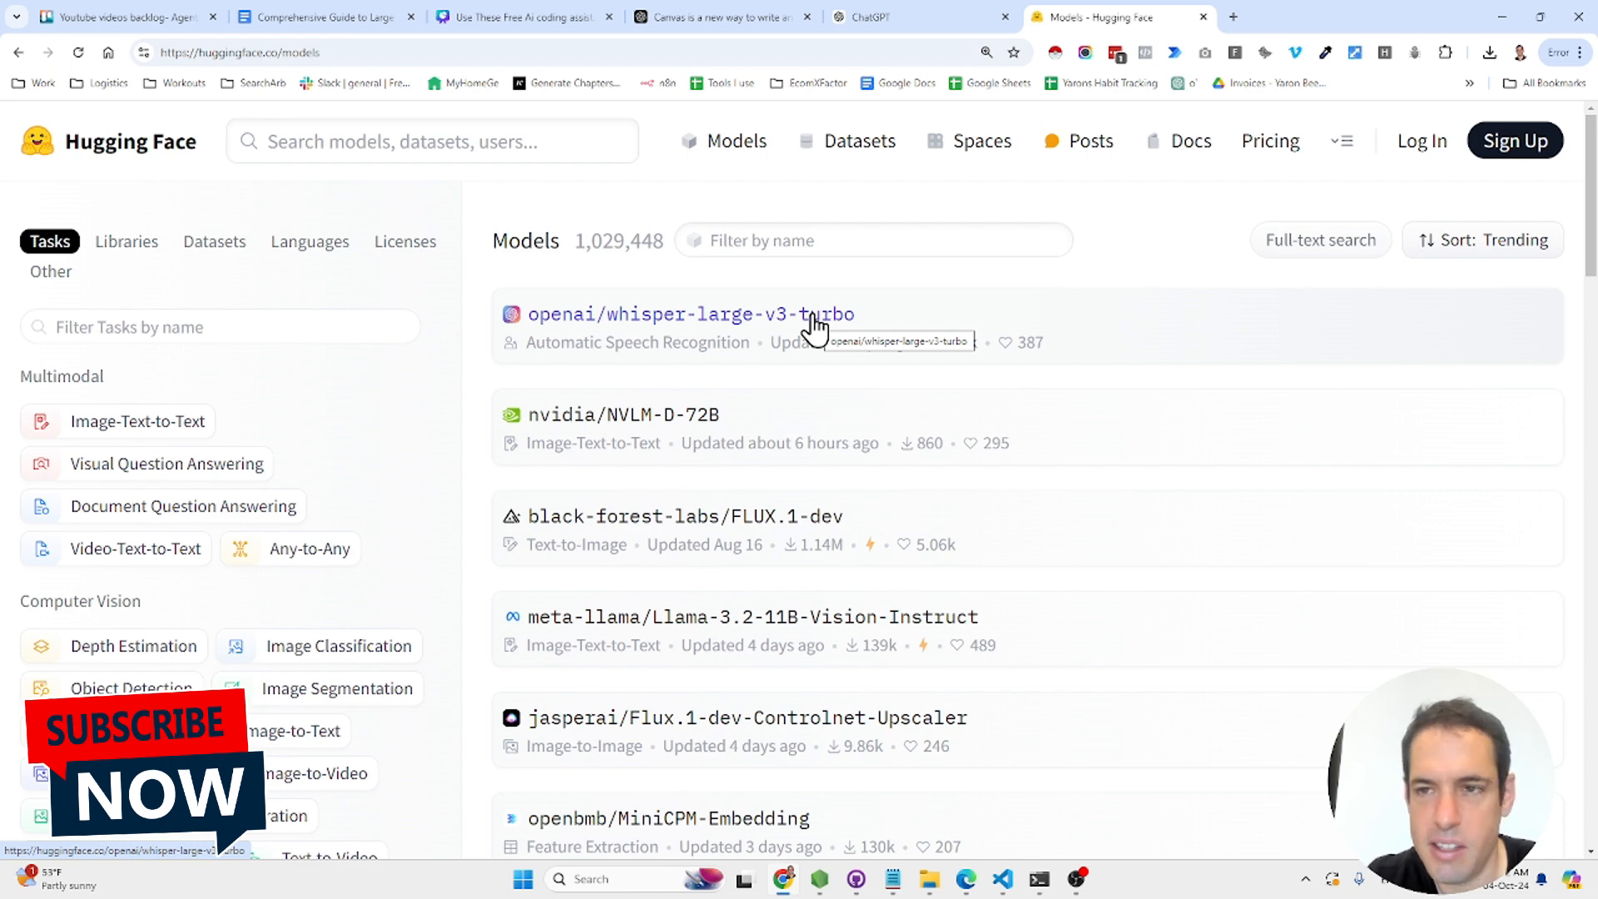
- Filter the Hugging Face models list to the Image-to-Video task
left_click_drag(1592, 249, 1592, 281)
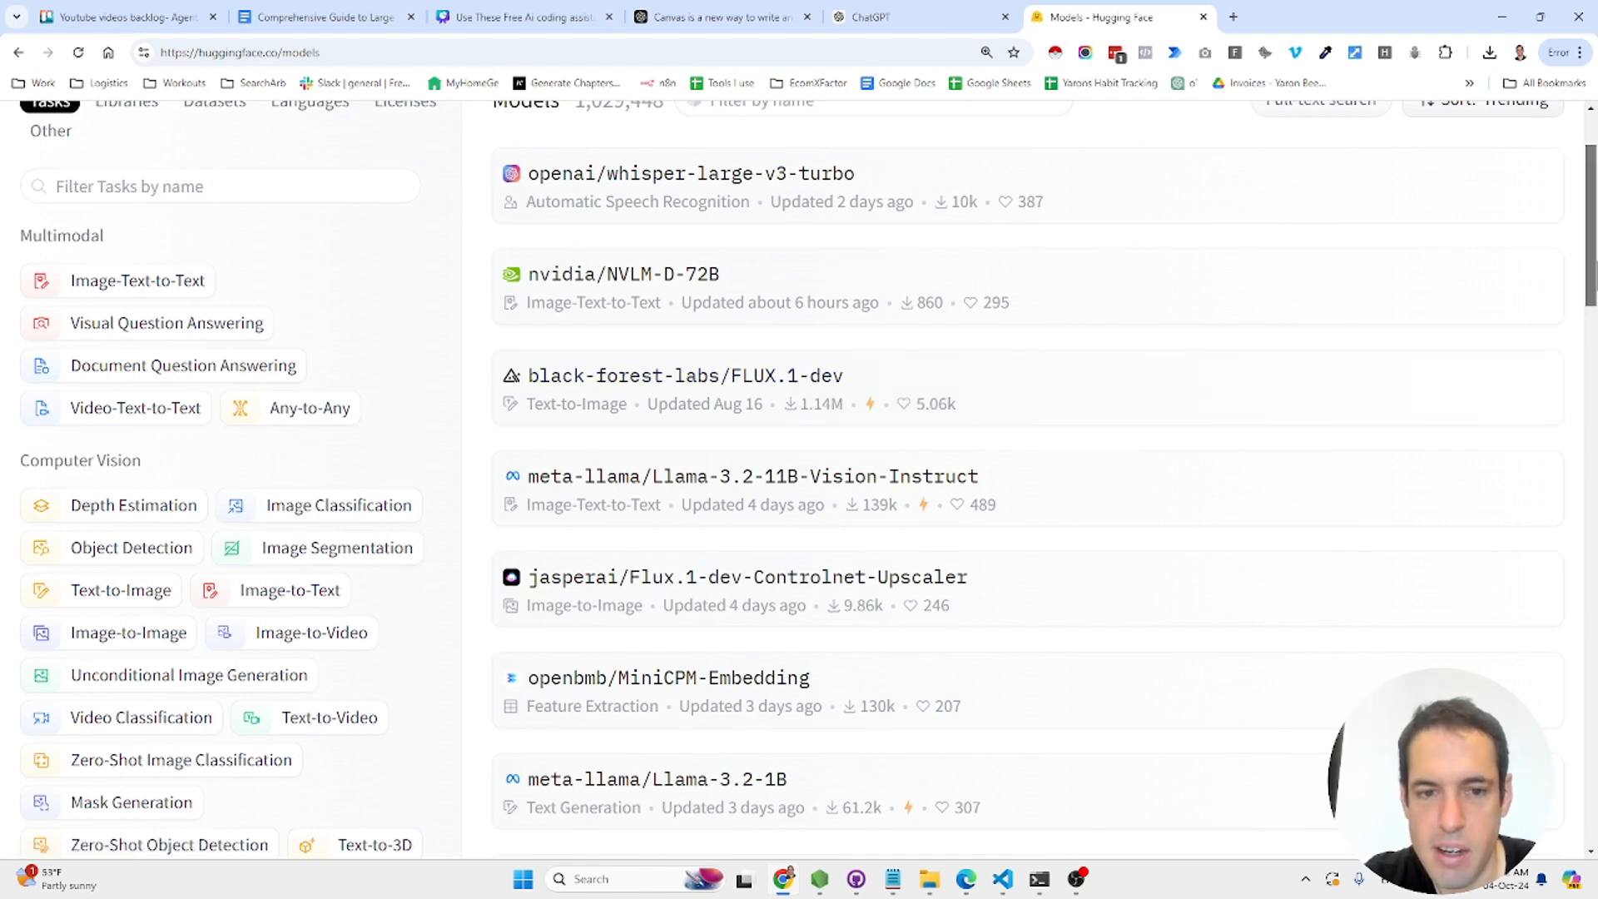
left_click_drag(1595, 265, 1565, 97)
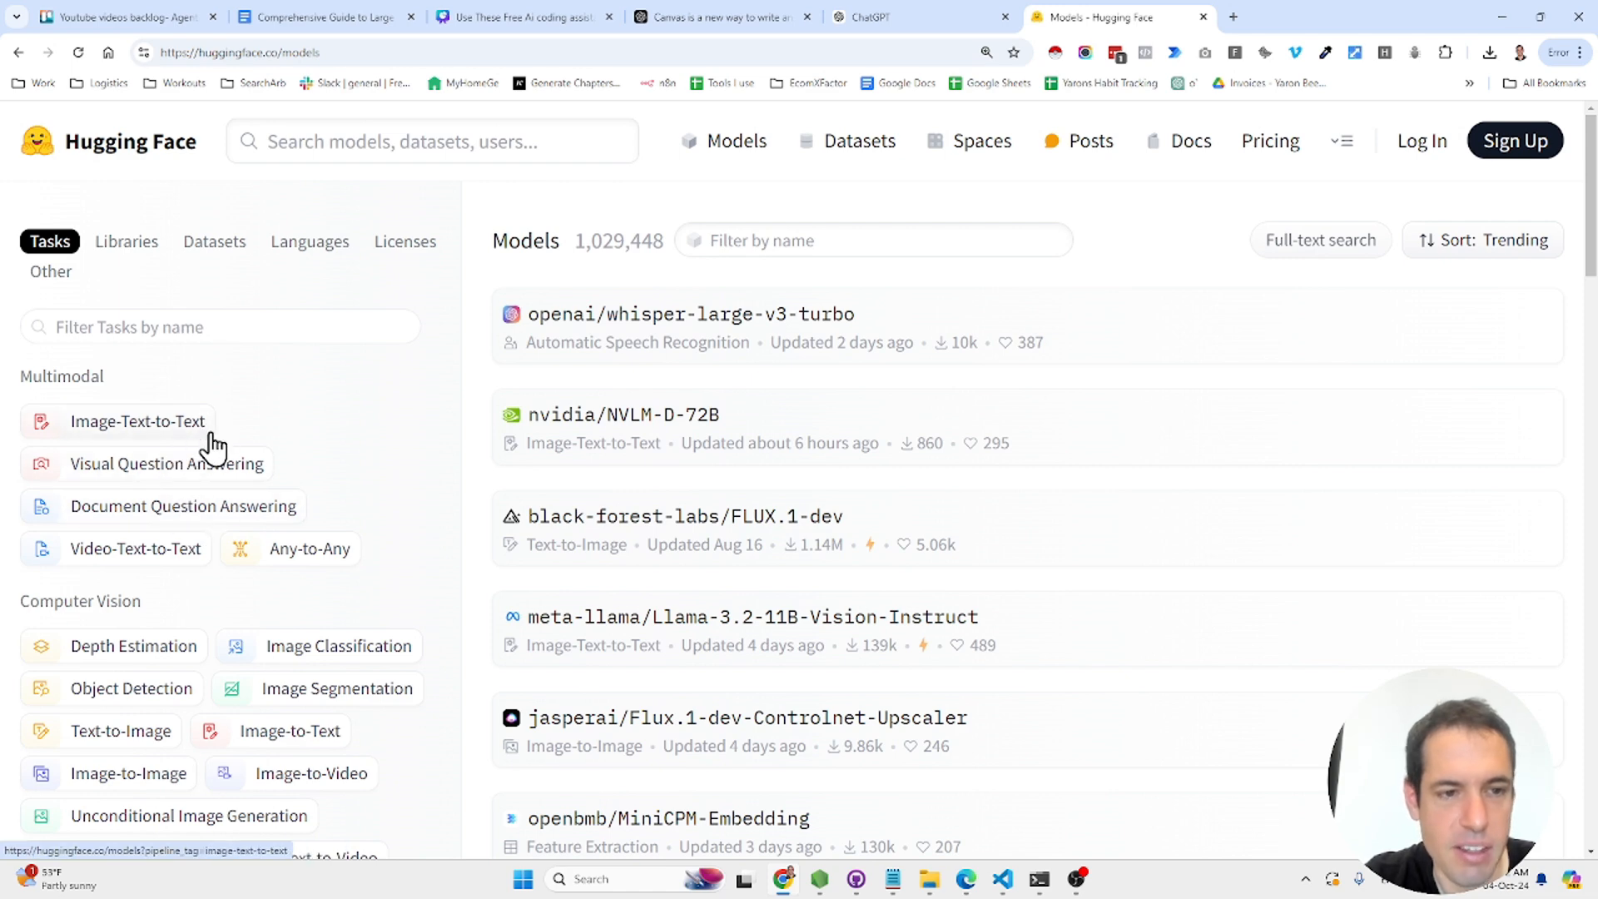
scroll(212, 443, "down", 15)
scroll(218, 478, "up", 15)
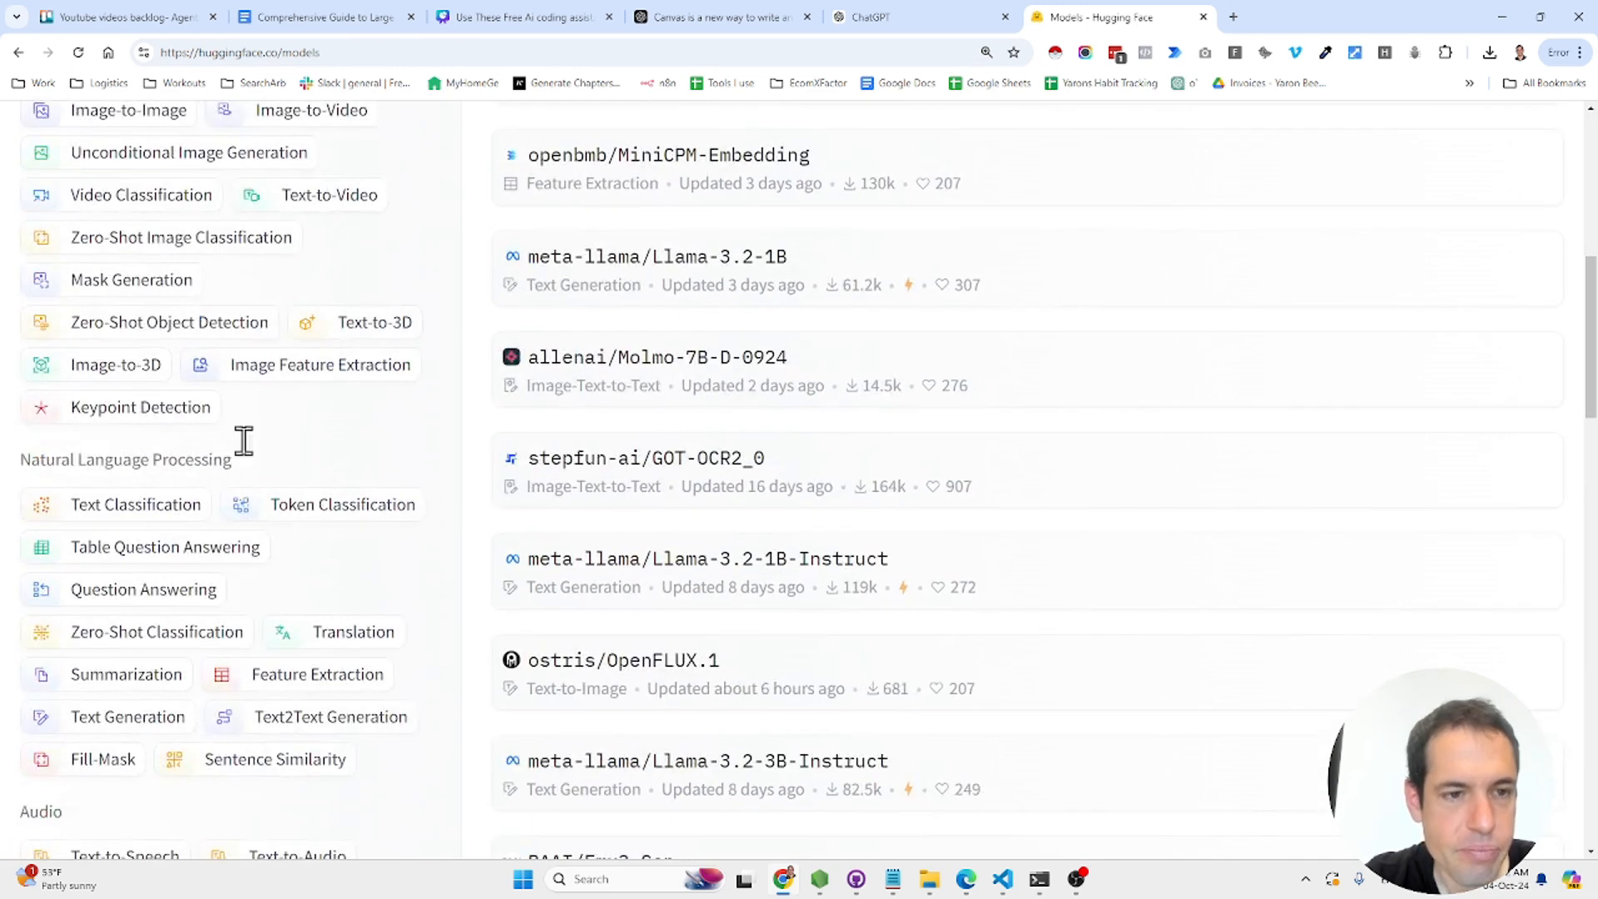
scroll(280, 391, "down", 5)
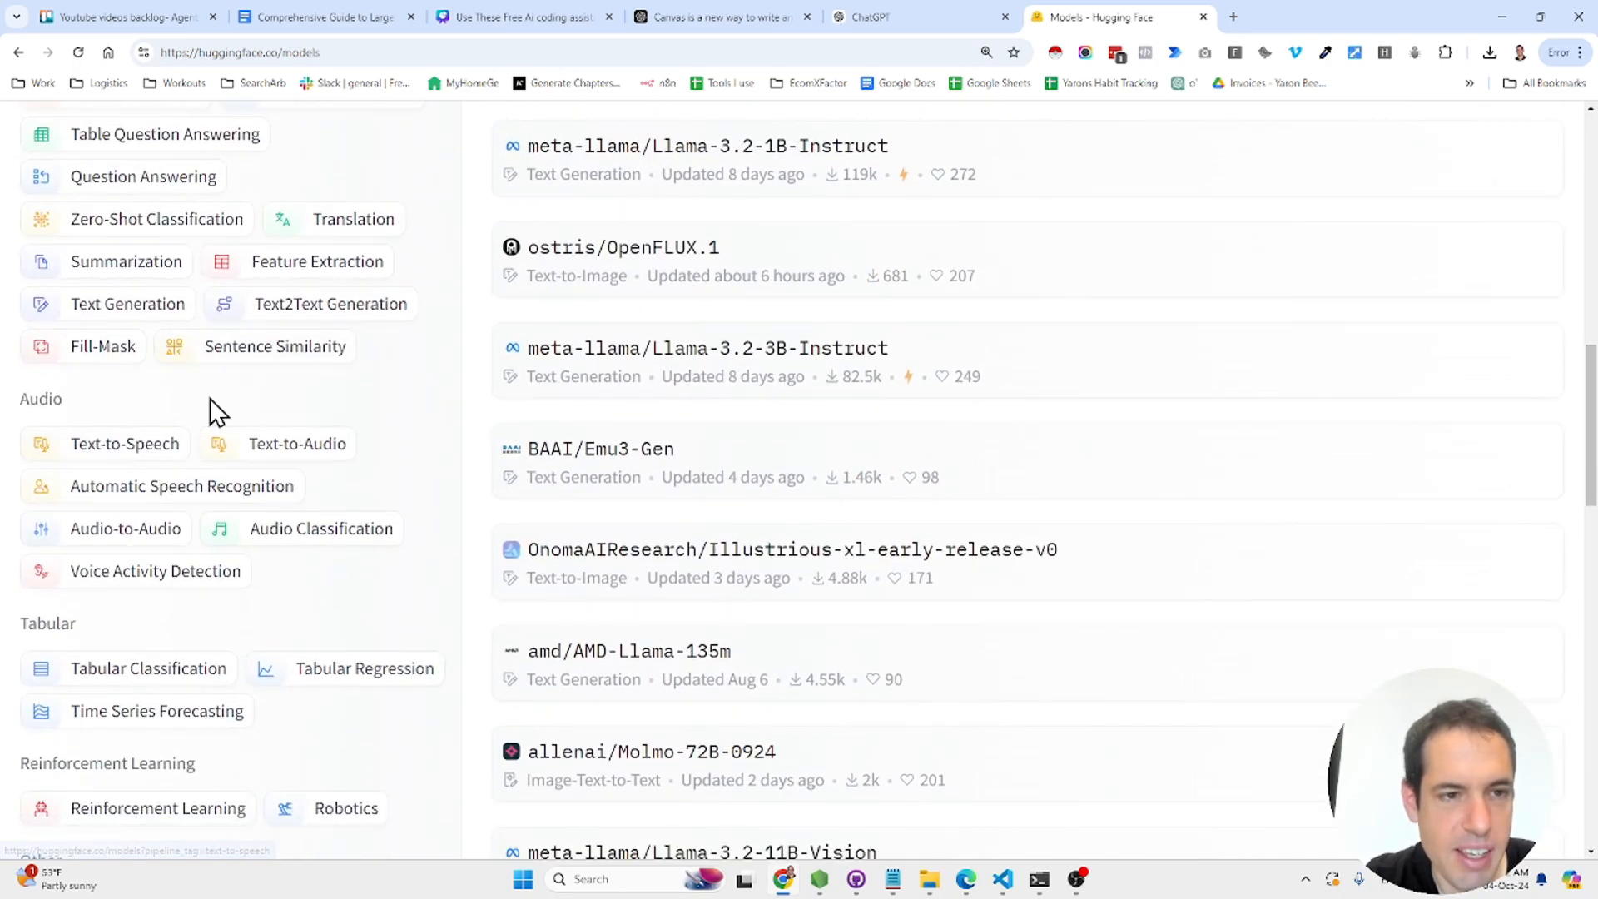
scroll(210, 398, "up", 4)
scroll(210, 398, "up", 4)
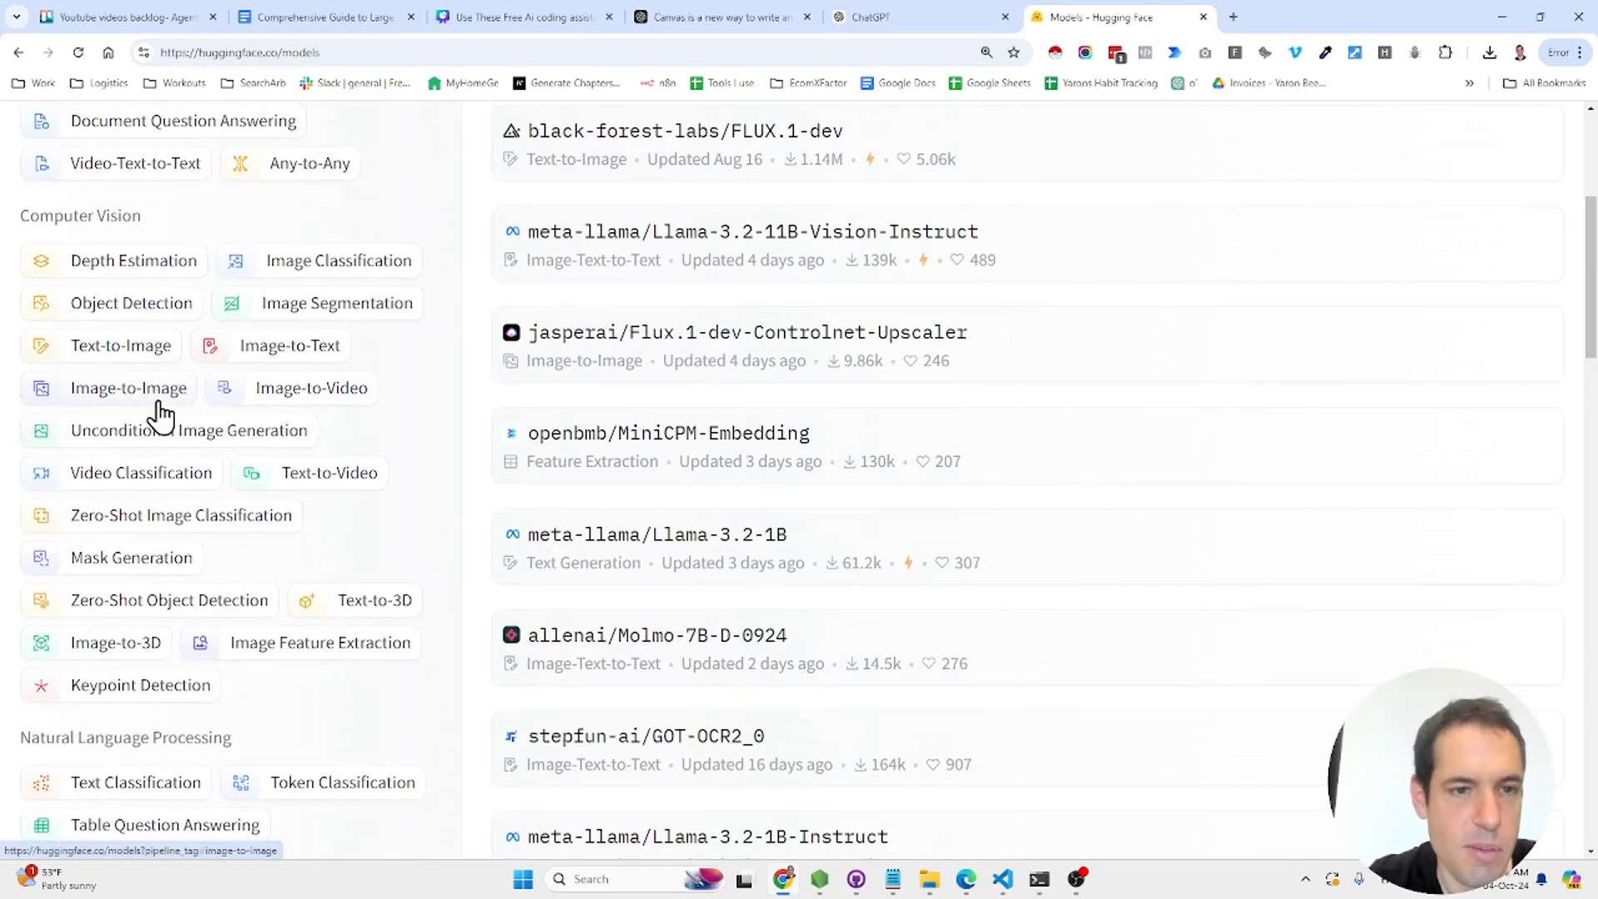
left_click(303, 396)
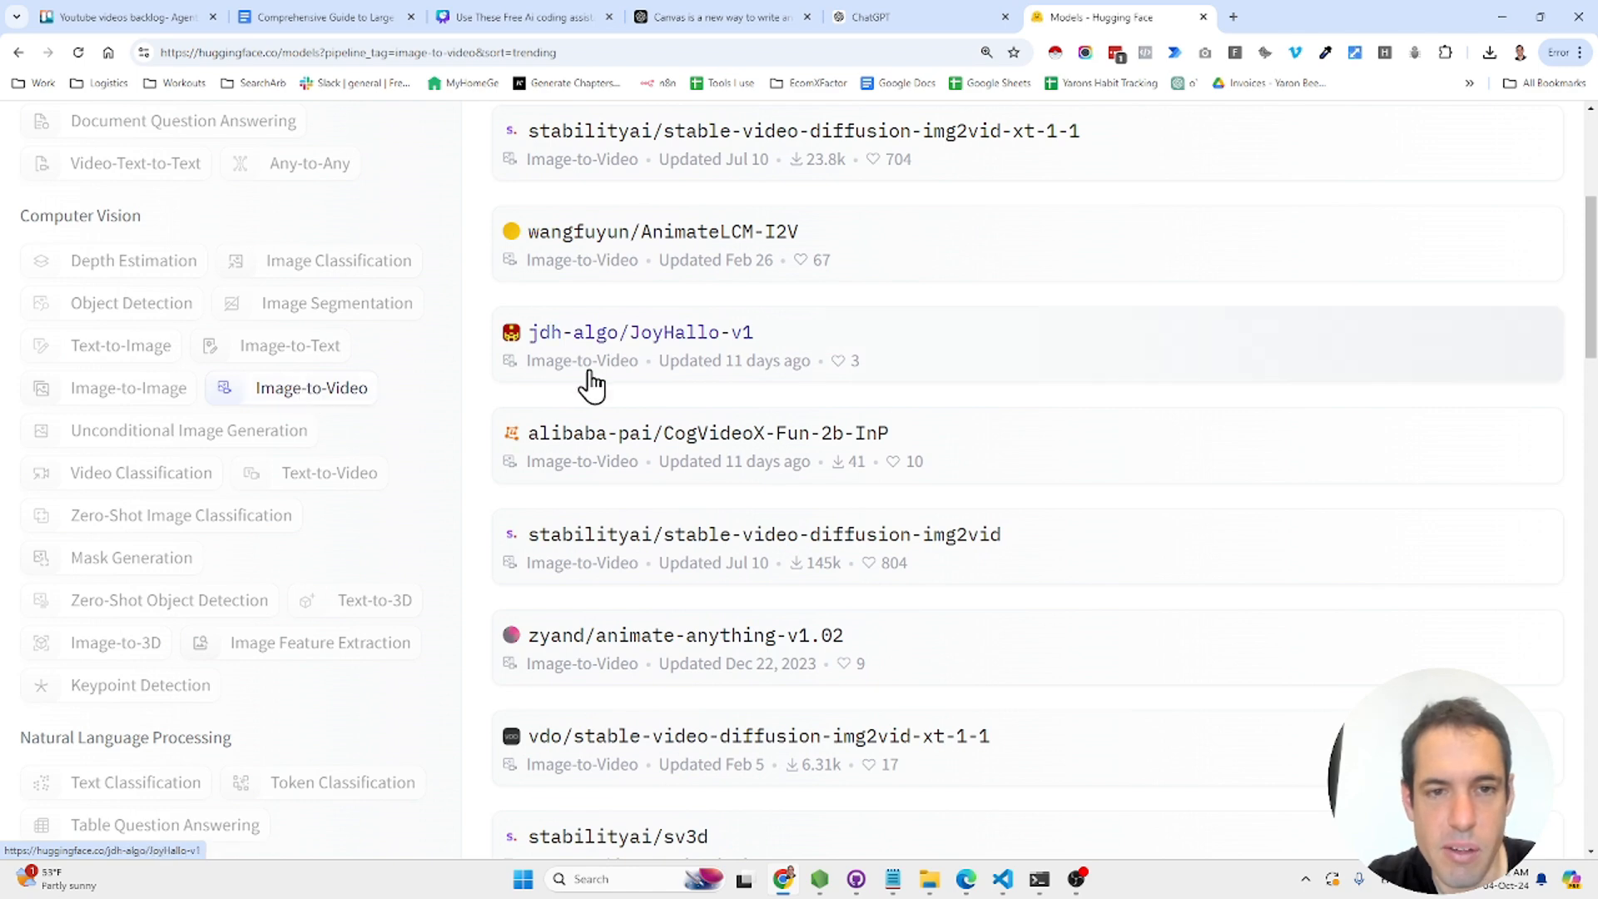
- Sort by Most downloads, return to Trending, and open THUDM/CogVideoX-5b-I2V
scroll(1225, 340, "up", 5)
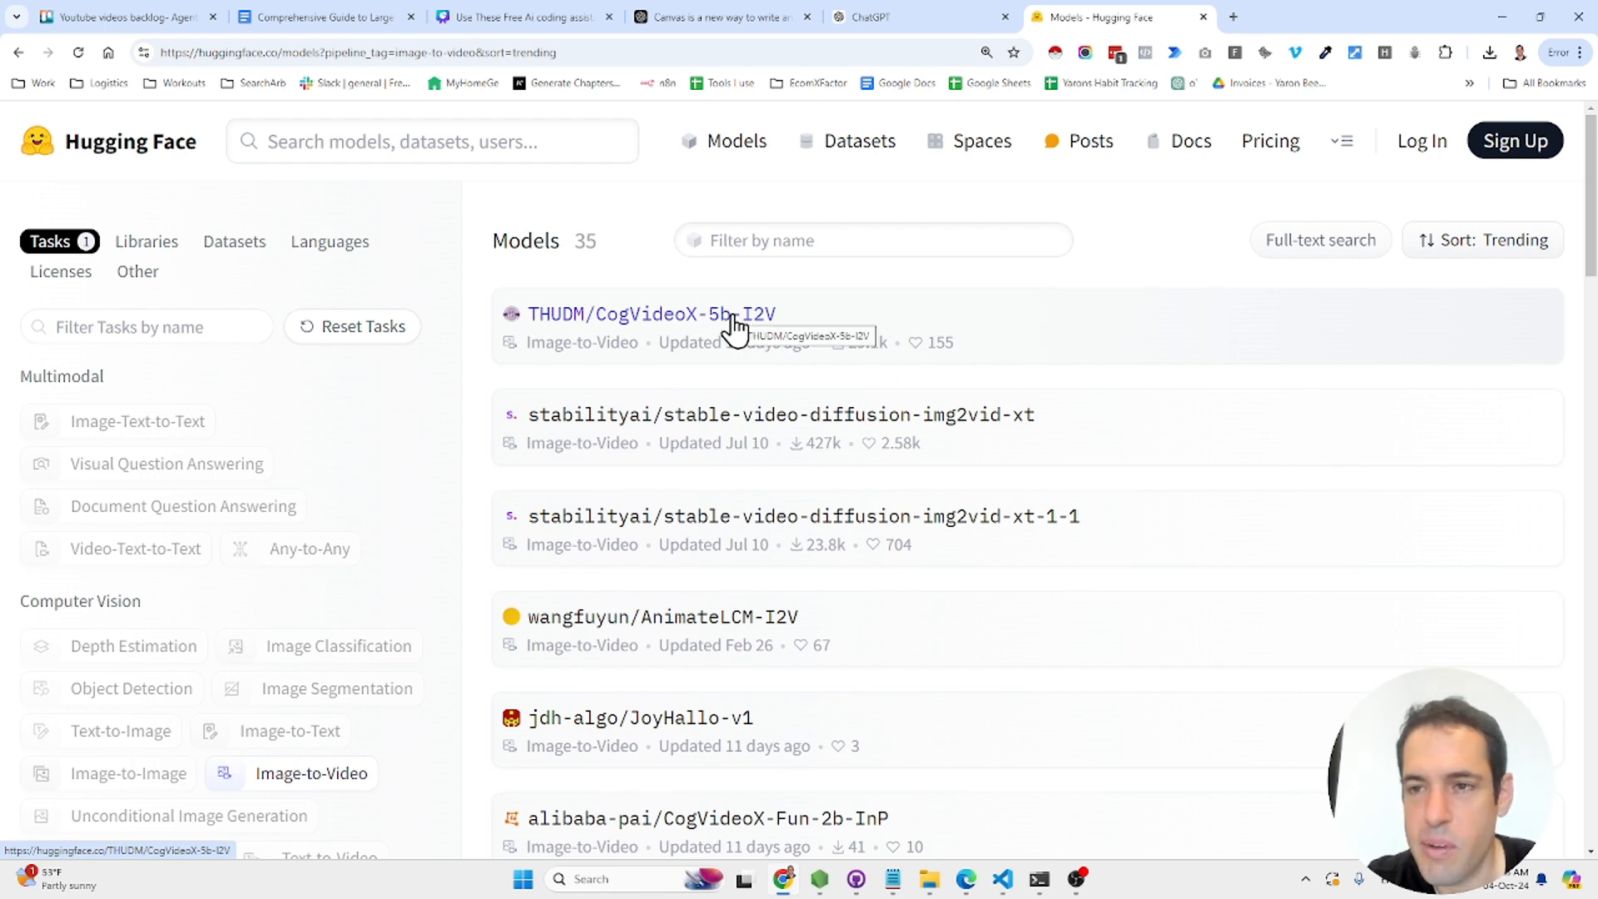
left_click(1494, 243)
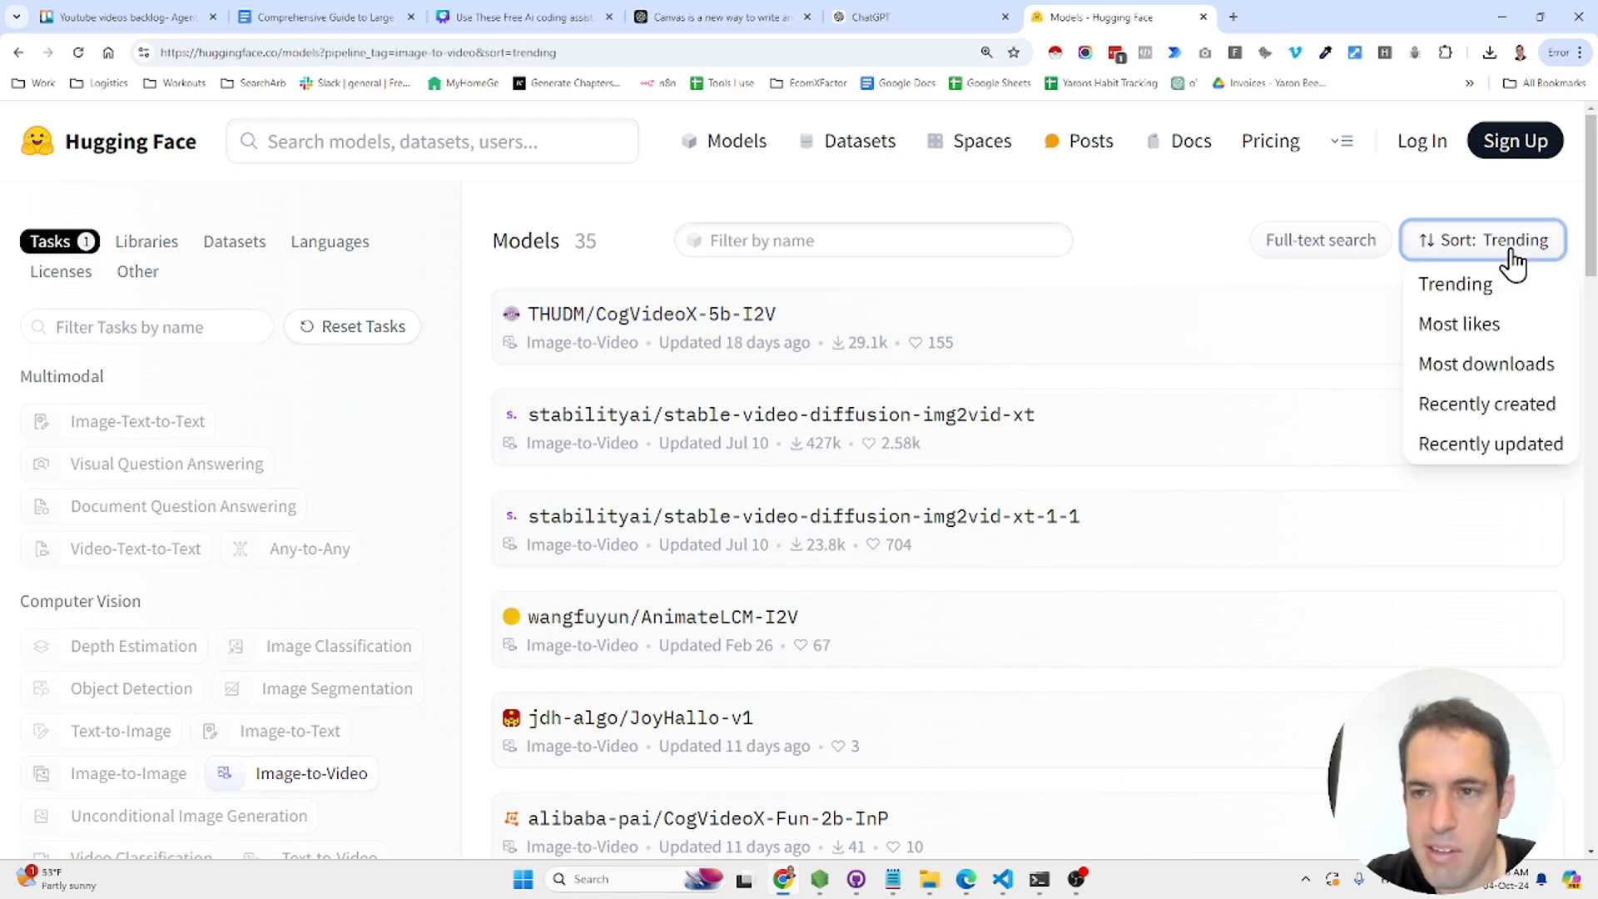
left_click(1498, 364)
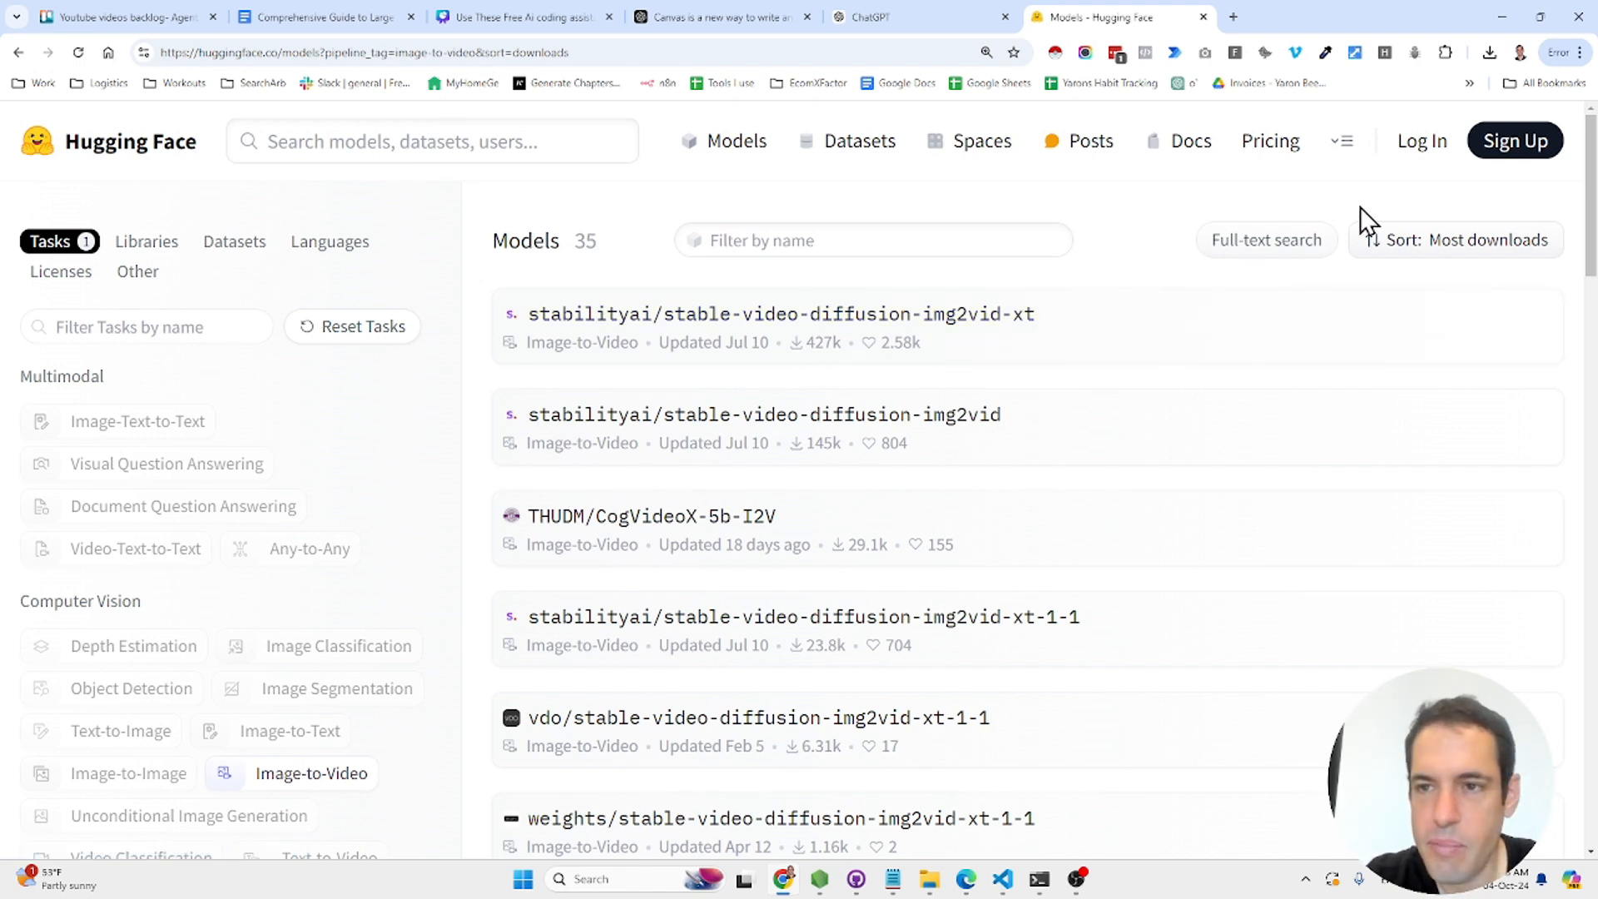
left_click(1395, 241)
left_click(1417, 294)
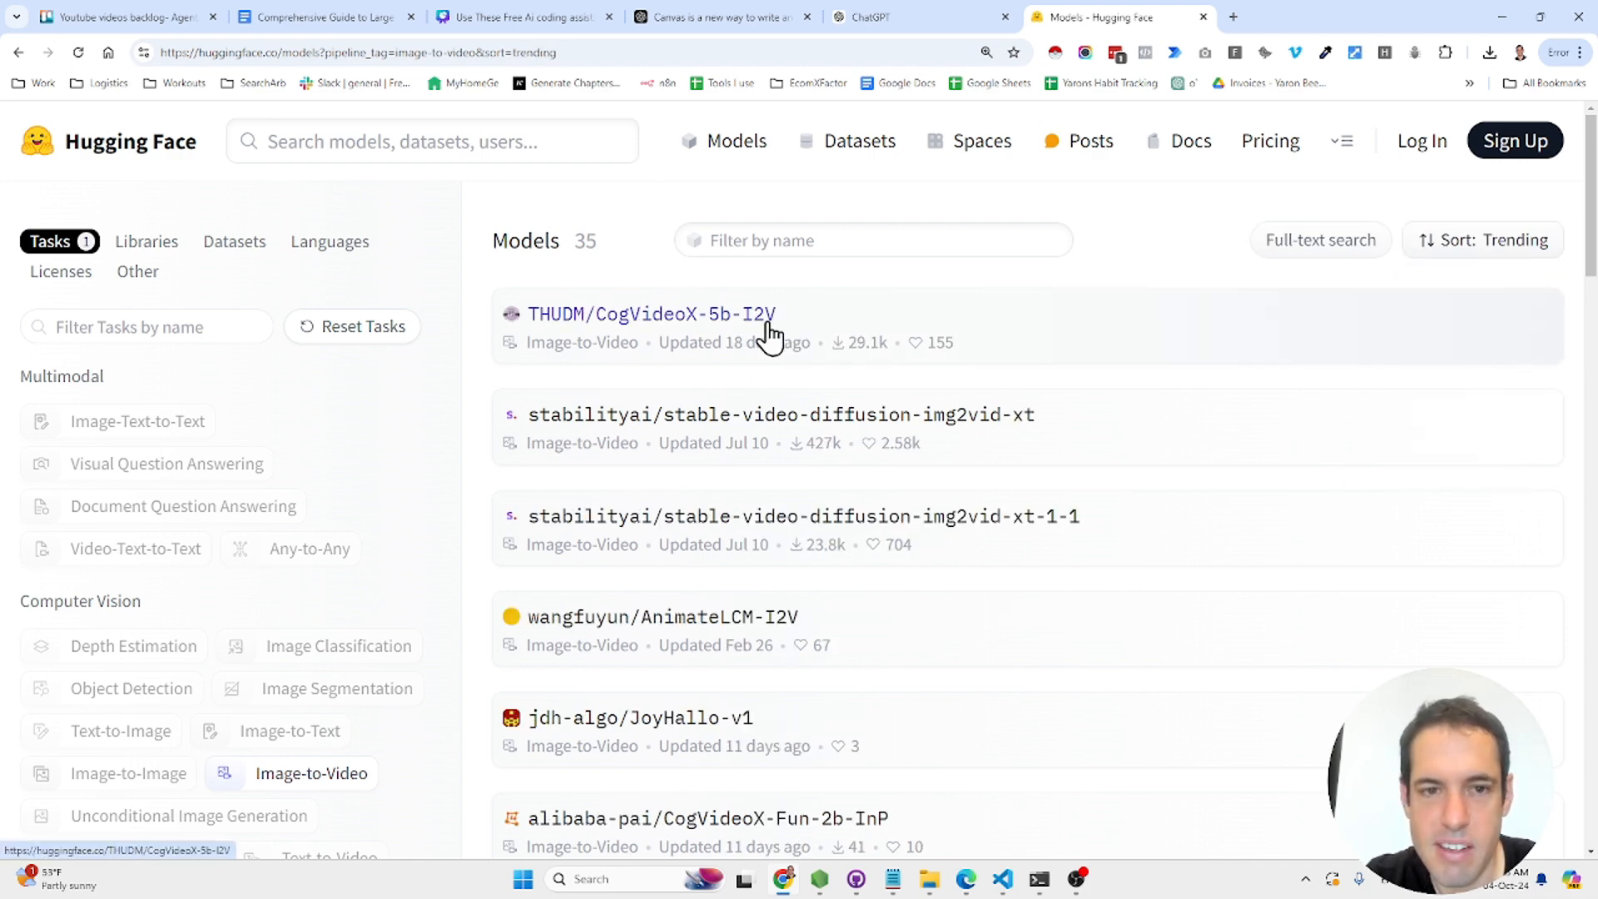
left_click(707, 313)
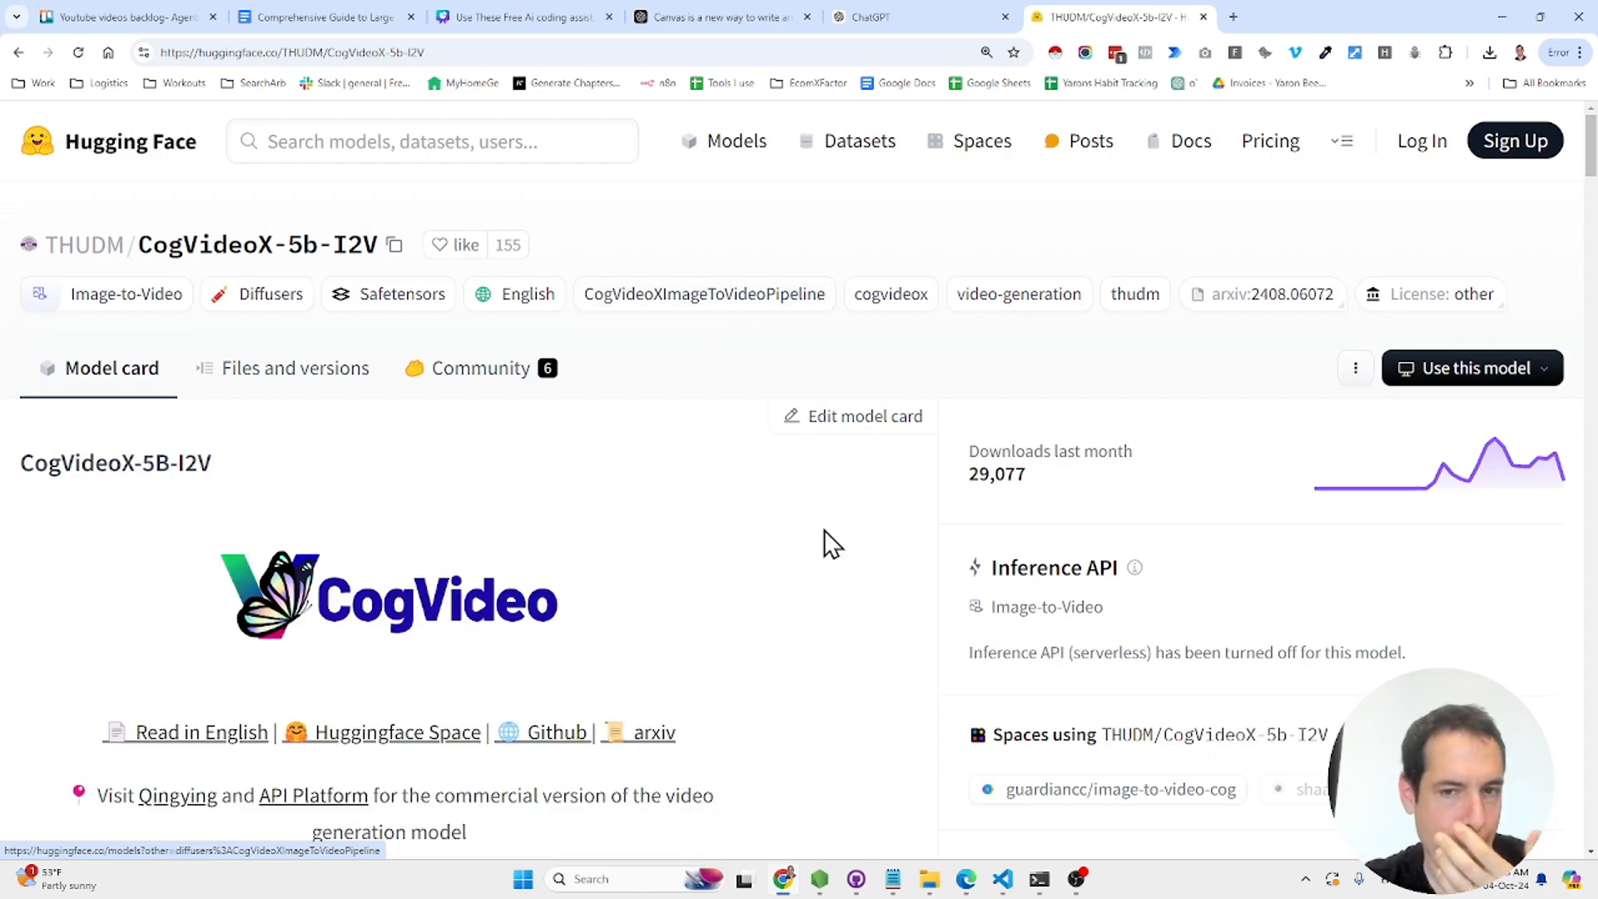
- Read down the CogVideoX-5b-I2V model card and back to the top, then stop the recording
scroll(887, 659, "down", 6)
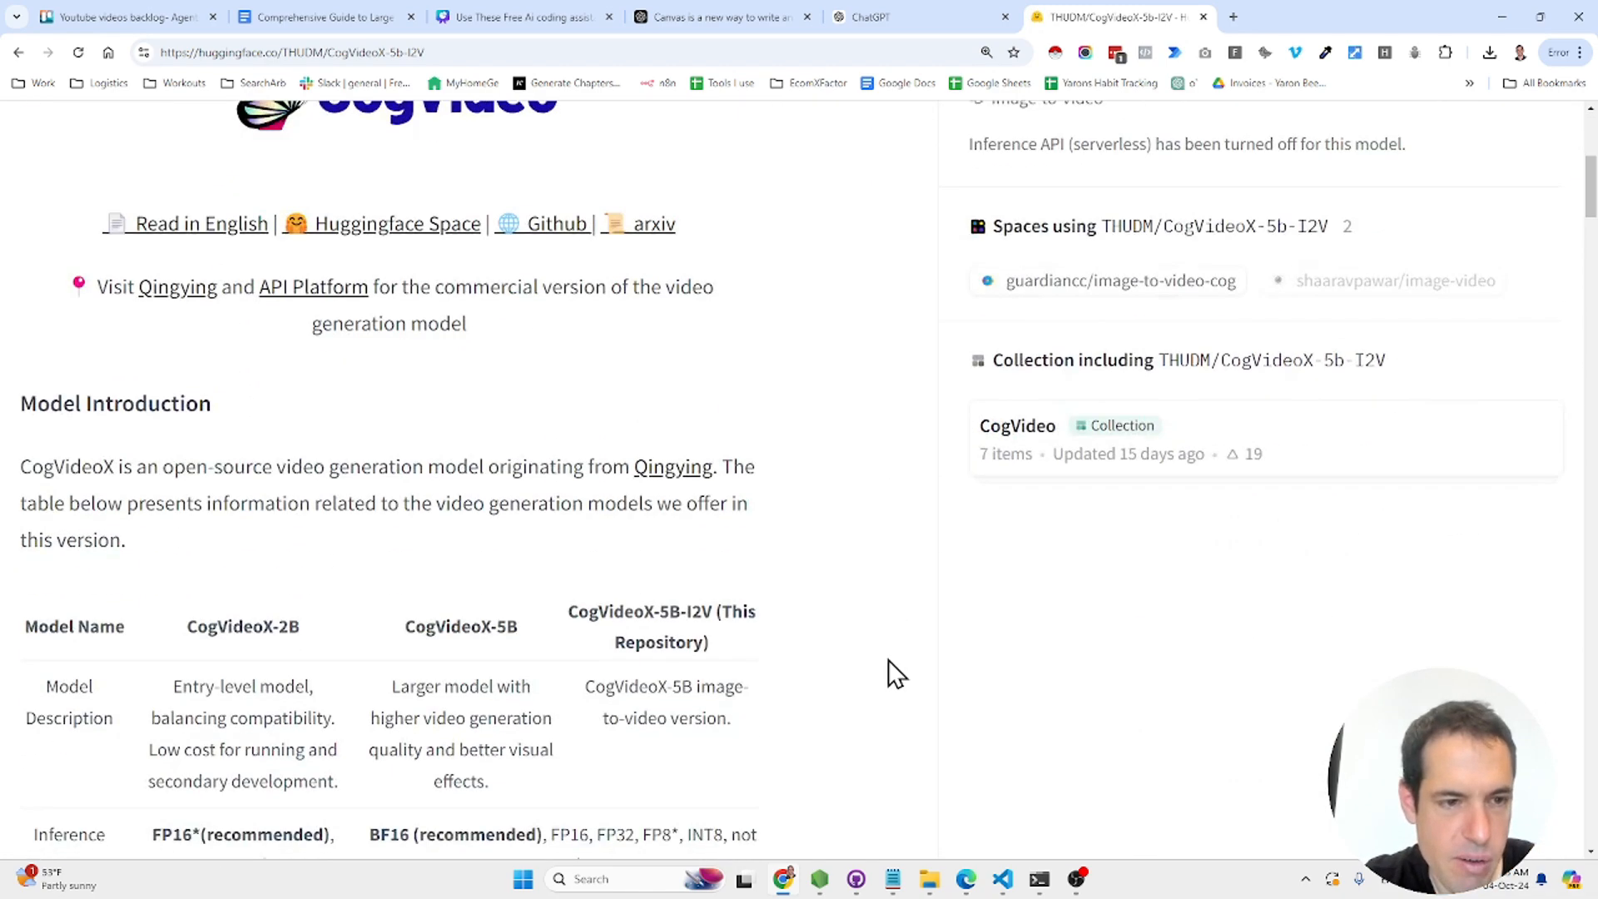
scroll(887, 660, "down", 20)
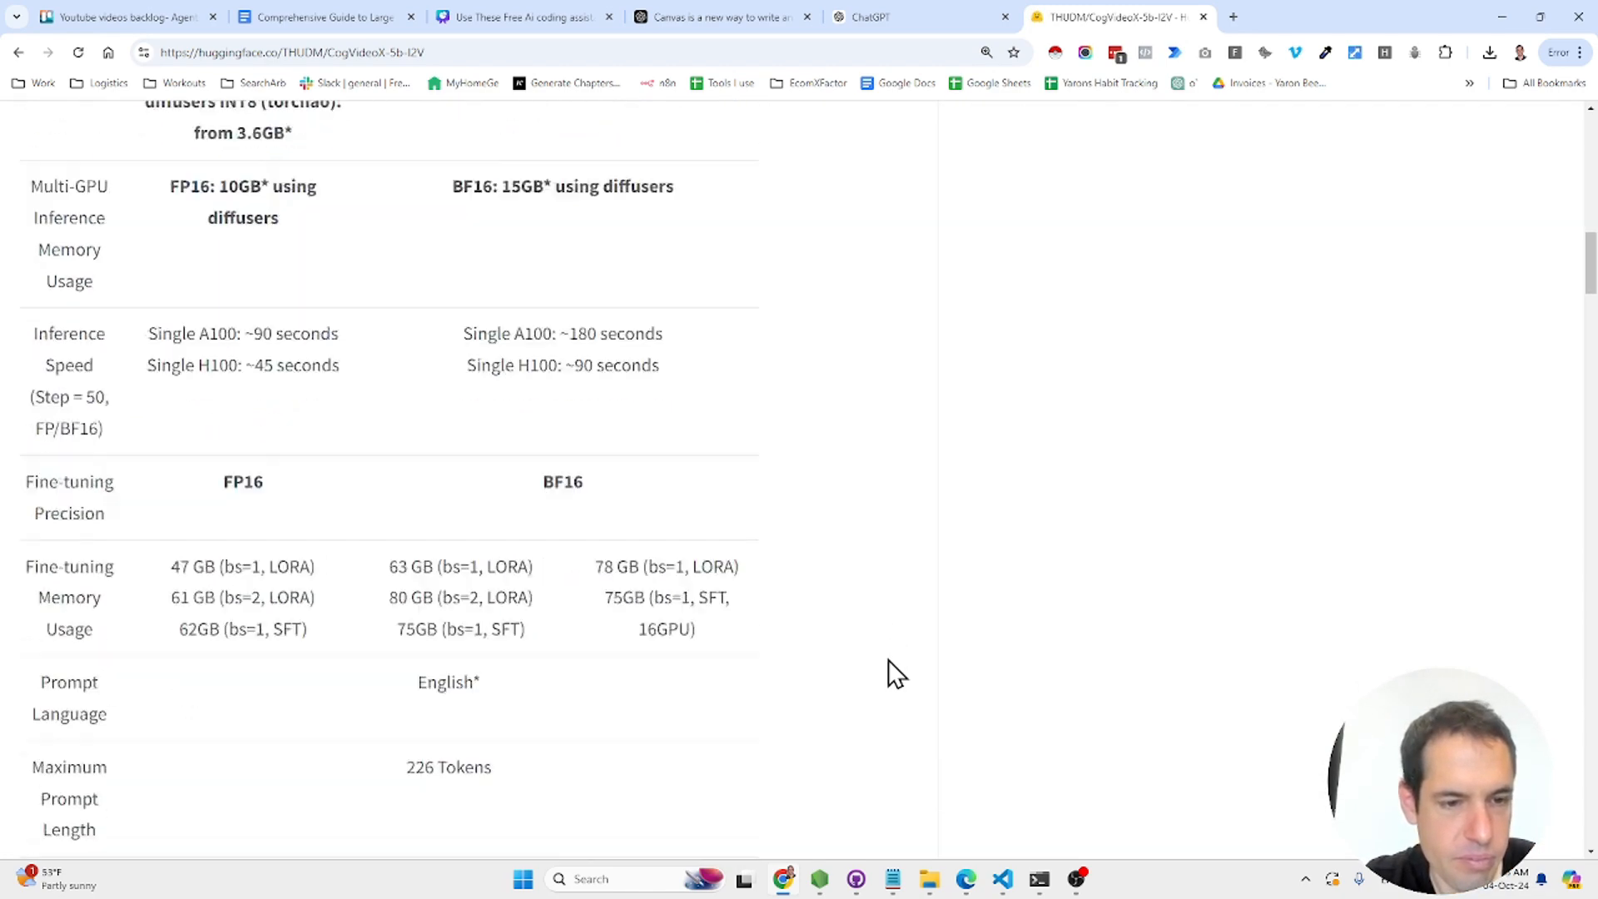
scroll(887, 659, "down", 20)
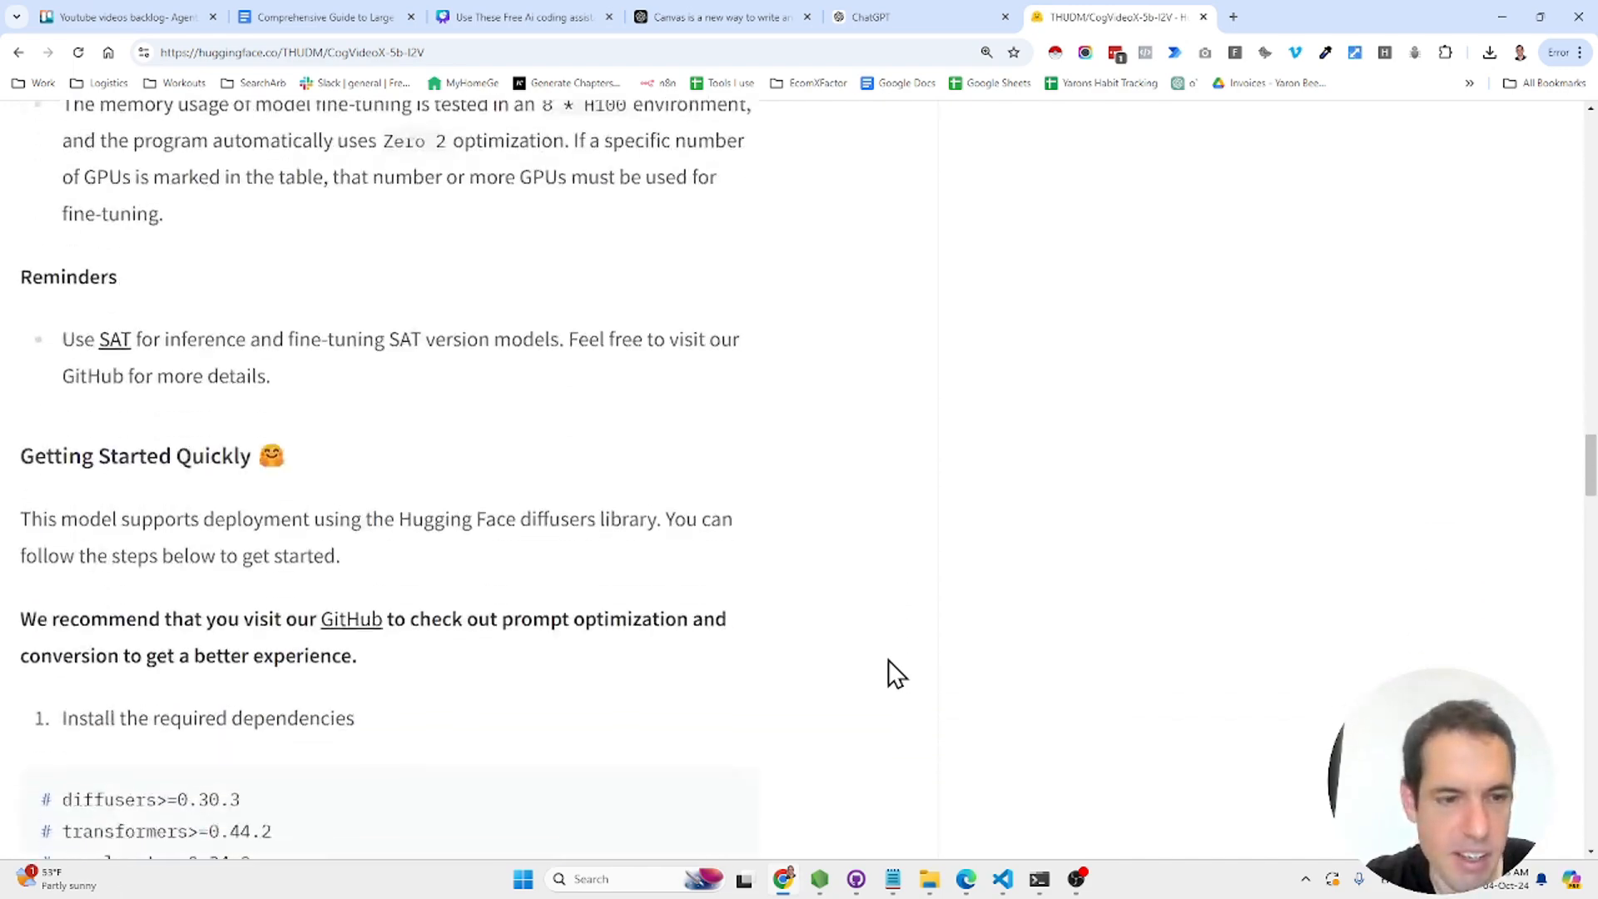
scroll(887, 659, "down", 15)
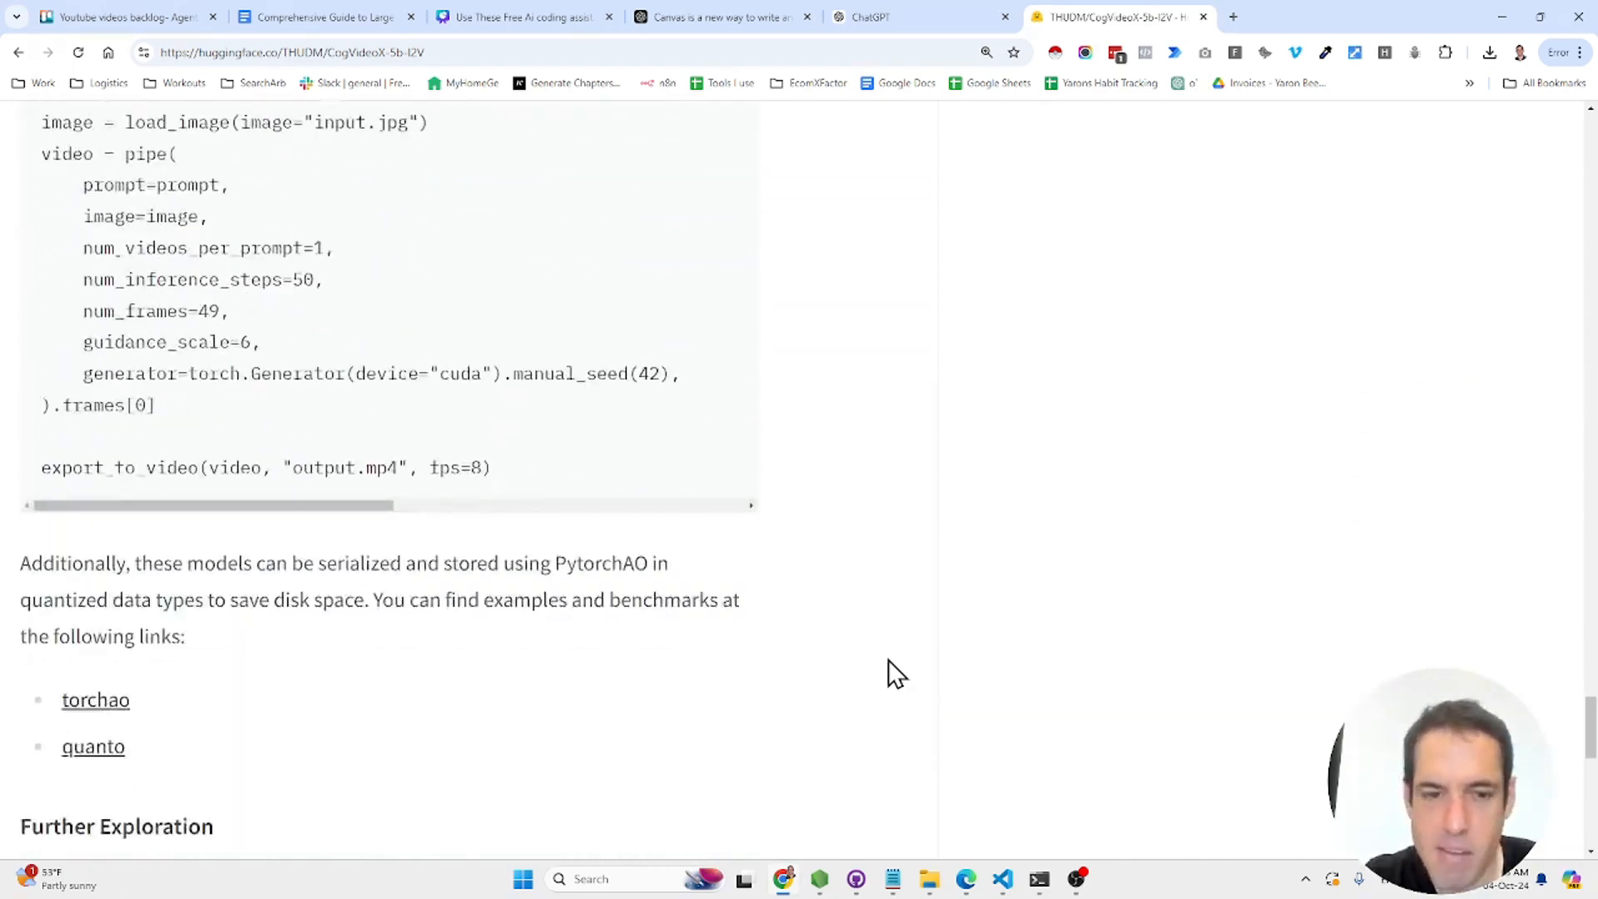
scroll(887, 659, "up", 20)
scroll(889, 662, "up", 20)
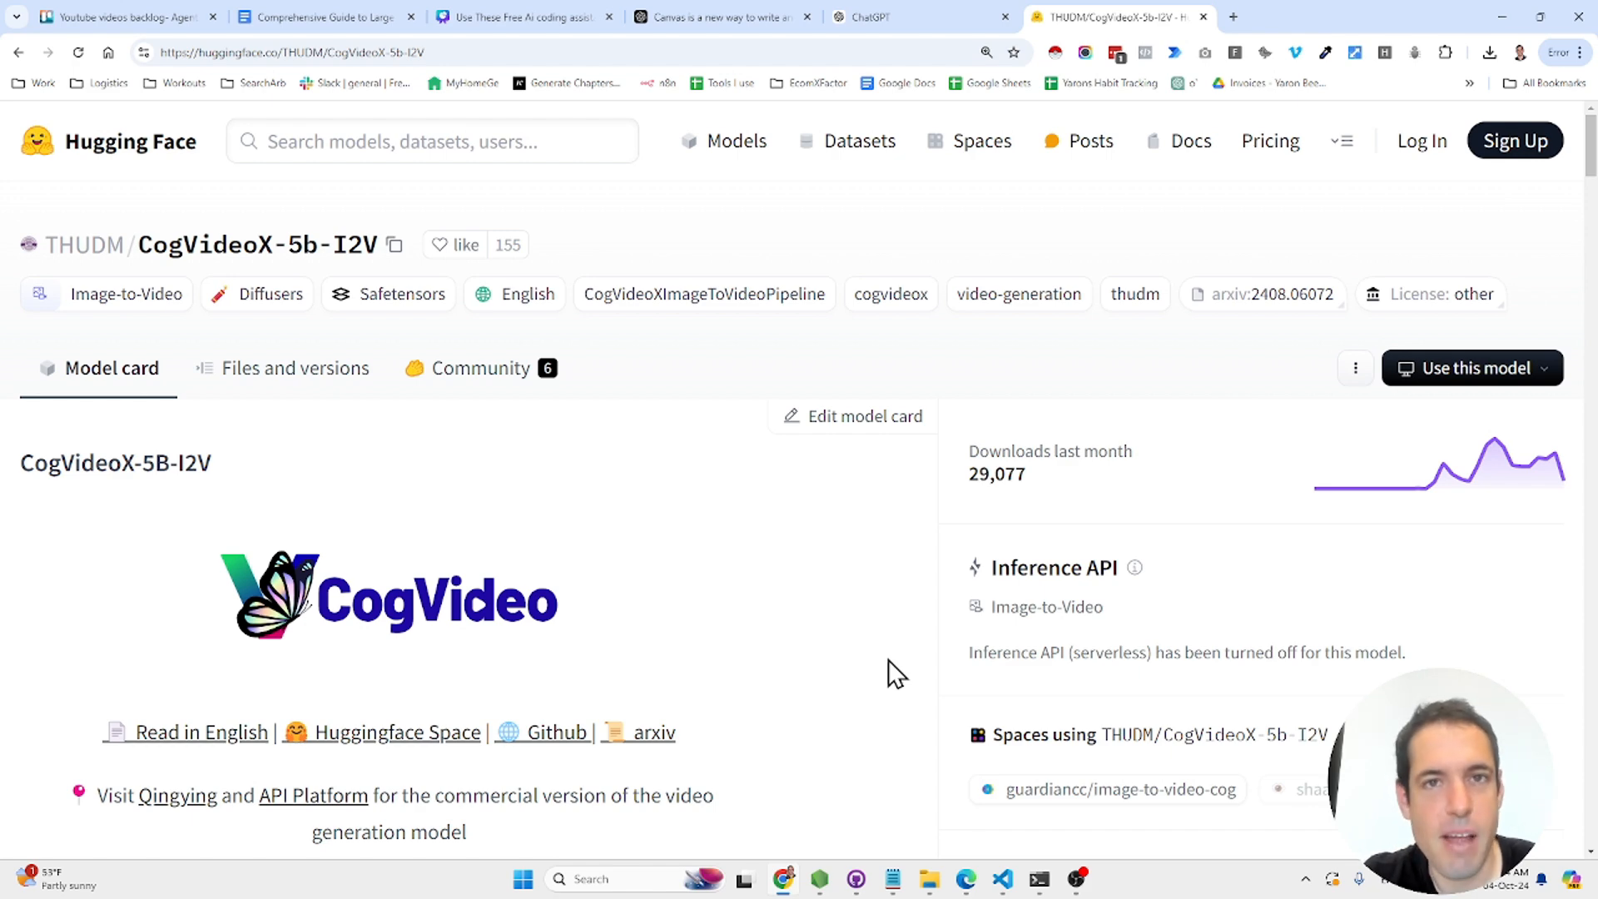
left_click(1078, 881)
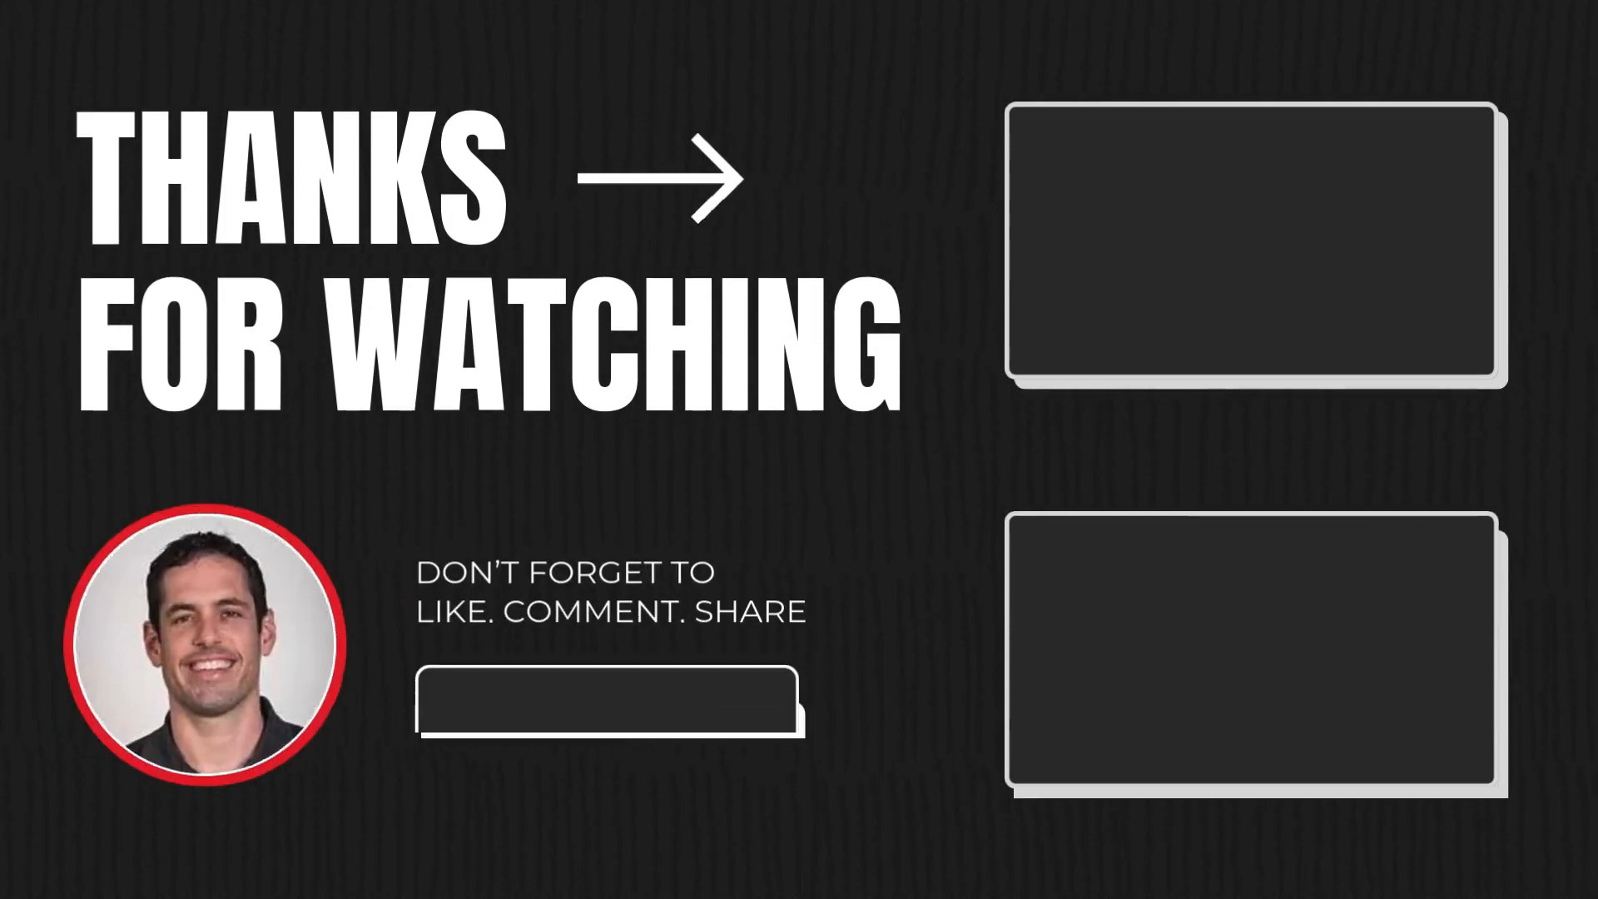